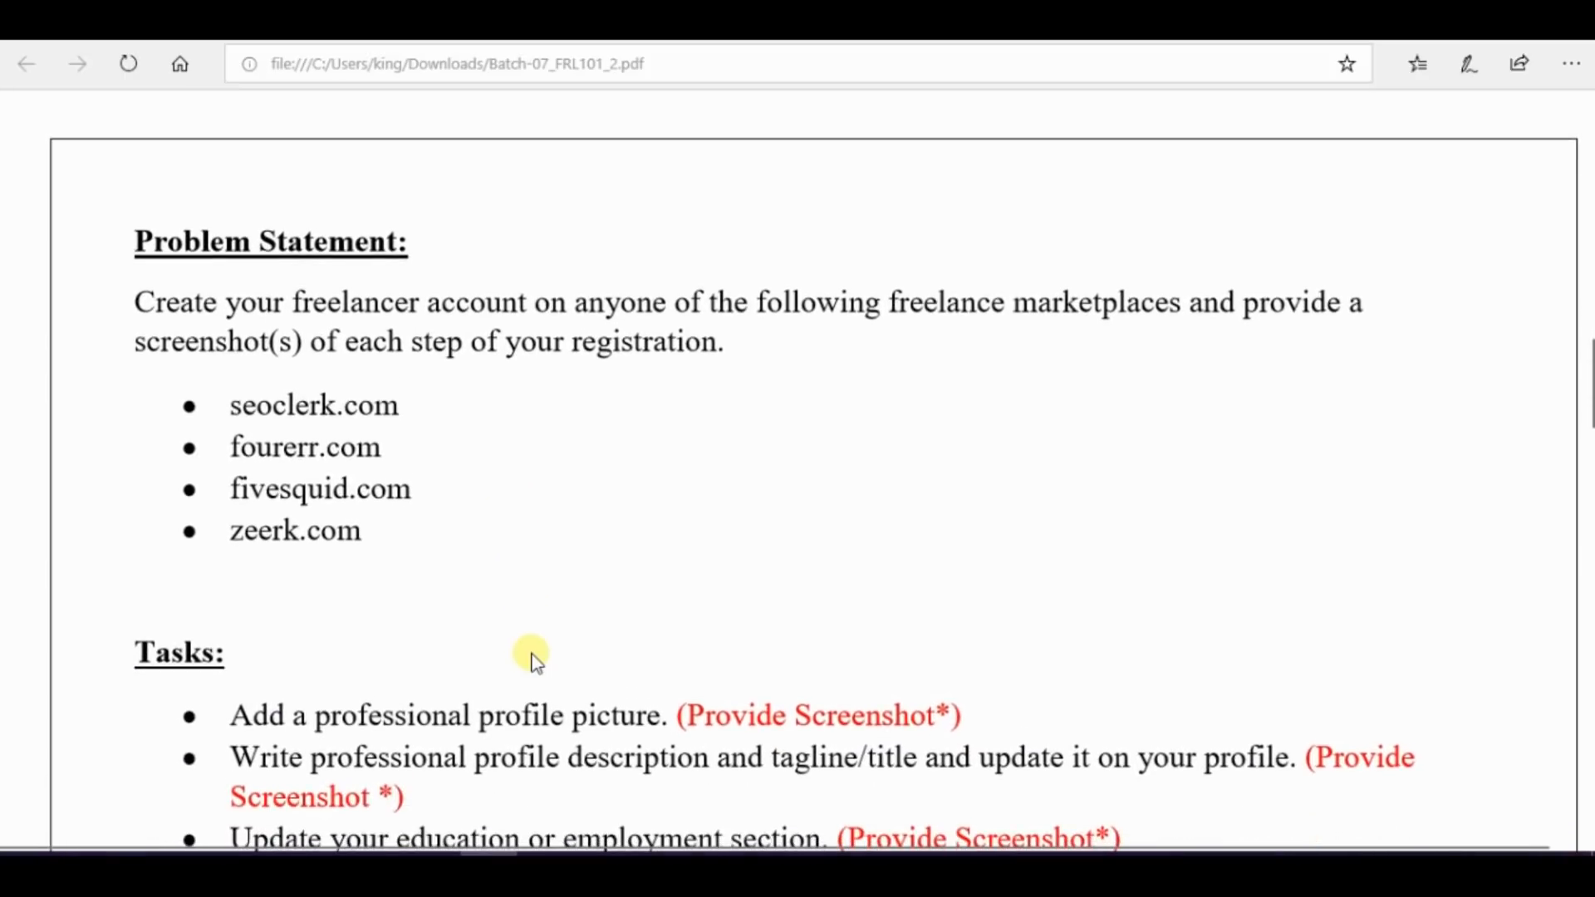
Copy fourerr.com from the marketplace list in the assignment PDF and paste it below "Freelancing" in the Word document
drag(136, 308, 755, 356)
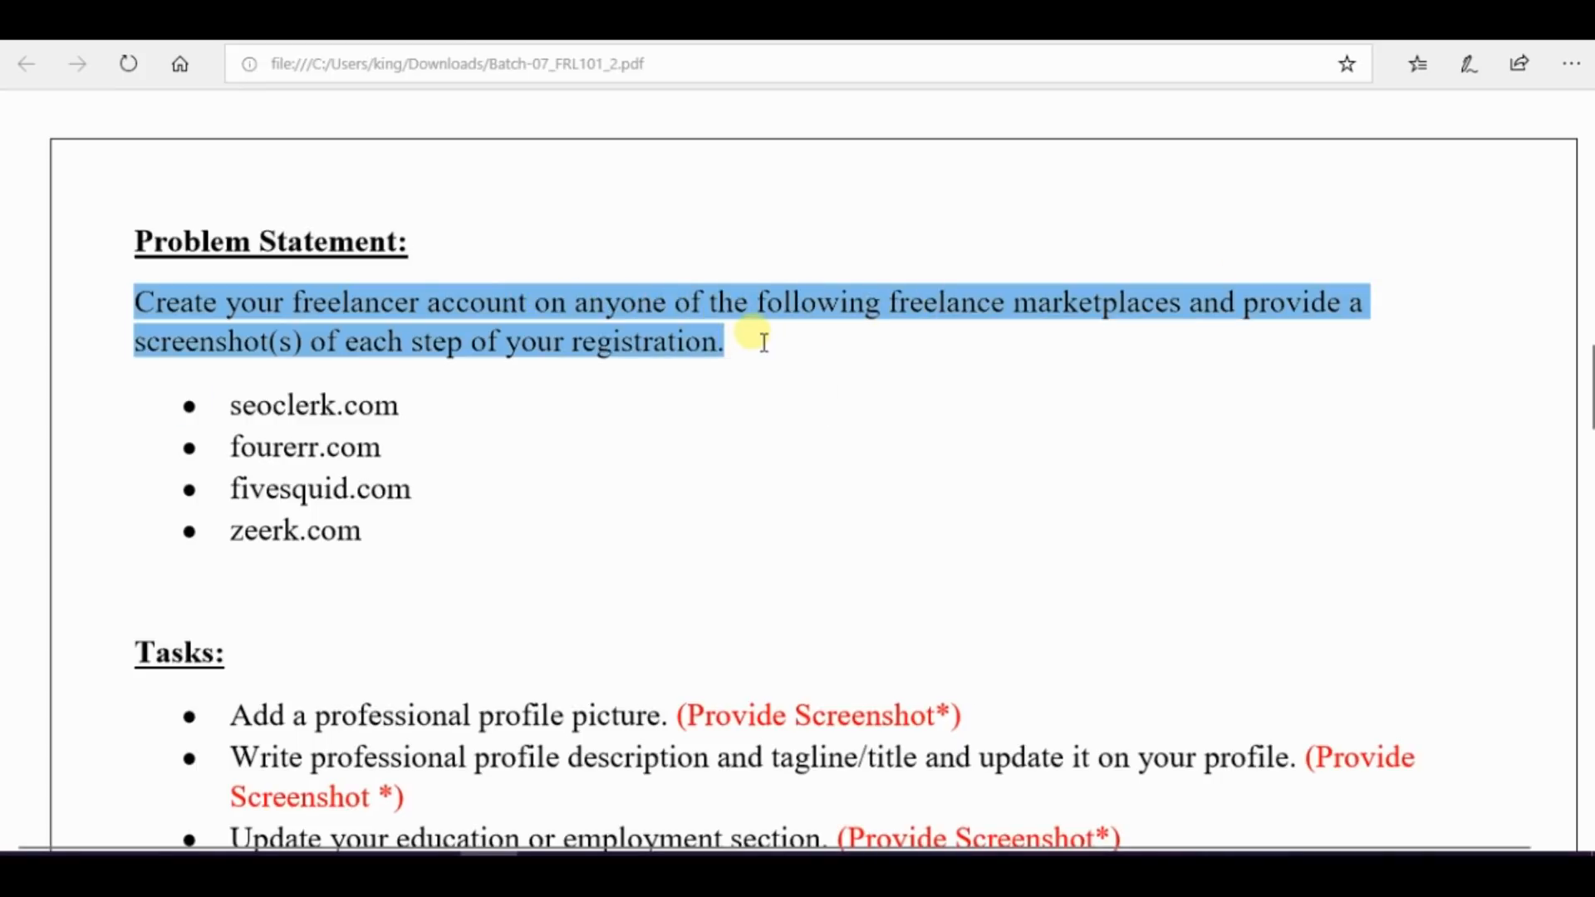
click(755, 340)
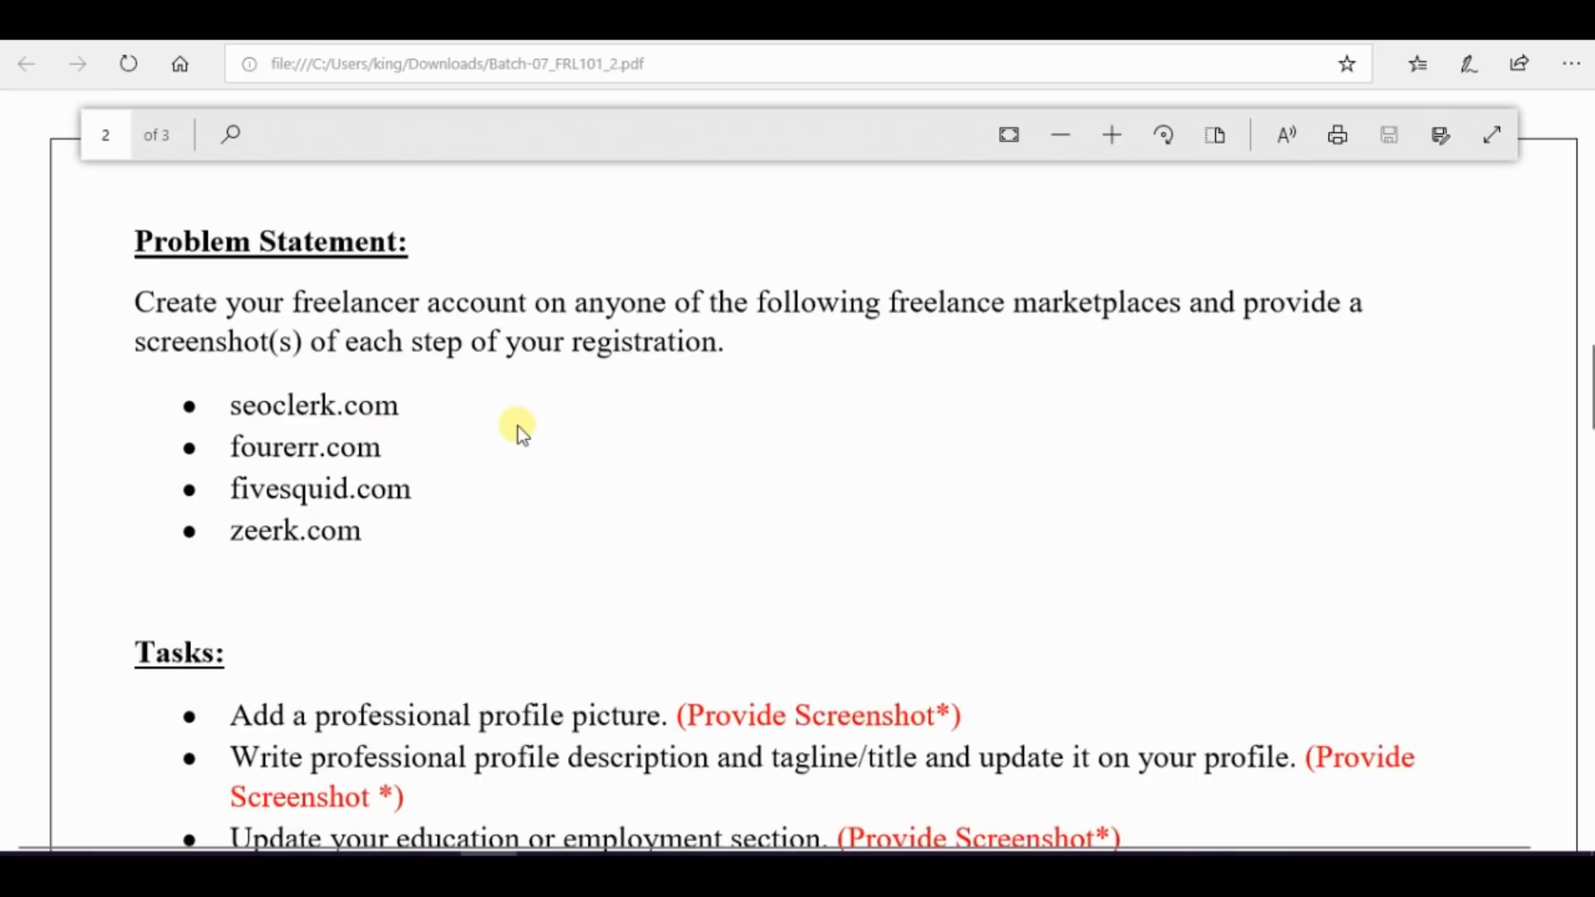
scroll(516, 426, down, 1)
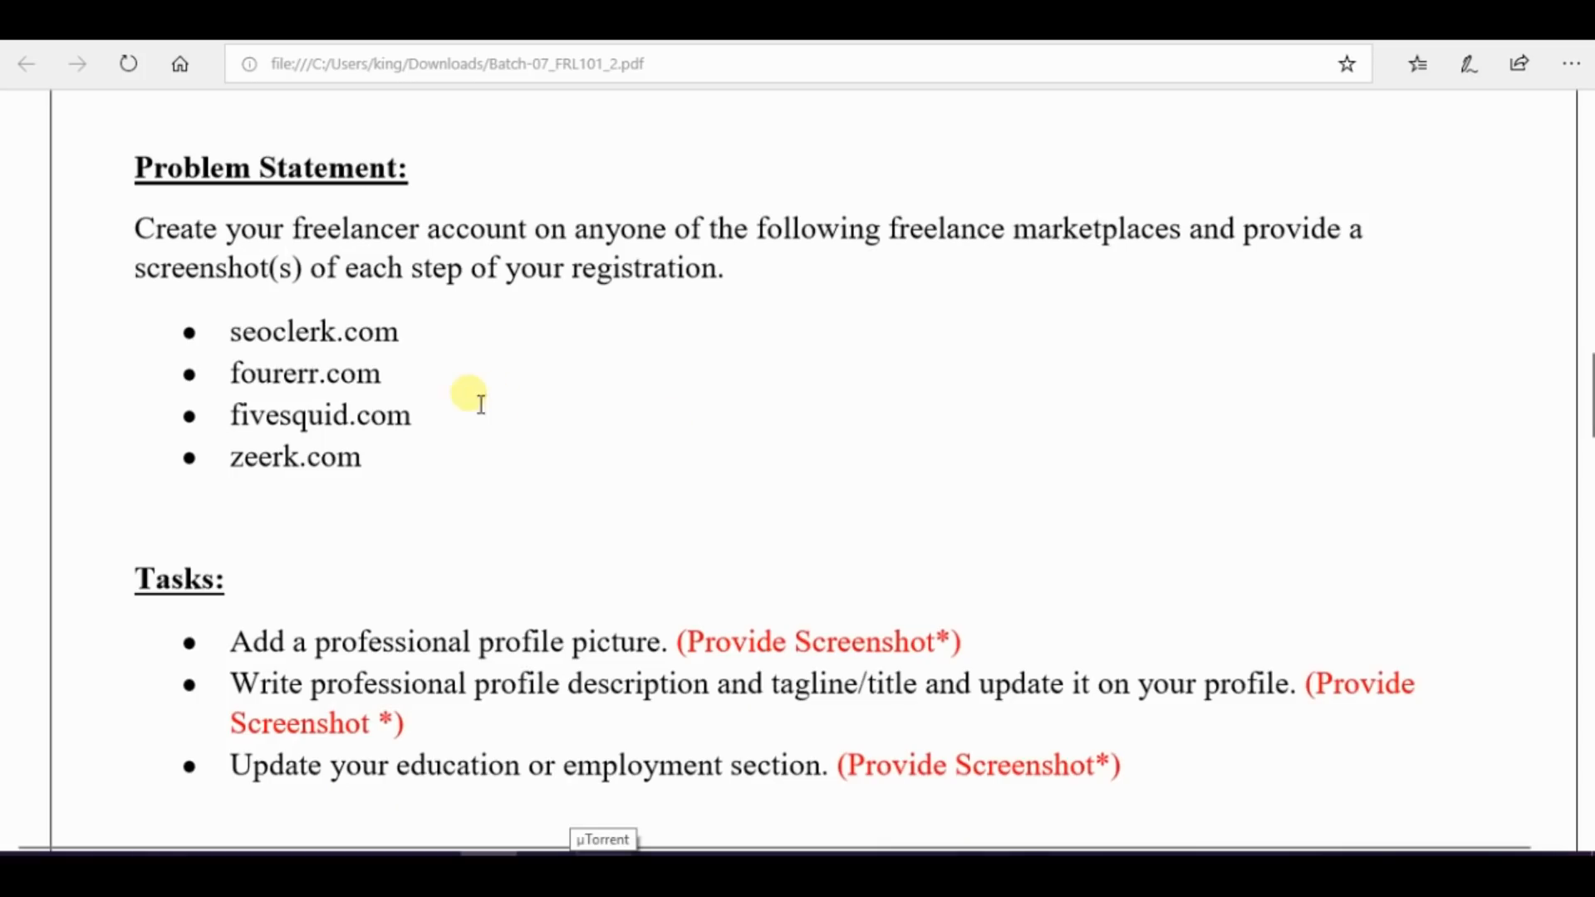
drag(229, 373, 384, 378)
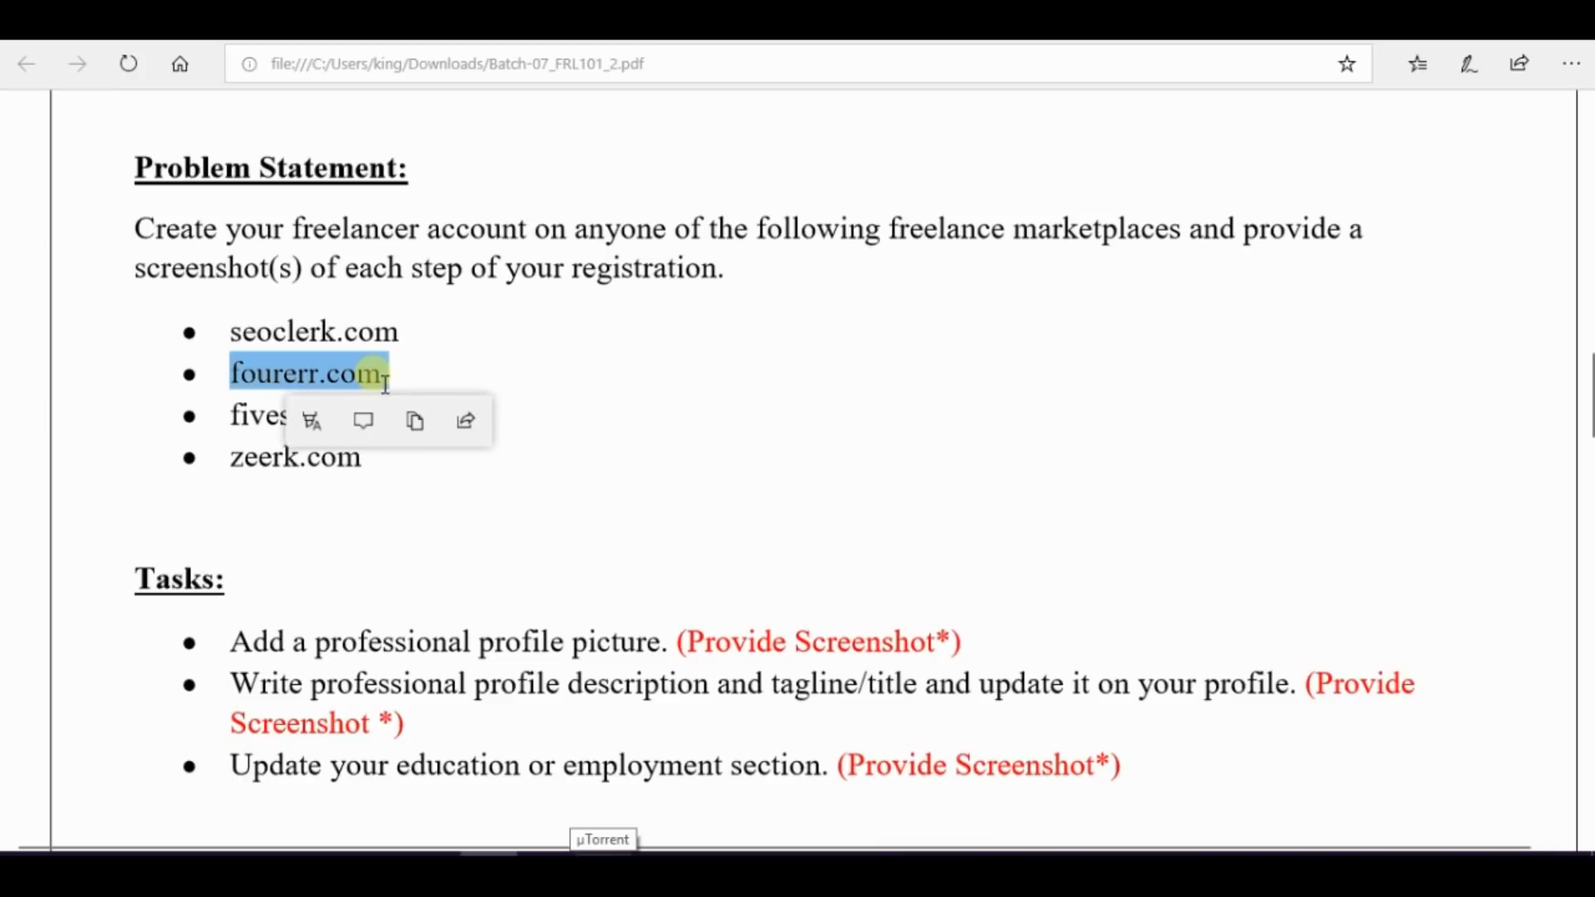
click(412, 420)
key(alt+Tab)
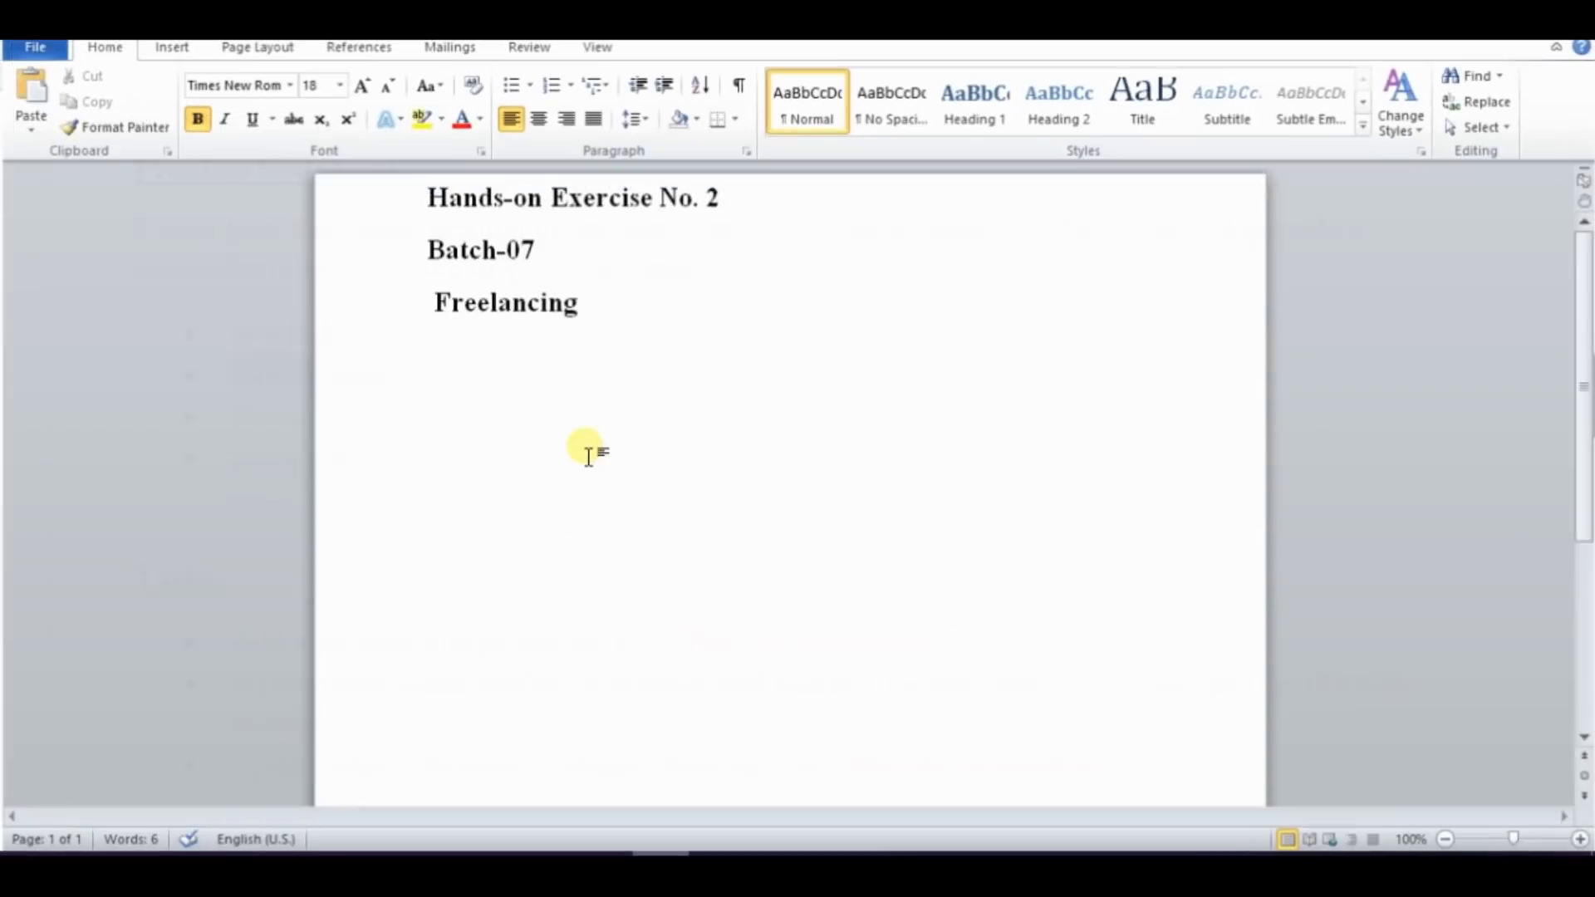
click(541, 407)
key(ctrl+v)
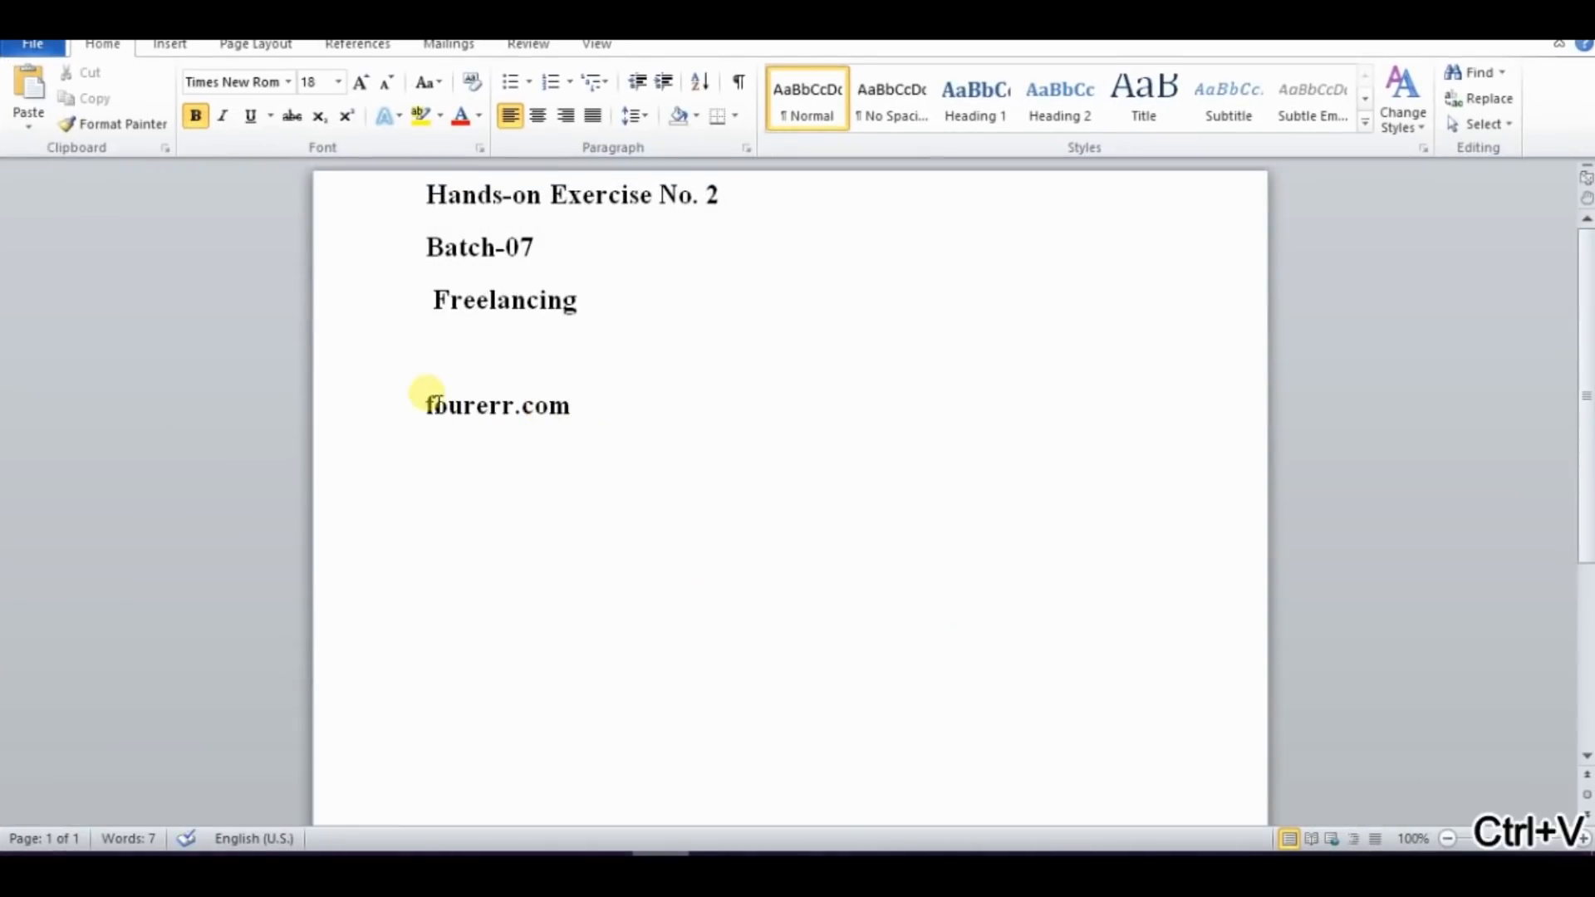
Insert "I will make an account on" before fourerr.com, with a single space between them
click(427, 405)
text(i will )
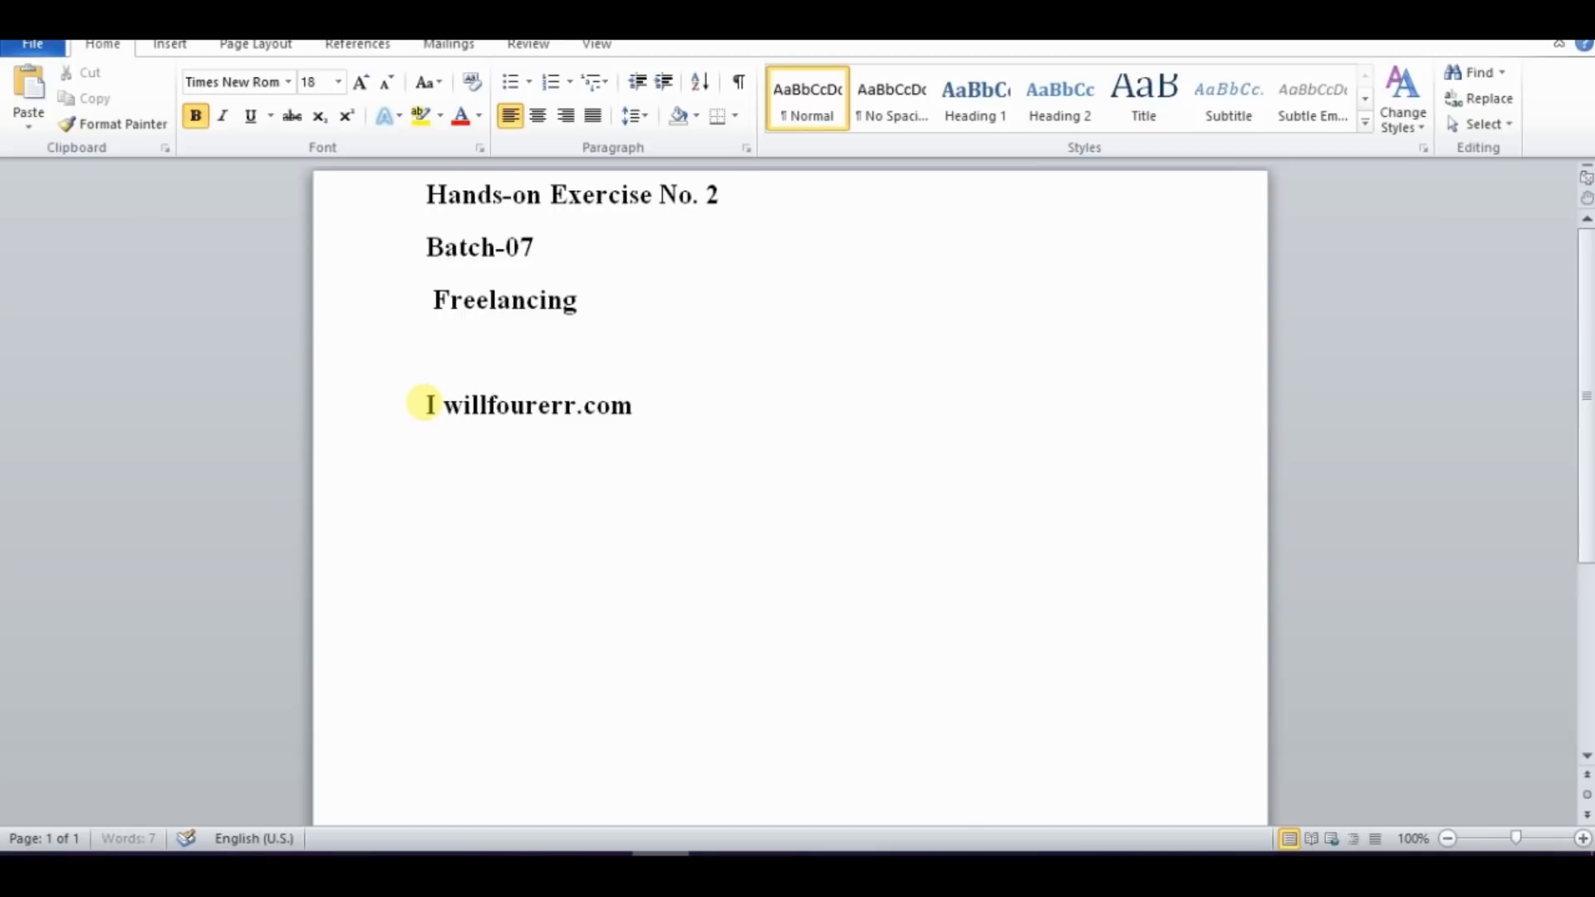
text(make an a)
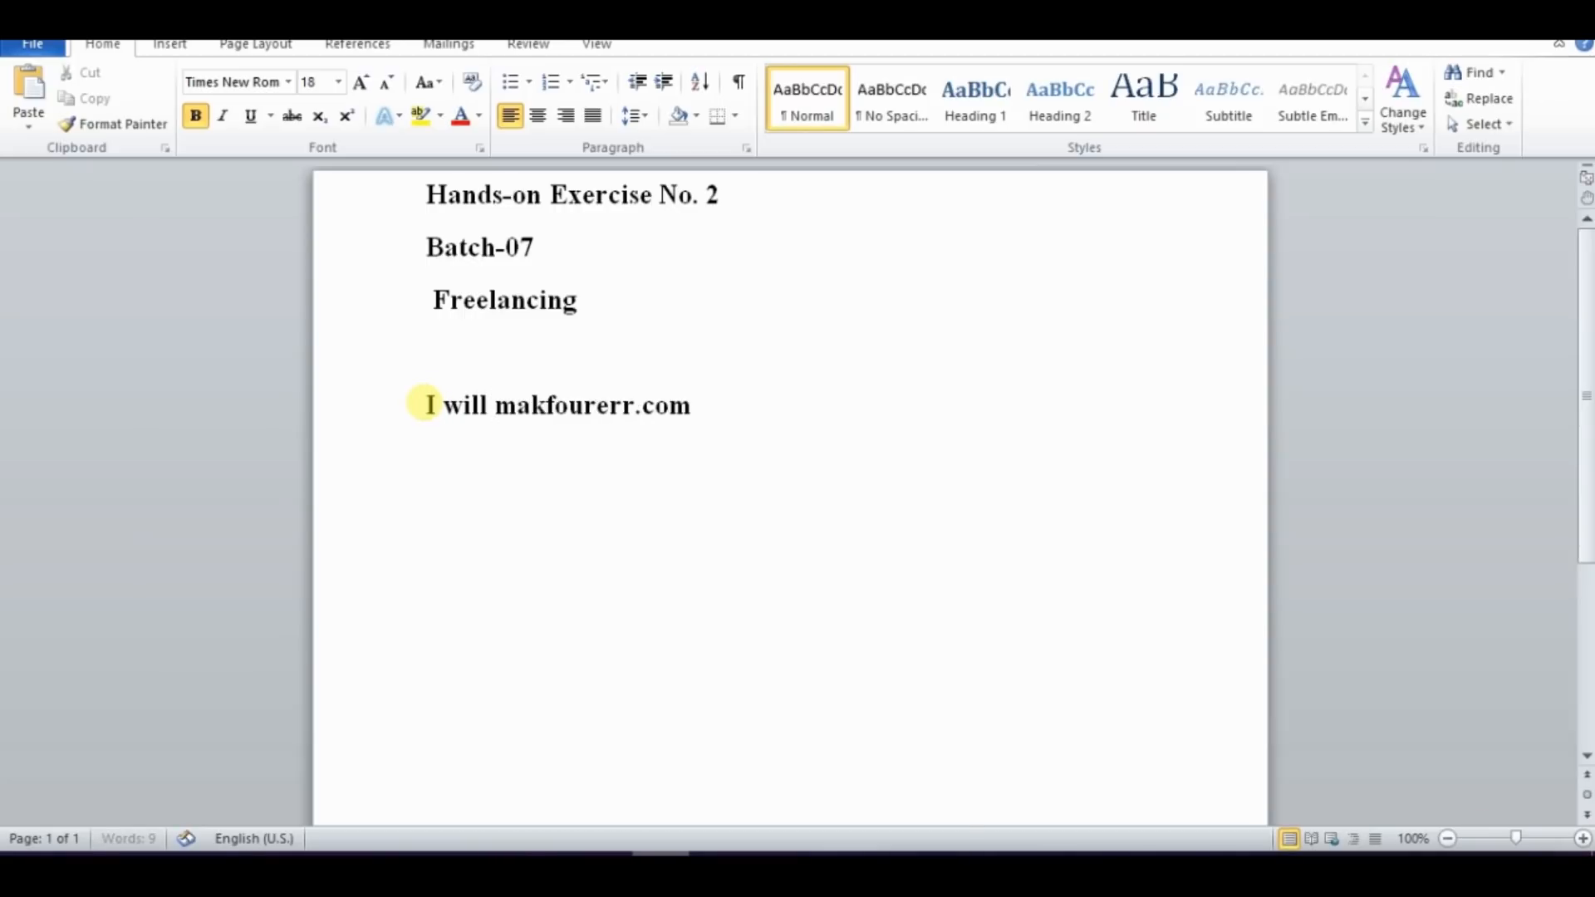
text(ccount on)
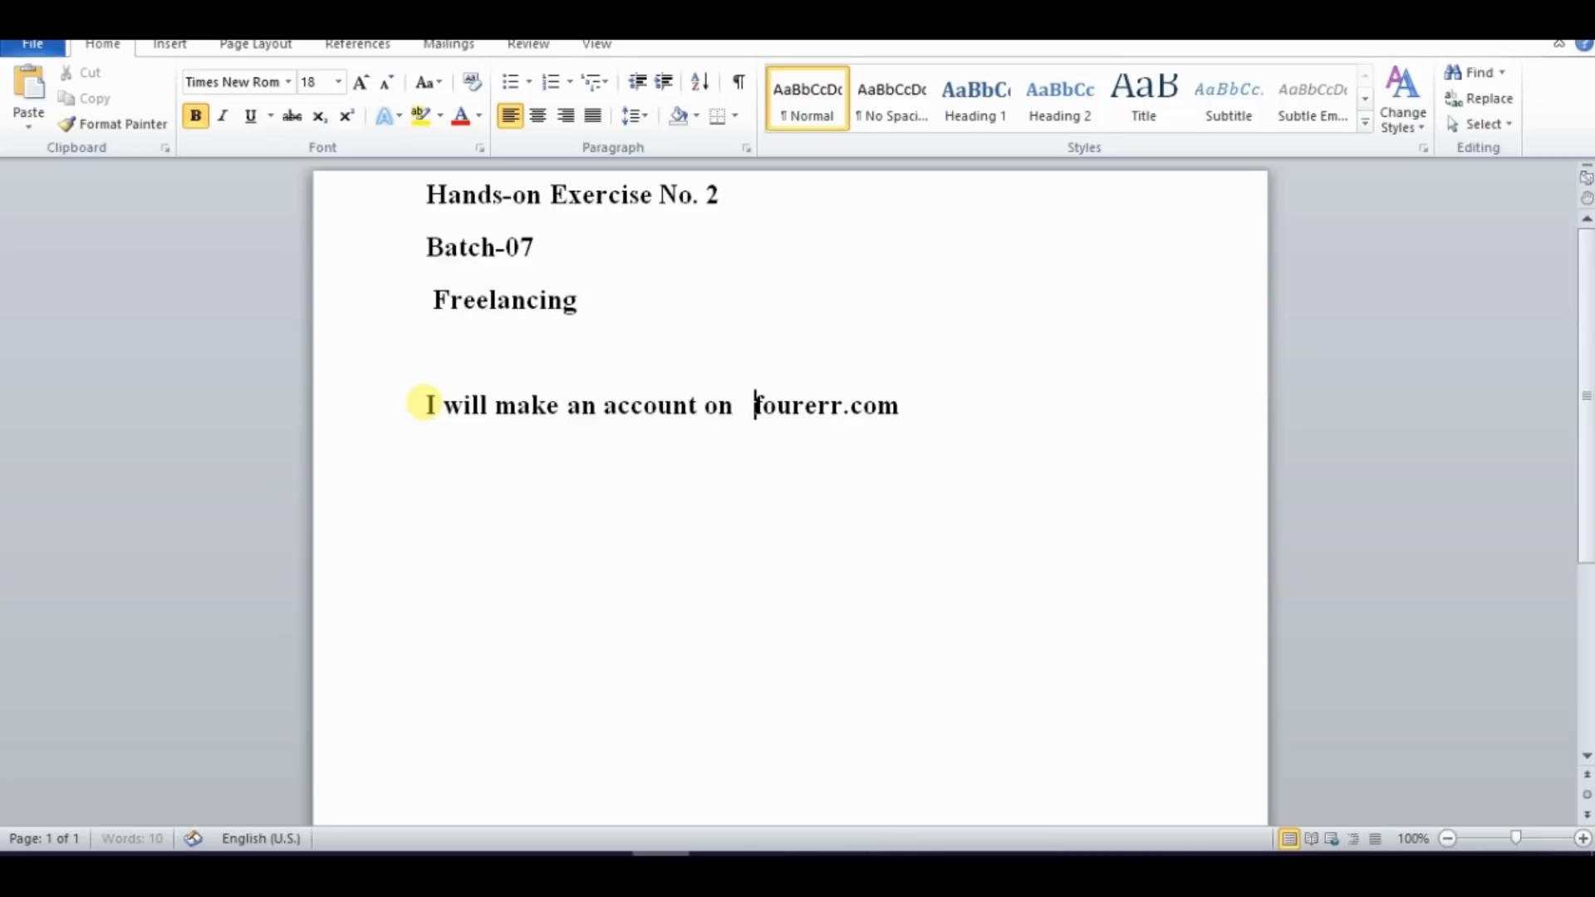
click(962, 402)
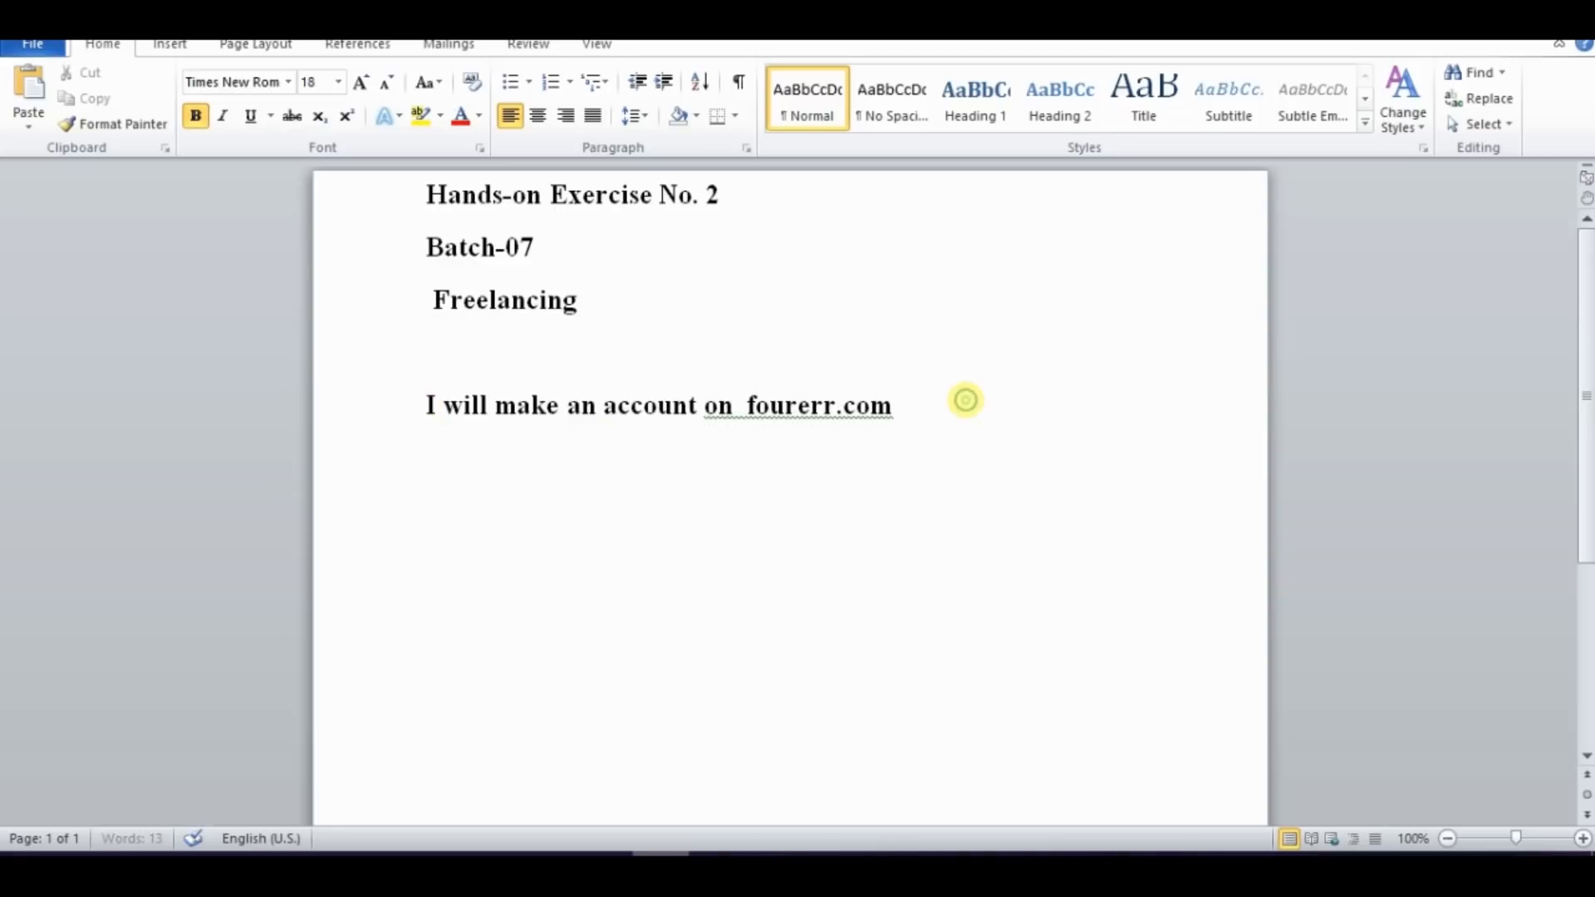
key(Return)
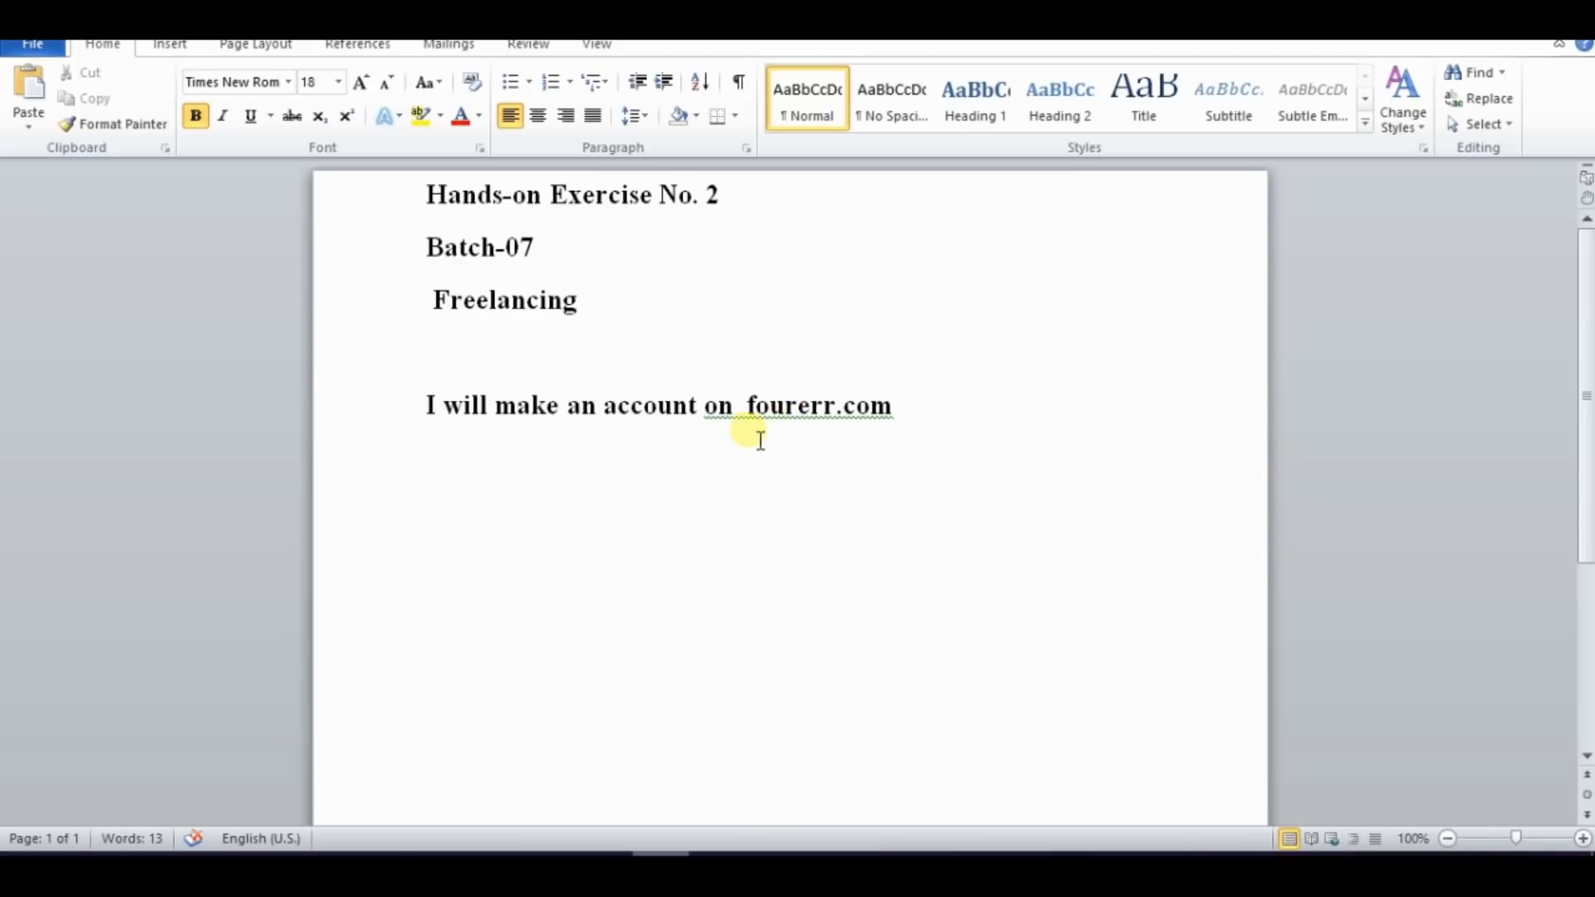
click(742, 407)
key(BackSpace)
click(469, 508)
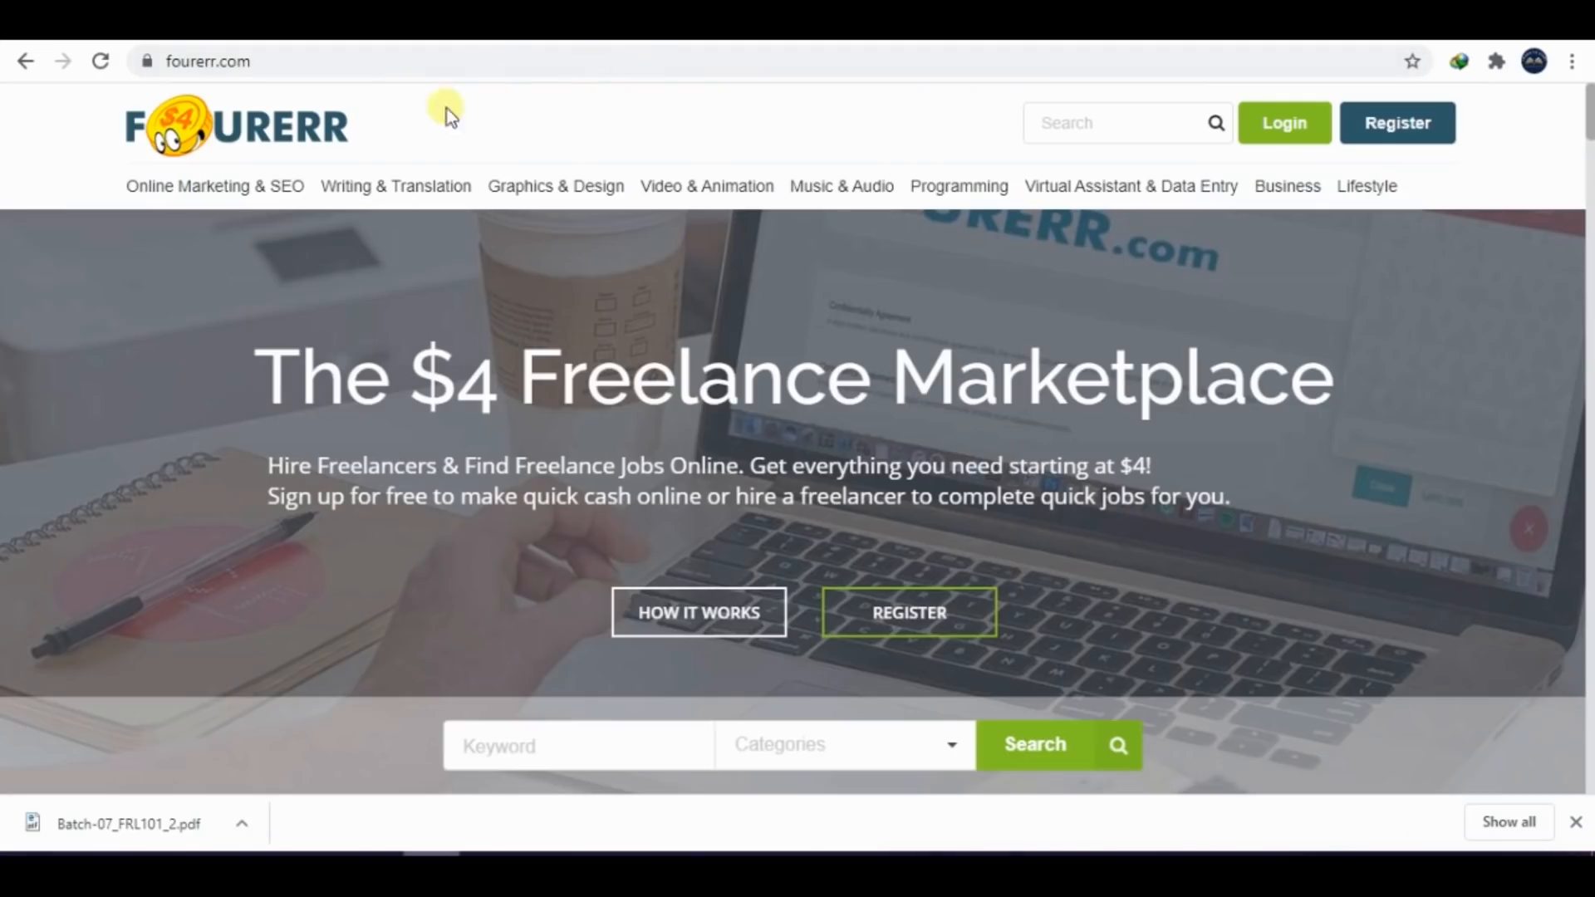
Fill in the Fourerr registration form with a user name, the e-mail address, and the account password entered in both password fields
click(1401, 123)
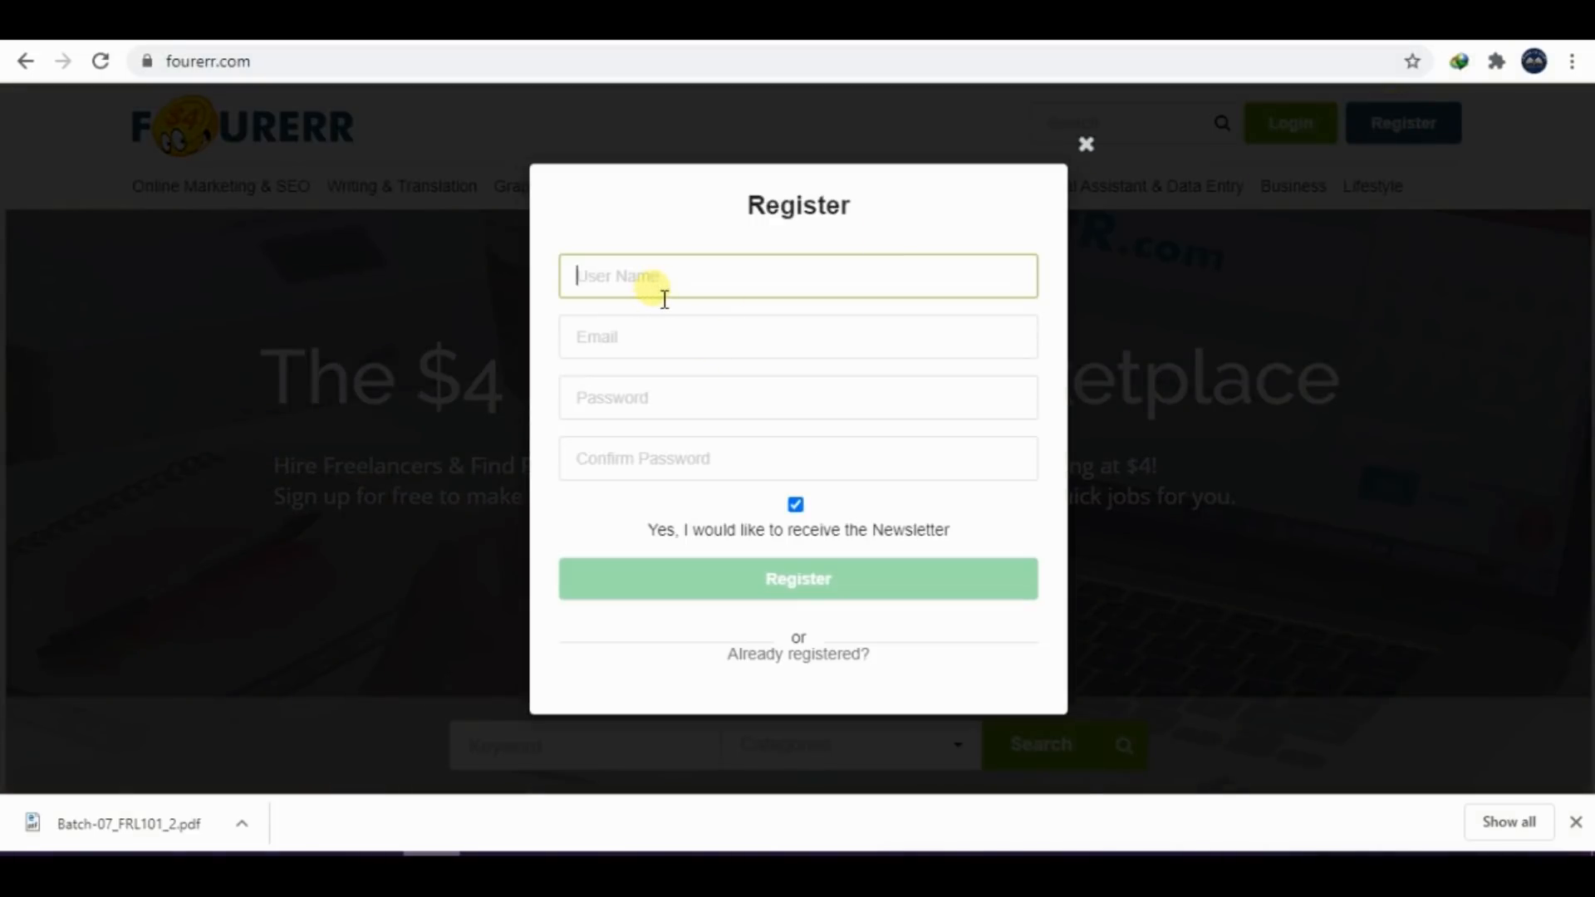
click(598, 334)
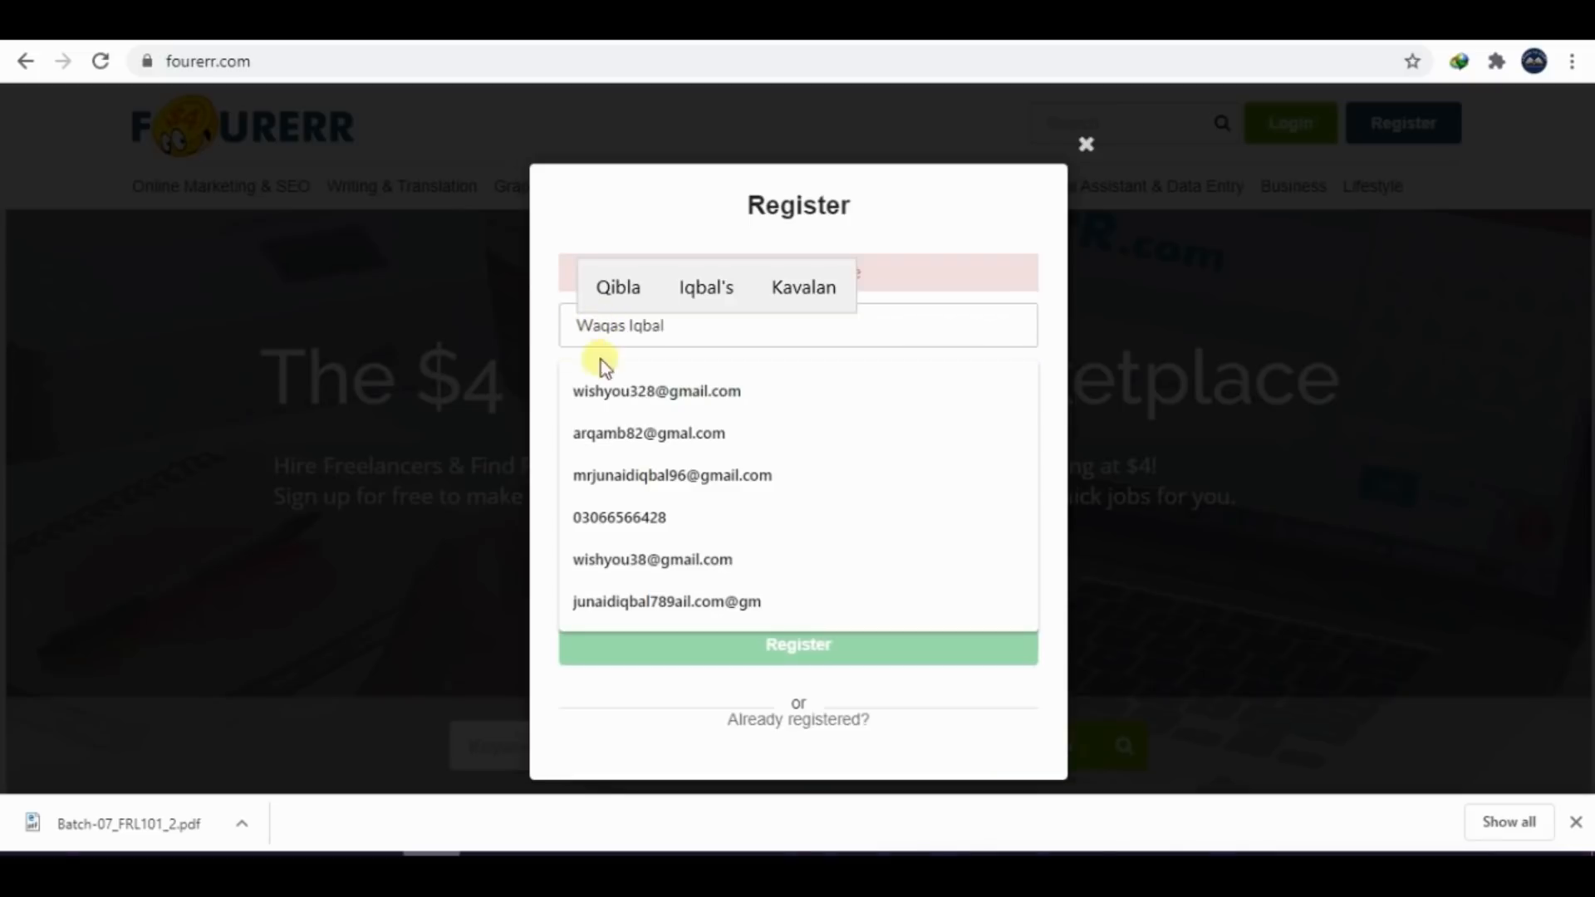
click(600, 407)
click(653, 448)
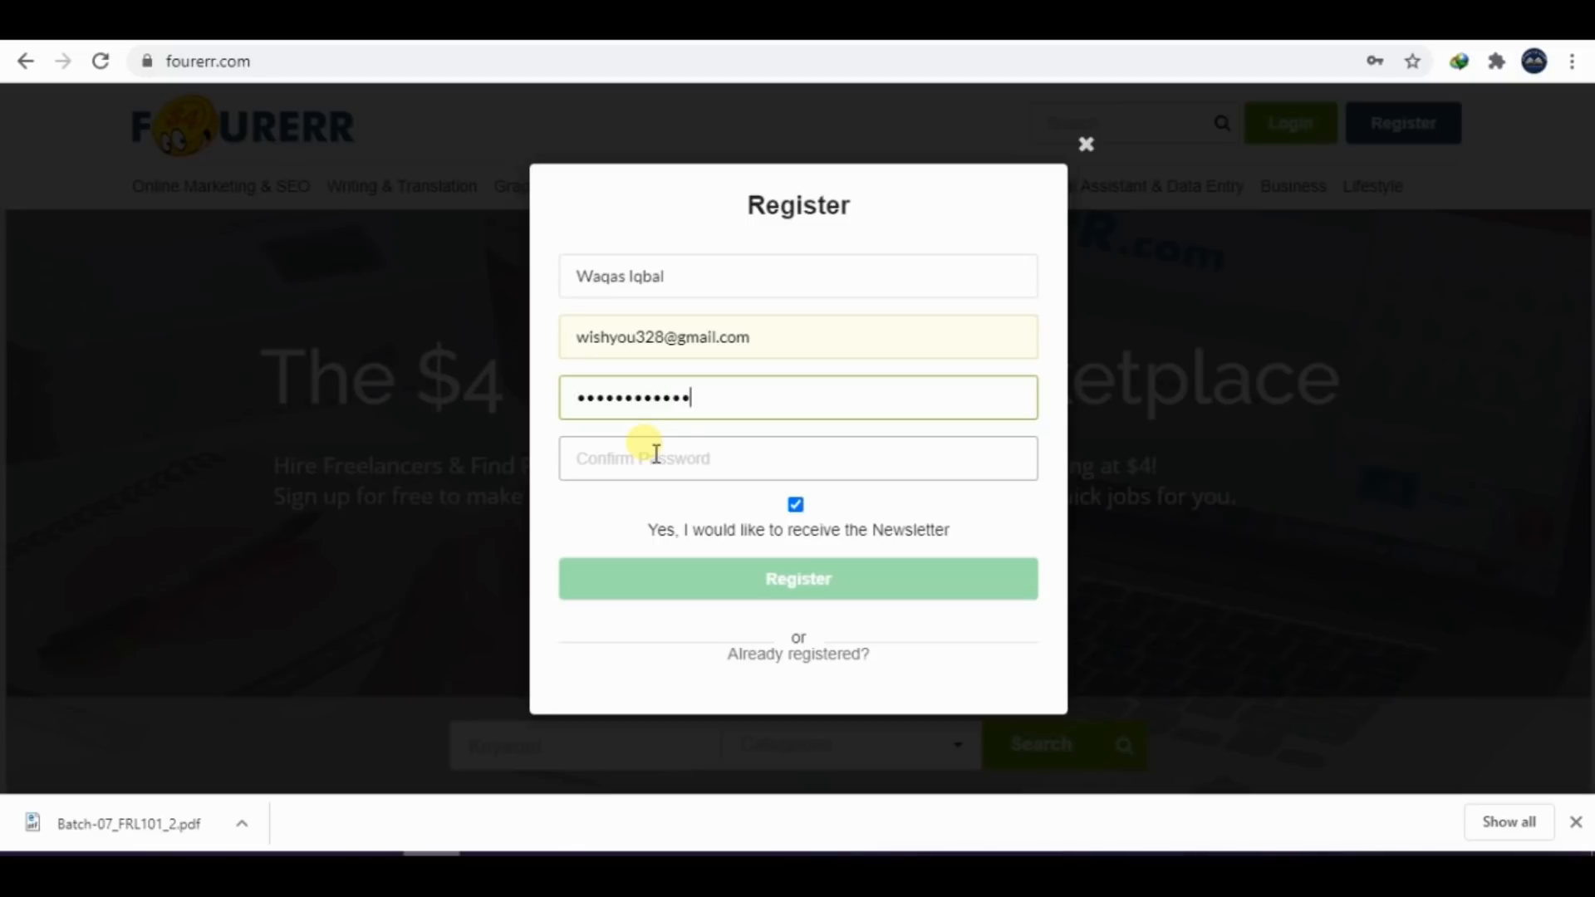
click(656, 456)
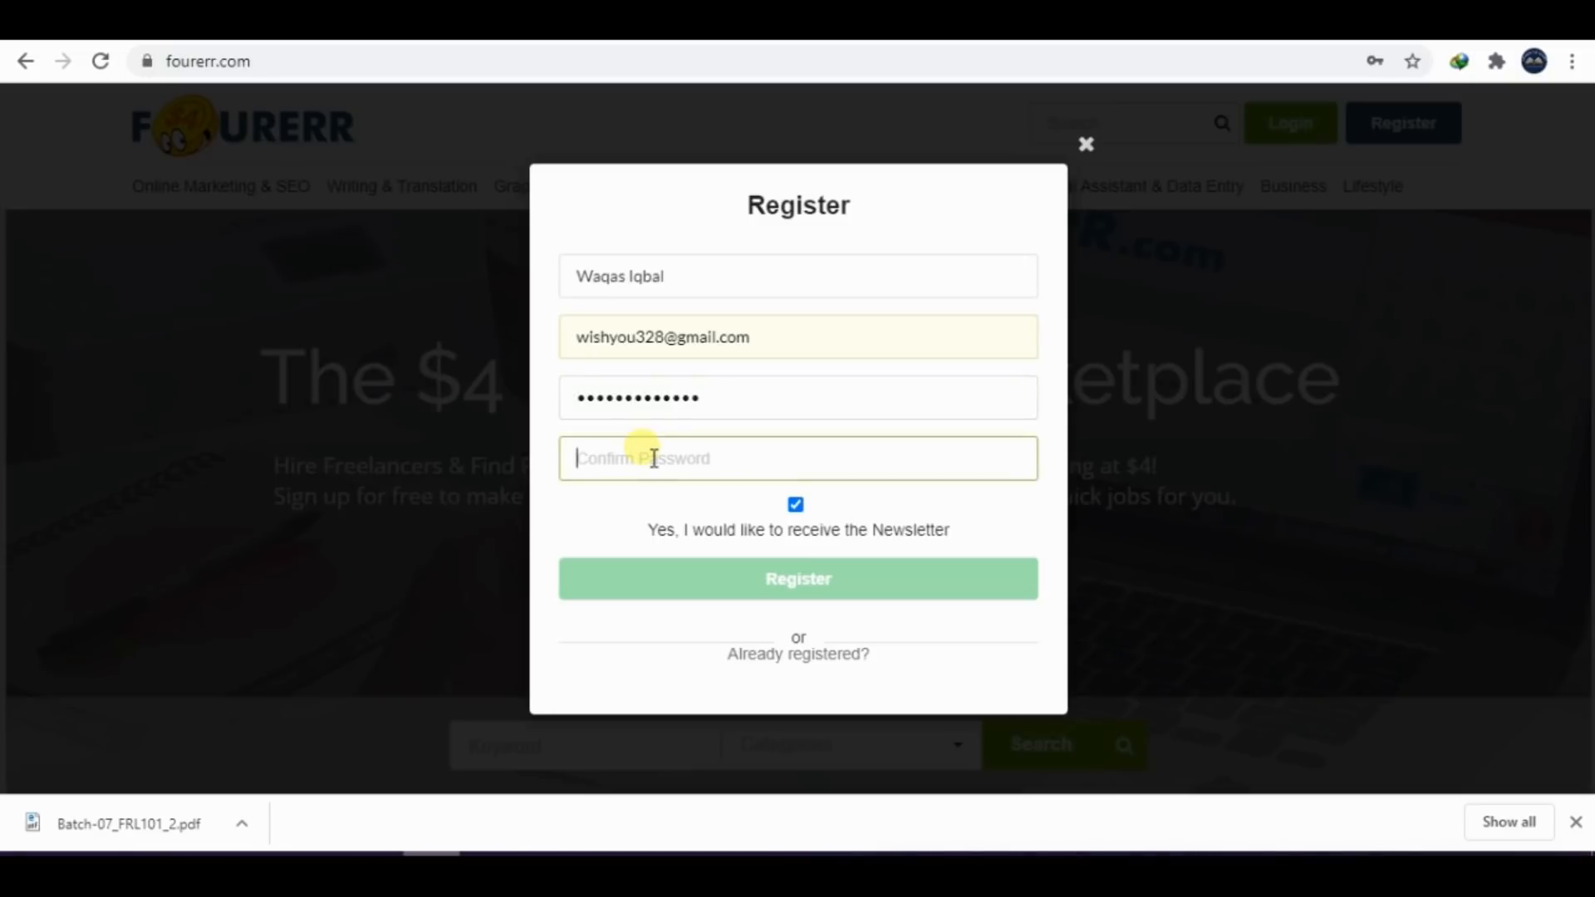
text(••••)
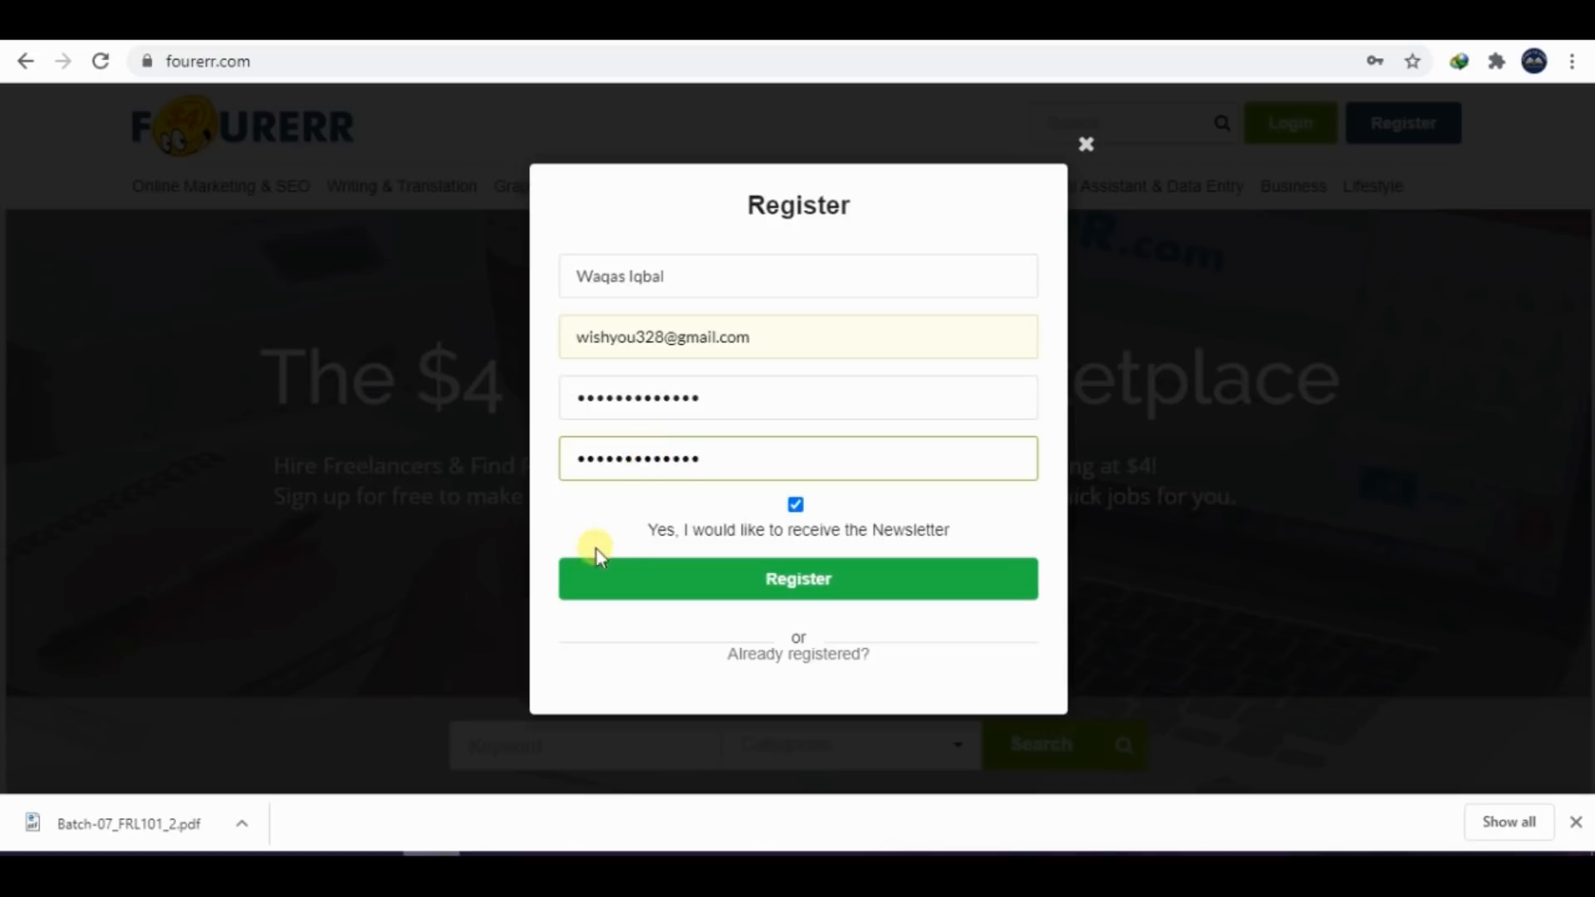
Complete the Fourerr registration with a revised user name and save the account login in the browser
click(655, 577)
click(656, 577)
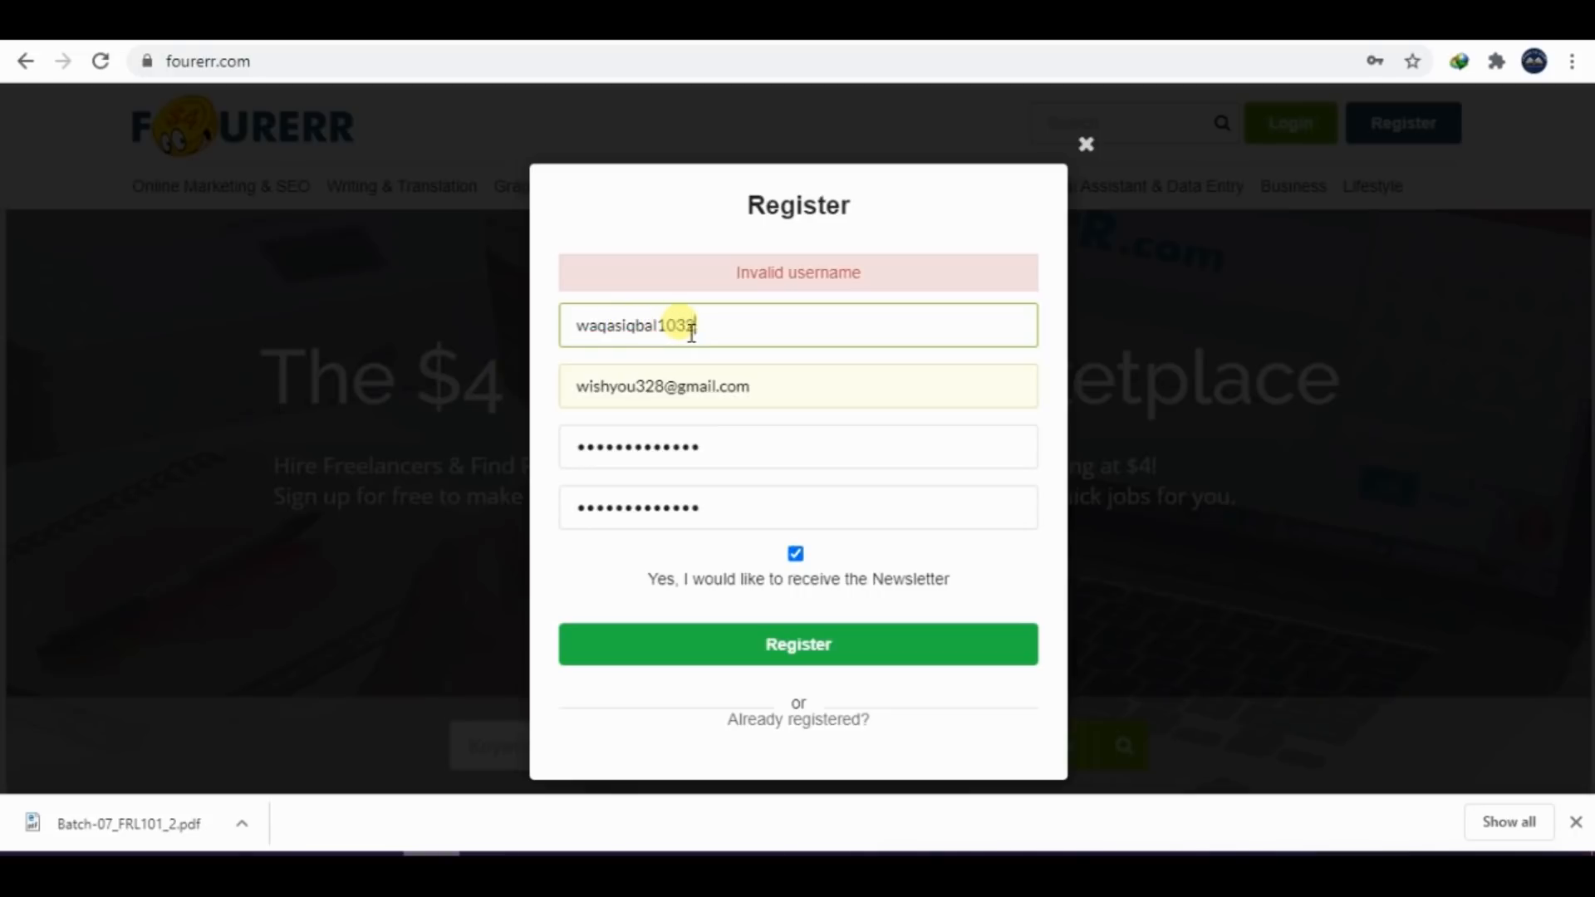
click(835, 656)
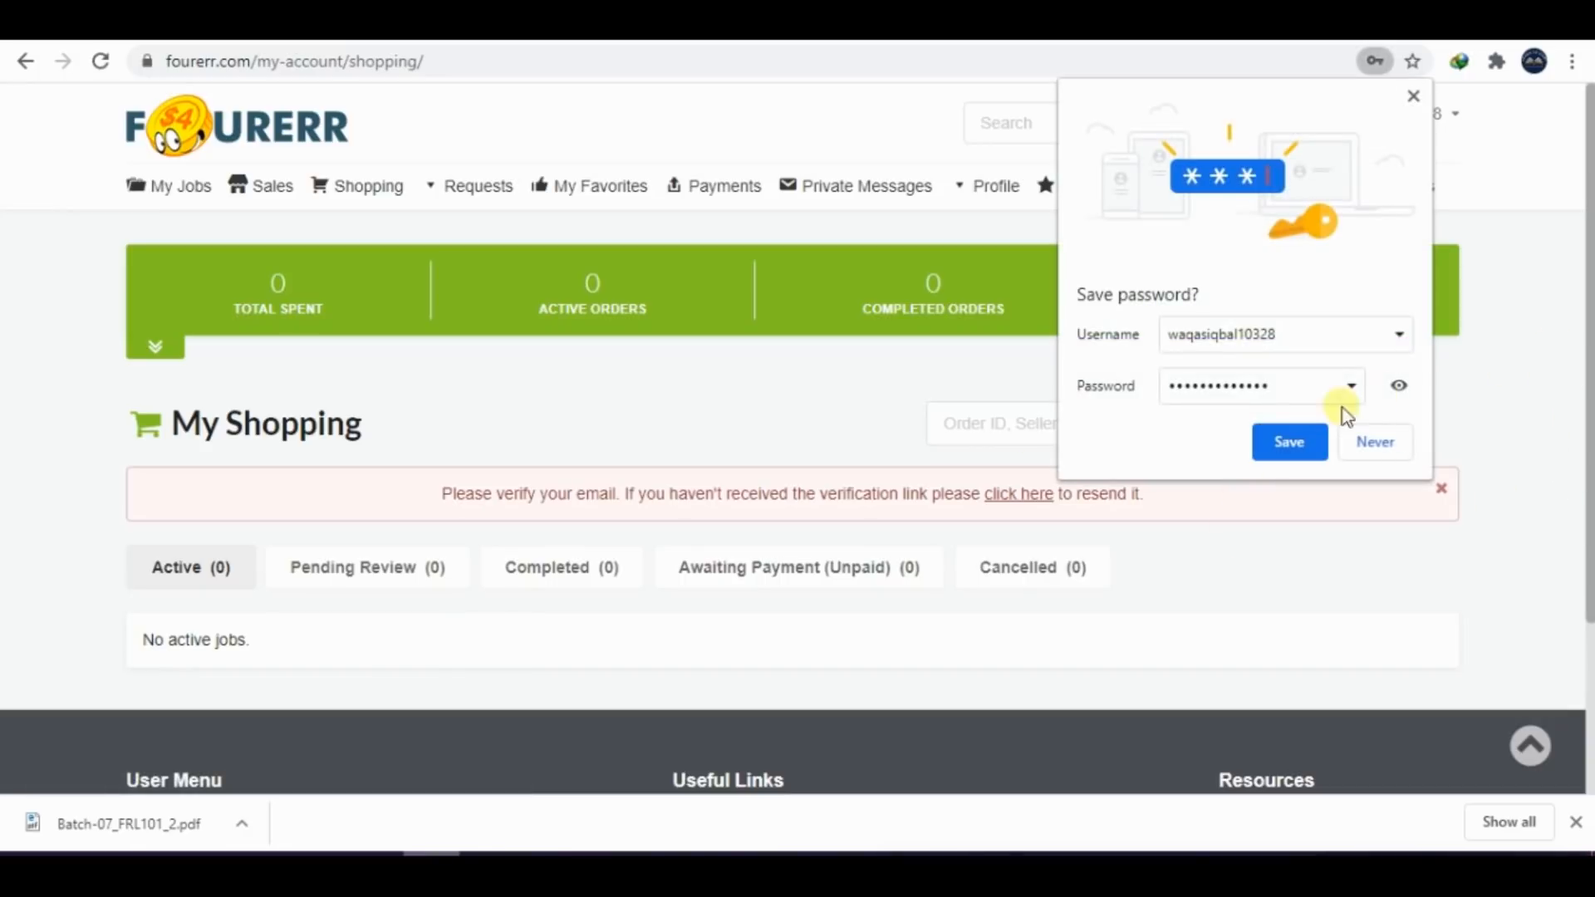
click(1303, 444)
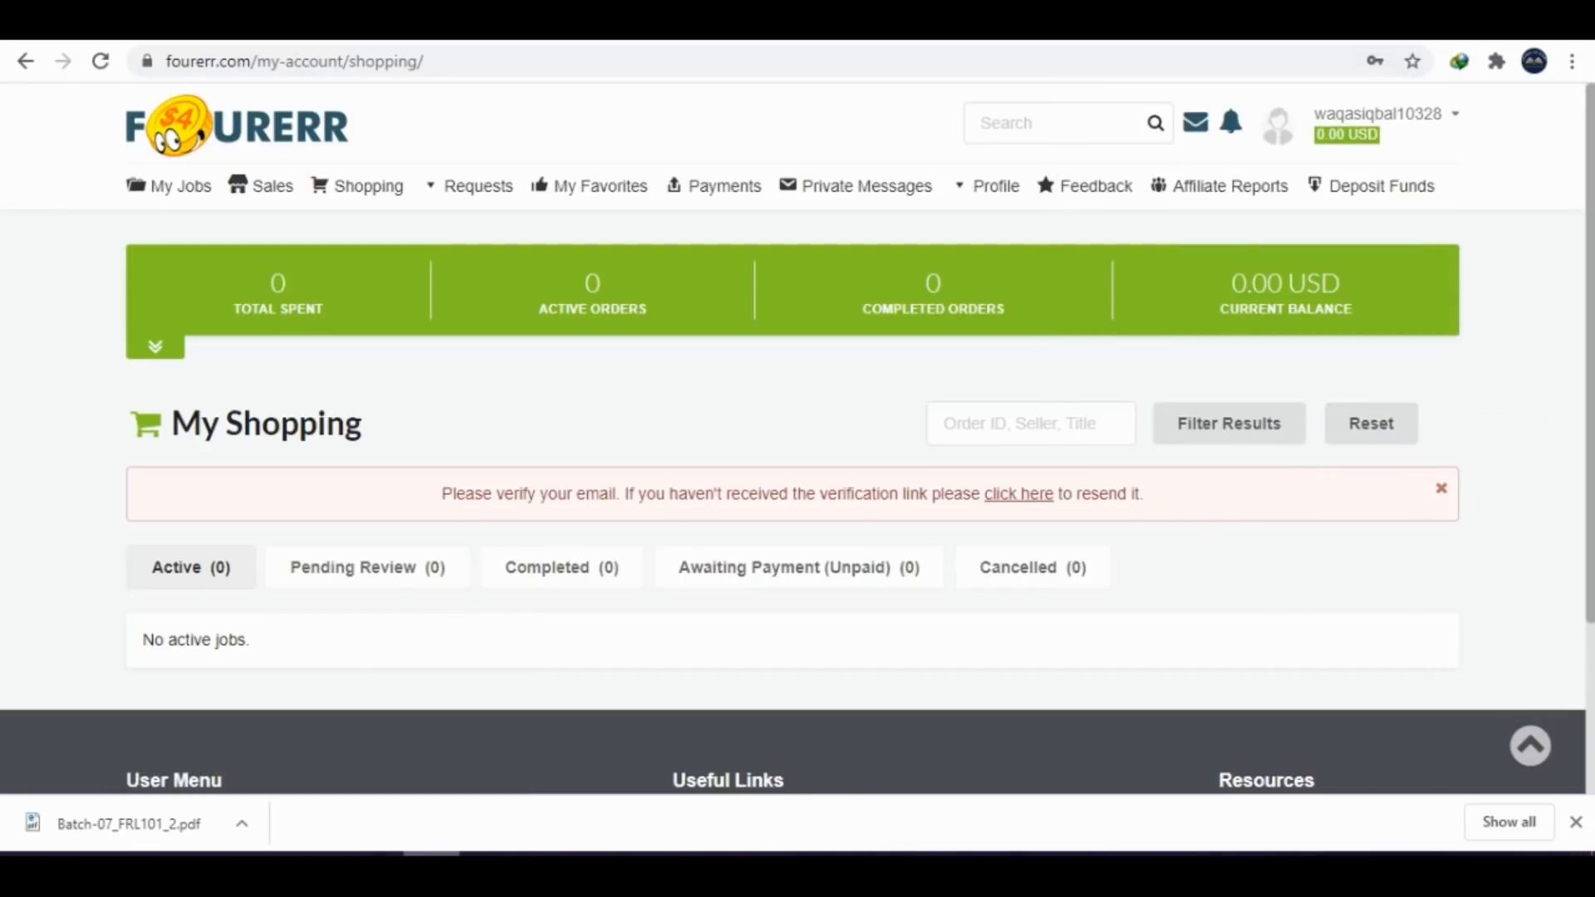
Open the Gmail inbox in a new browser tab and have Fourerr resend the verification e-mail
key(ctrl+t)
text(gmail.vu.edu.pk)
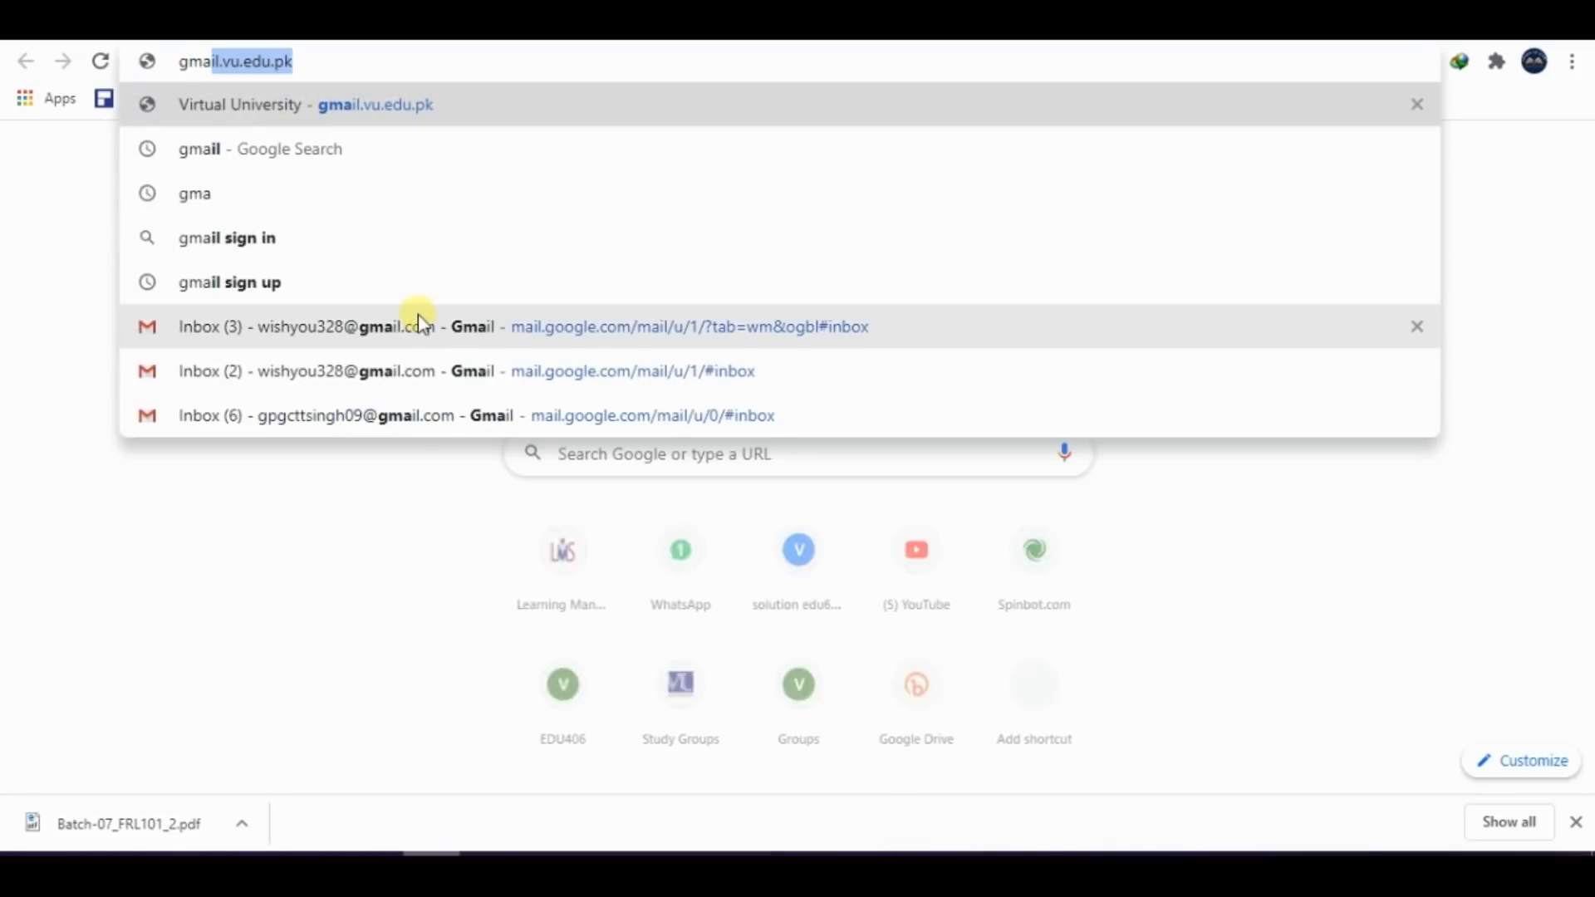
click(399, 338)
click(706, 24)
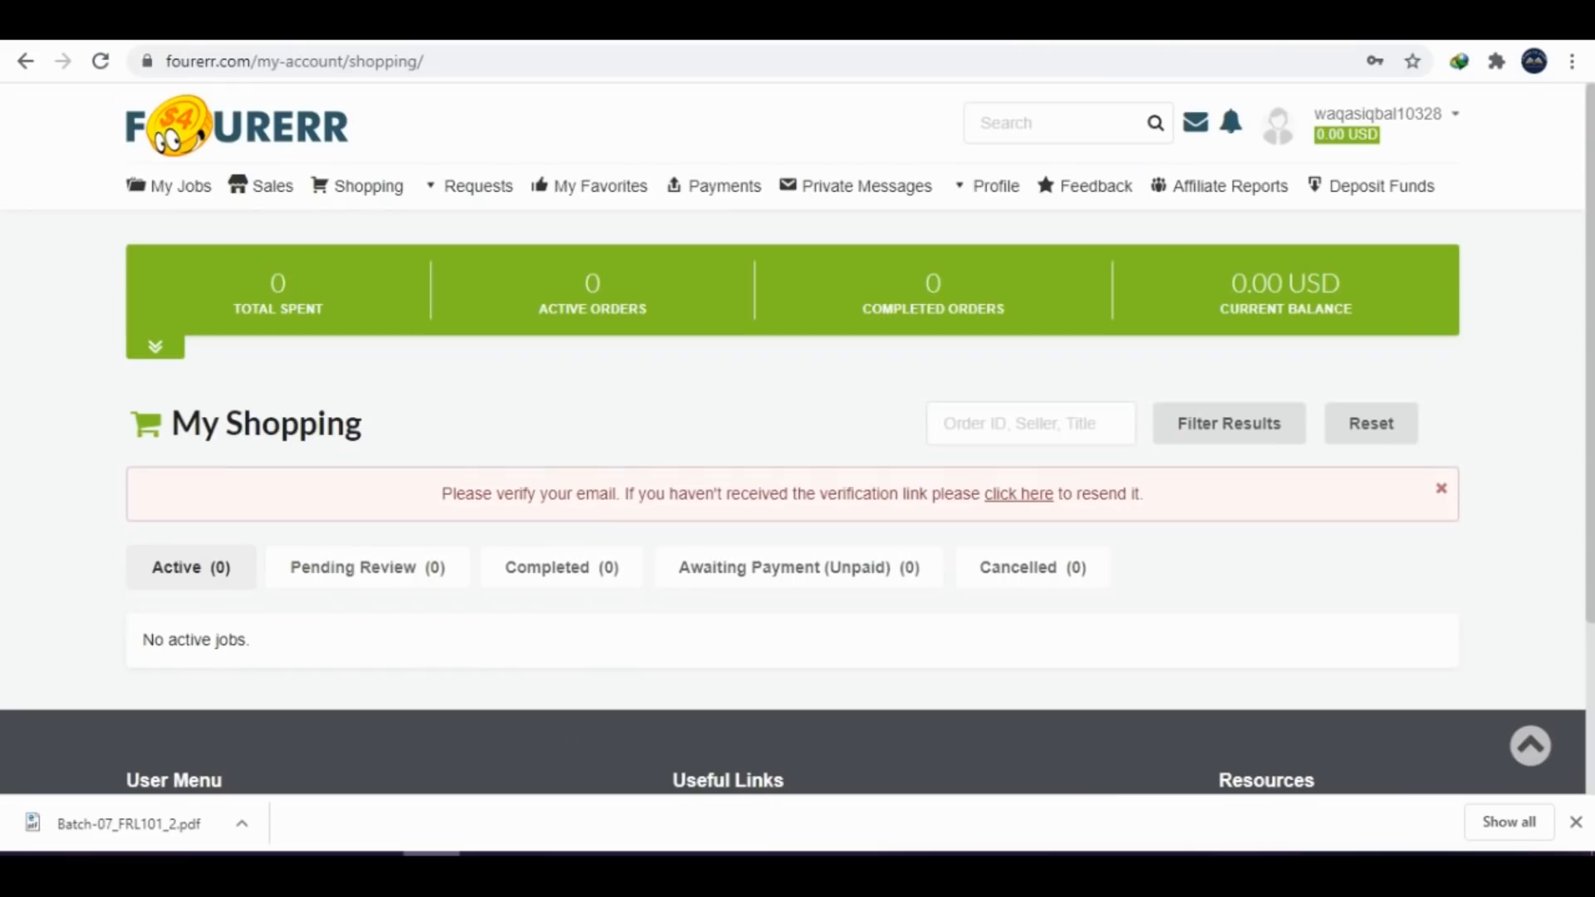
click(1040, 496)
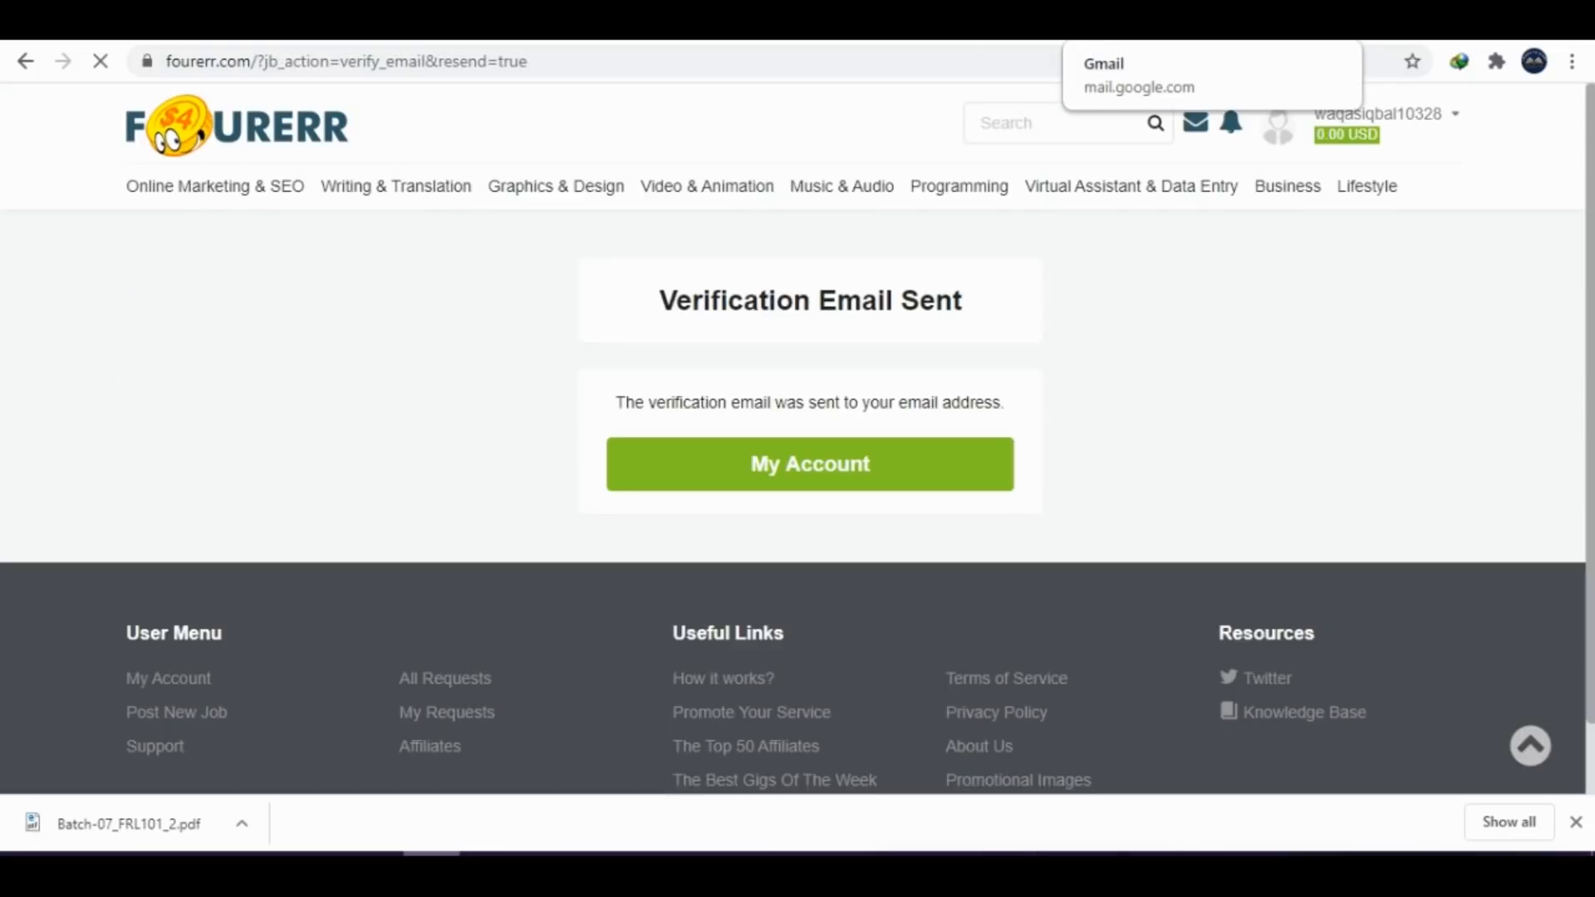
Open the "Welcome to Fourerr" message in Gmail and try to verify the account through its link
click(1130, 25)
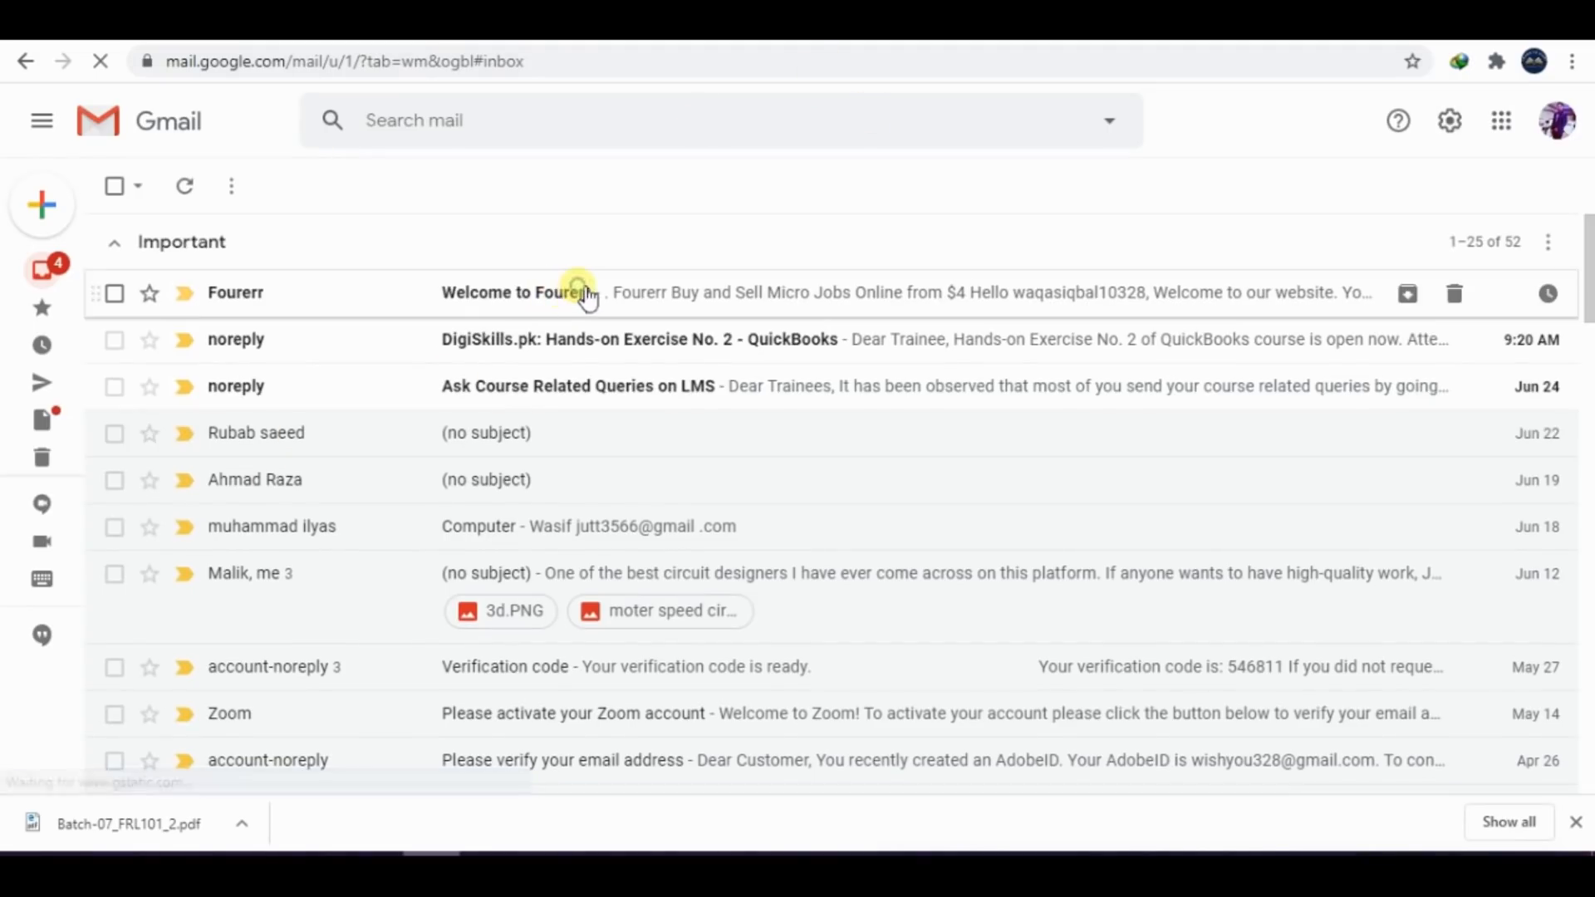
click(581, 295)
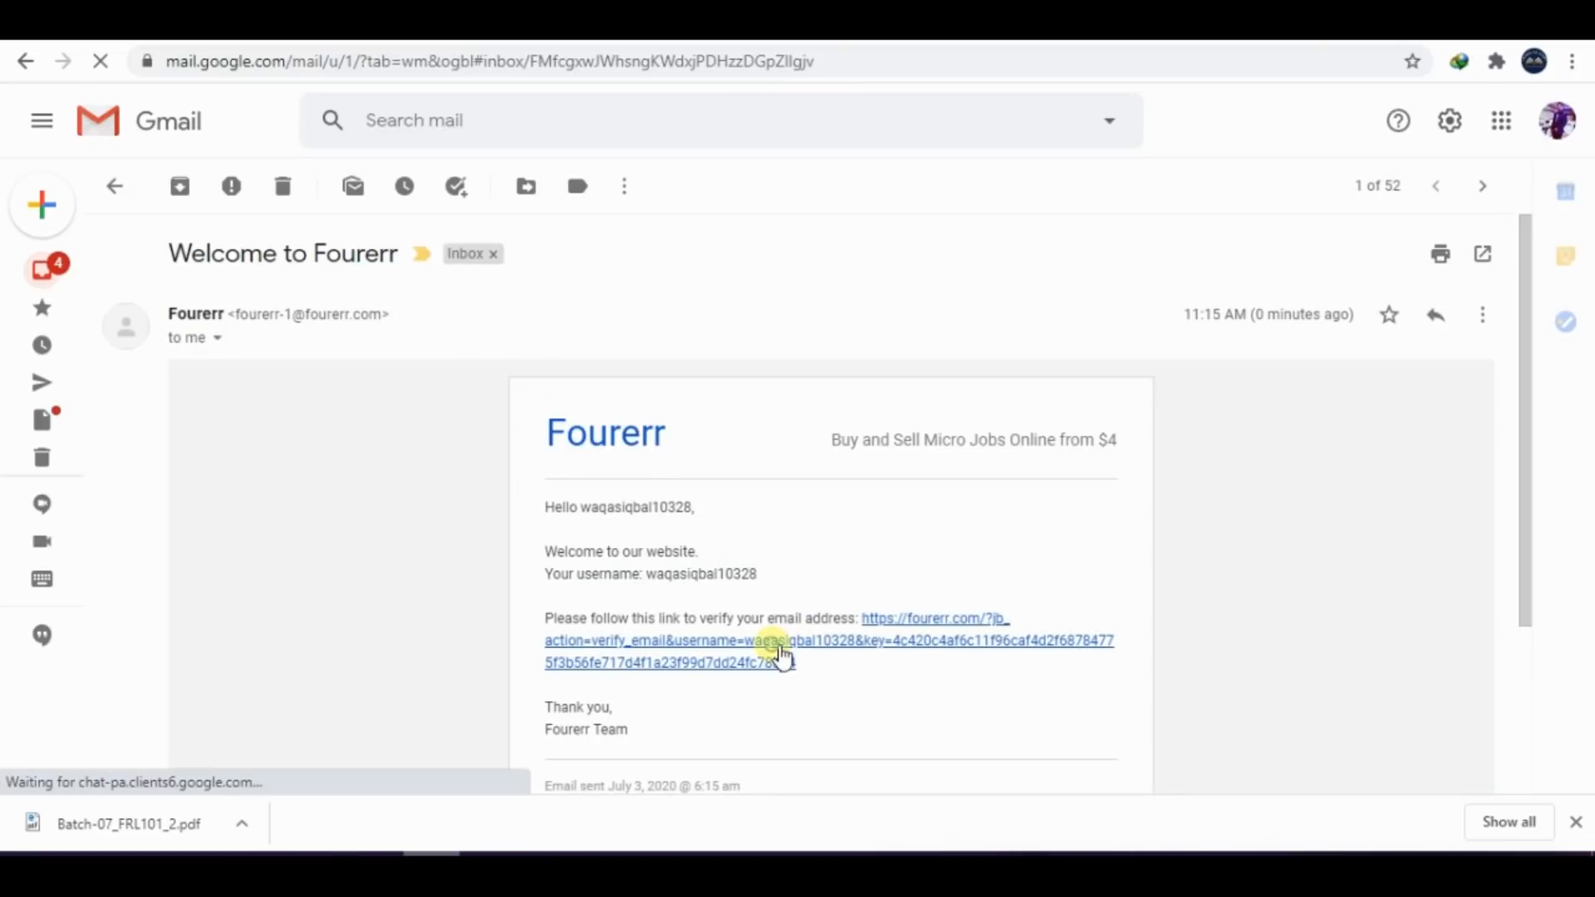
click(774, 648)
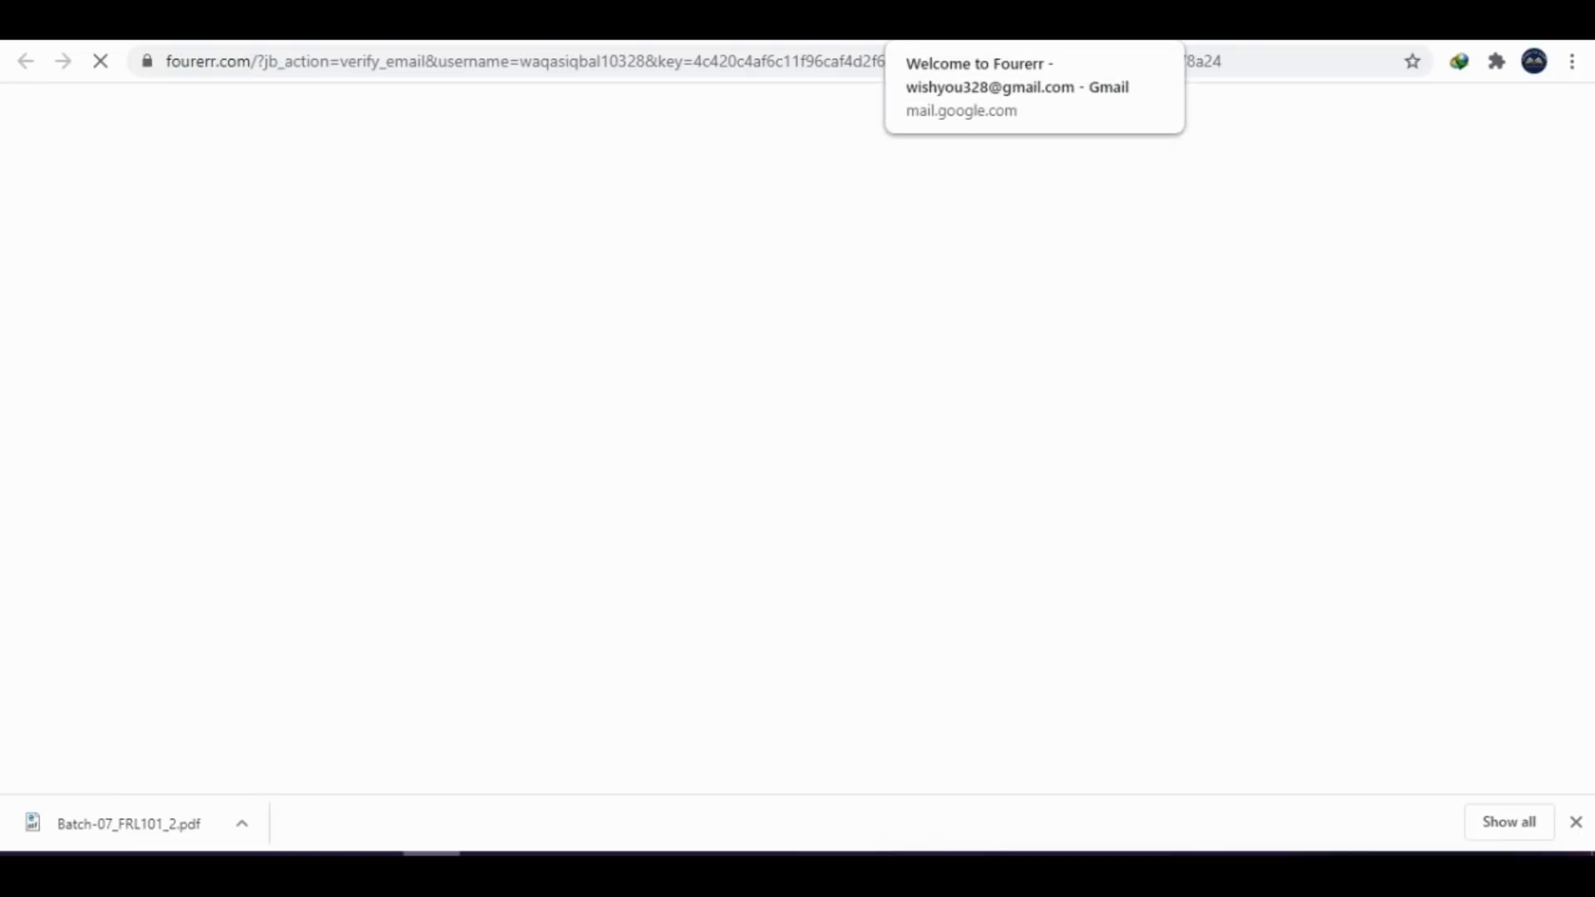
Return to Fourerr's My Shopping page and dismiss the e-mail verification notice
key(ctrl+Tab)
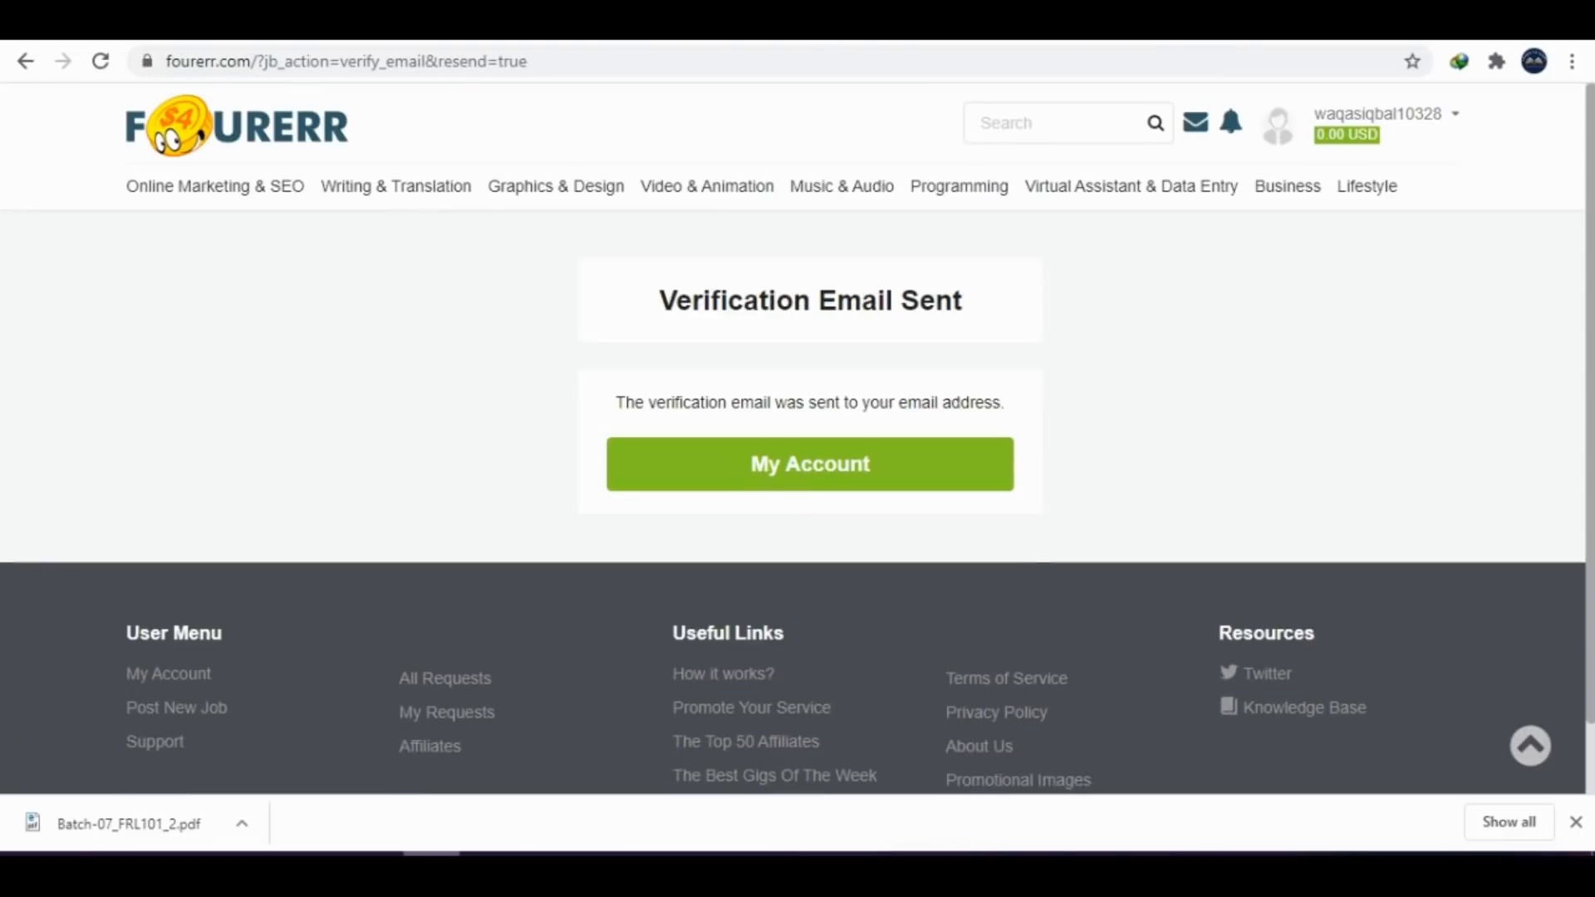
click(23, 62)
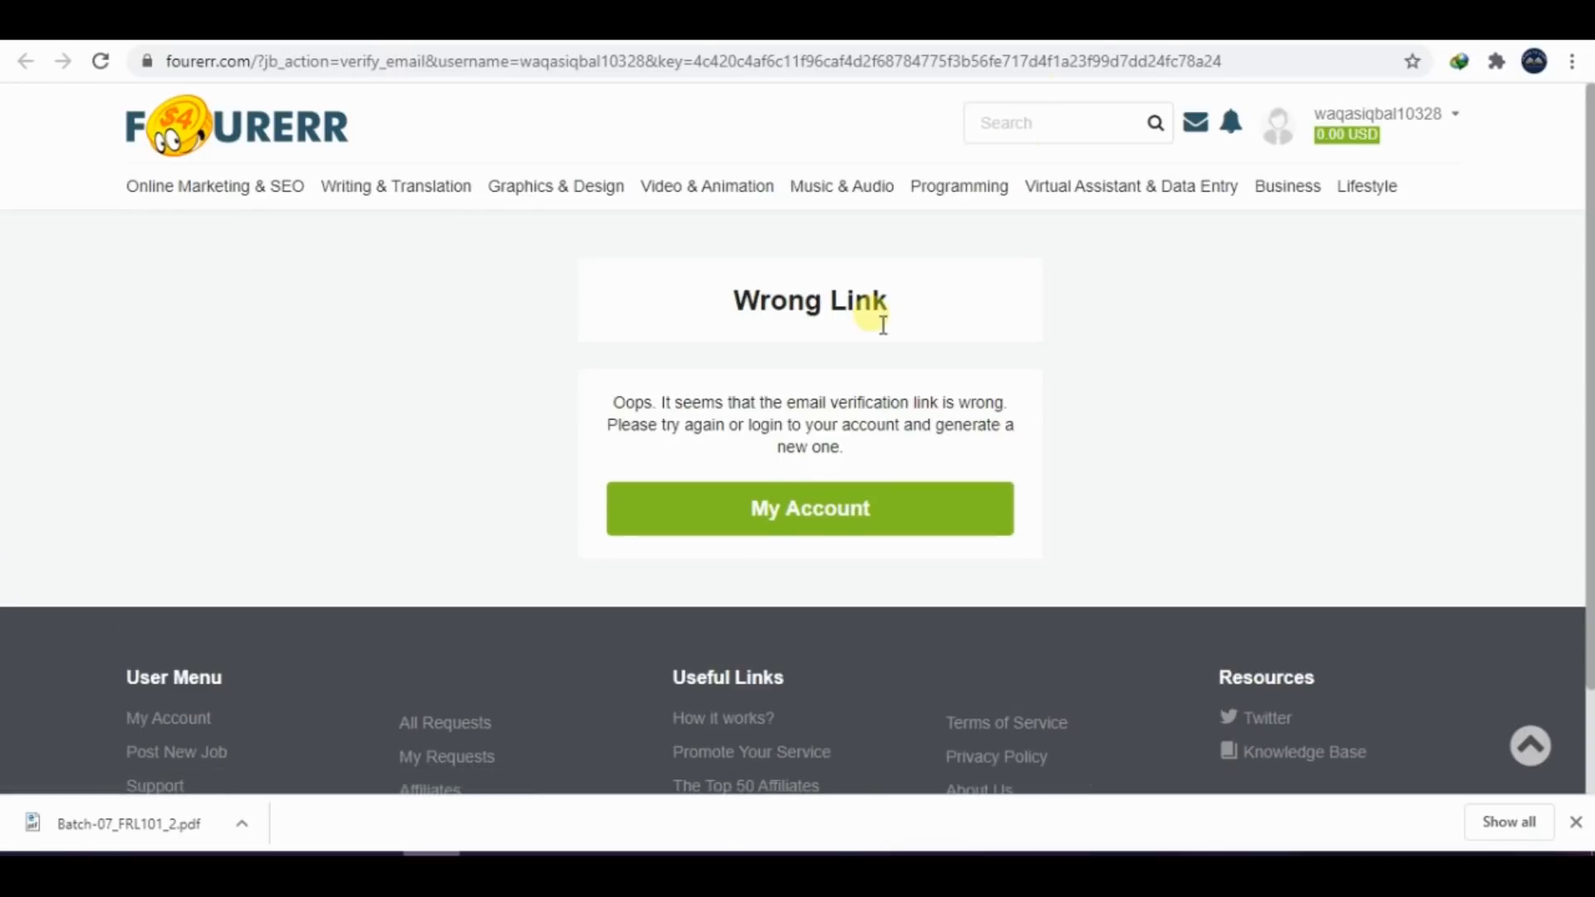
click(810, 503)
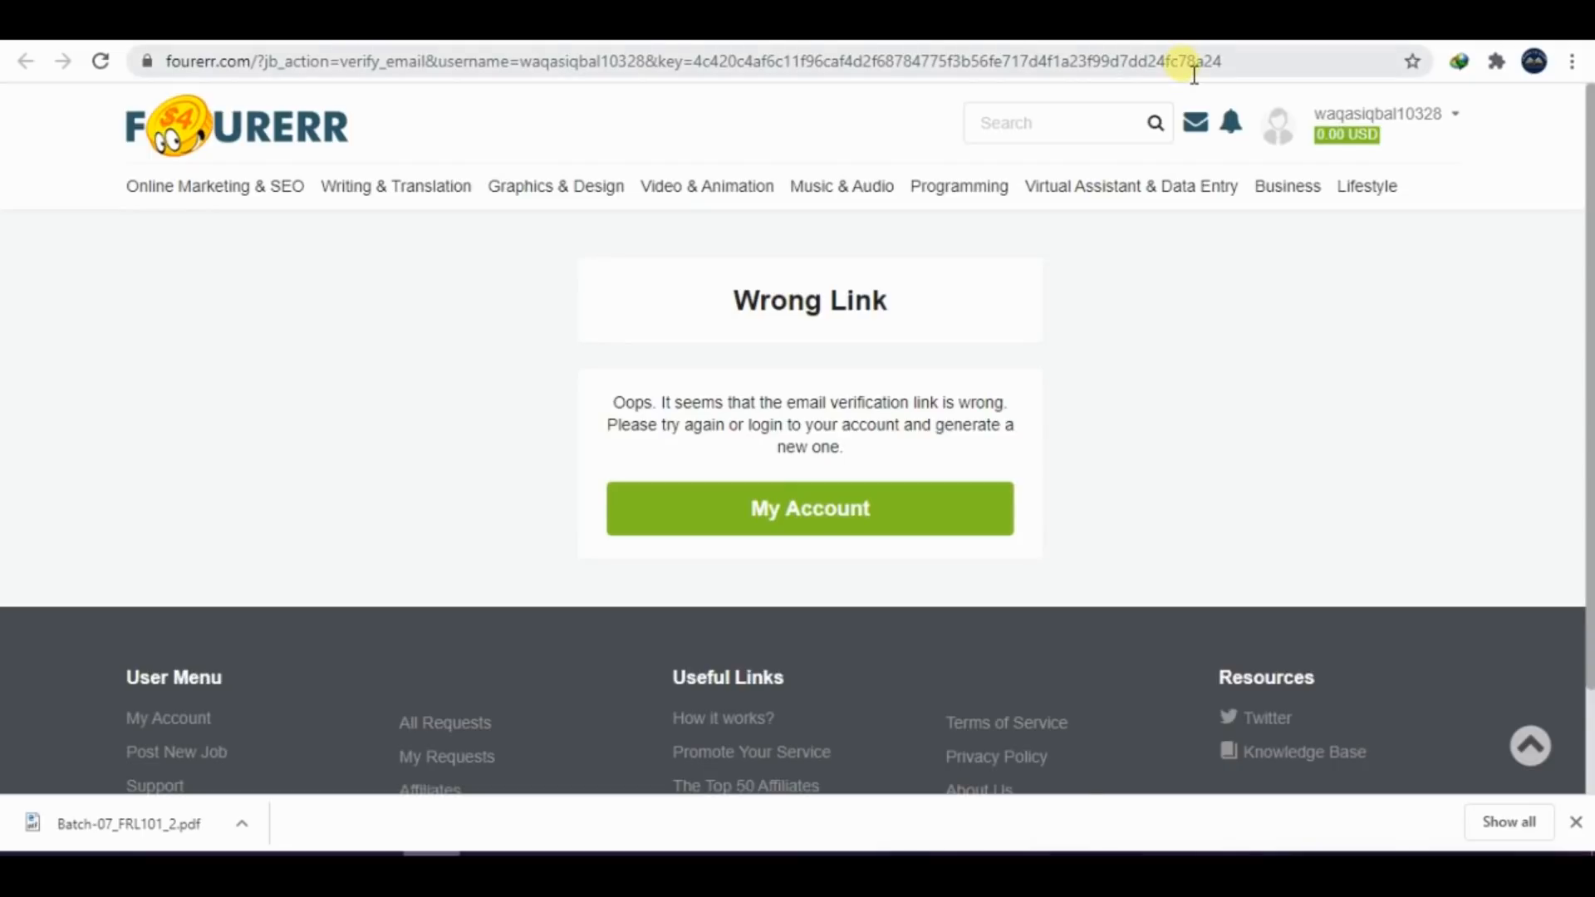
click(1171, 24)
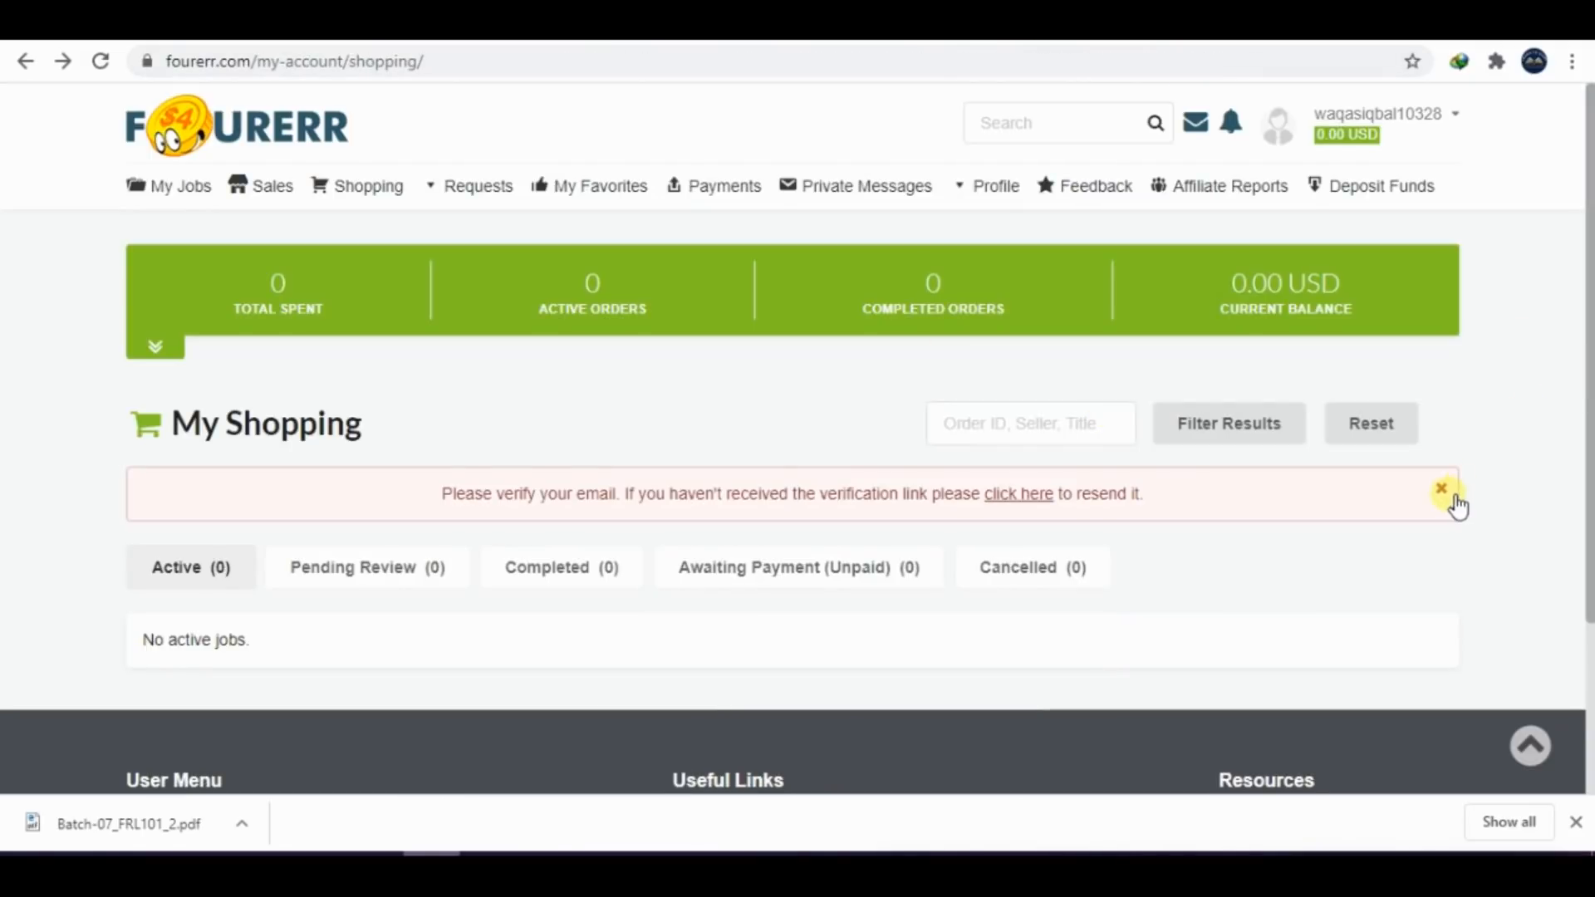
click(1446, 487)
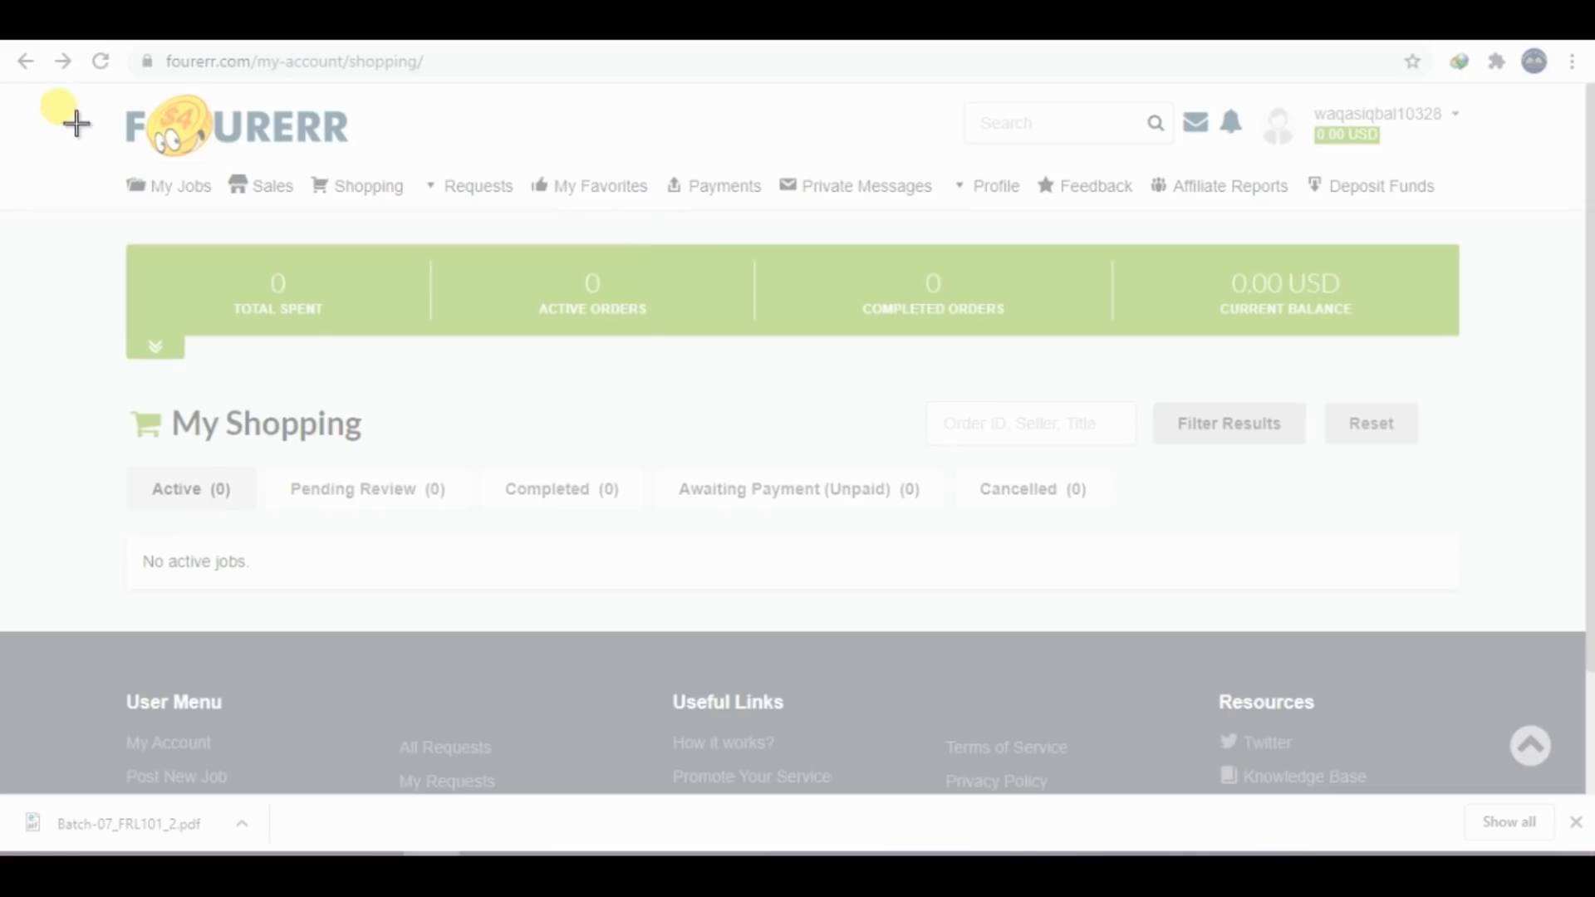
Capture a screenshot of the My Shopping page and paste it below the fourerr.com sentence in the Word document
drag(59, 105, 1555, 872)
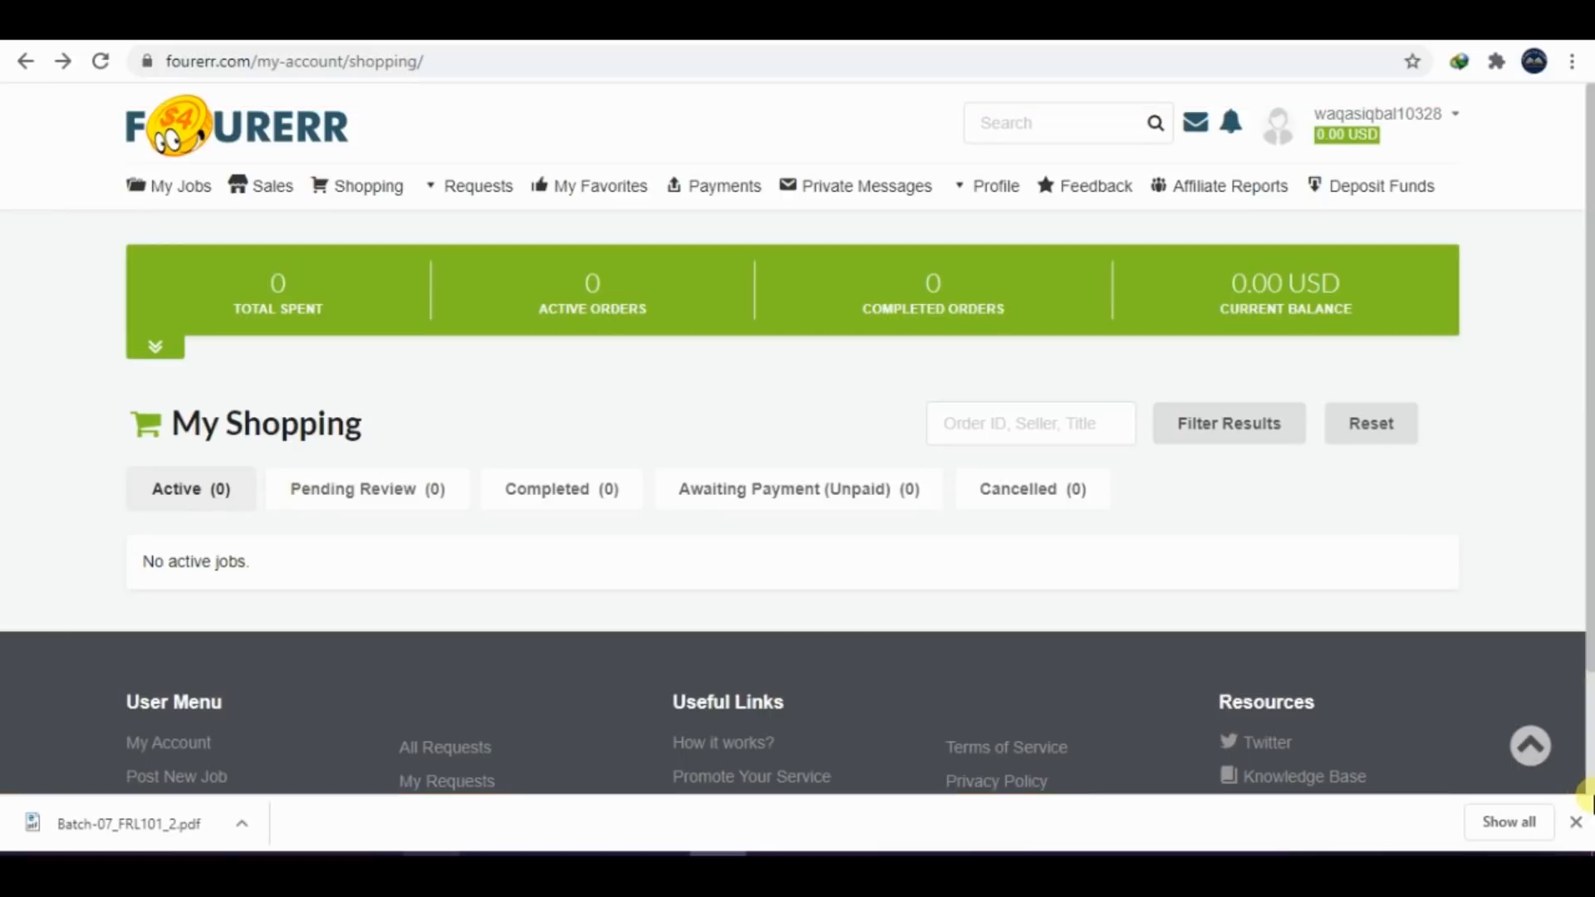
click(664, 869)
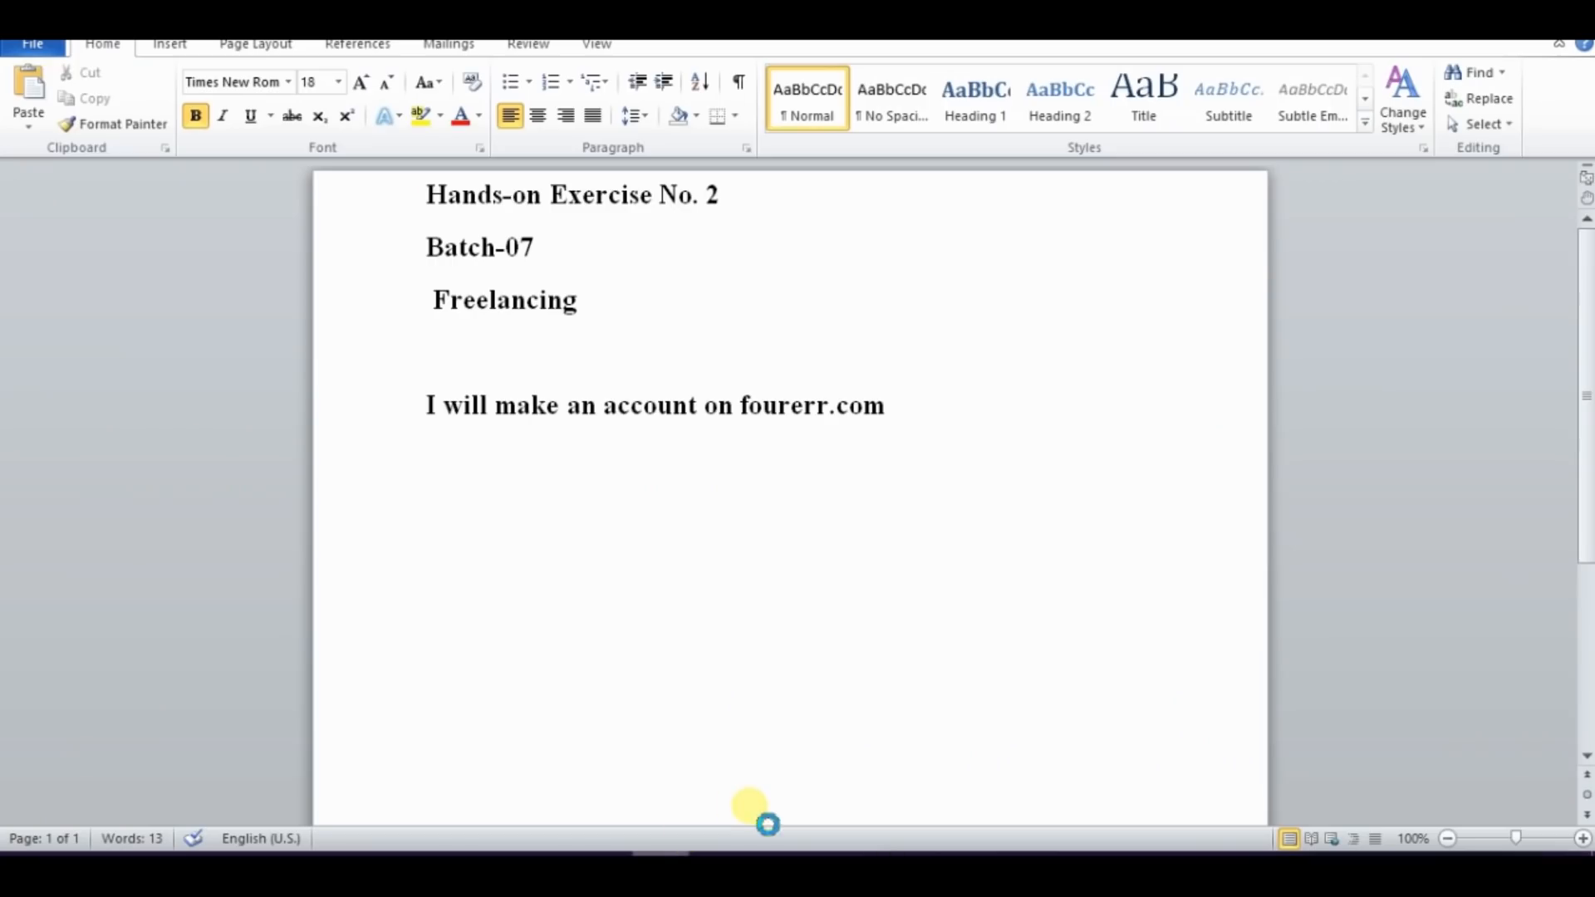
key(ctrl+v)
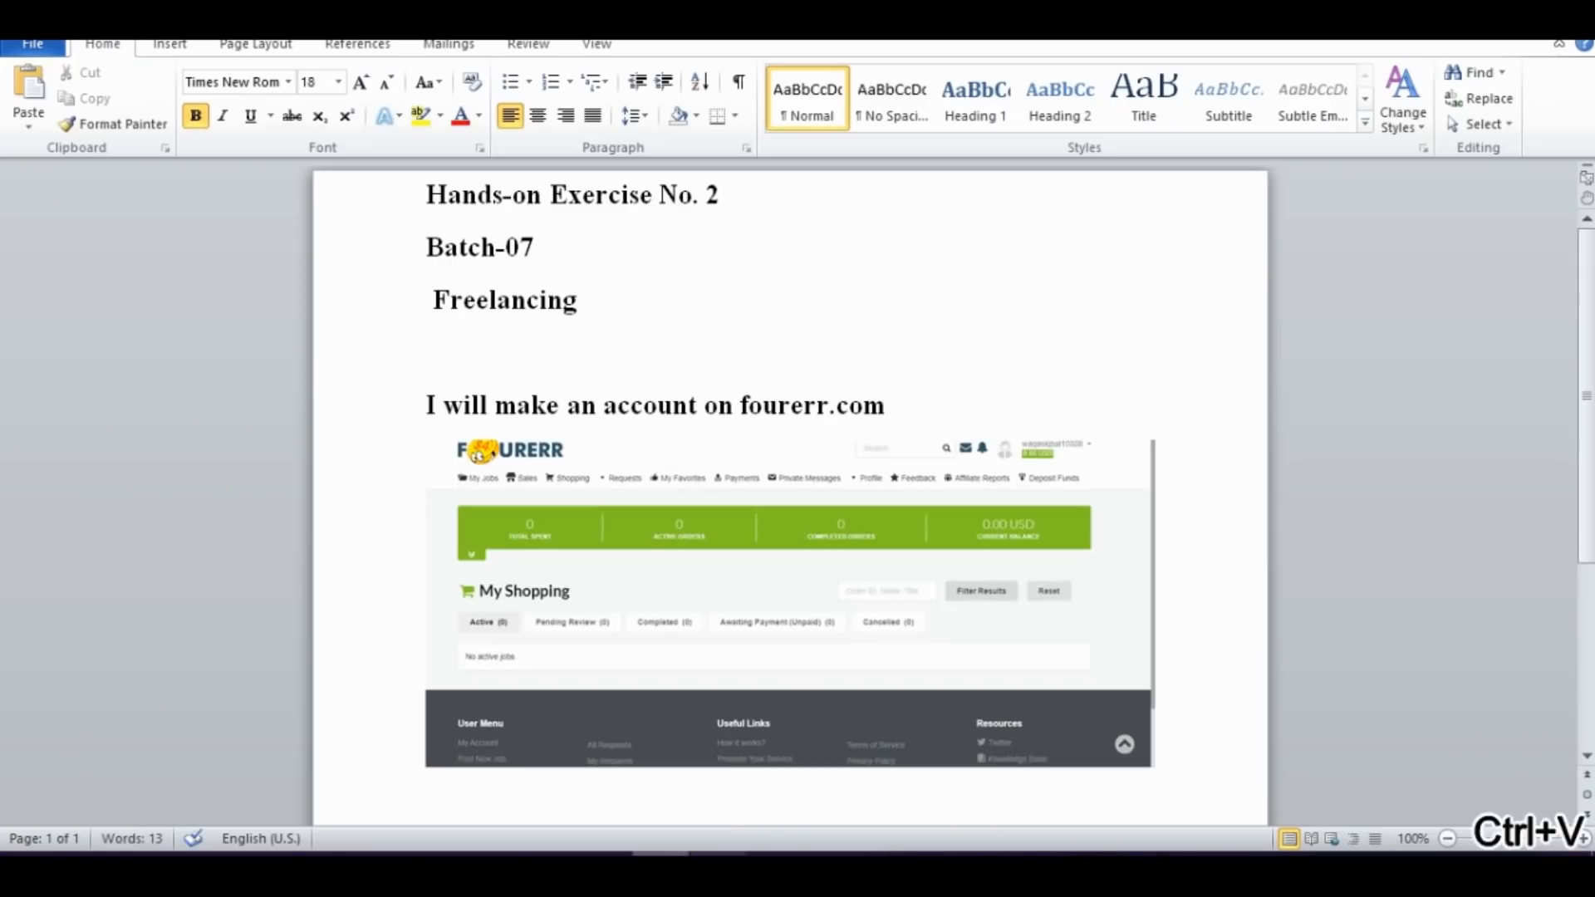
Copy the task "Add a professional profile picture." from the exercise PDF and paste it below the screenshot in the Word document
click(488, 869)
click(355, 580)
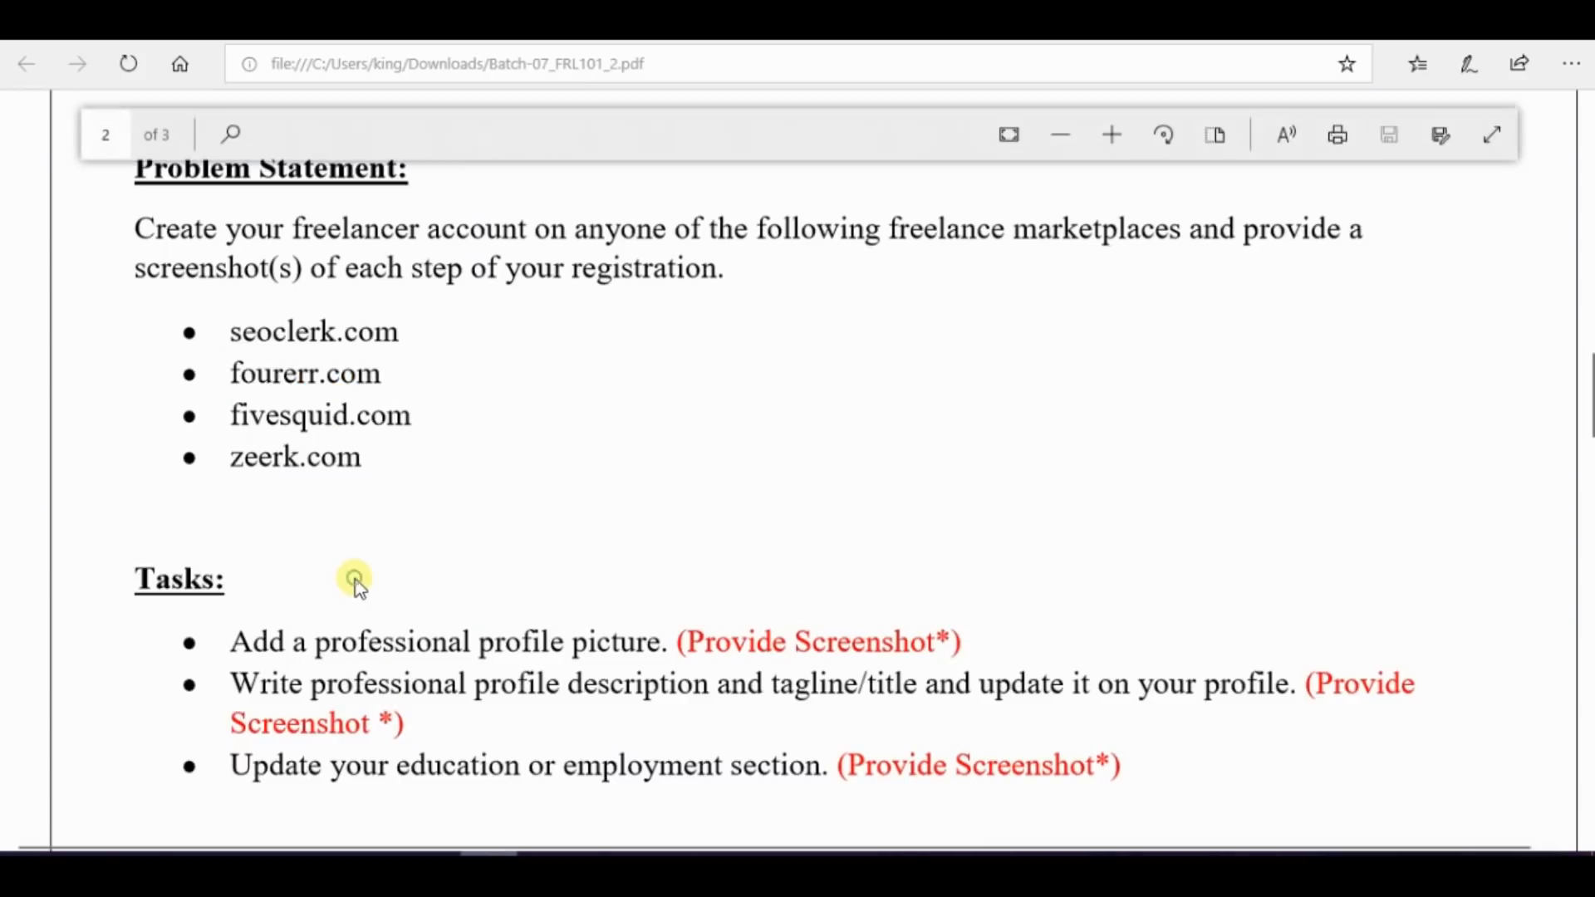
scroll(355, 579, down, 1)
drag(233, 572, 690, 563)
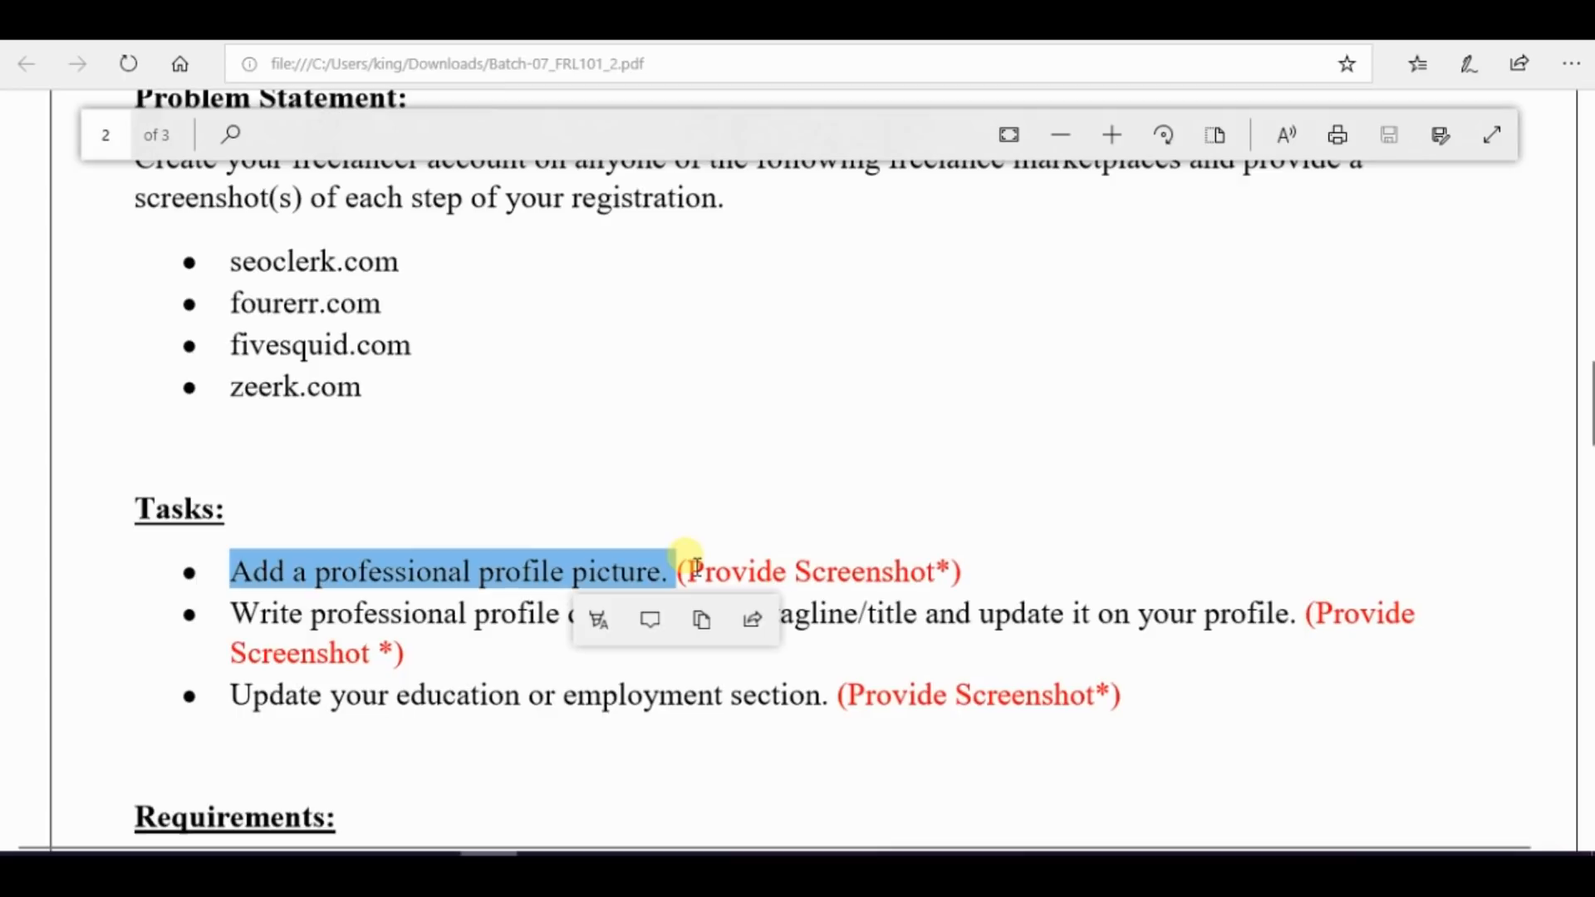
key(ctrl+c)
click(660, 868)
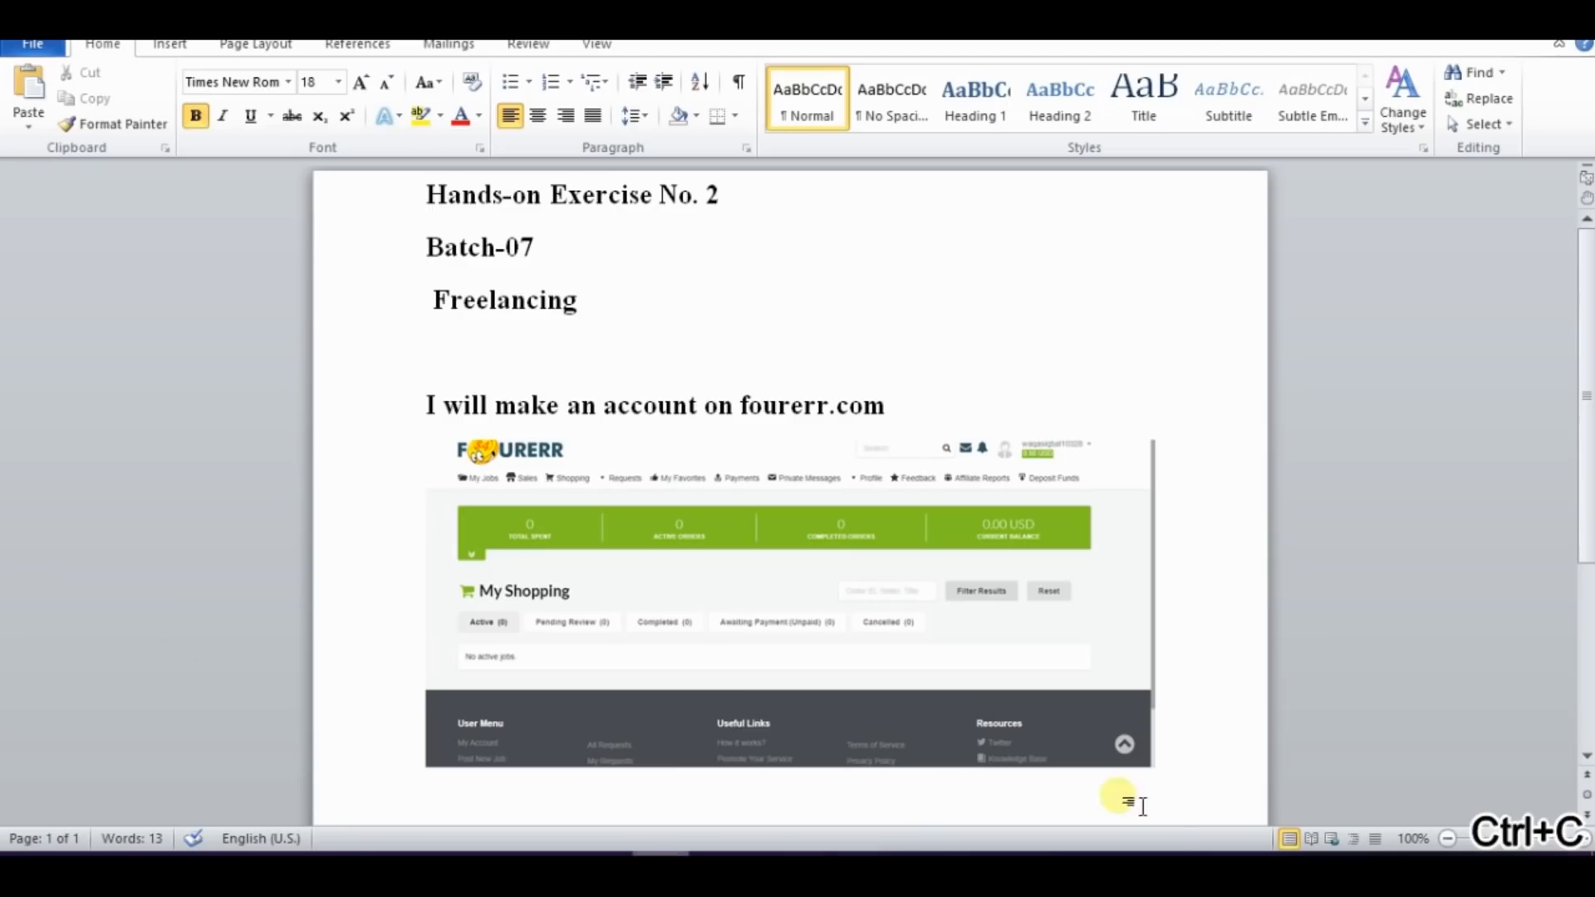
key(ctrl+v)
key(Return)
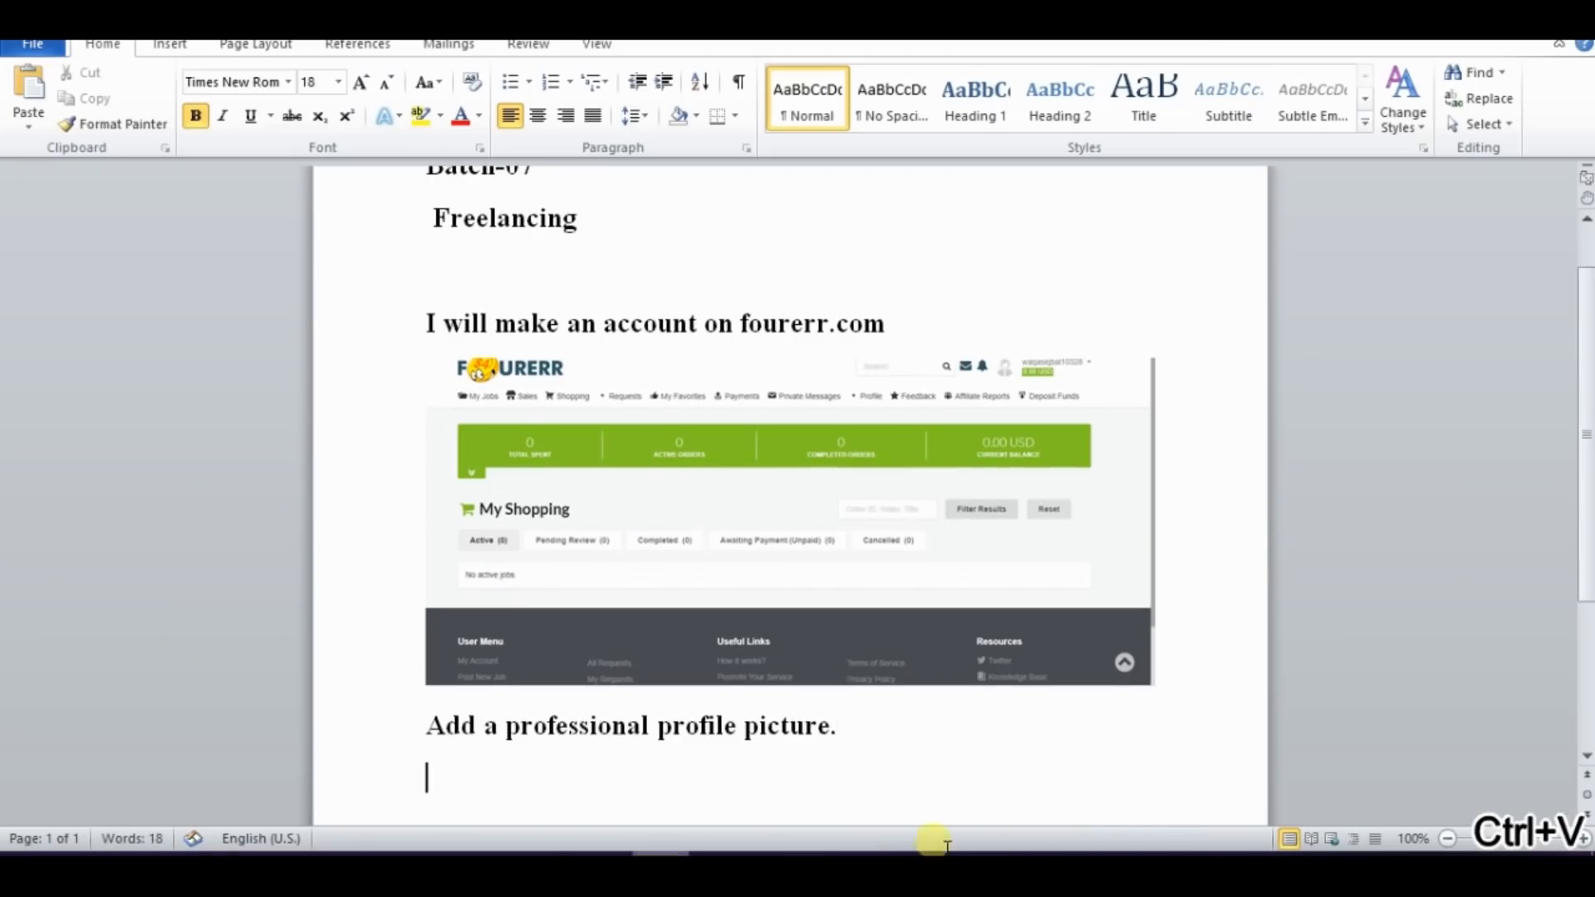
Return to Fourerr in the browser and open the account's own public profile page
click(431, 868)
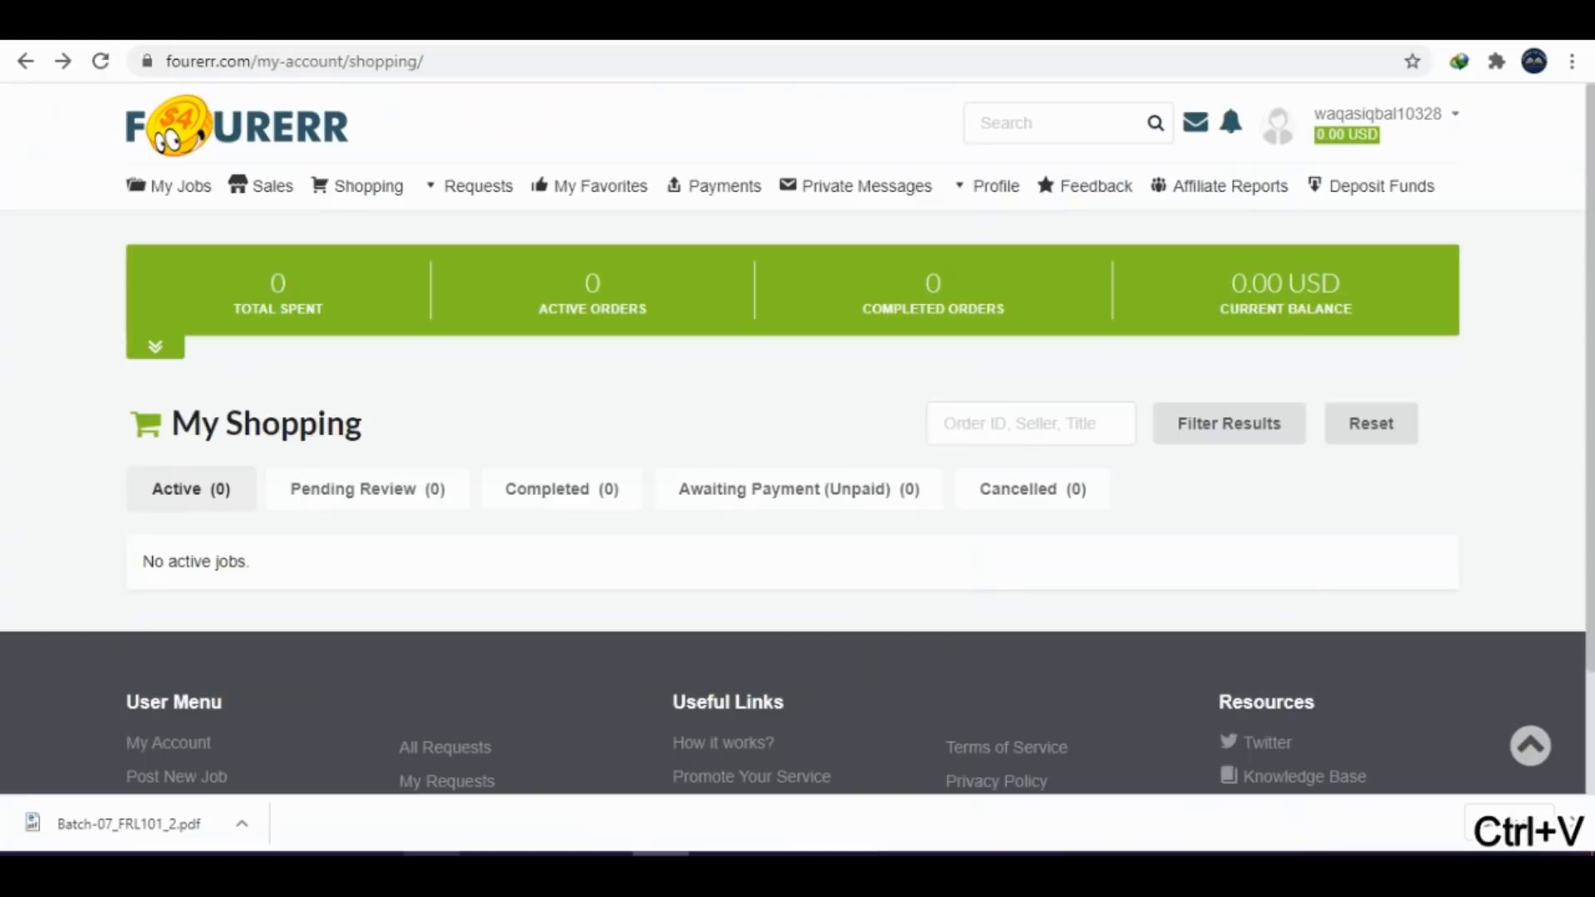
click(1300, 135)
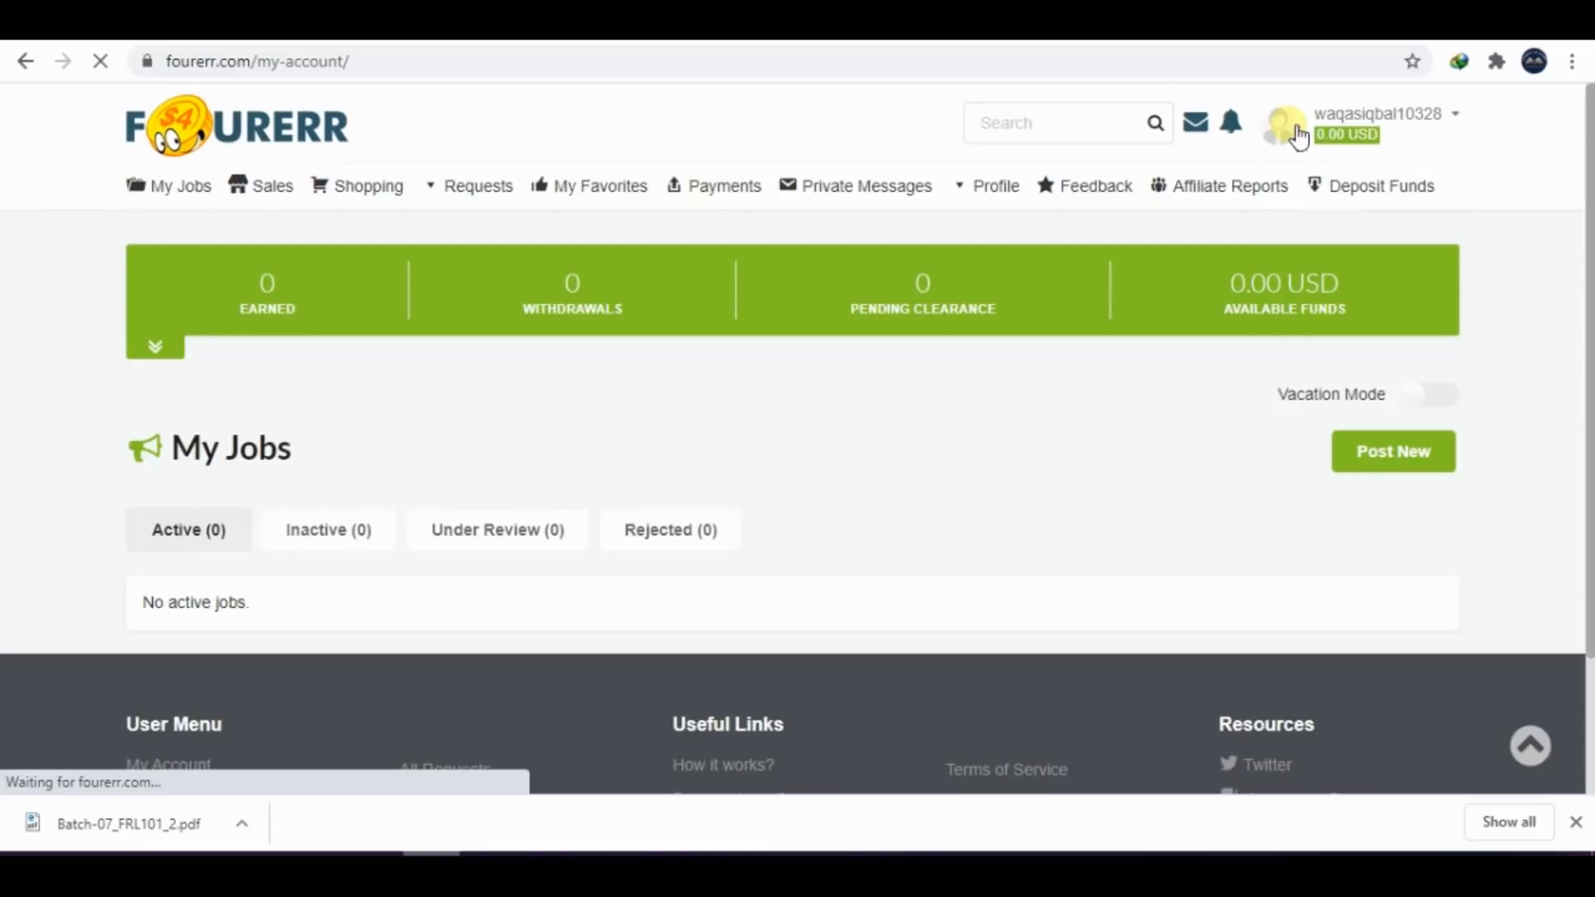
mouse_move(1354, 135)
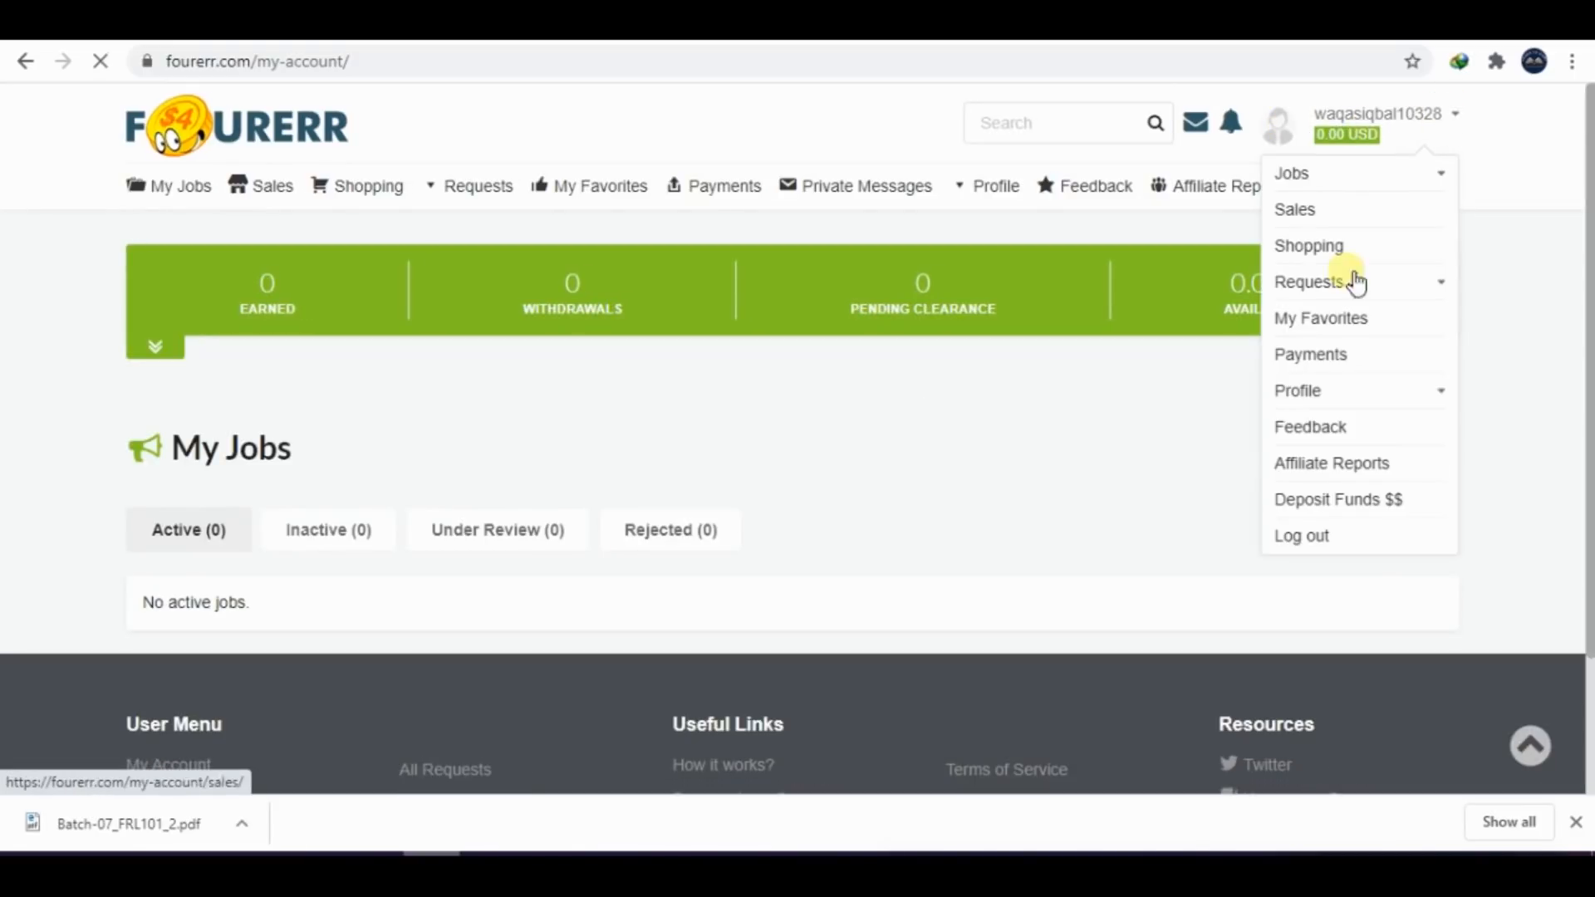
click(1308, 394)
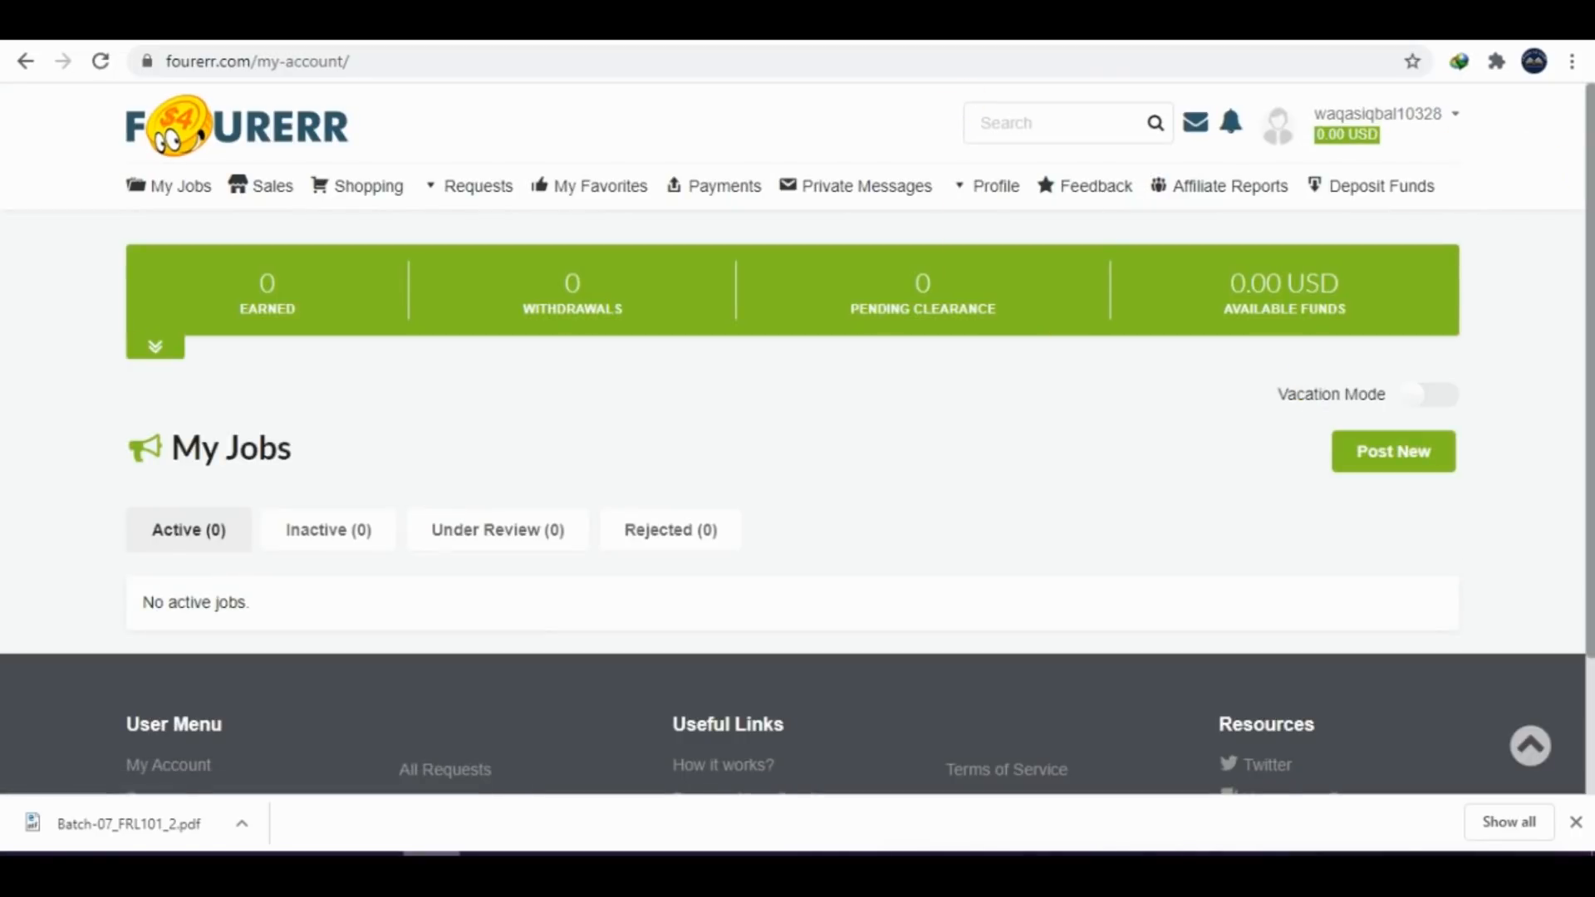
click(1327, 432)
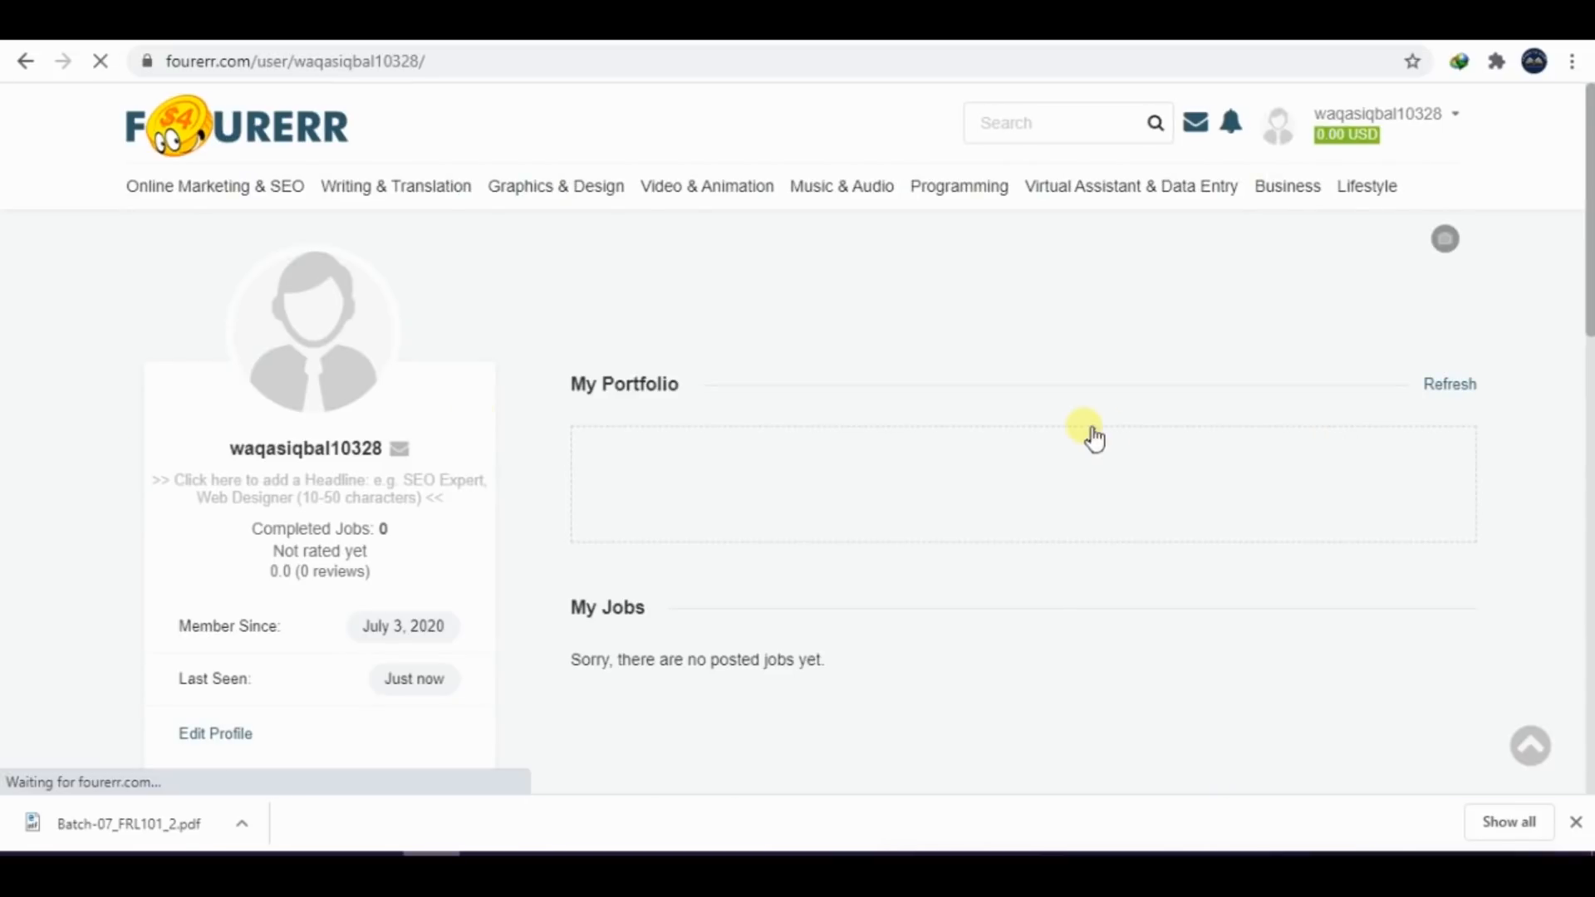
Upload "WhatsApp Image 2020-07-03 at 11.21.30 AM" from the Desktop as the Fourerr profile picture
mouse_move(349, 381)
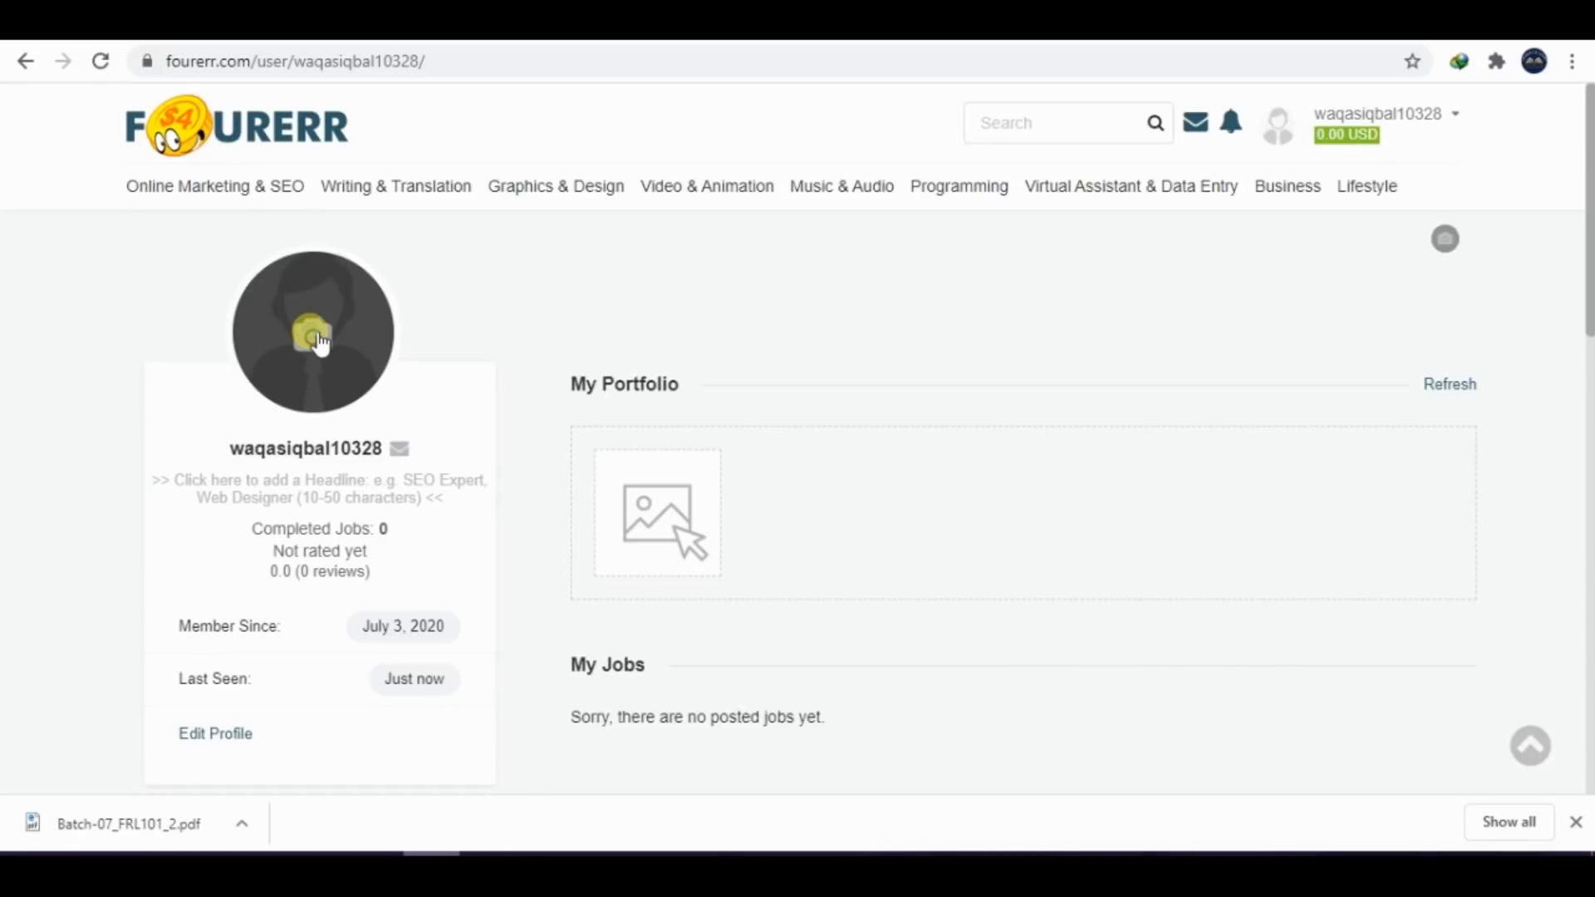
click(314, 336)
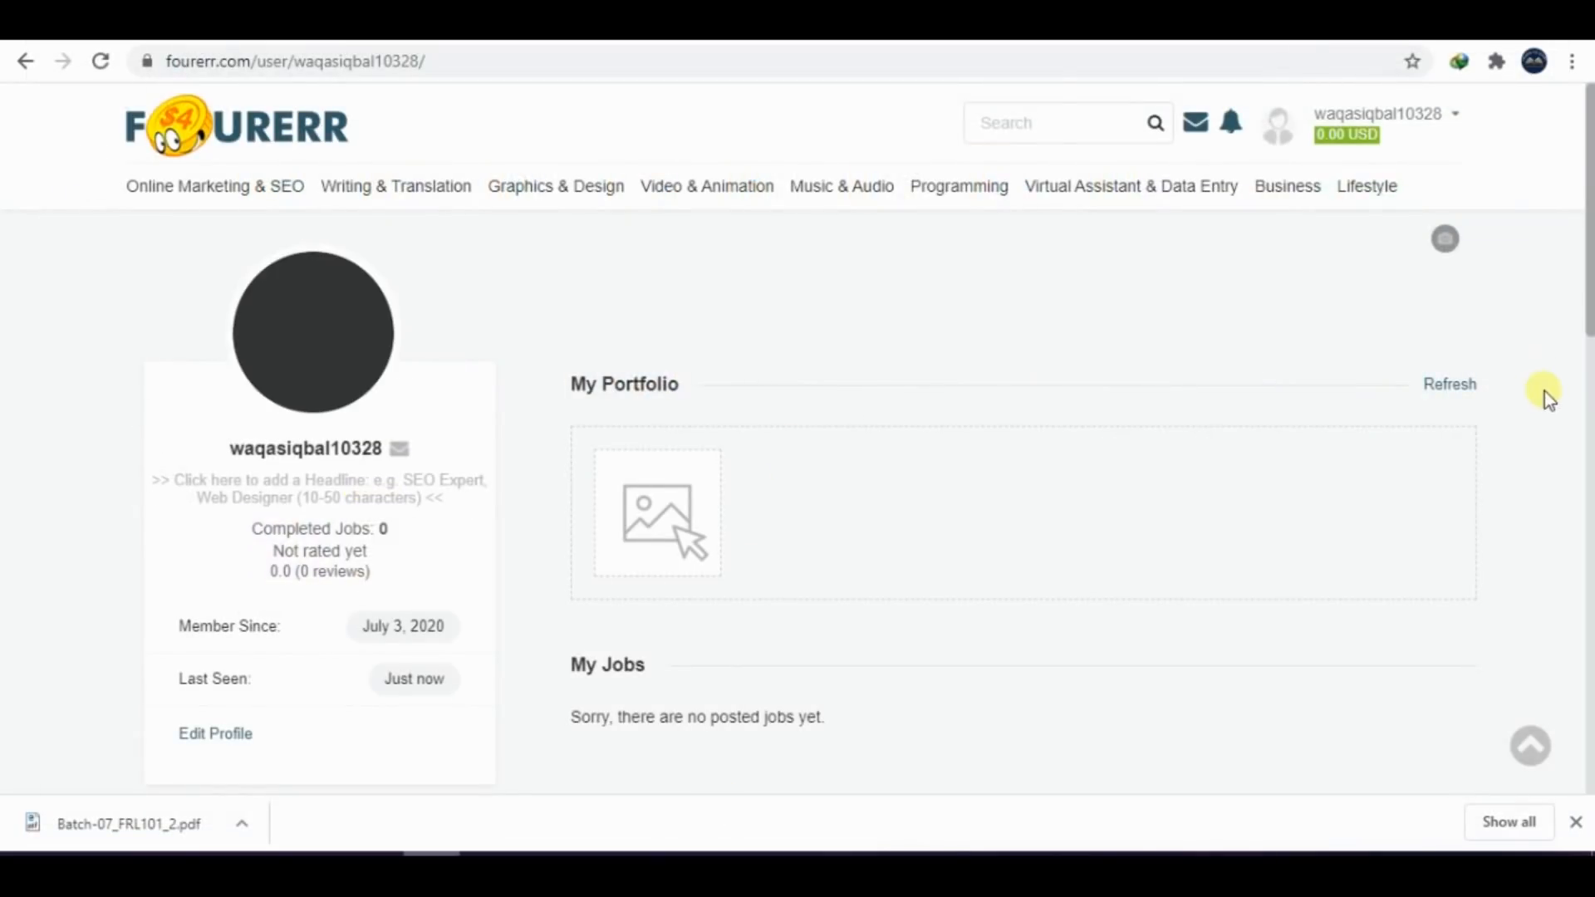
click(1015, 196)
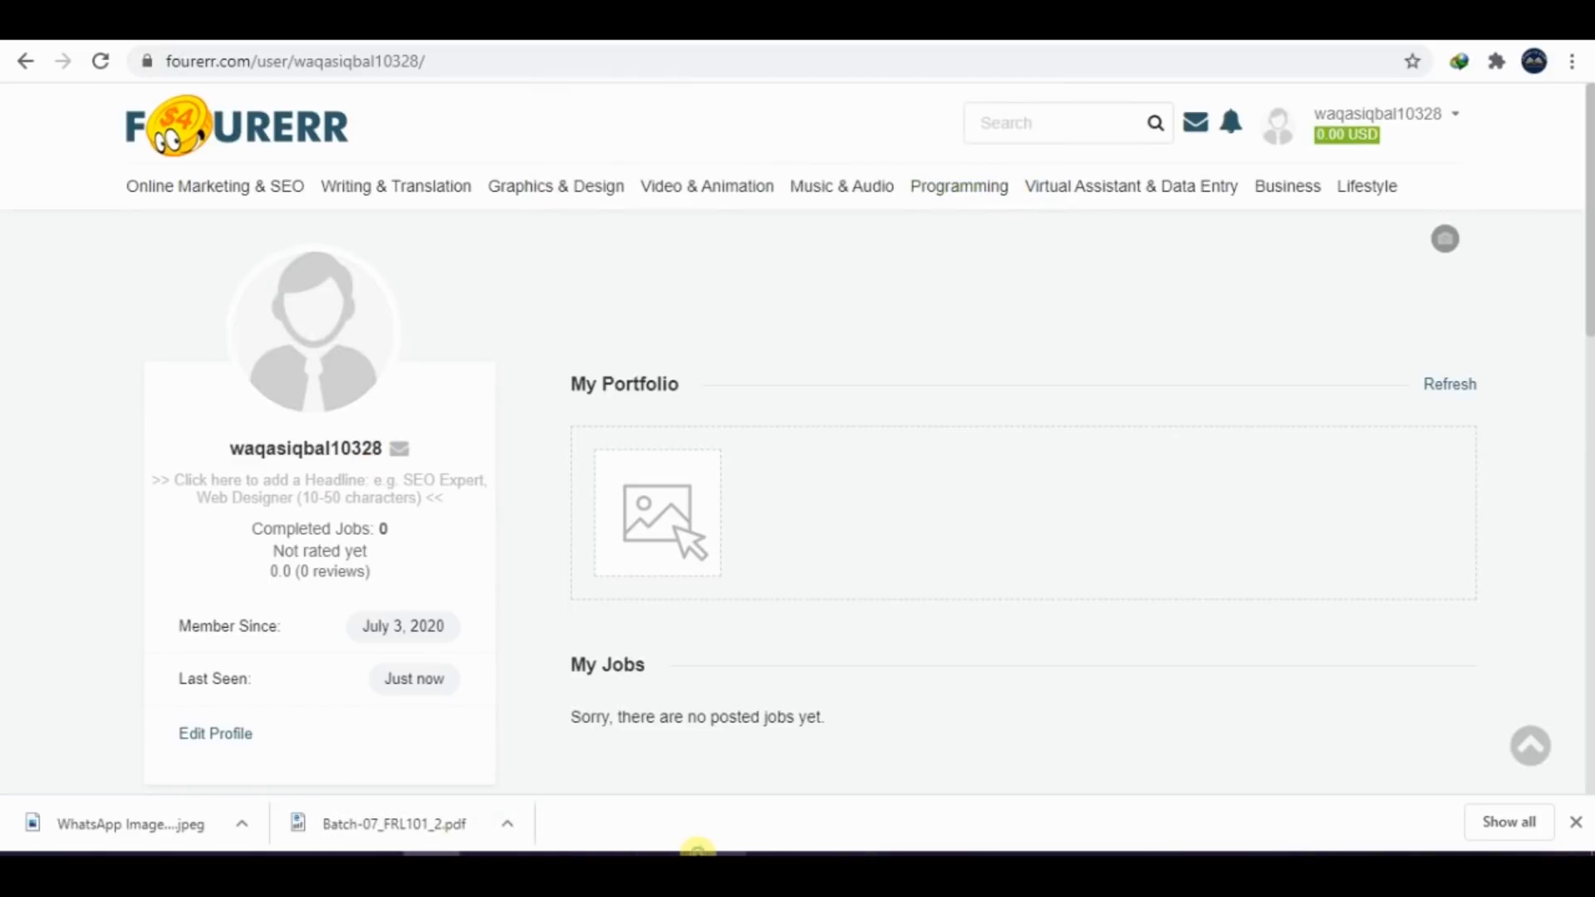
click(315, 342)
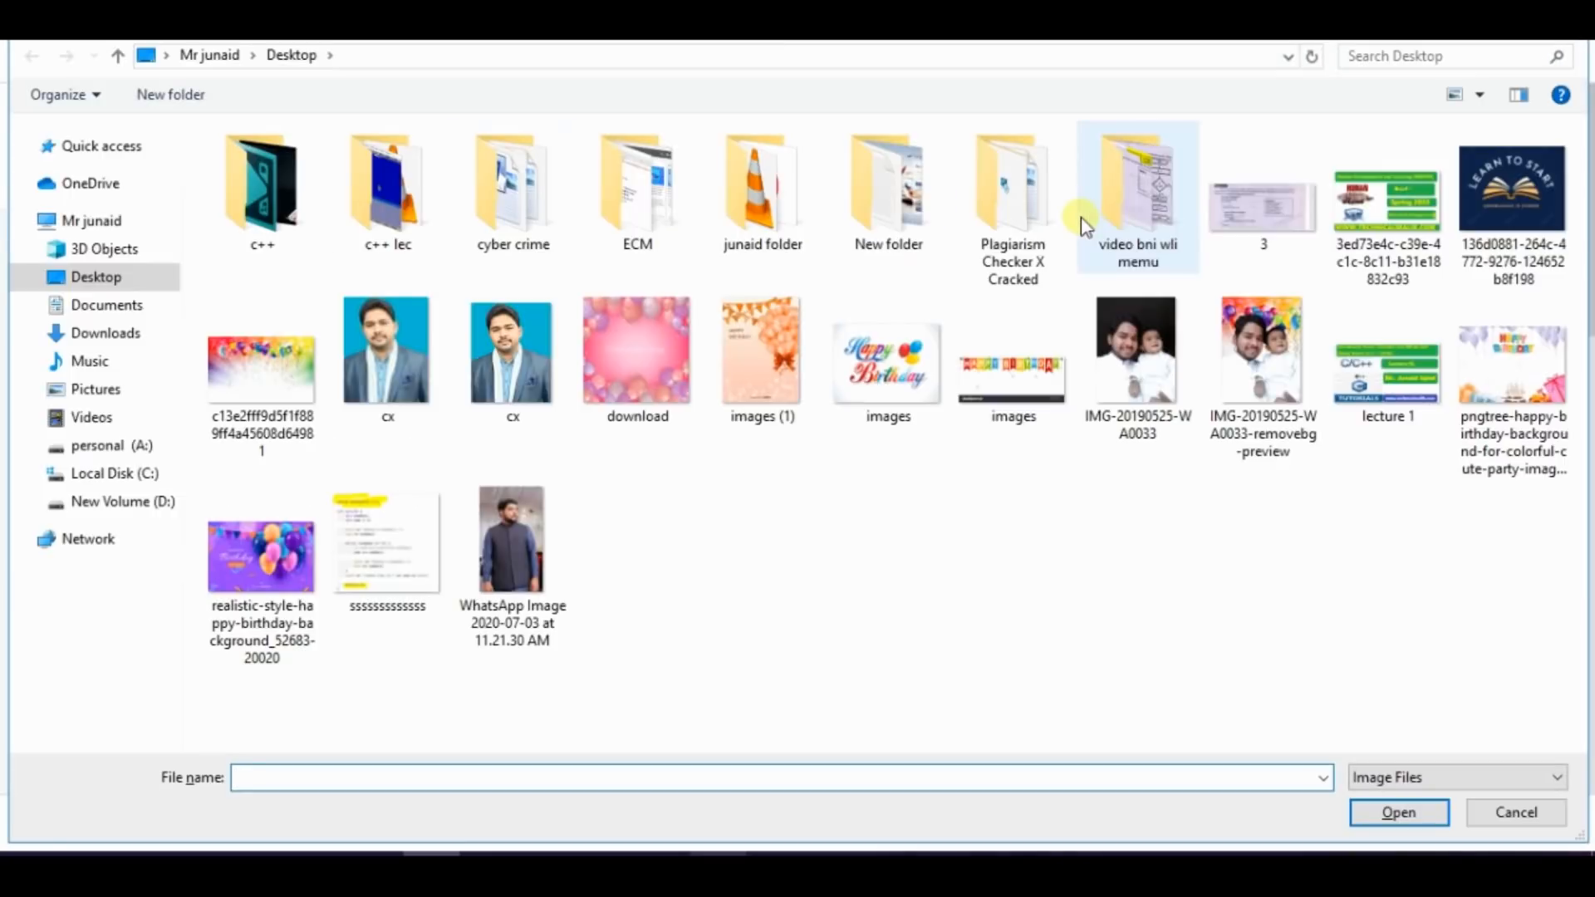
double_click(503, 565)
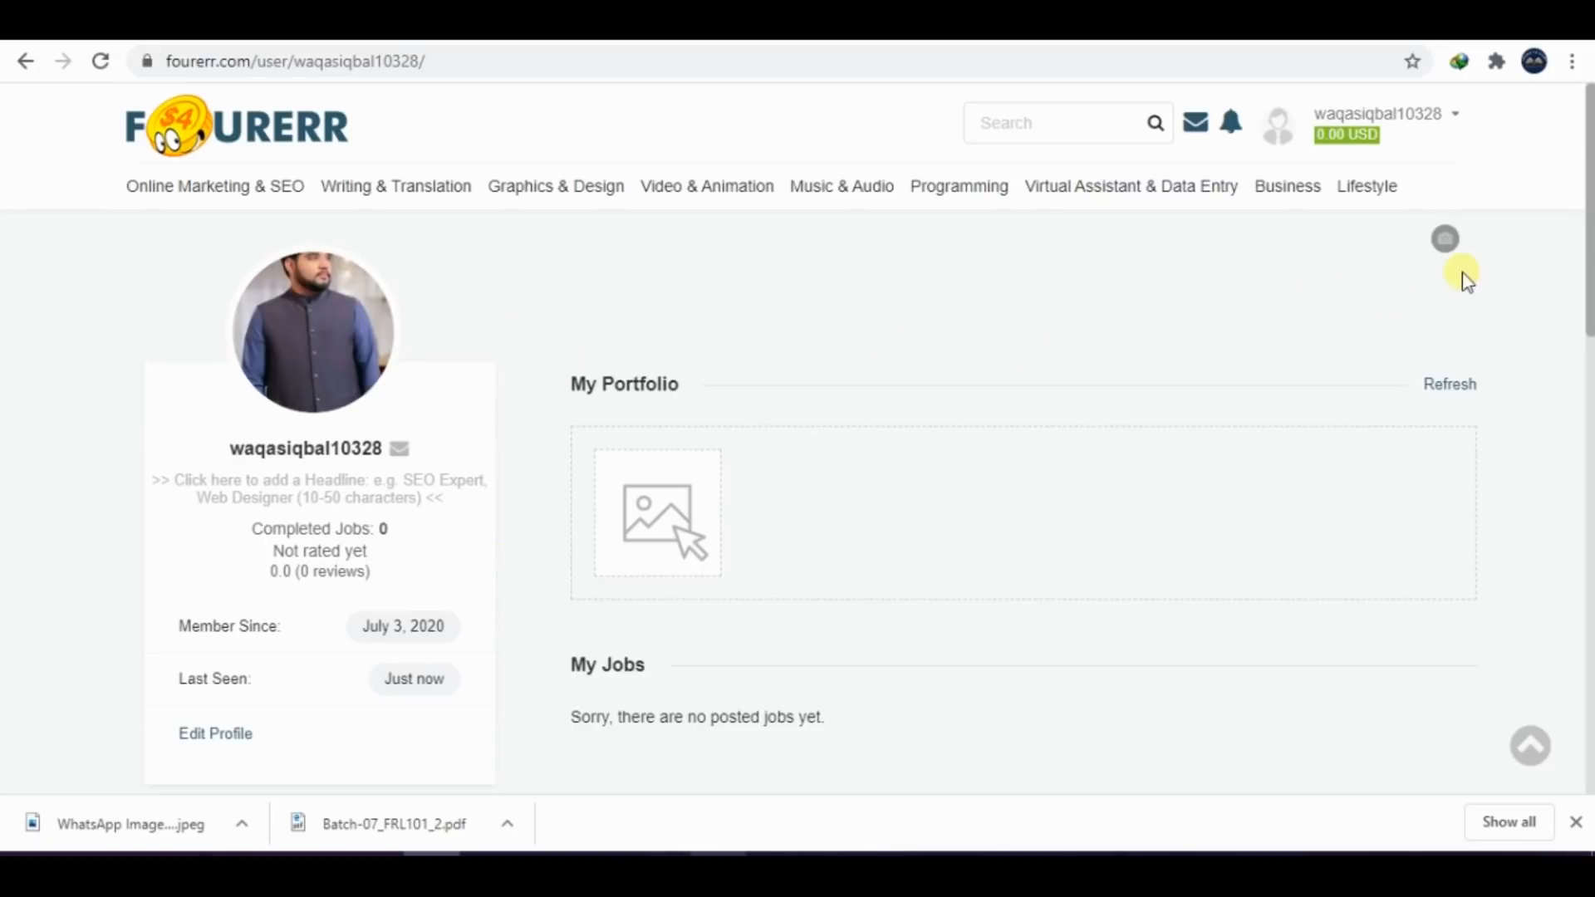
Capture the profile page area with the new picture and paste it below the profile picture task in the Word document
scroll(1466, 282, down, 1)
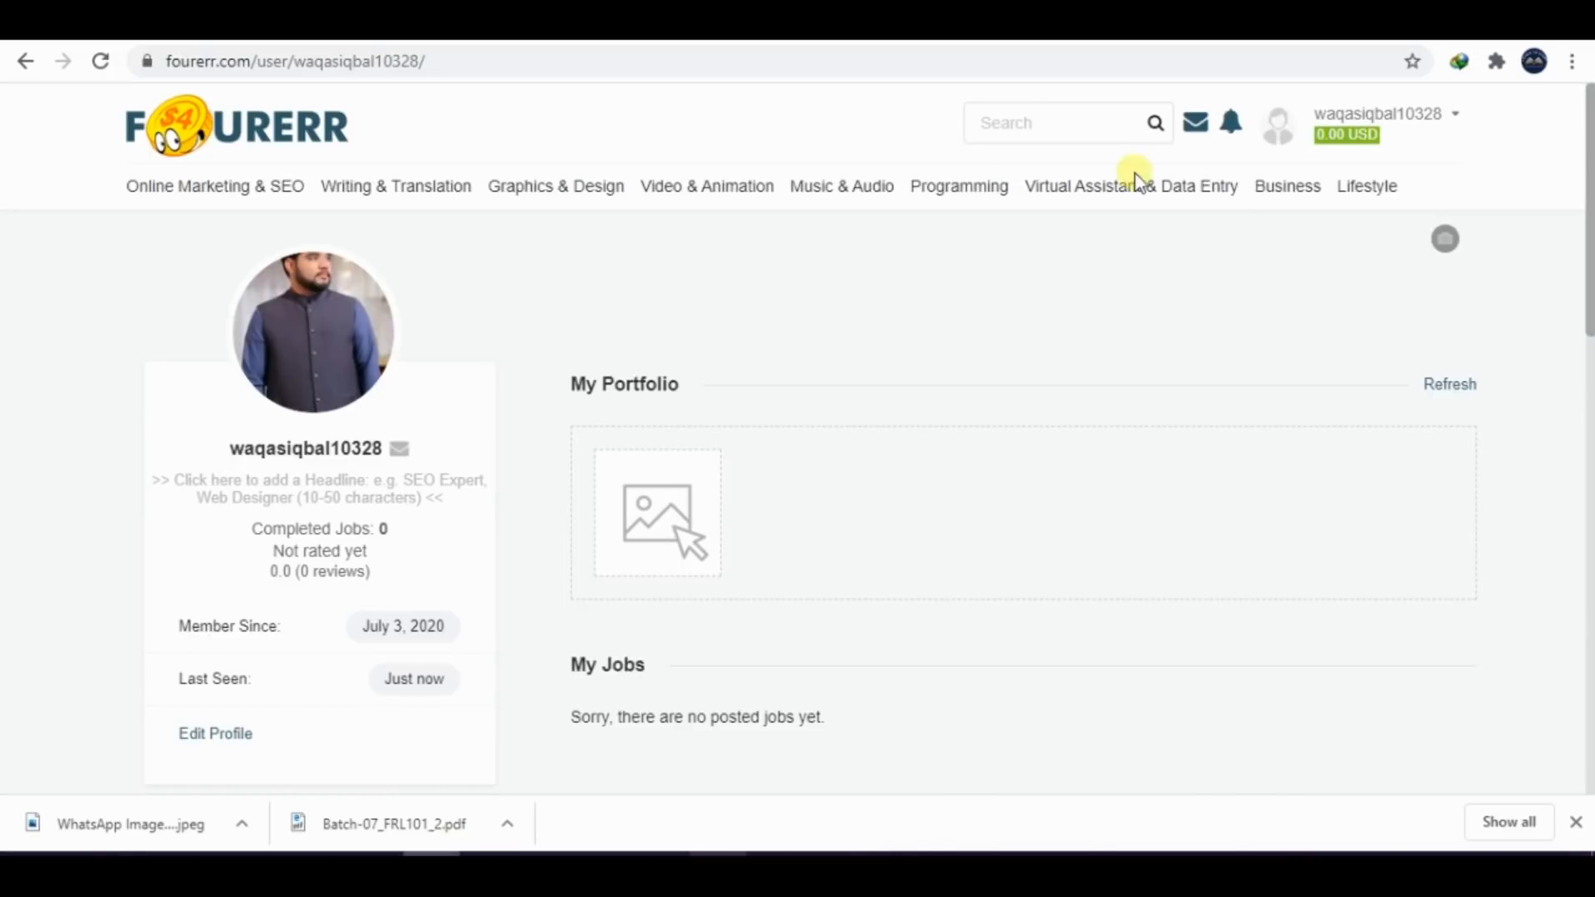
drag(69, 196, 903, 457)
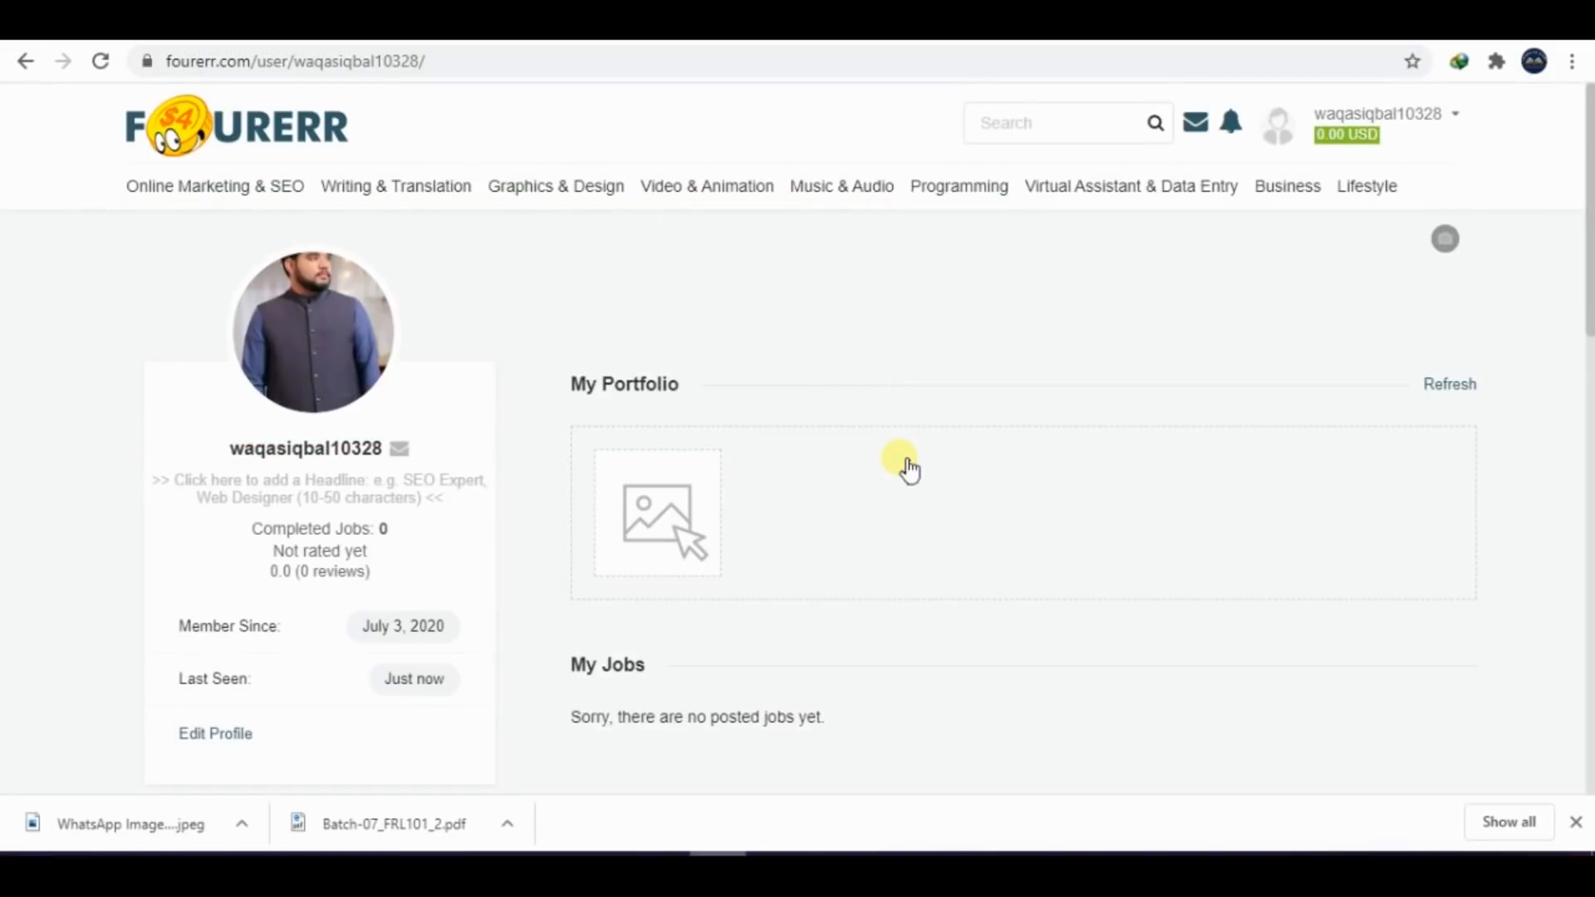
click(660, 868)
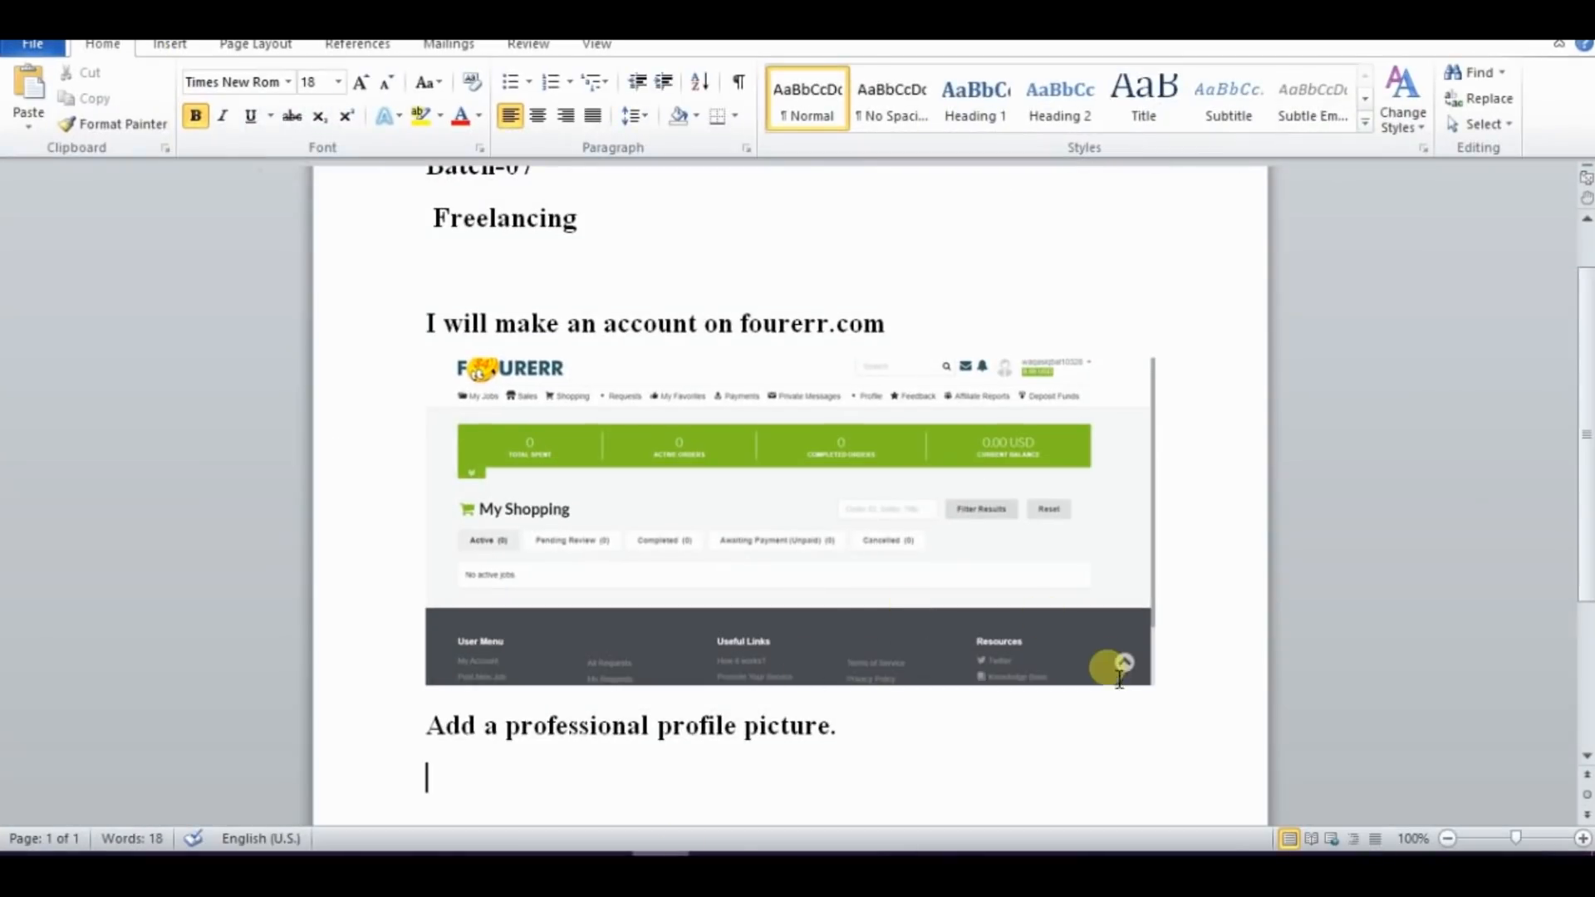
key(ctrl+v)
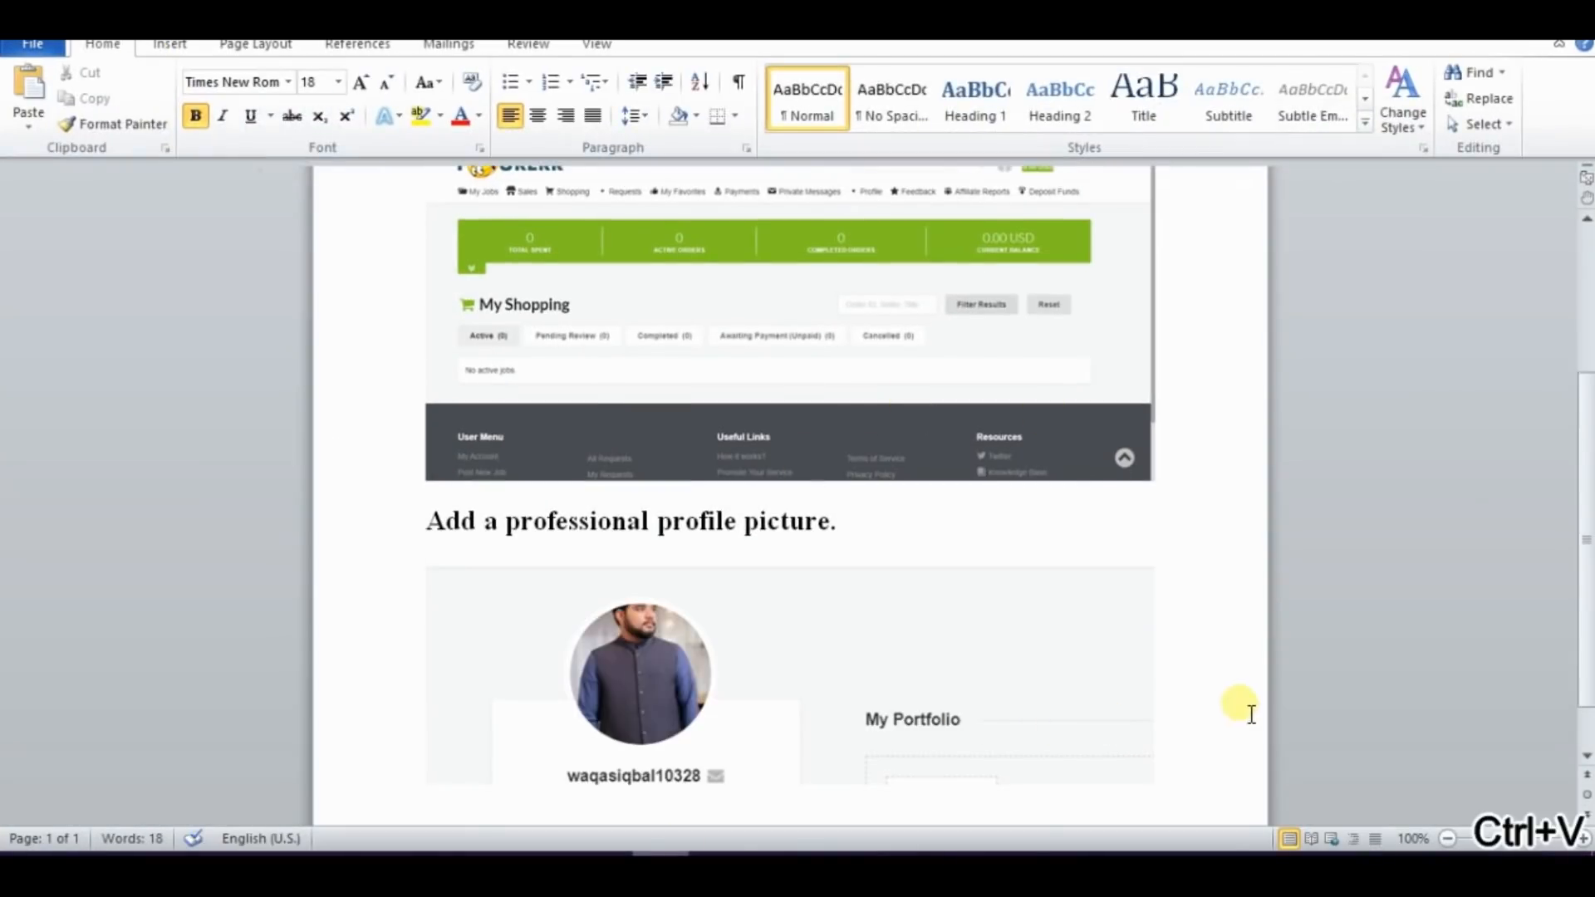
key(Return)
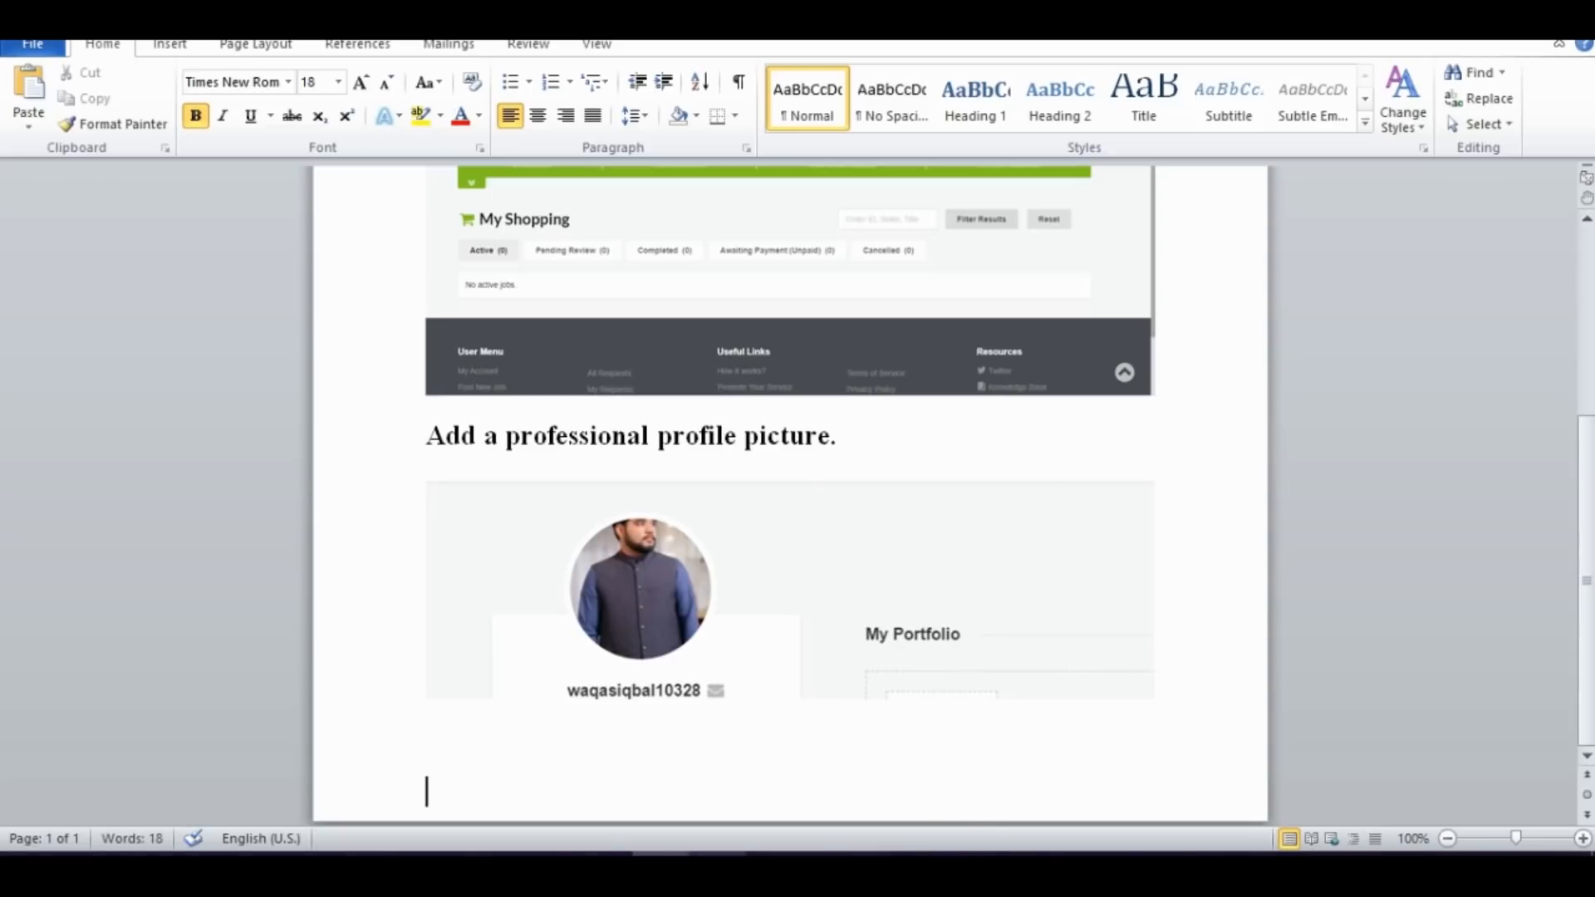
Copy the profile description and tagline/title task from the PDF into the Word document and add blank lines above it
click(502, 864)
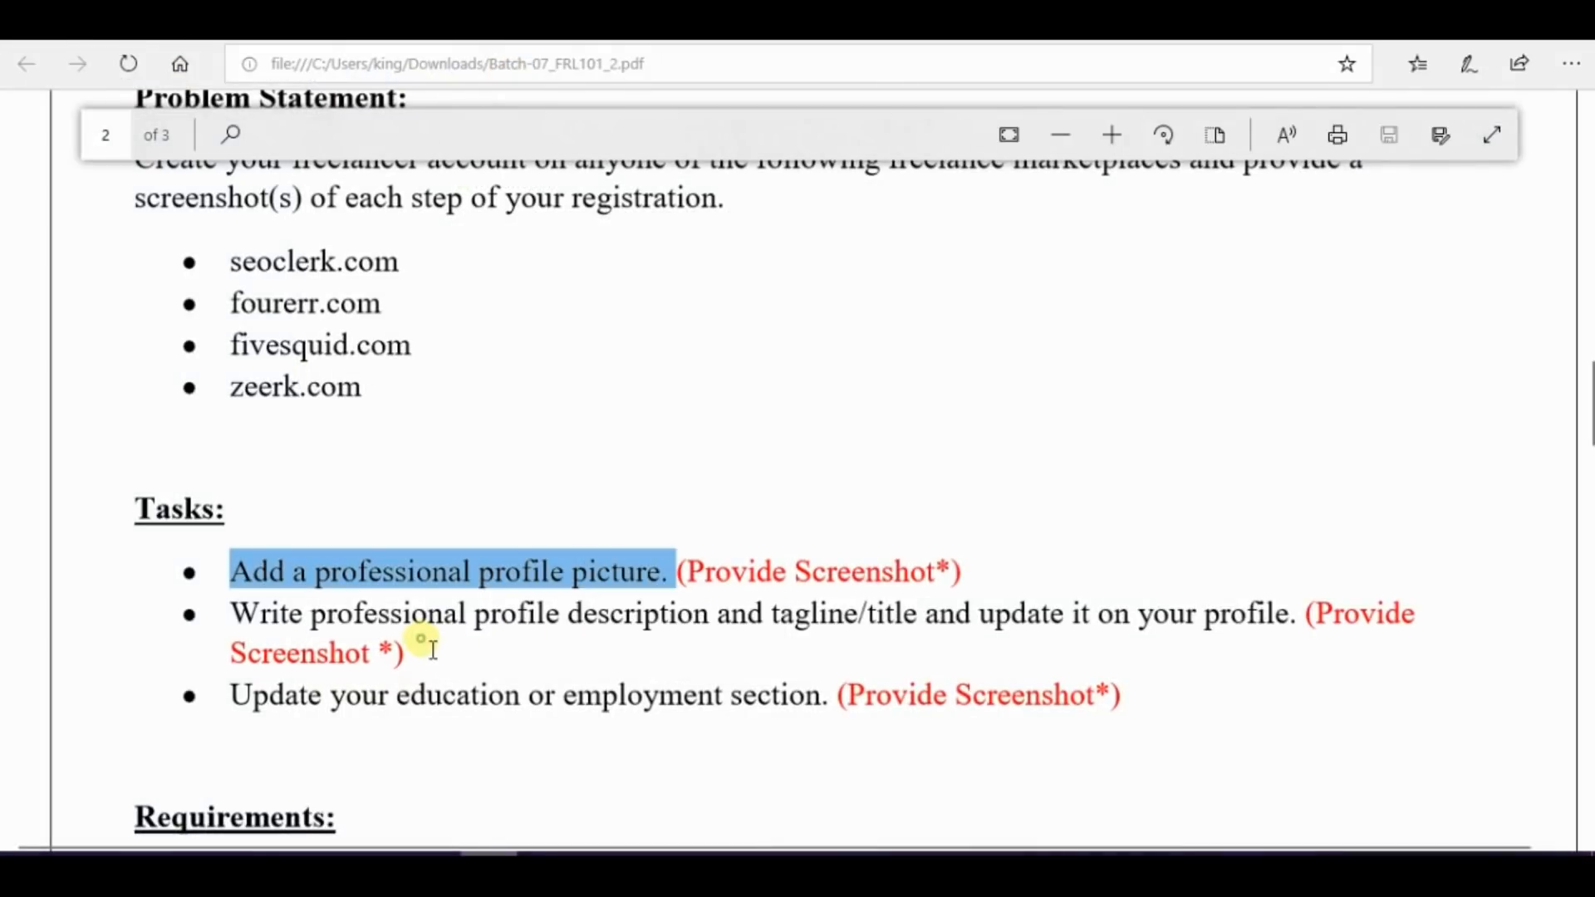
drag(236, 613, 1297, 612)
key(ctrl+c)
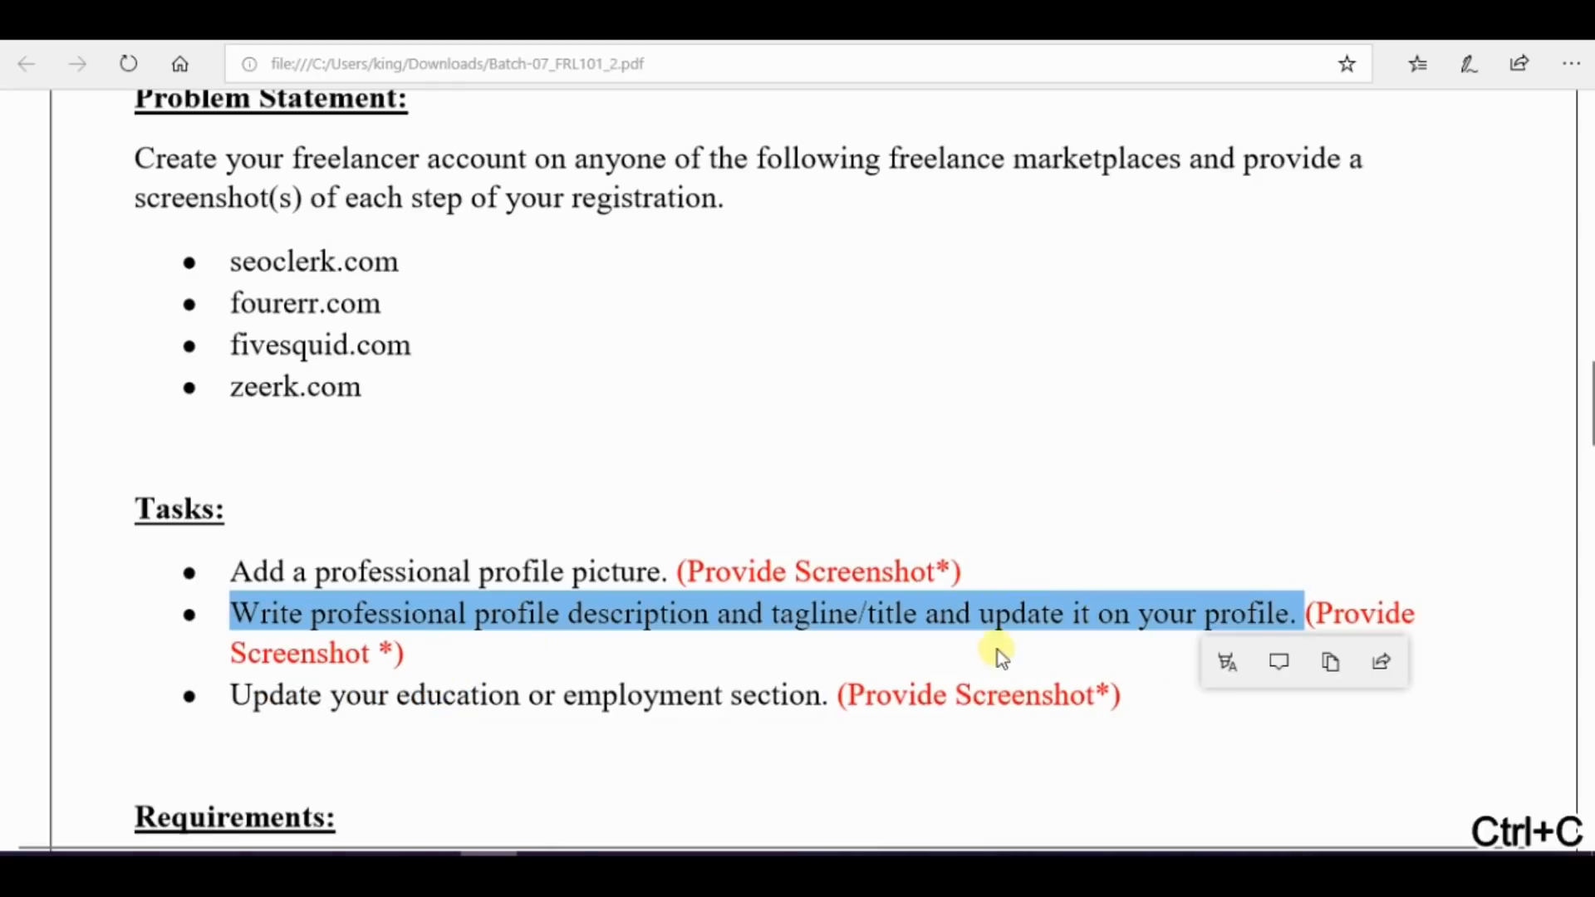
click(630, 847)
key(ctrl+v)
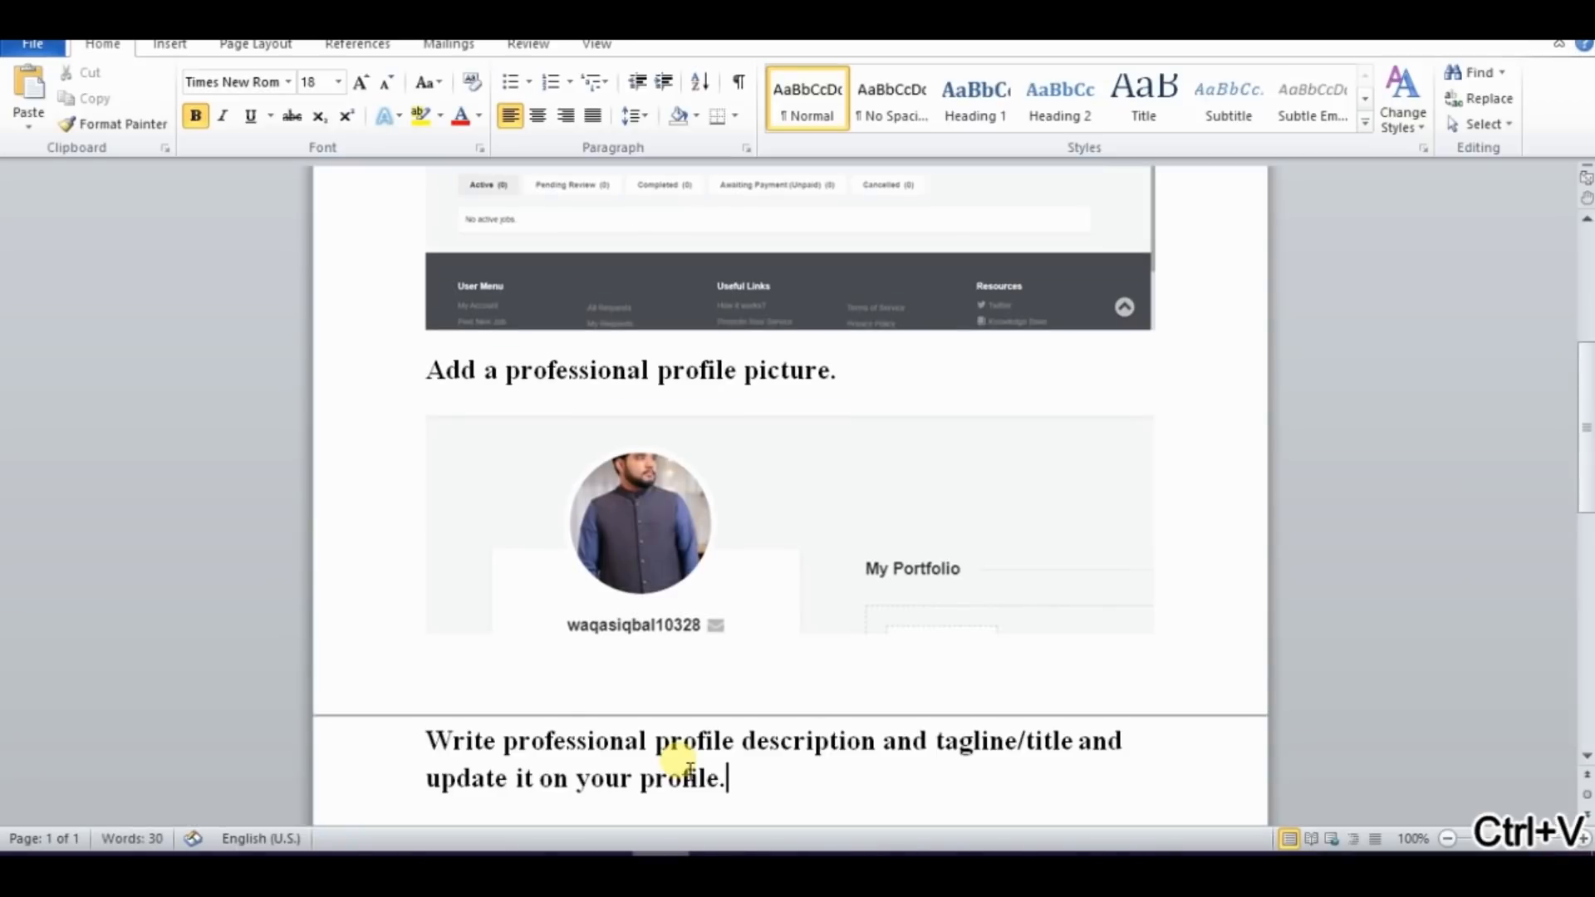
key(Return)
click(423, 687)
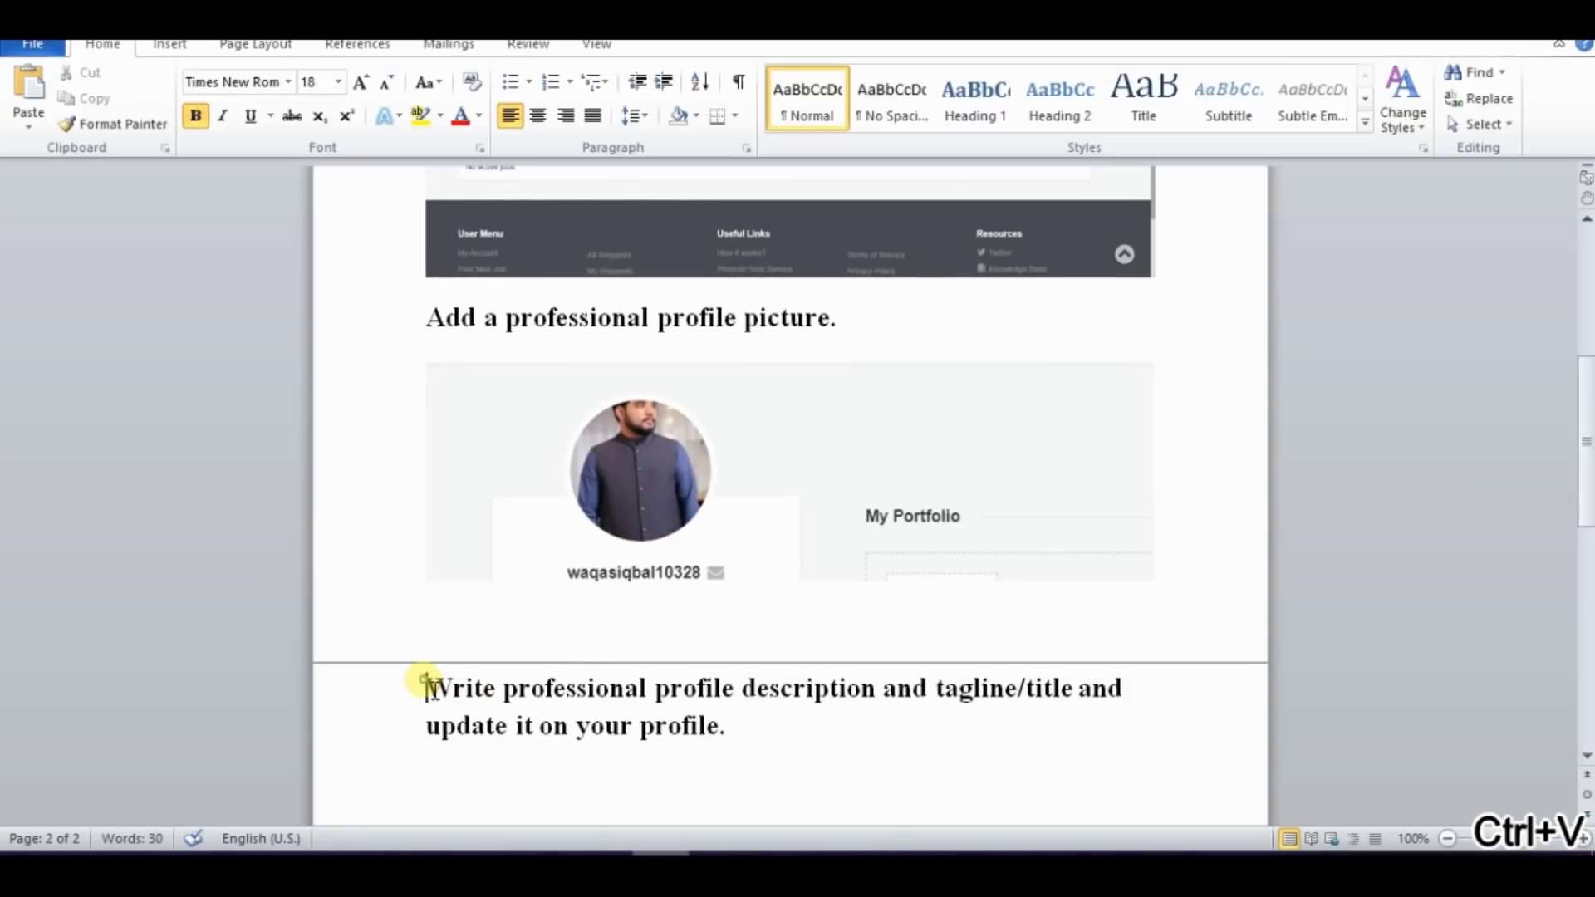
key(Return)
key(Return)
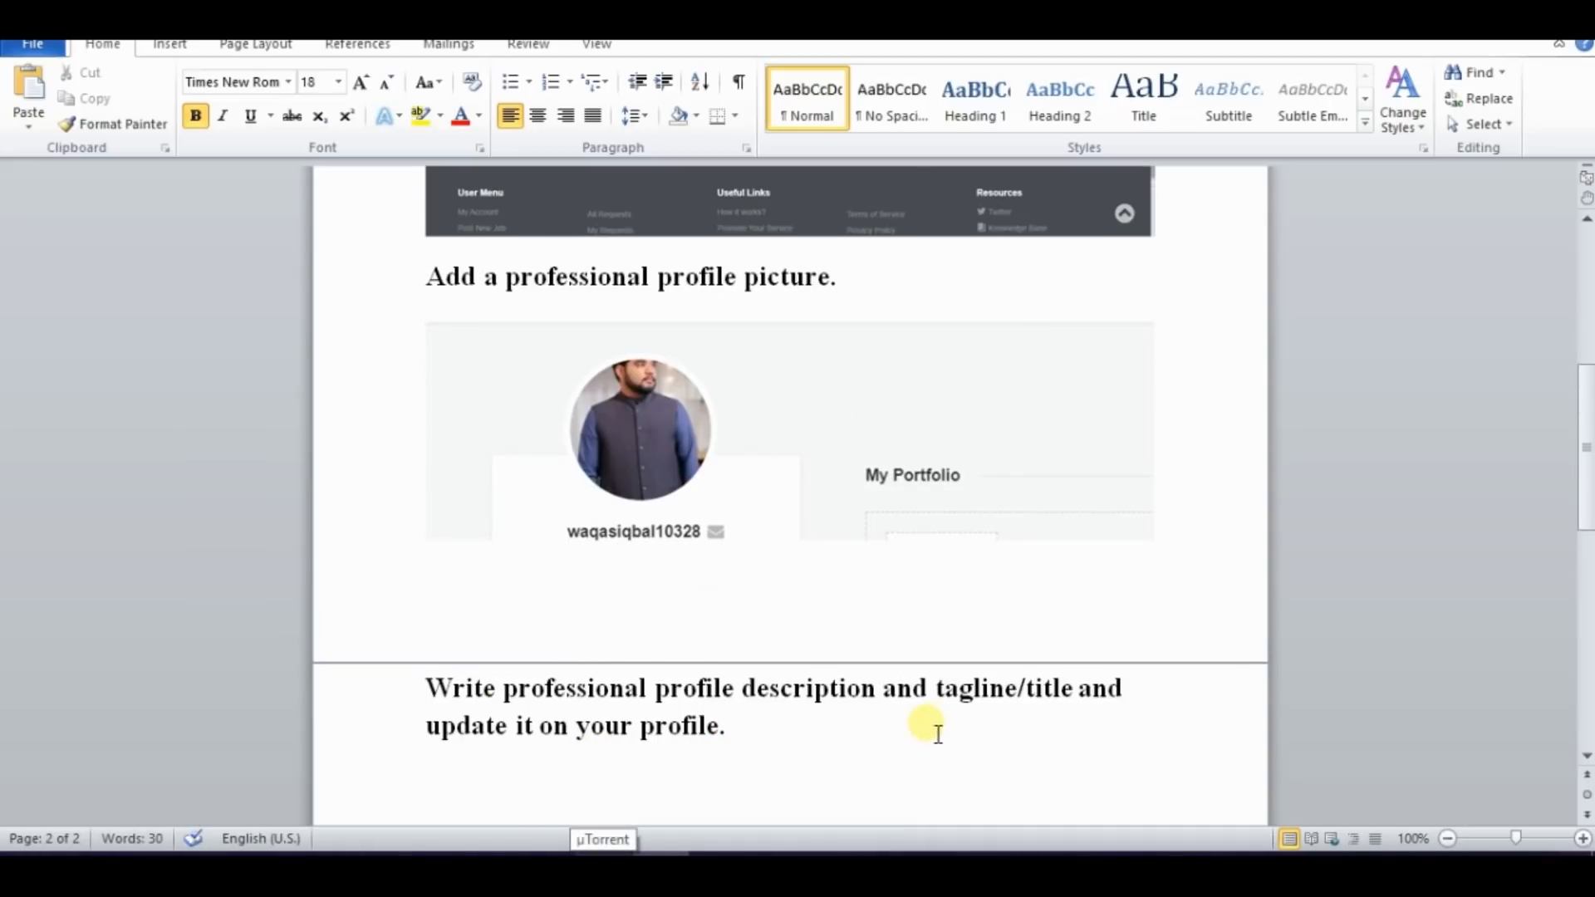
Open the Fourerr profile for editing and fill in the account holder's first and last name
click(431, 867)
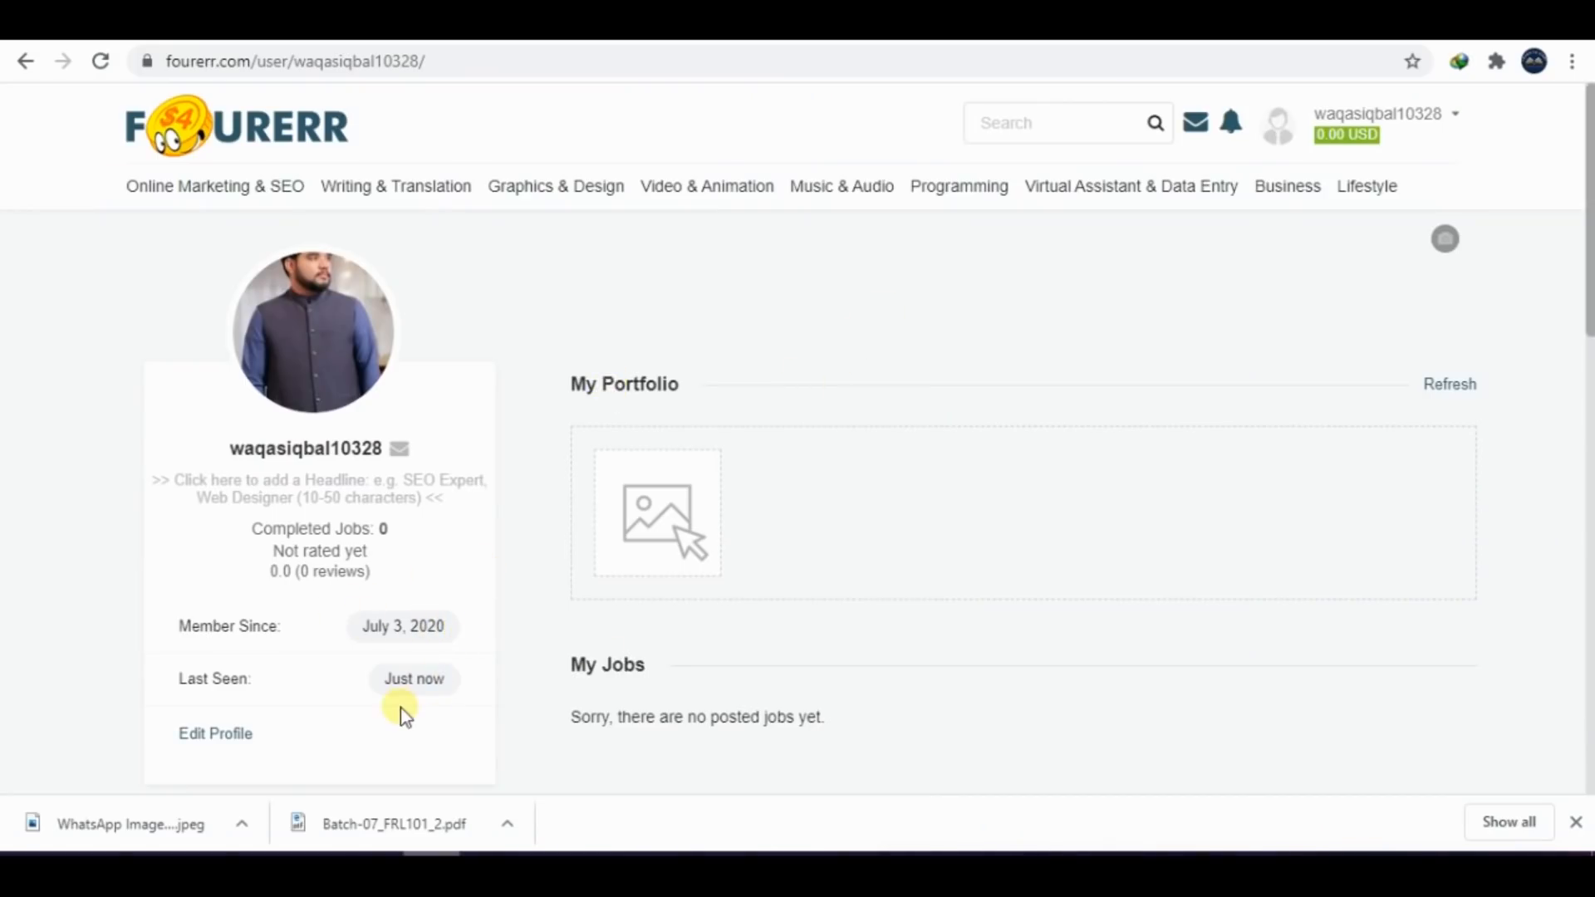
click(234, 737)
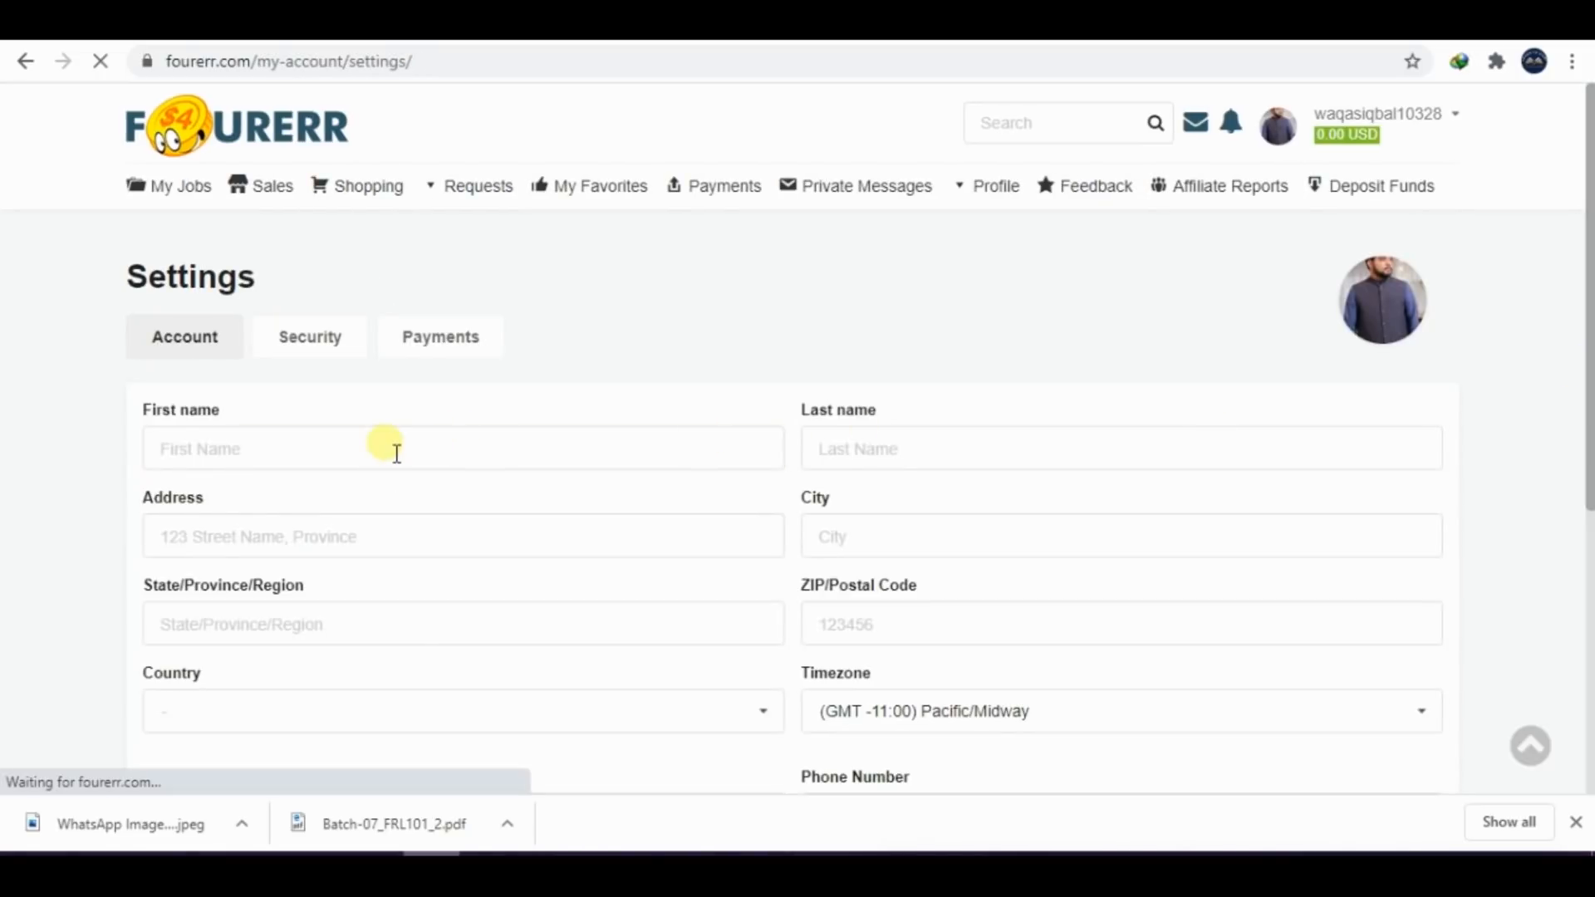
click(397, 453)
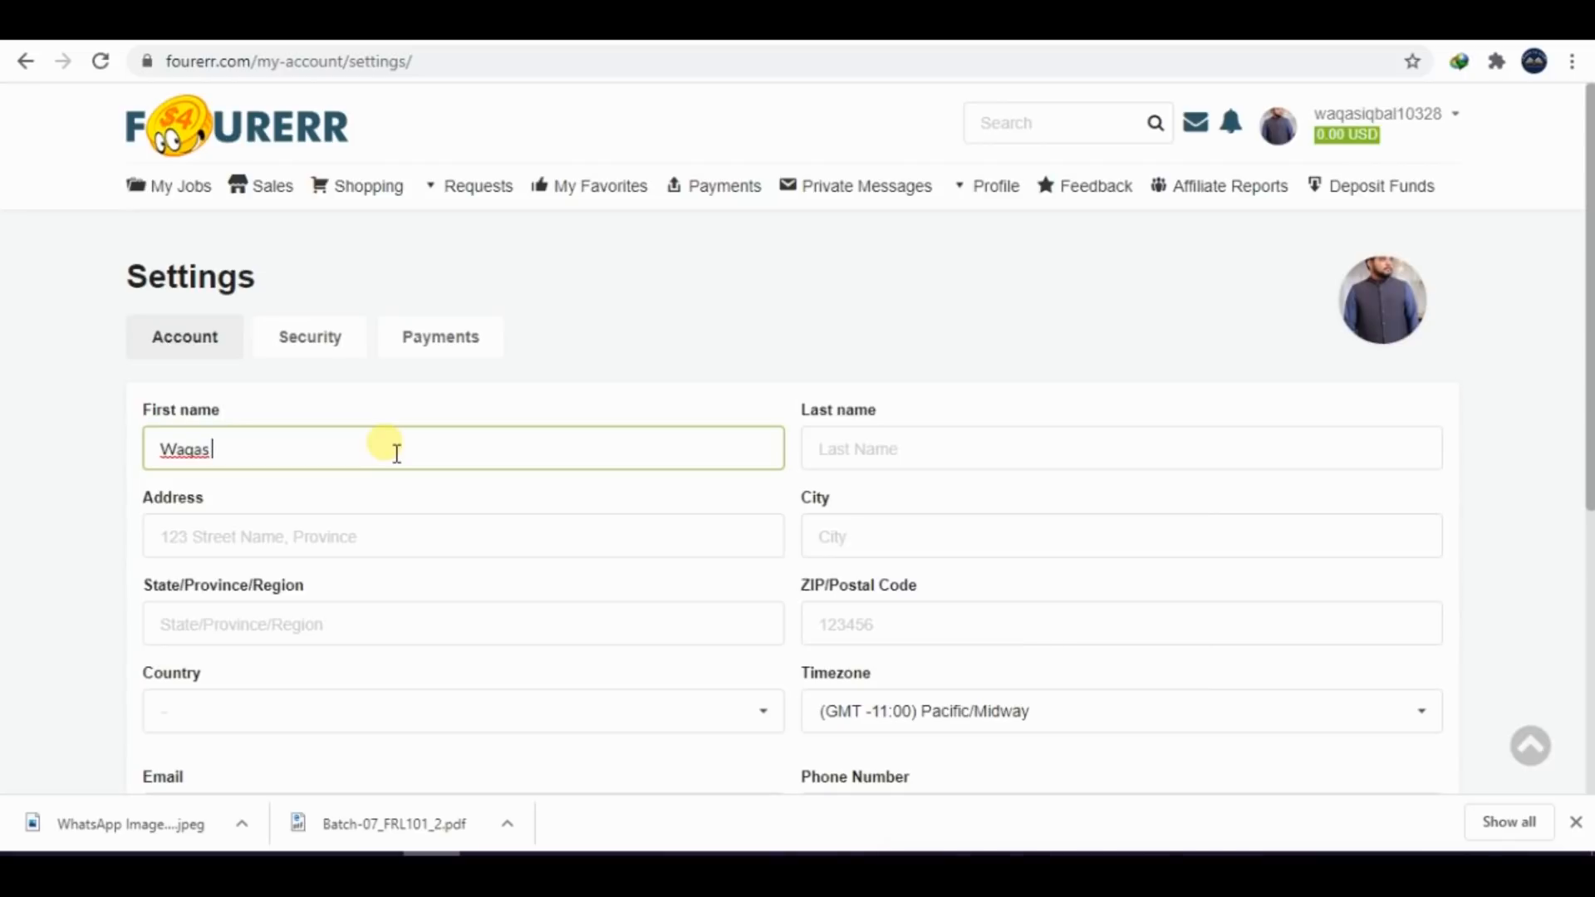
key(BackSpace)
key(BackSpace)
click(854, 457)
text(iqbal)
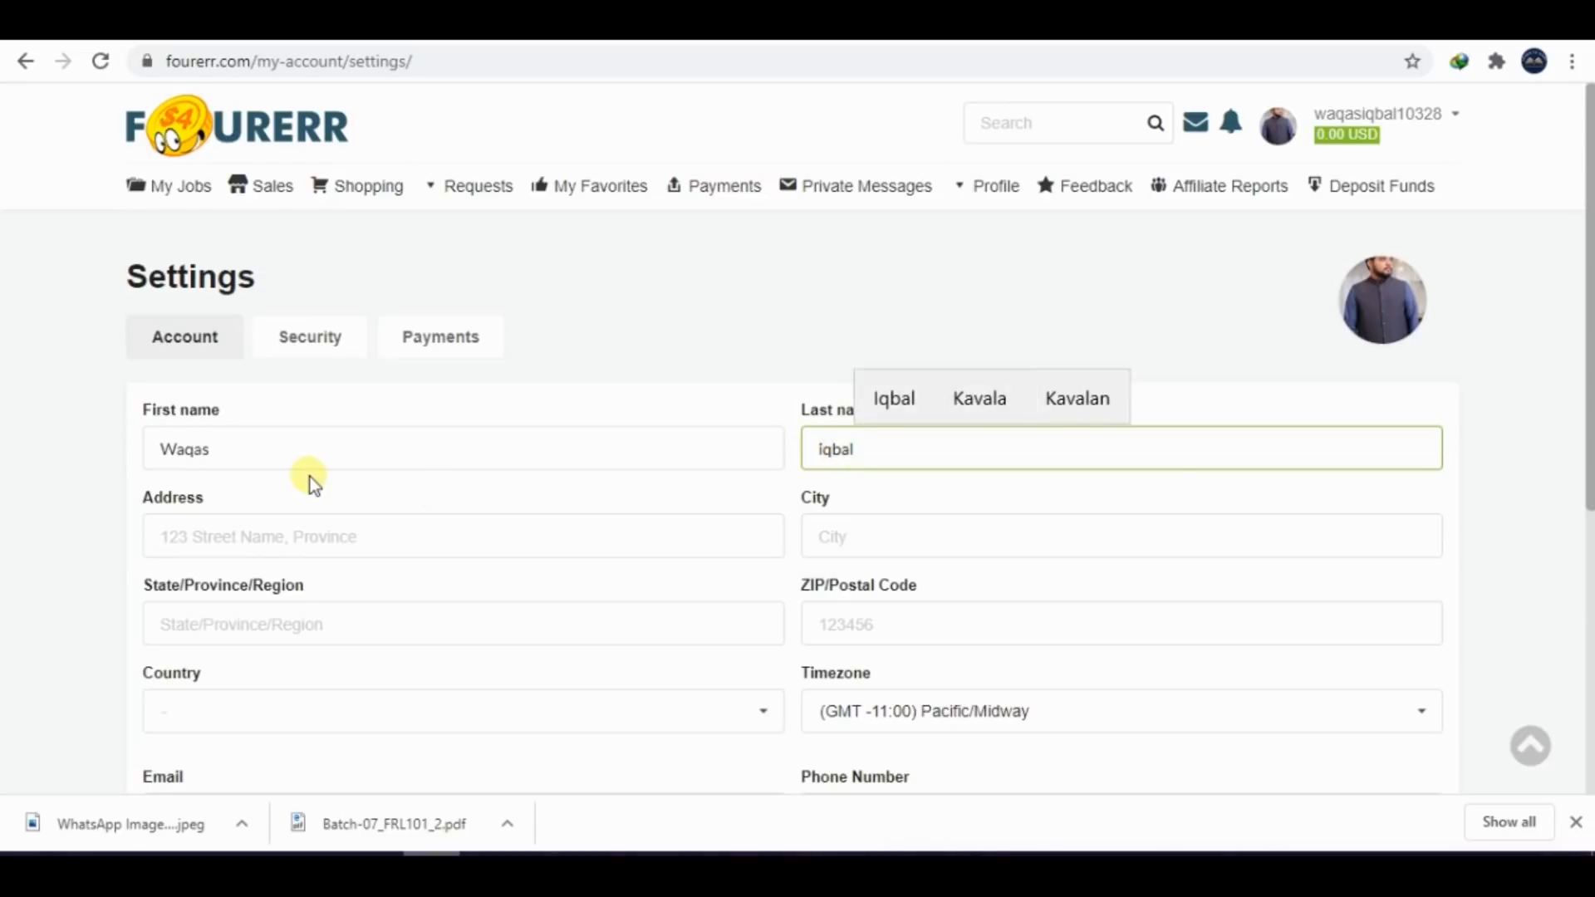
Fill in the account holder's street address and city in the Fourerr account settings
click(257, 537)
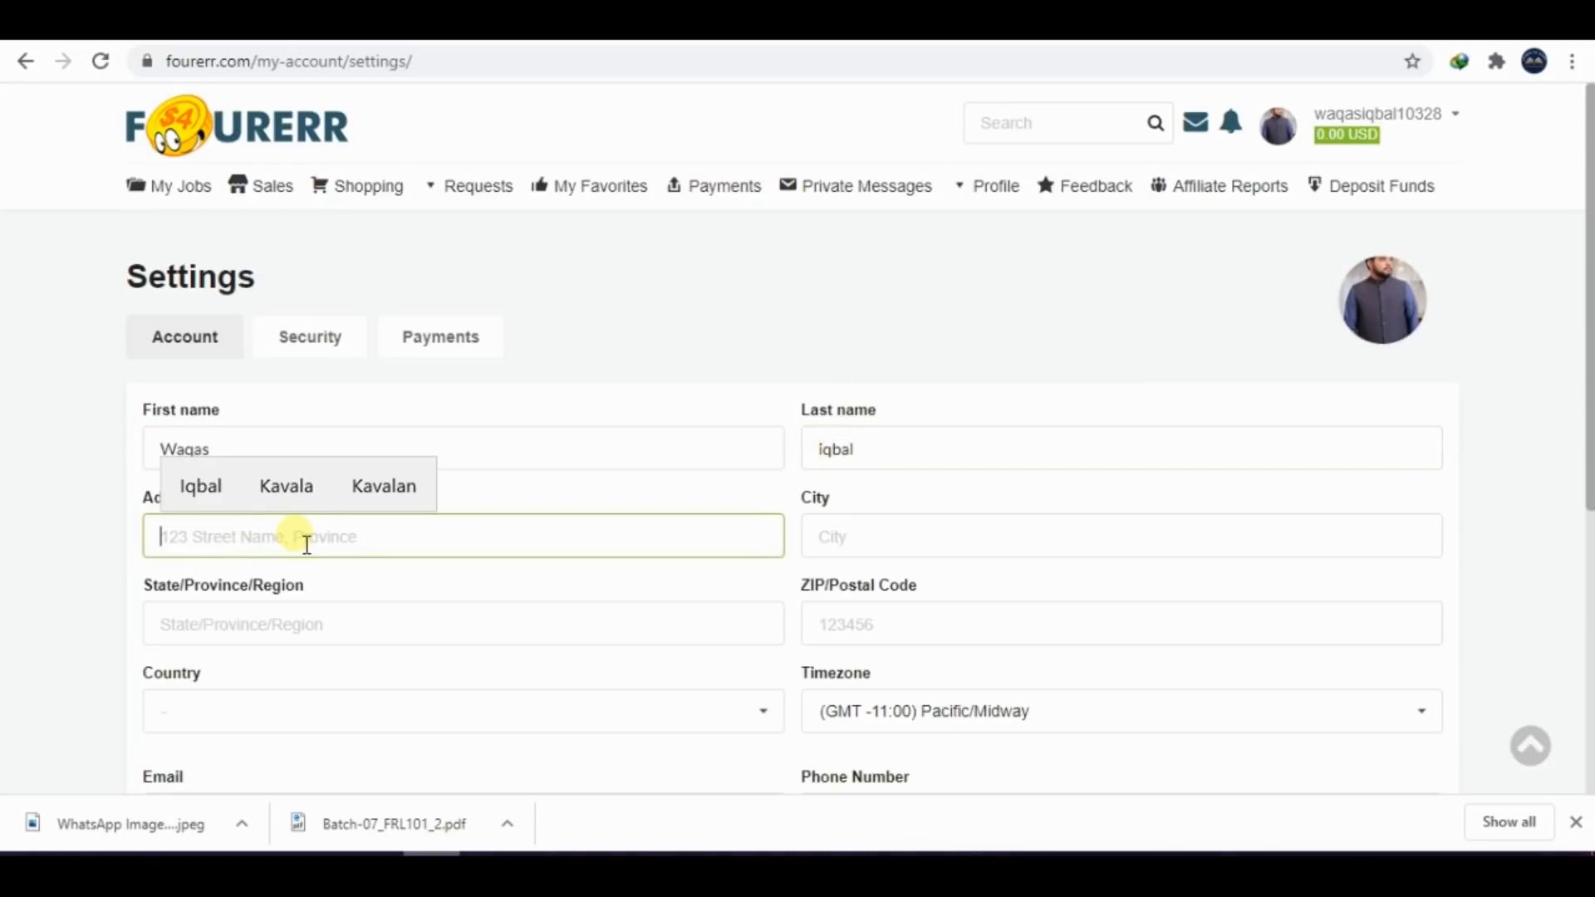
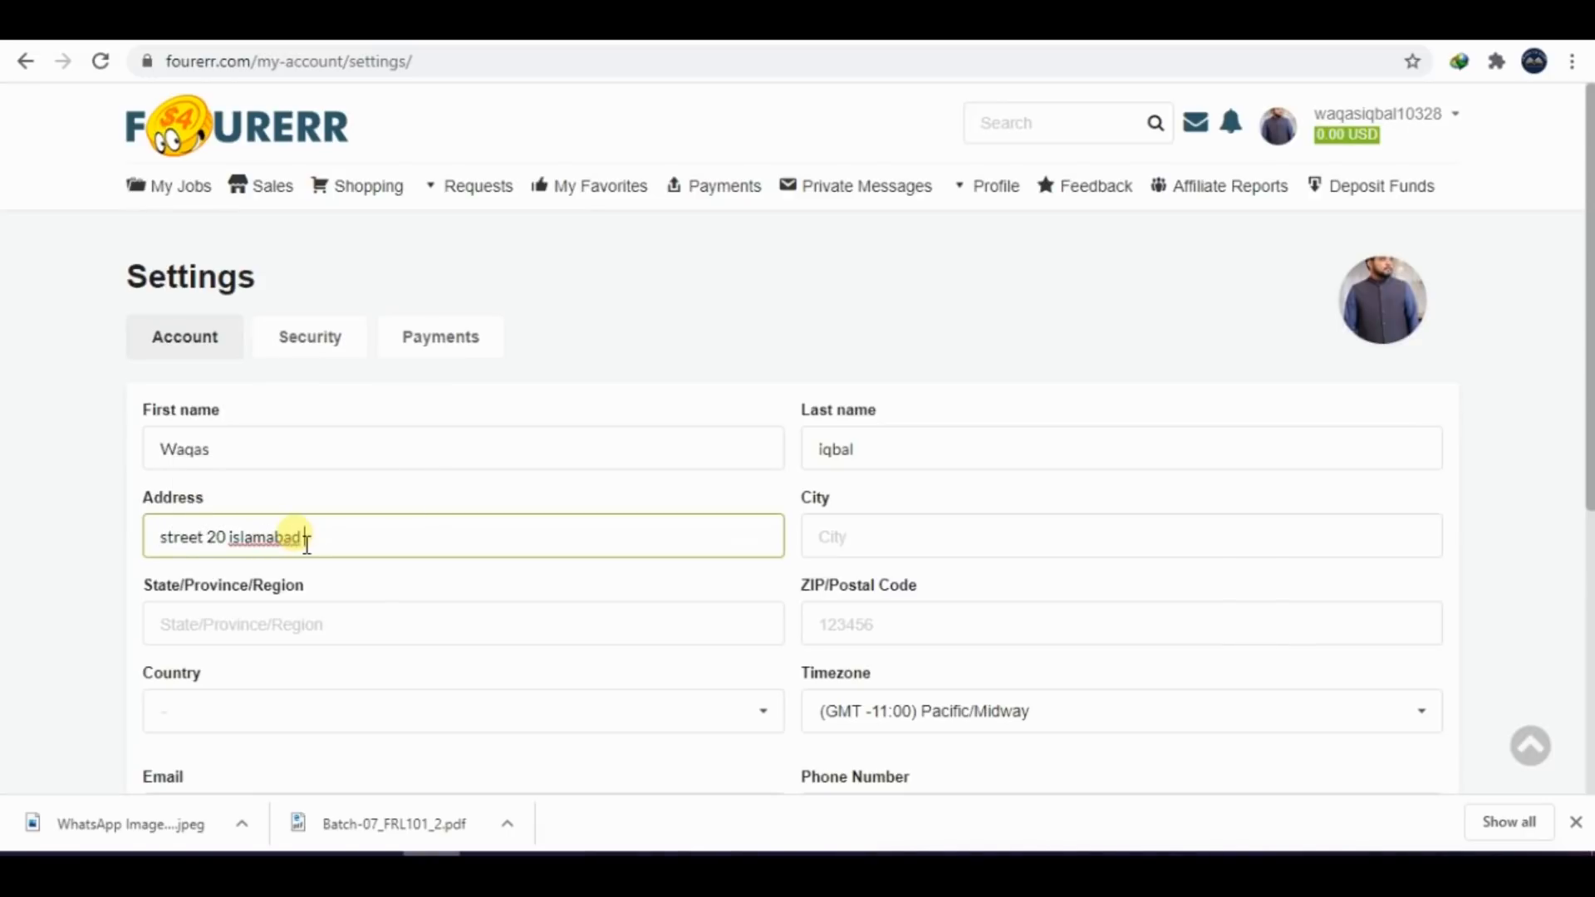
click(881, 542)
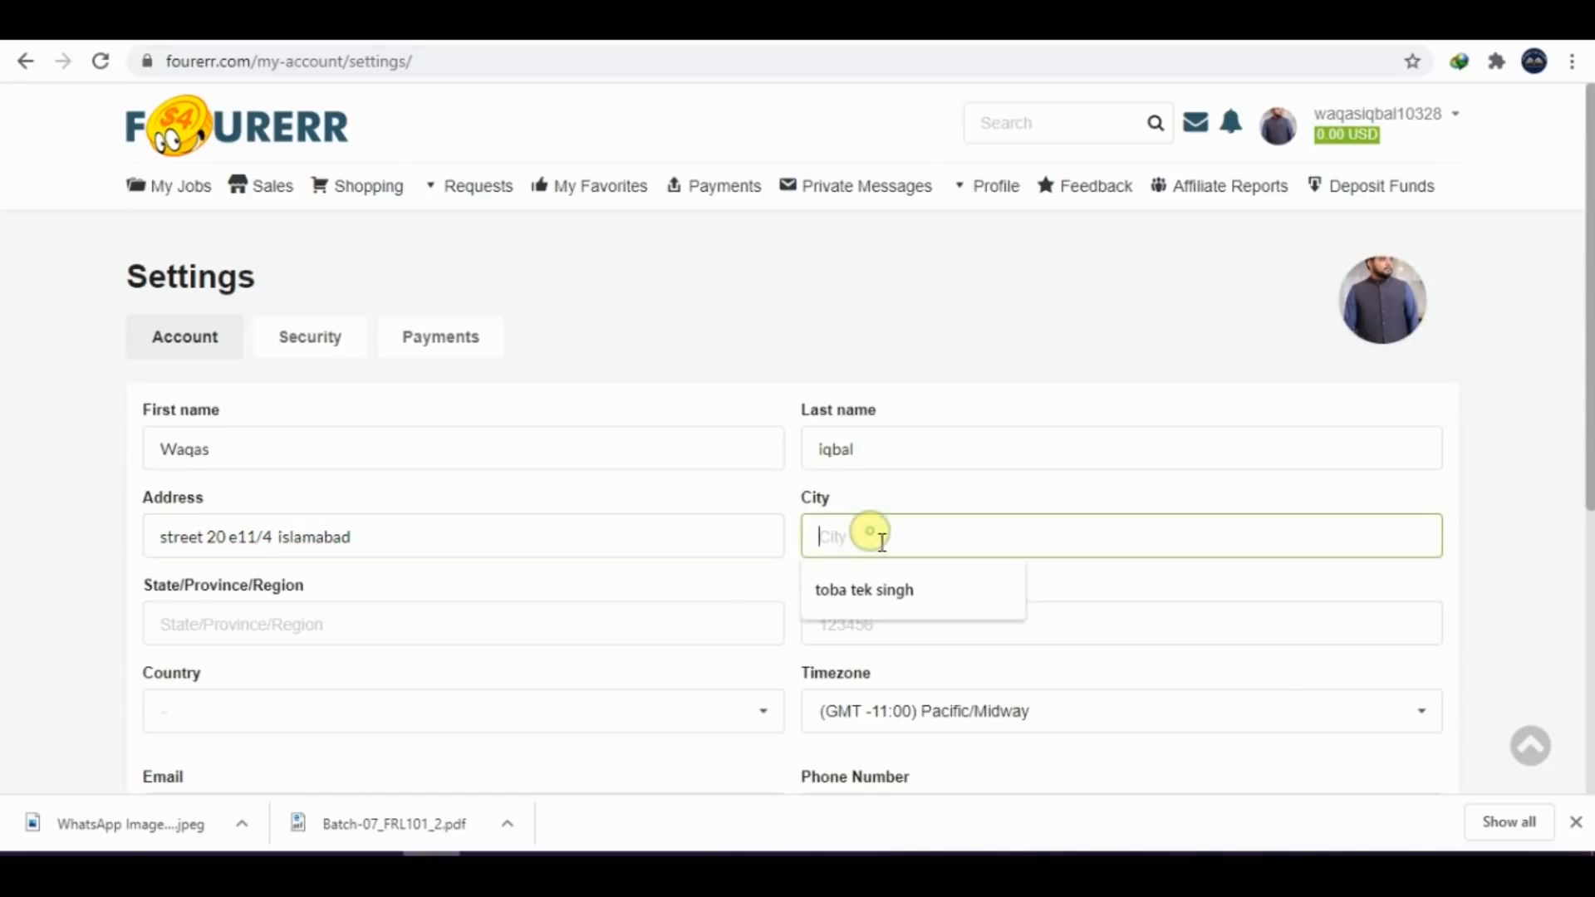
text(islamaba)
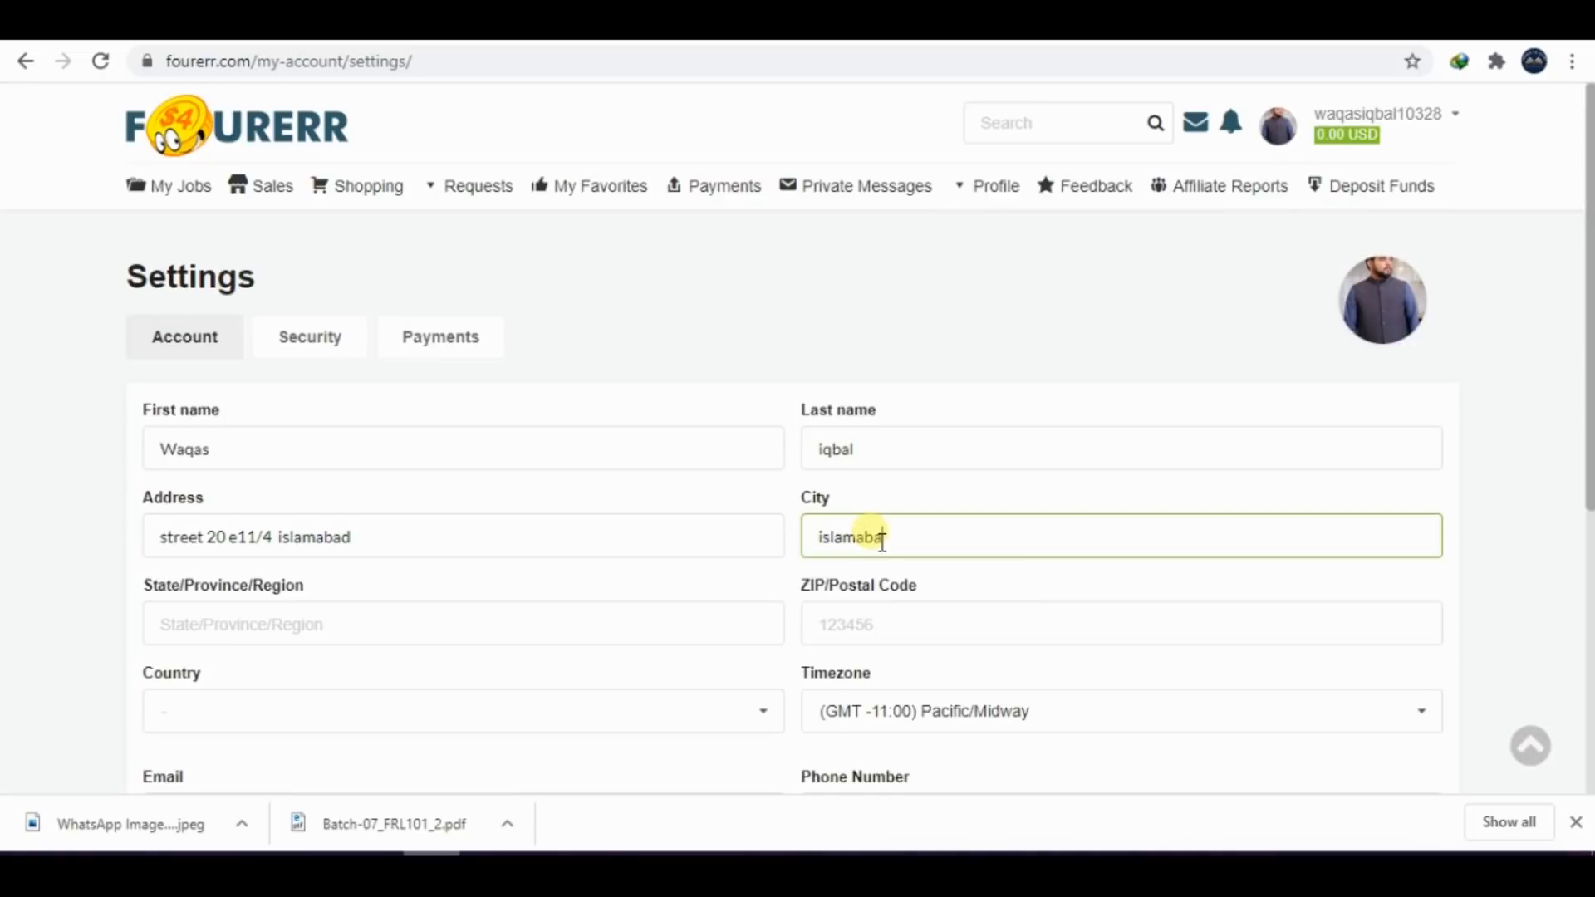
text(d)
Fill in the state/province/region of the account holder's address
click(302, 631)
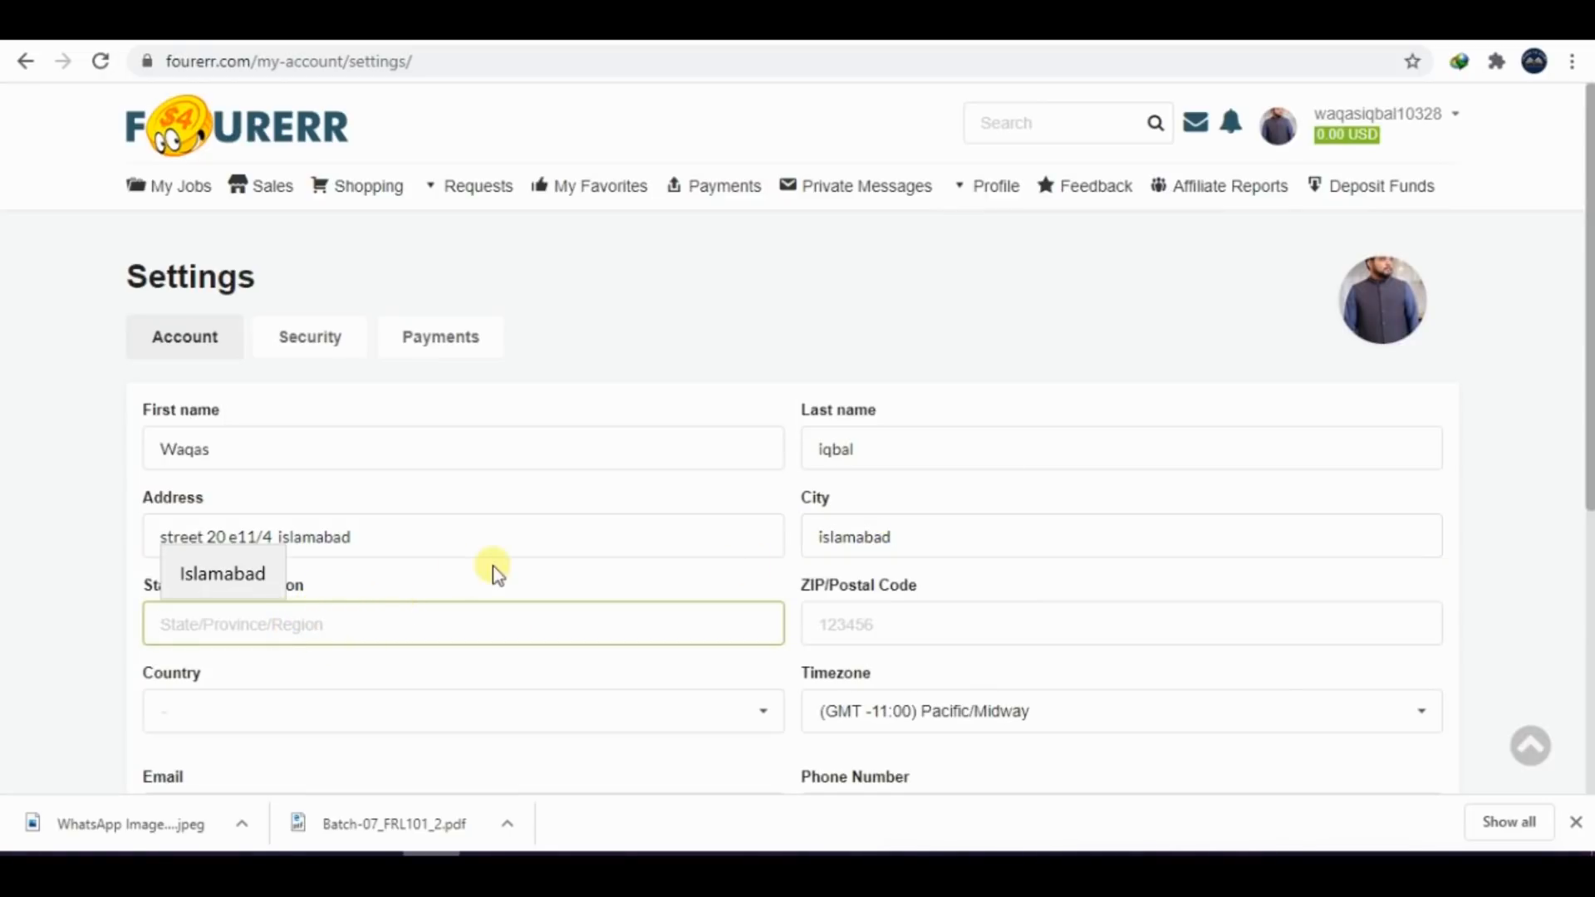
click(372, 625)
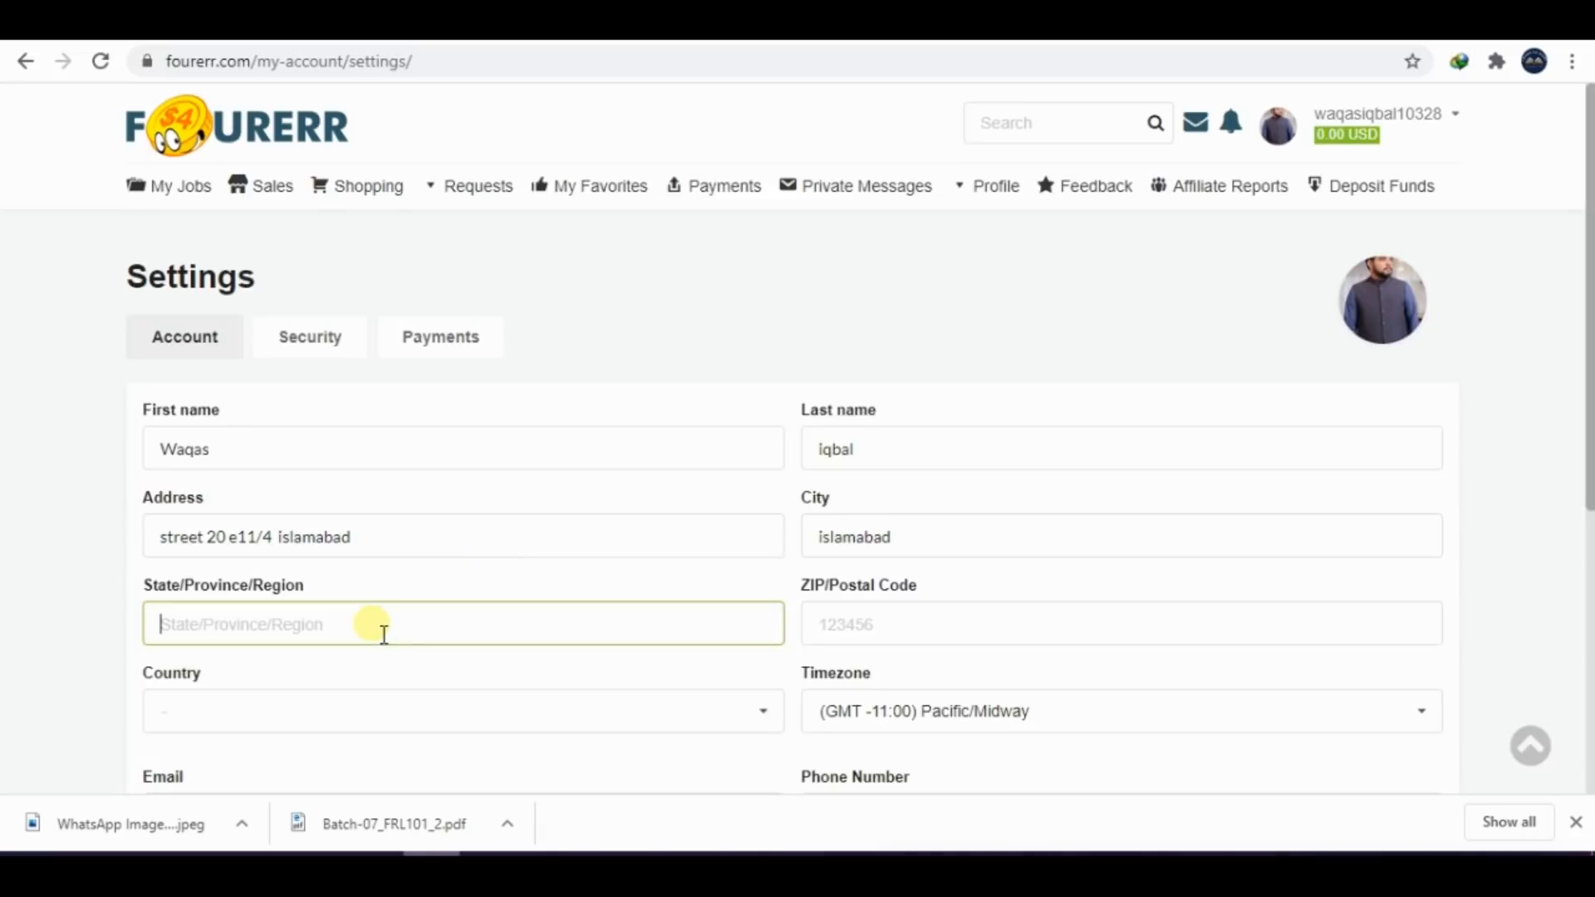
text(islamabad)
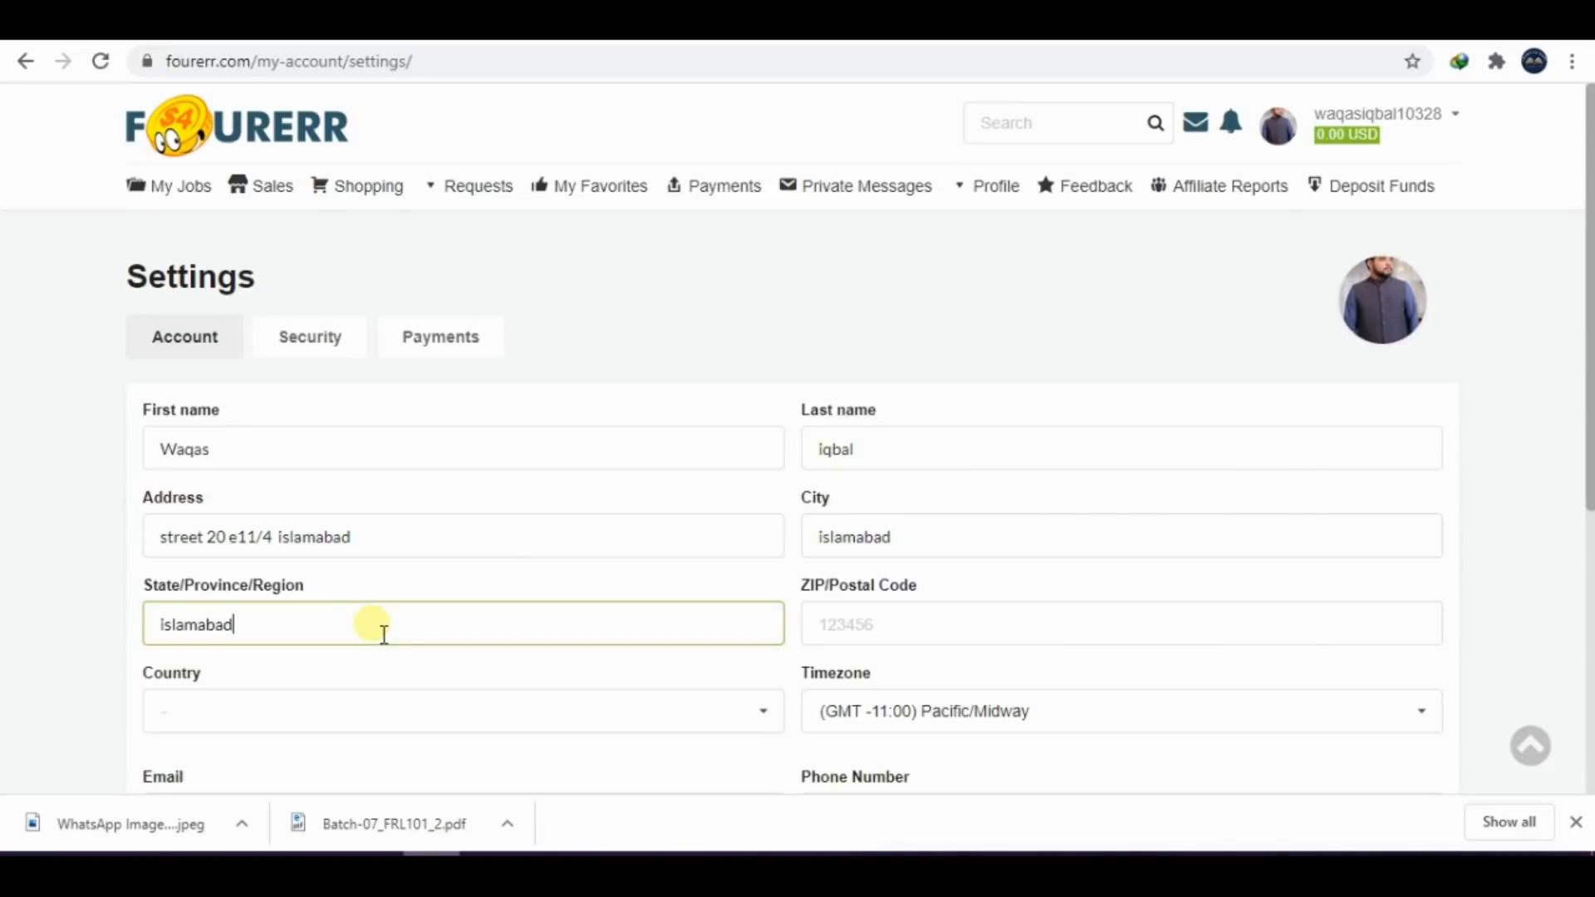
Fill in the account holder's postal code and set the country to Pakistan
click(910, 625)
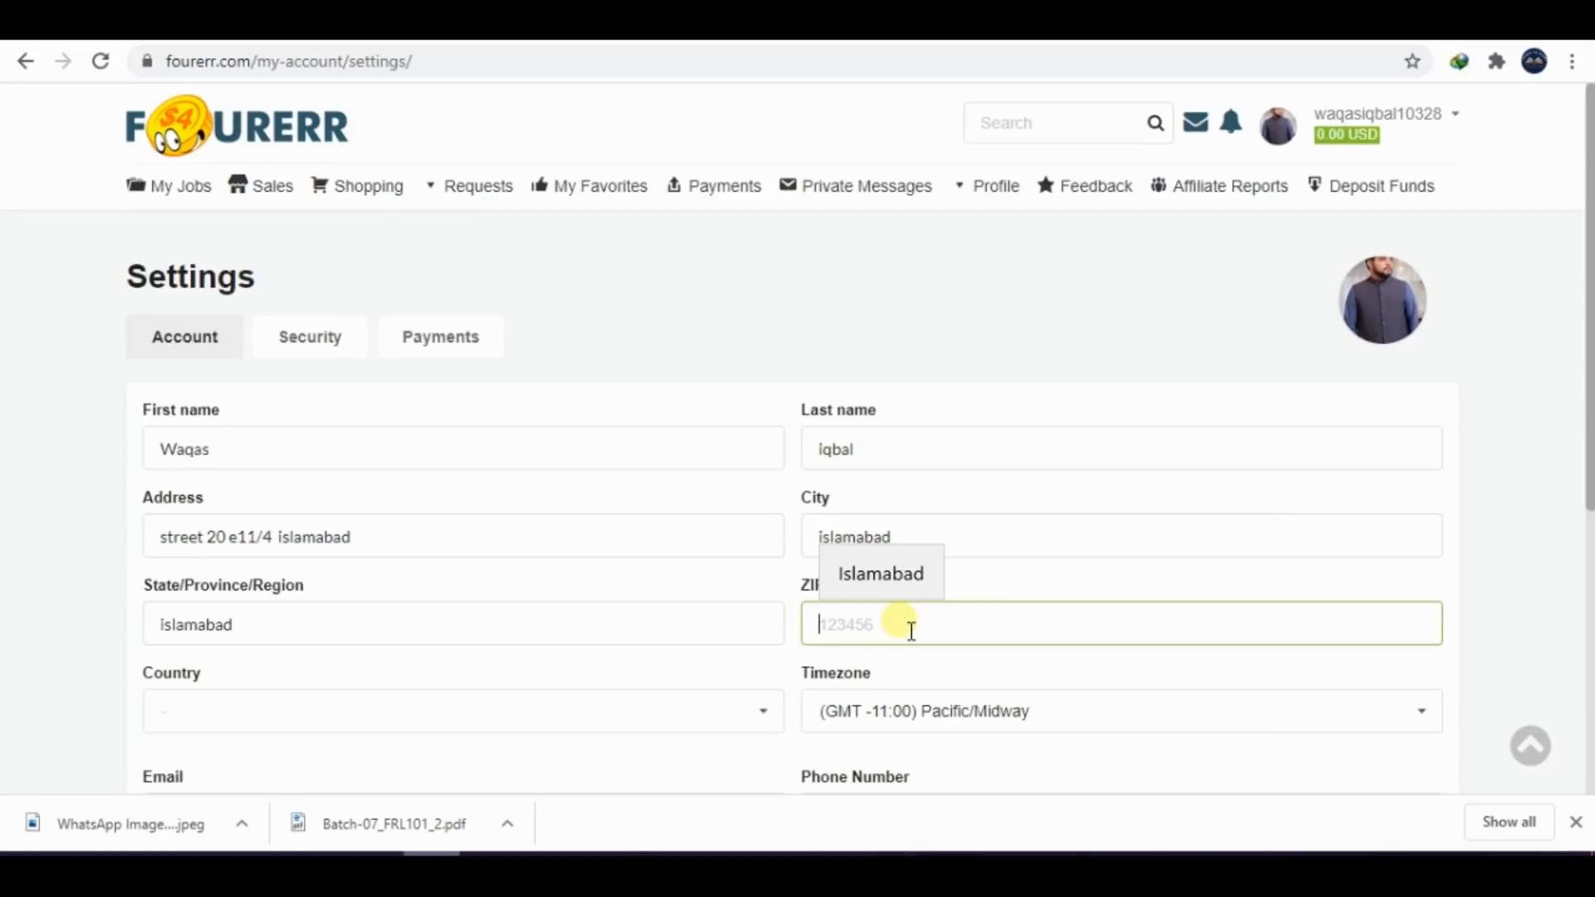
text(44000)
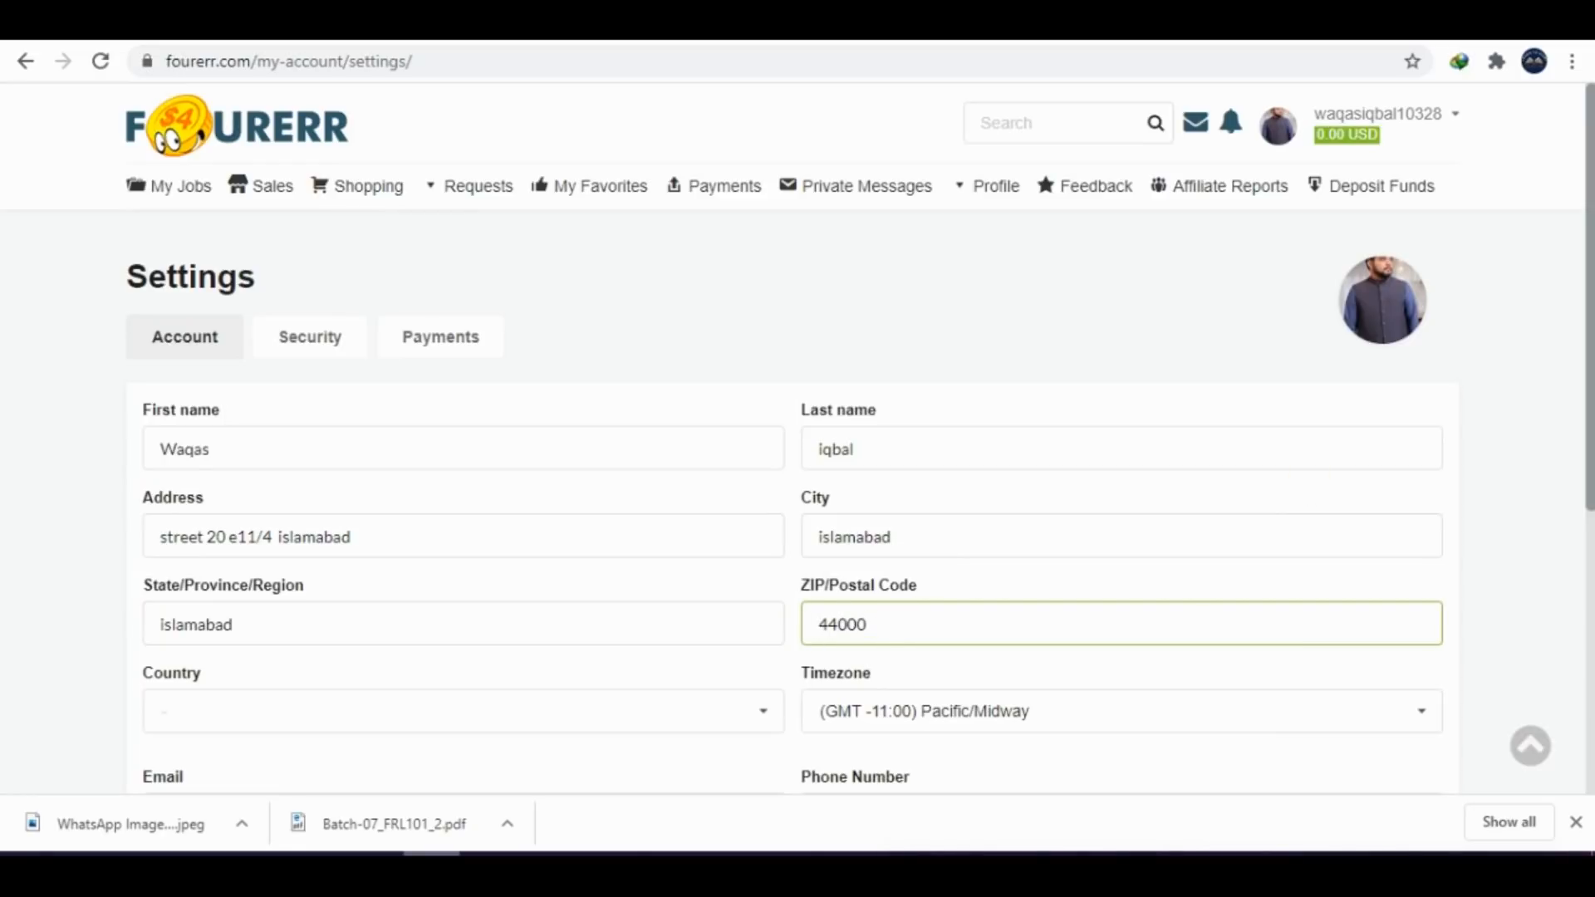
click(466, 719)
text(pak)
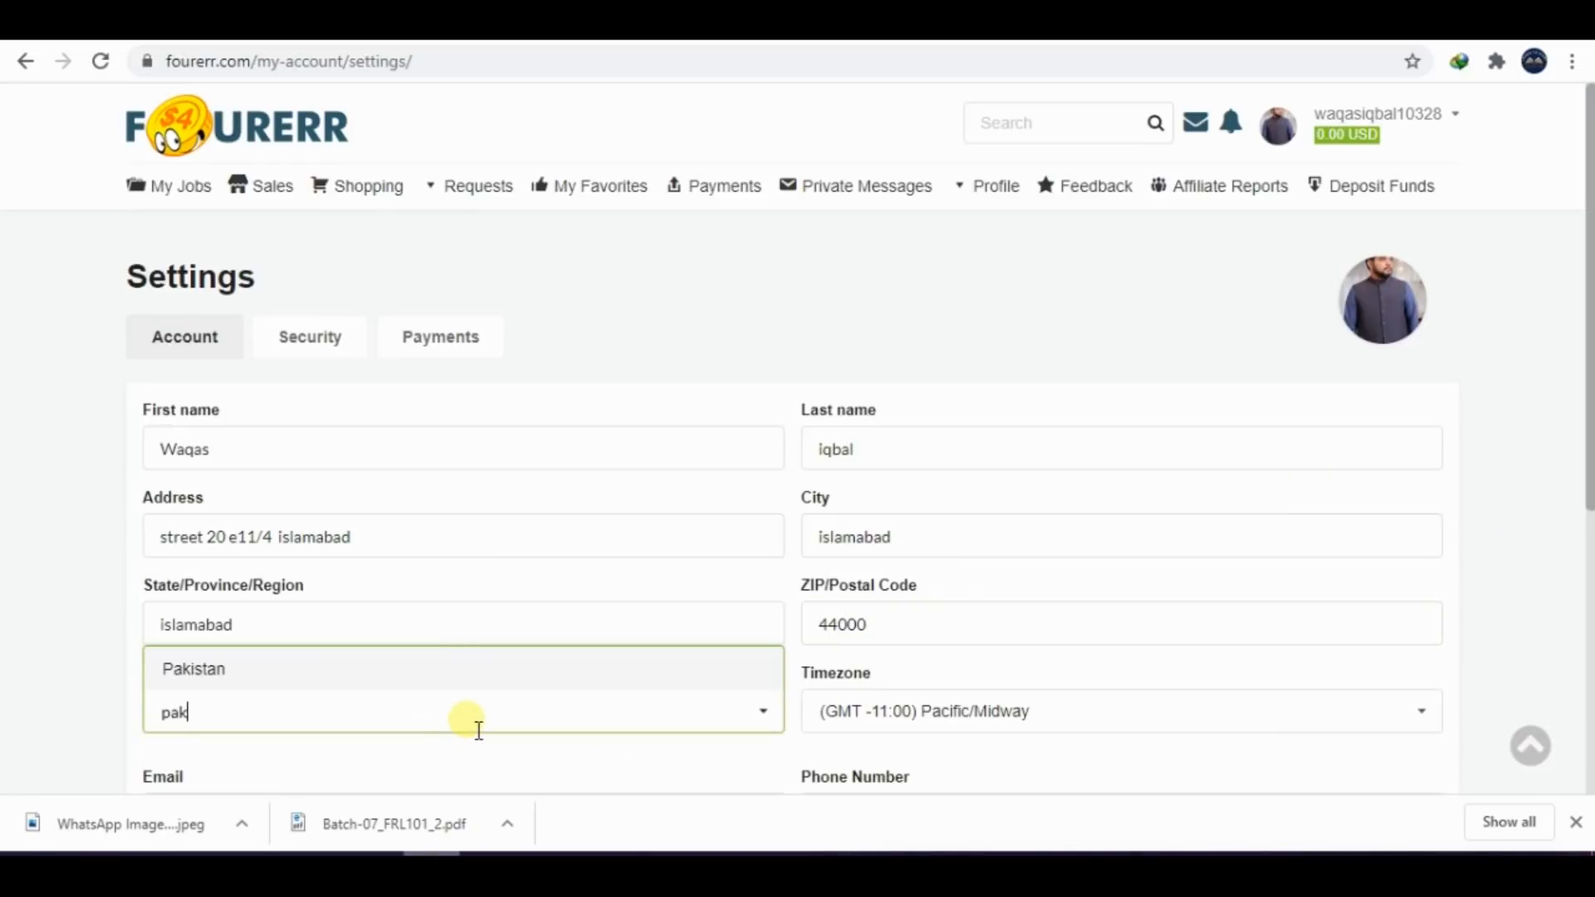
click(199, 667)
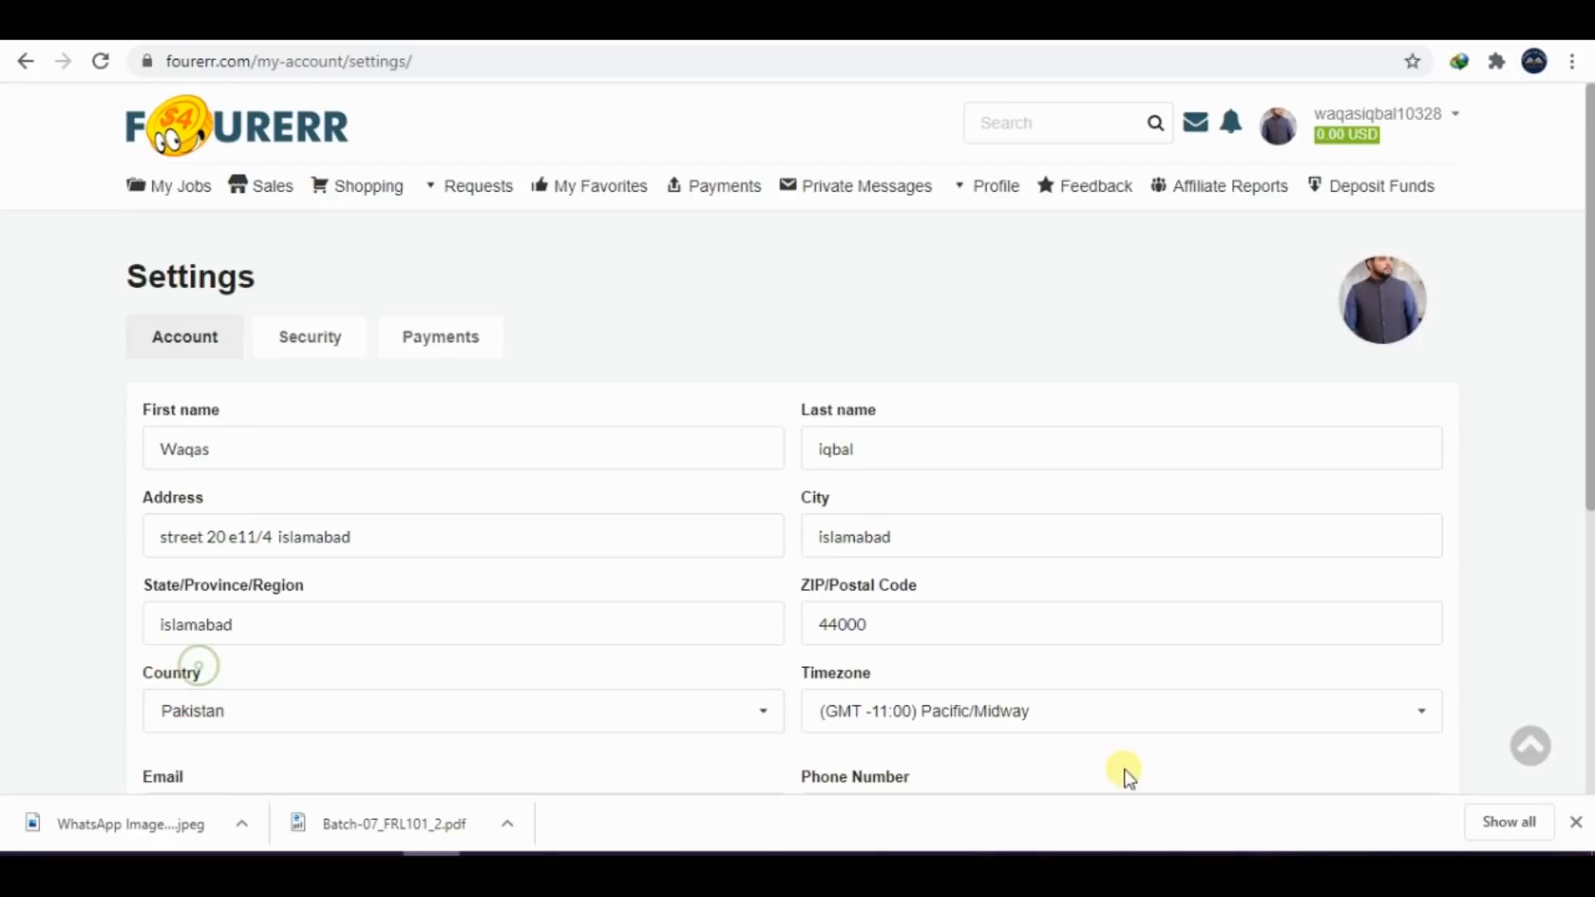
Set the account's timezone to (GMT +05:00) Asia/Karachi
scroll(1114, 673, down, 2)
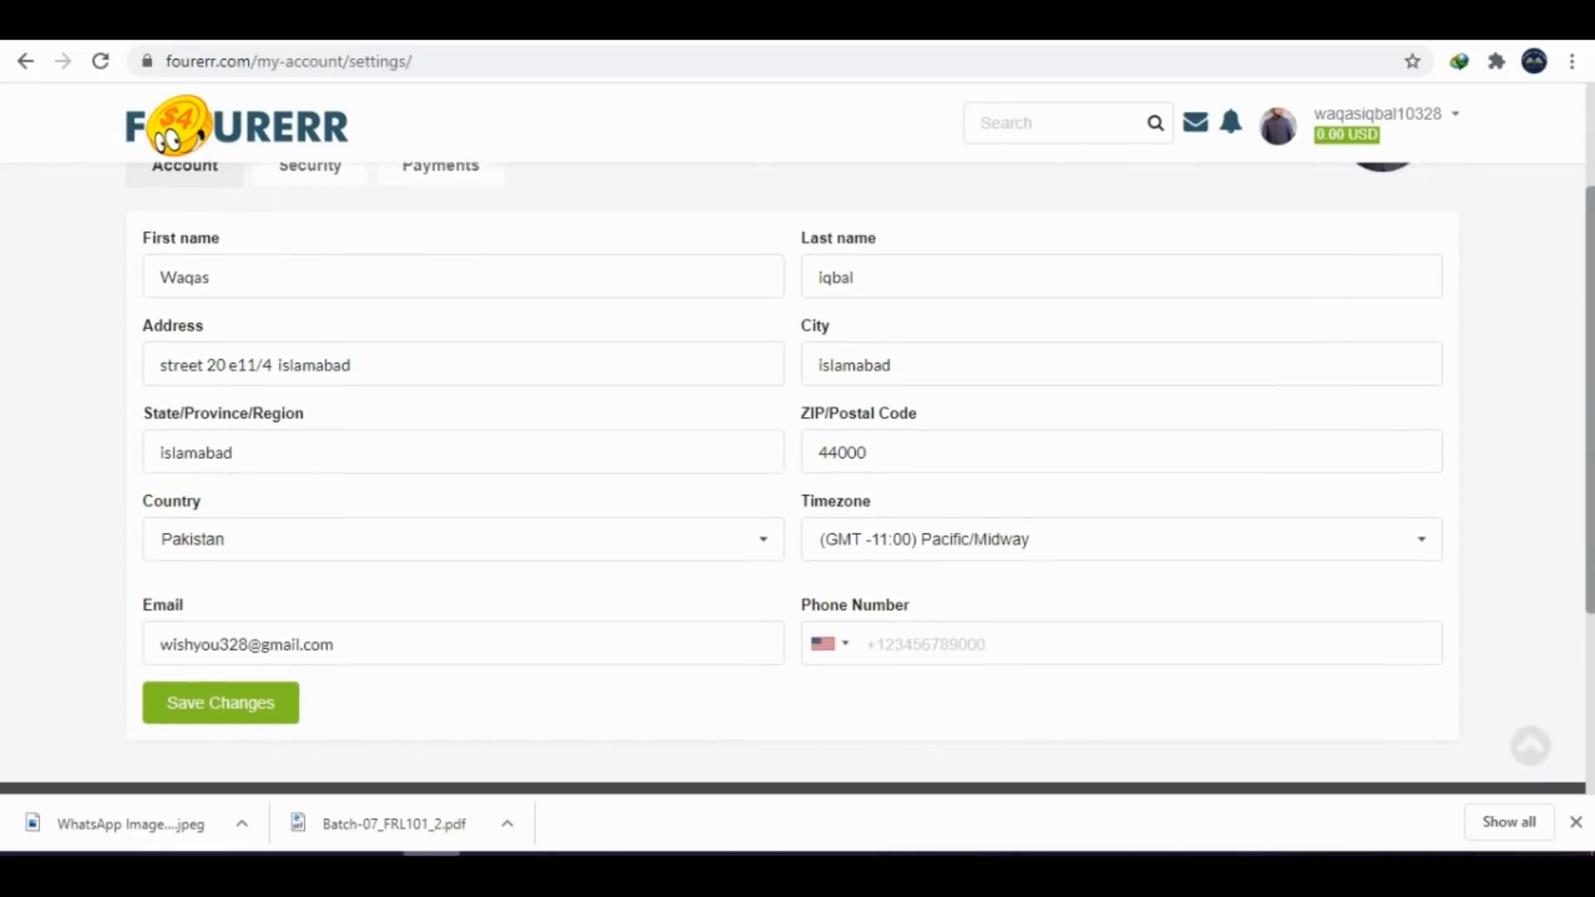
click(1287, 523)
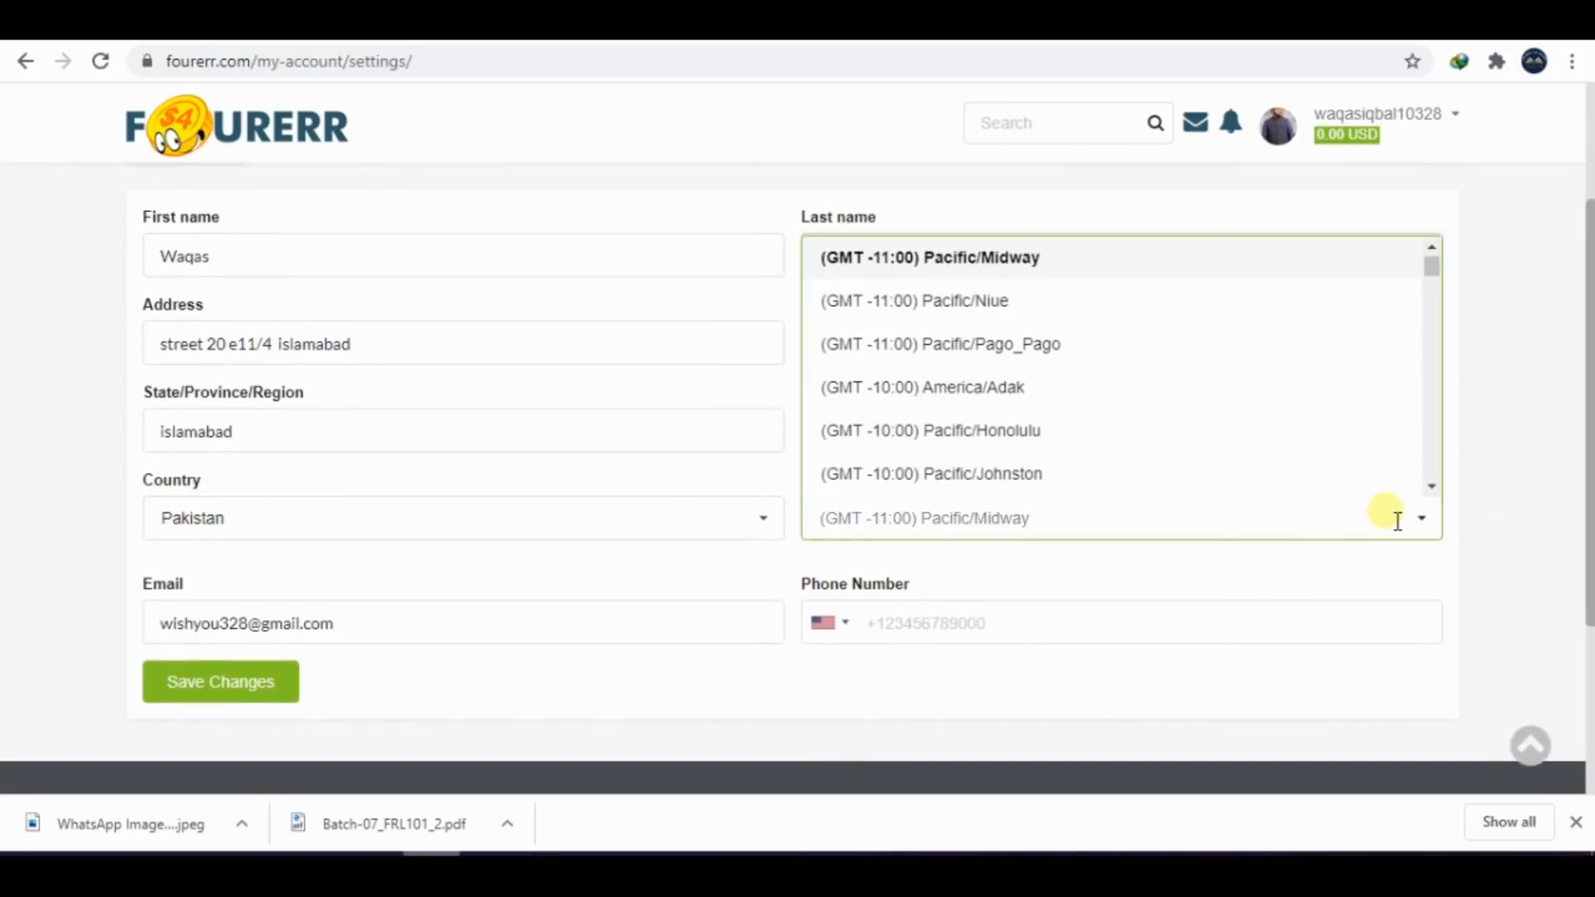
text(k)
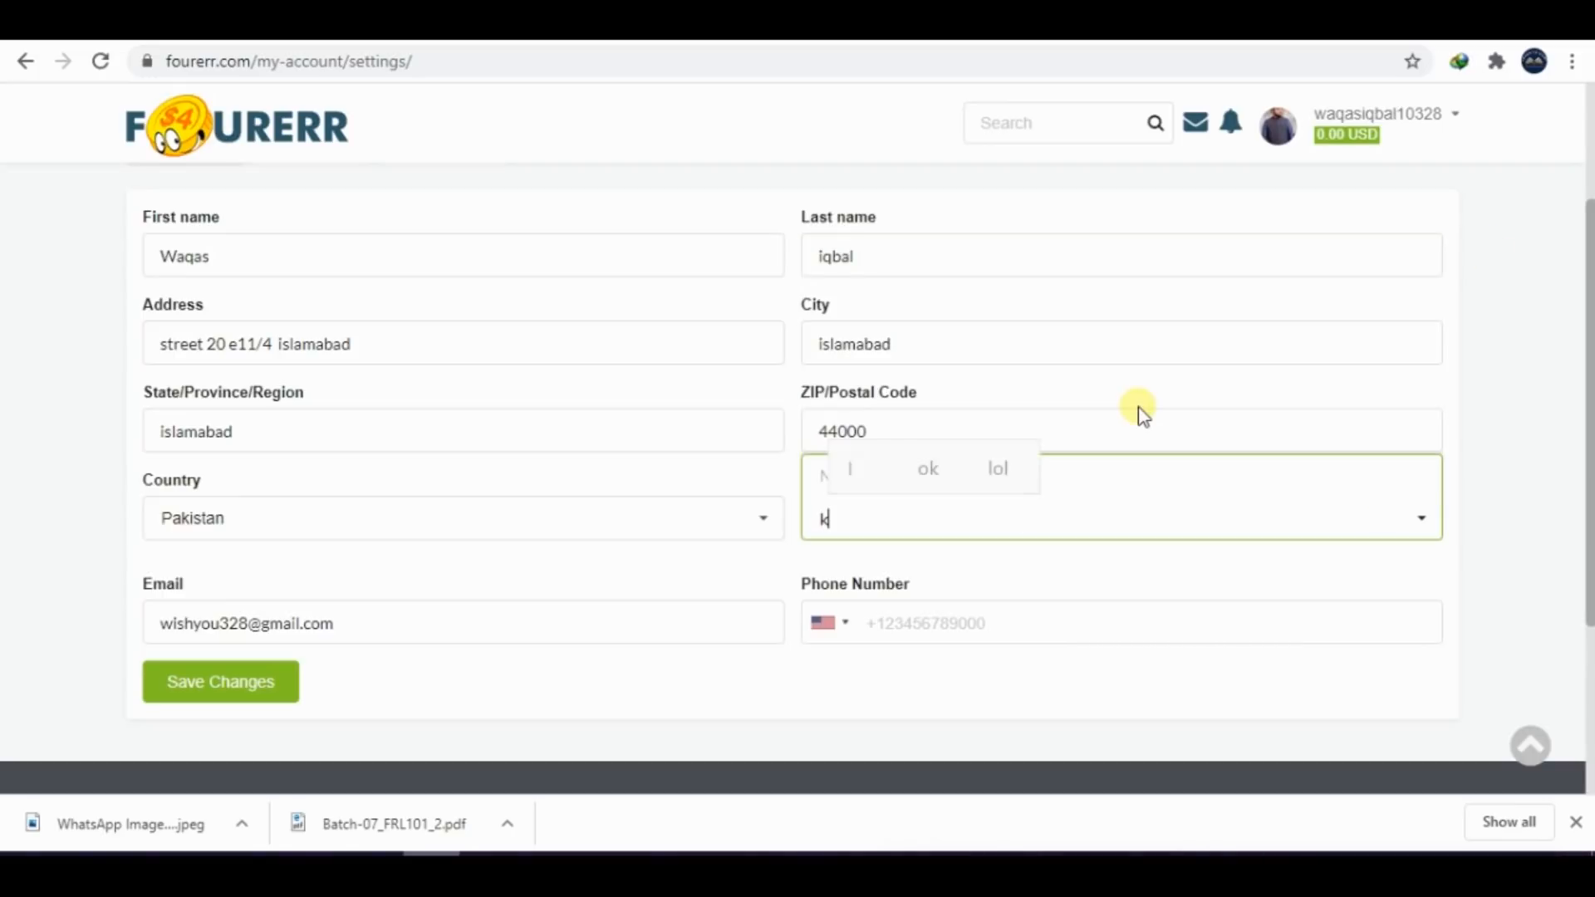
key(BackSpace)
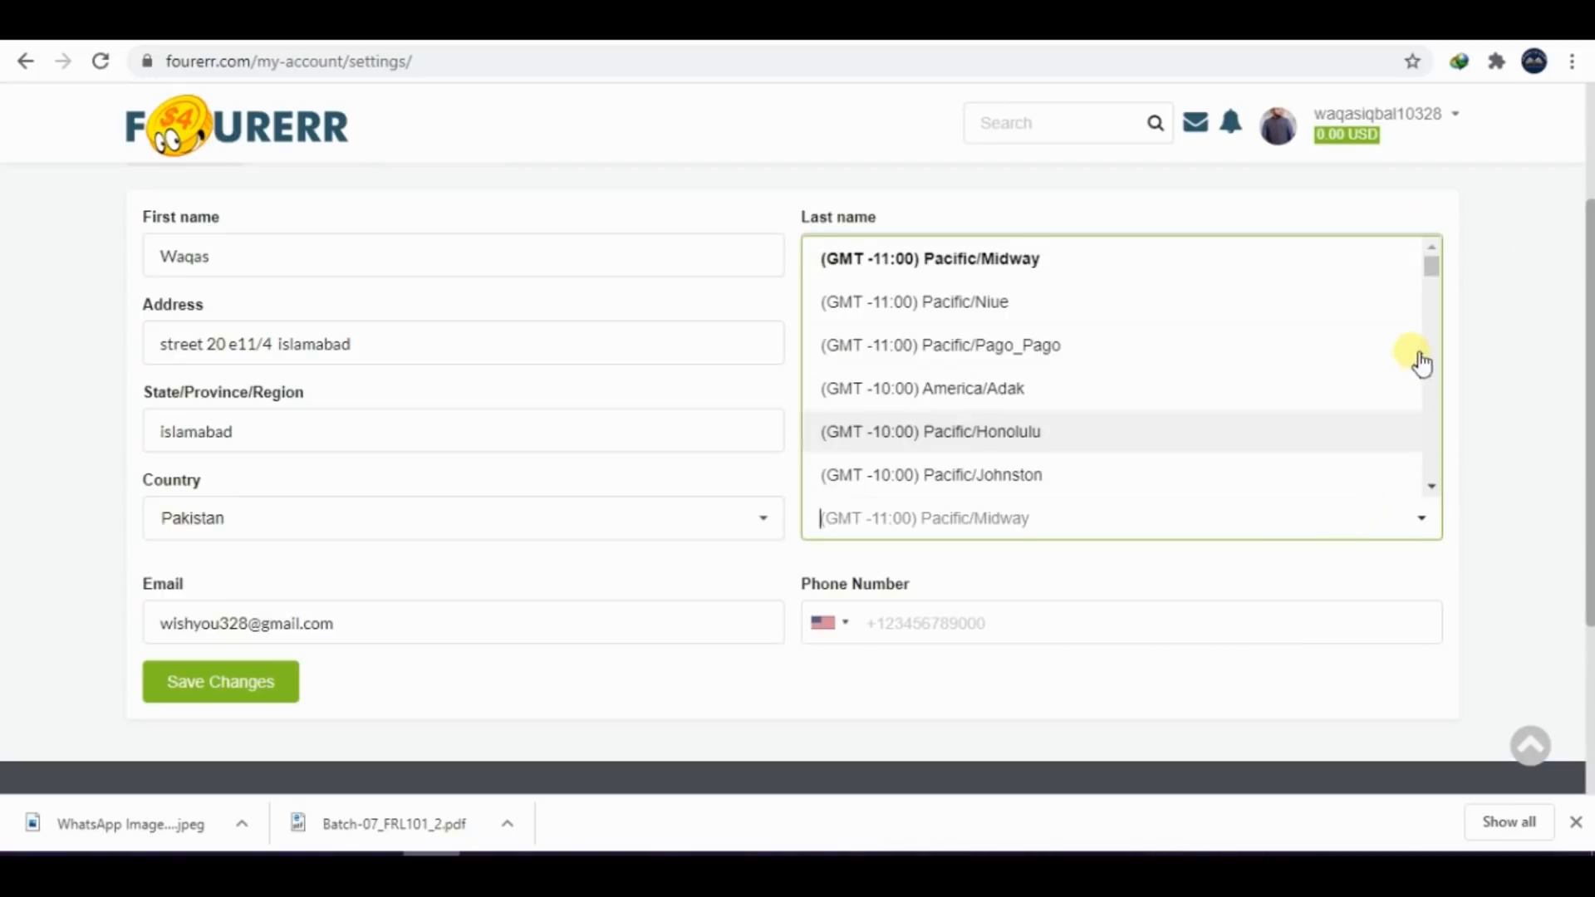
drag(1429, 272, 1420, 431)
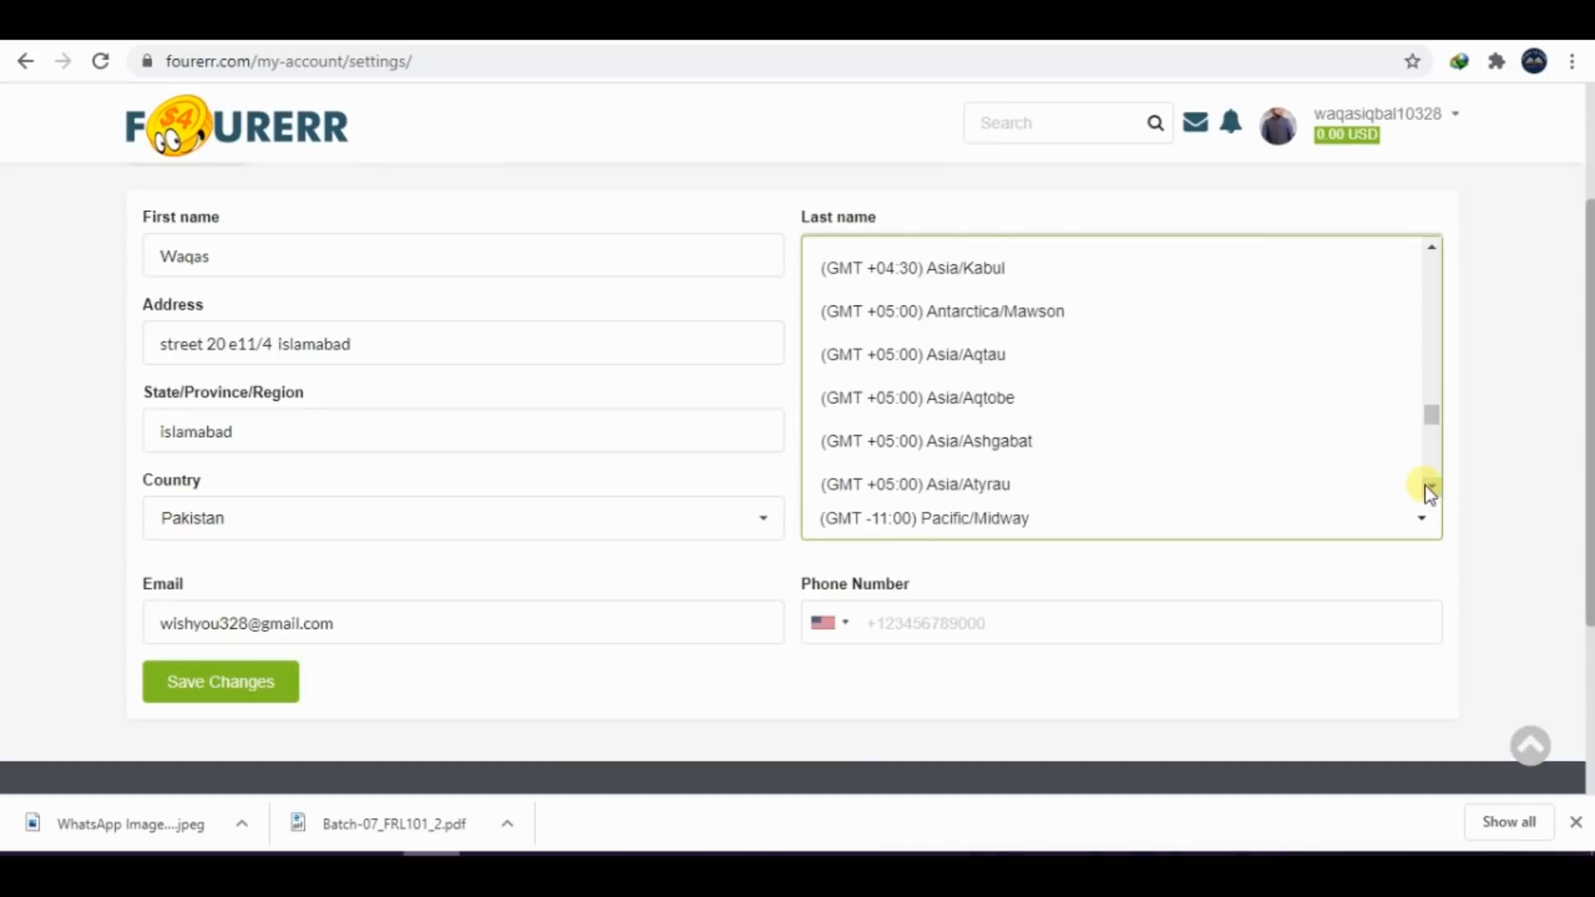
scroll(1424, 485, down, 3)
click(994, 342)
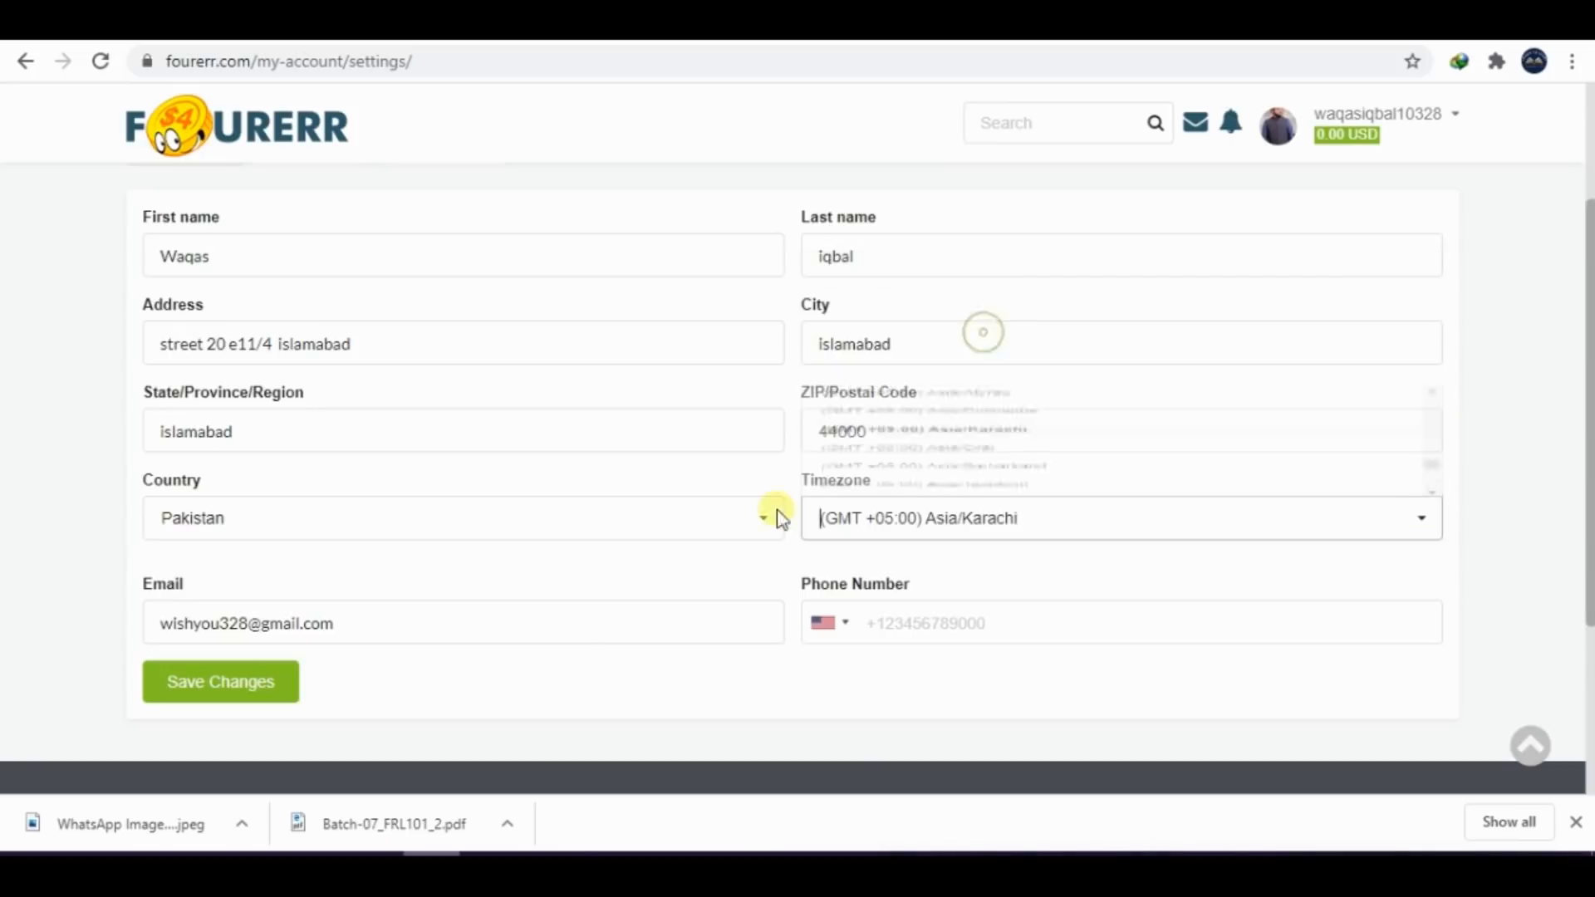
Set the phone number's country code to Pakistan (+92) and save the account settings
click(964, 623)
click(825, 623)
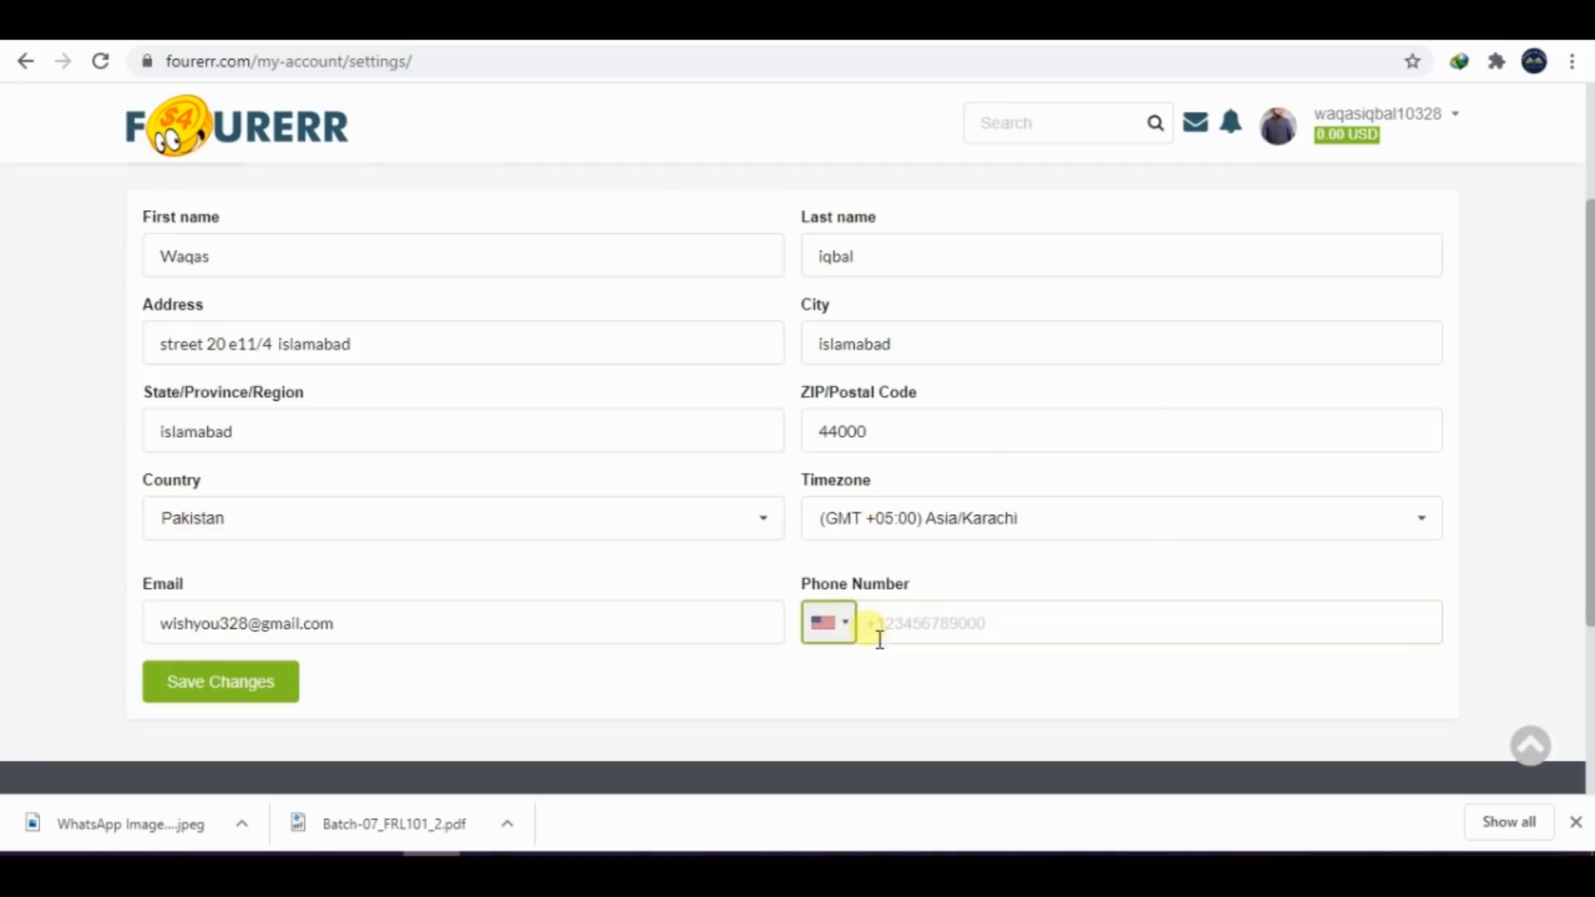
click(846, 623)
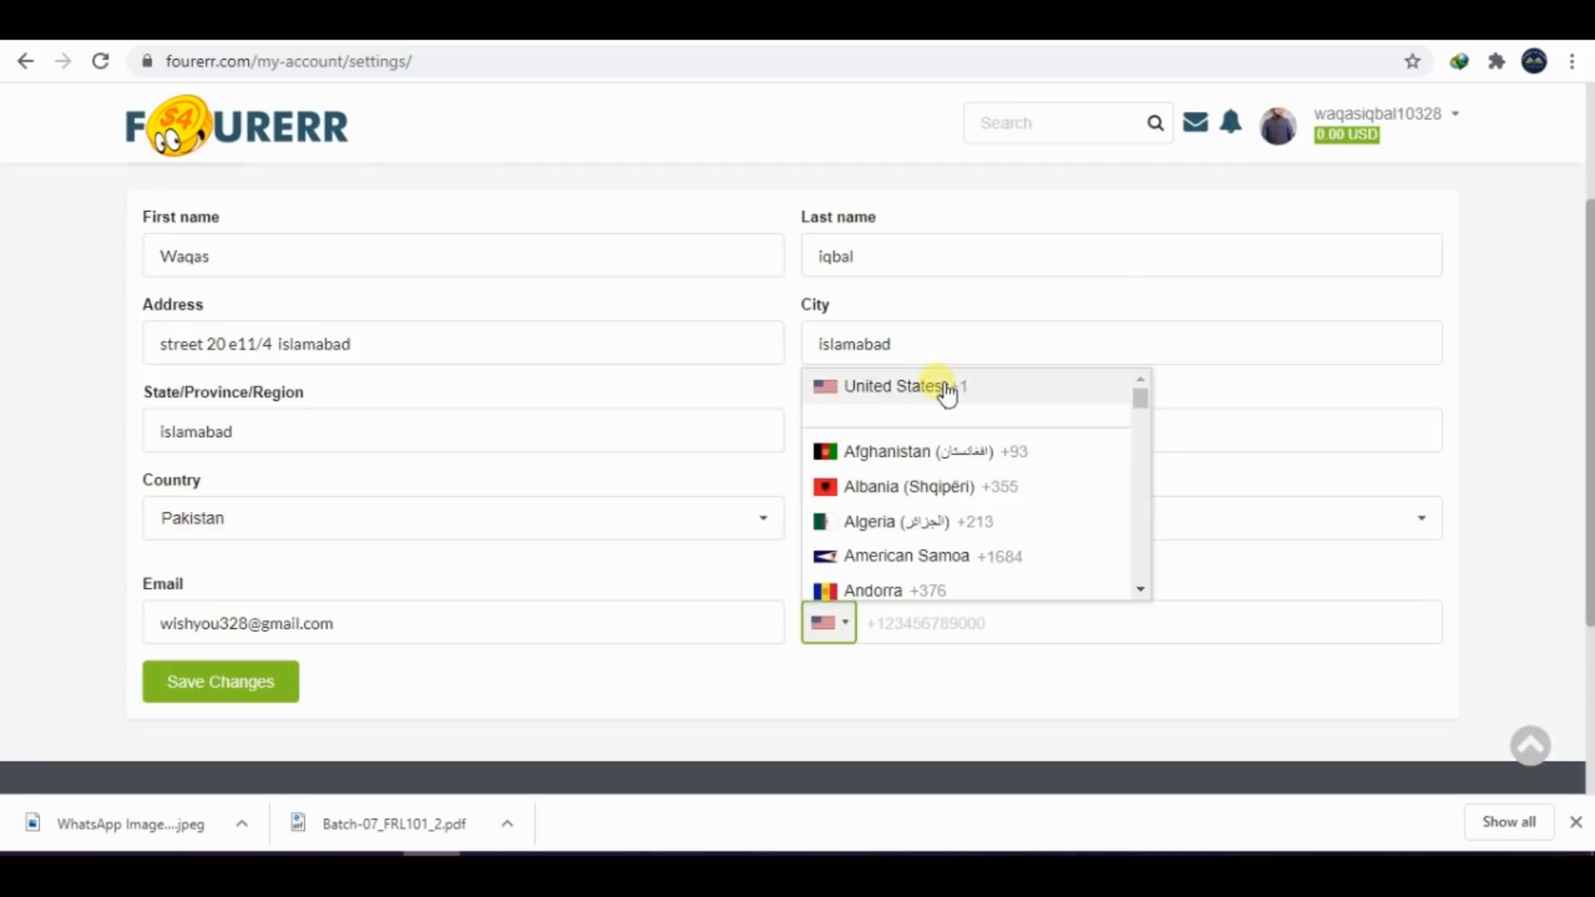
key(p)
click(883, 486)
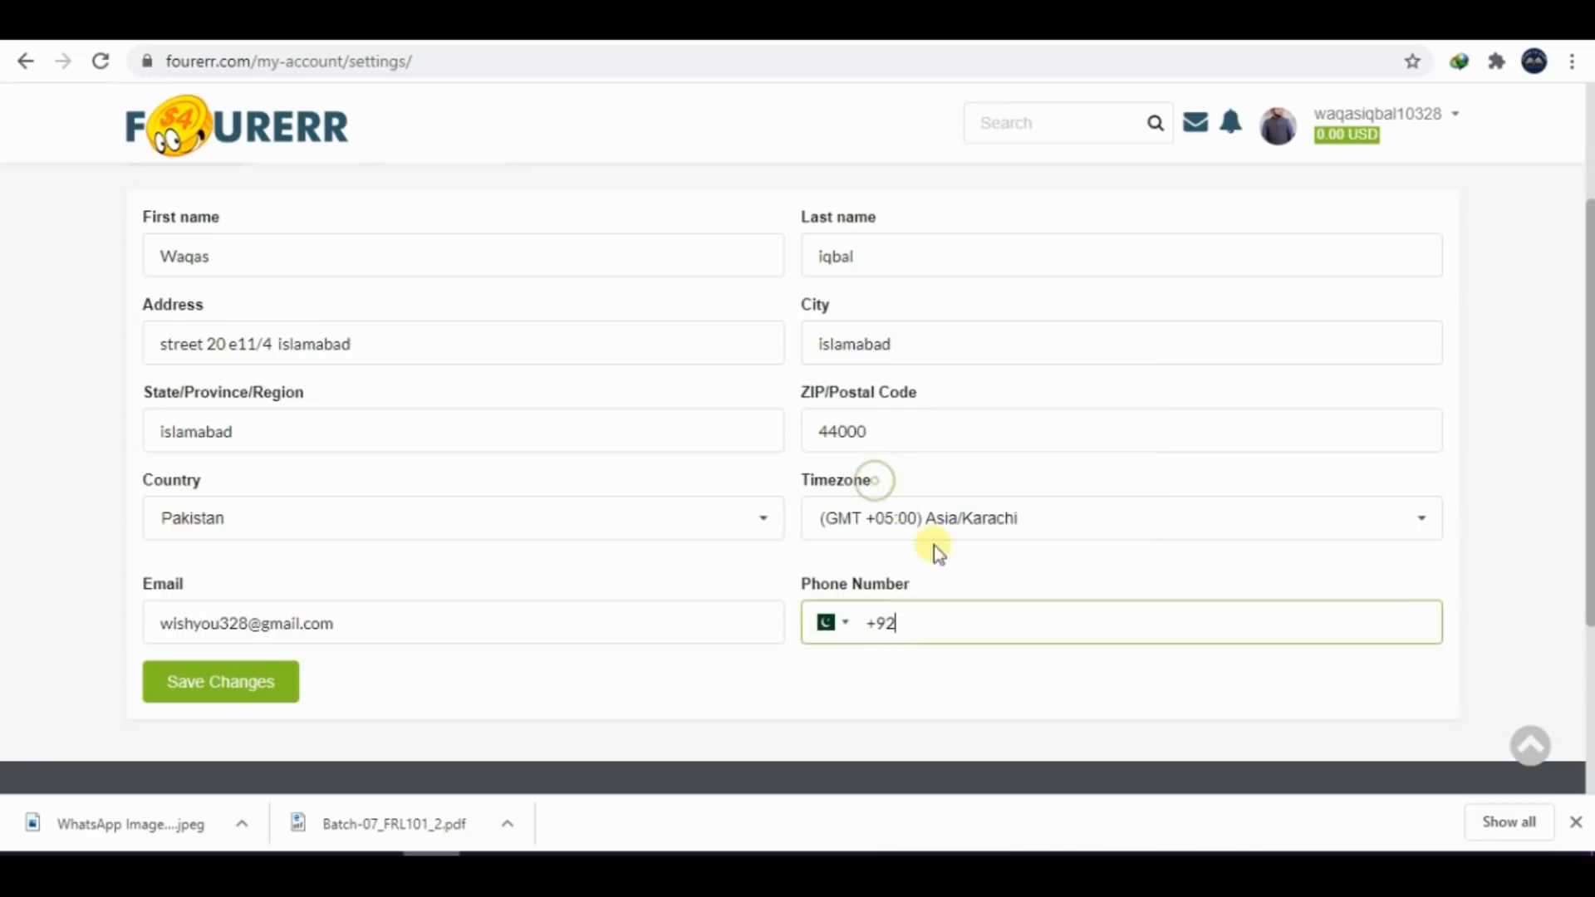
click(260, 694)
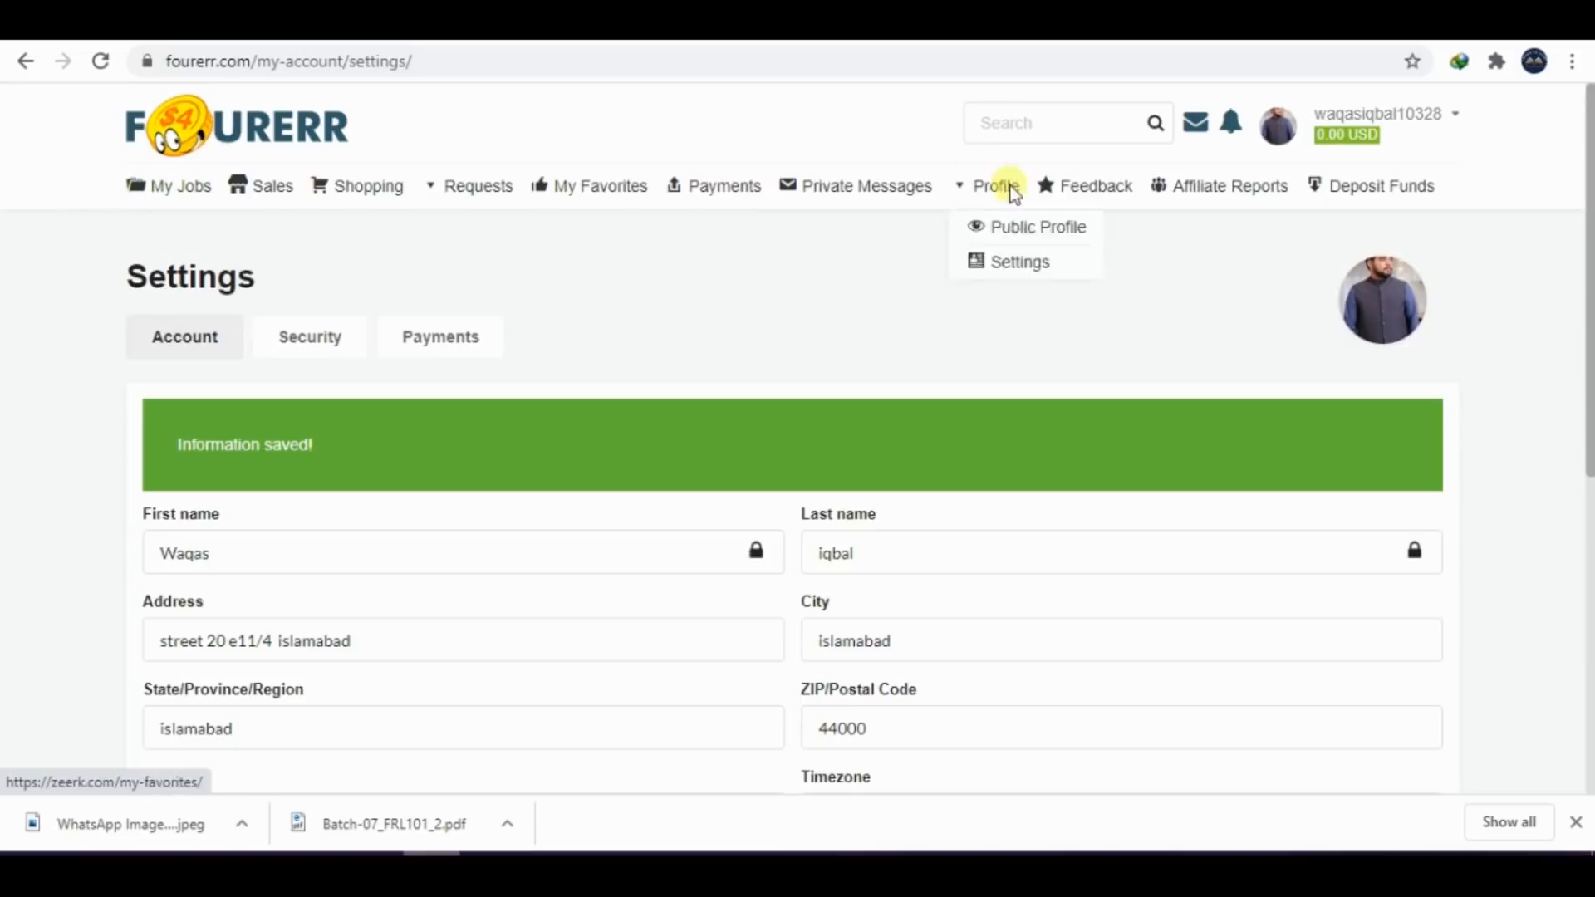
Open the account's public profile page
mouse_move(1412, 137)
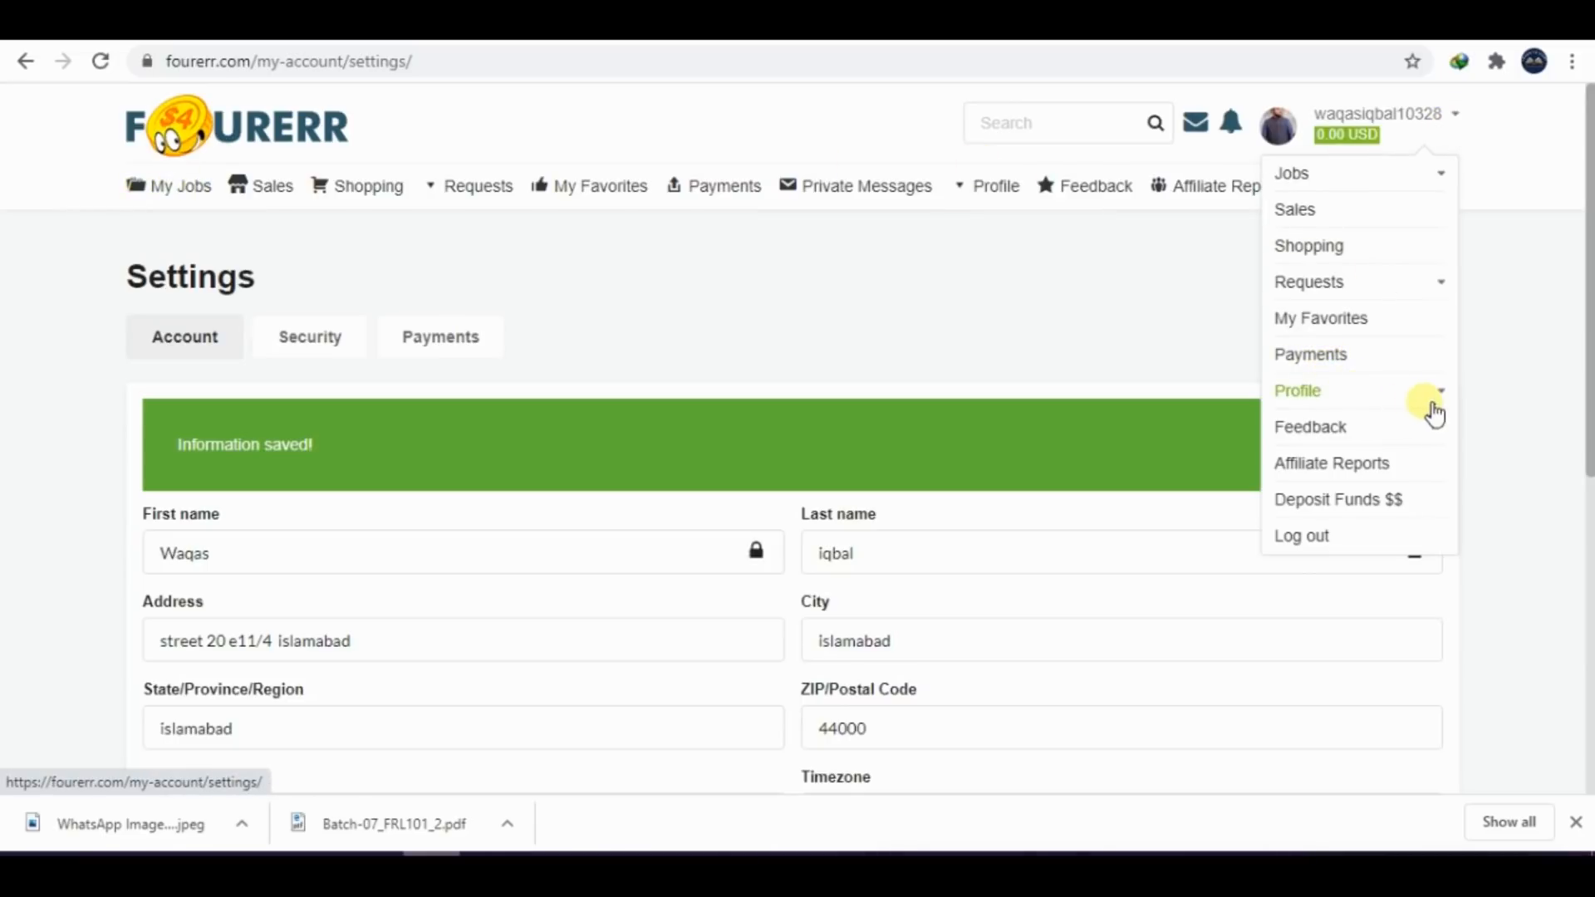
click(1322, 405)
click(1320, 428)
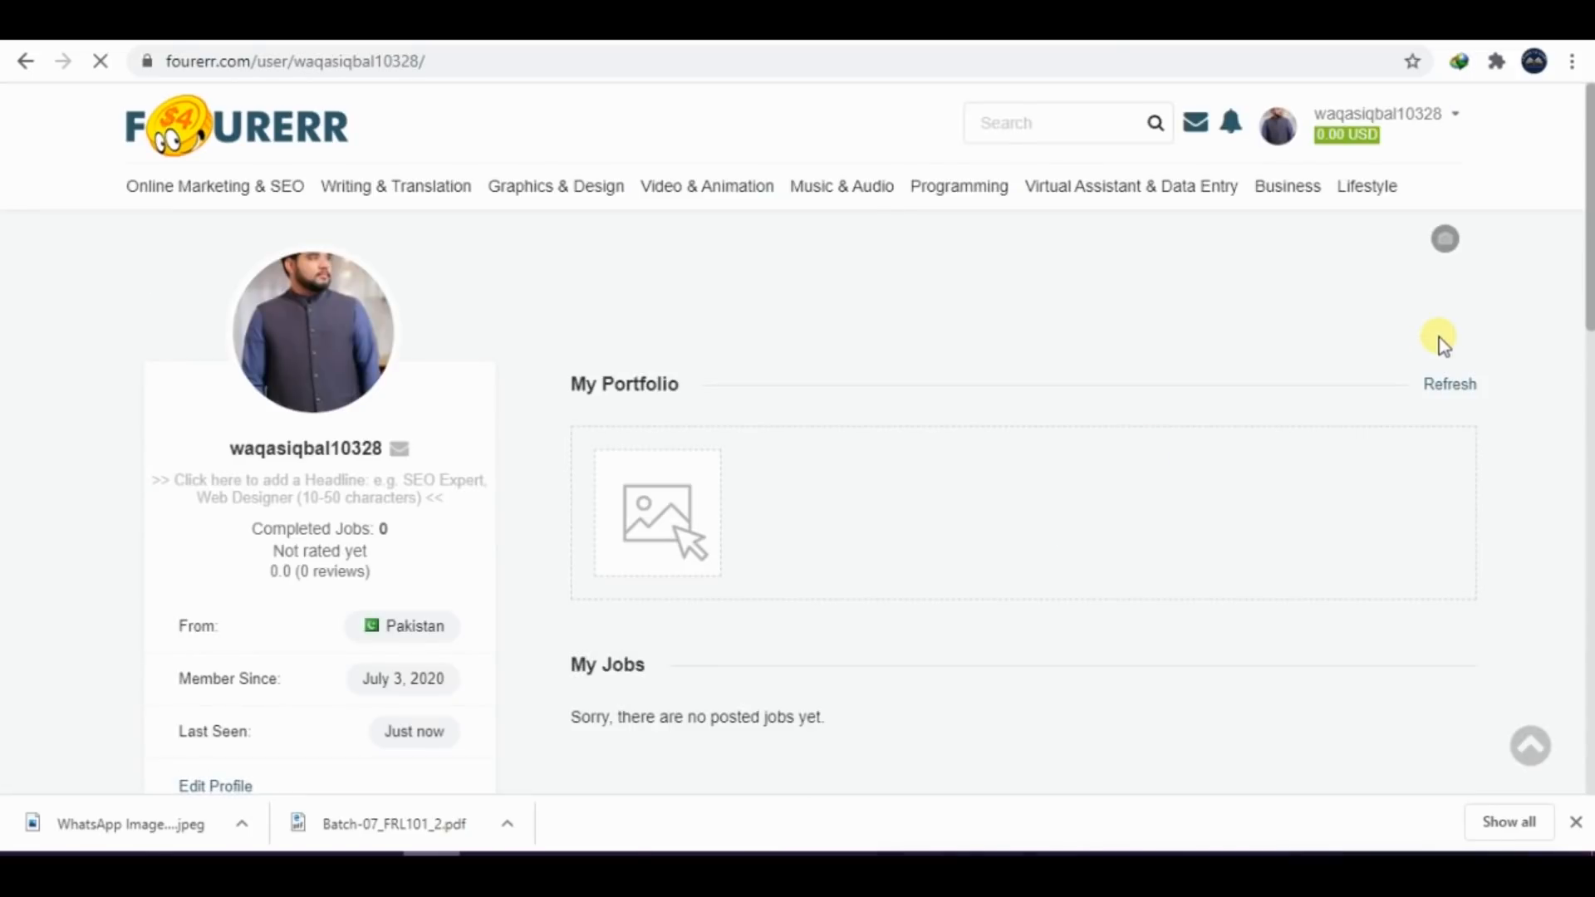
Add English with the proficiency "fluent" to the profile's languages and save it
scroll(1582, 299, down, 1)
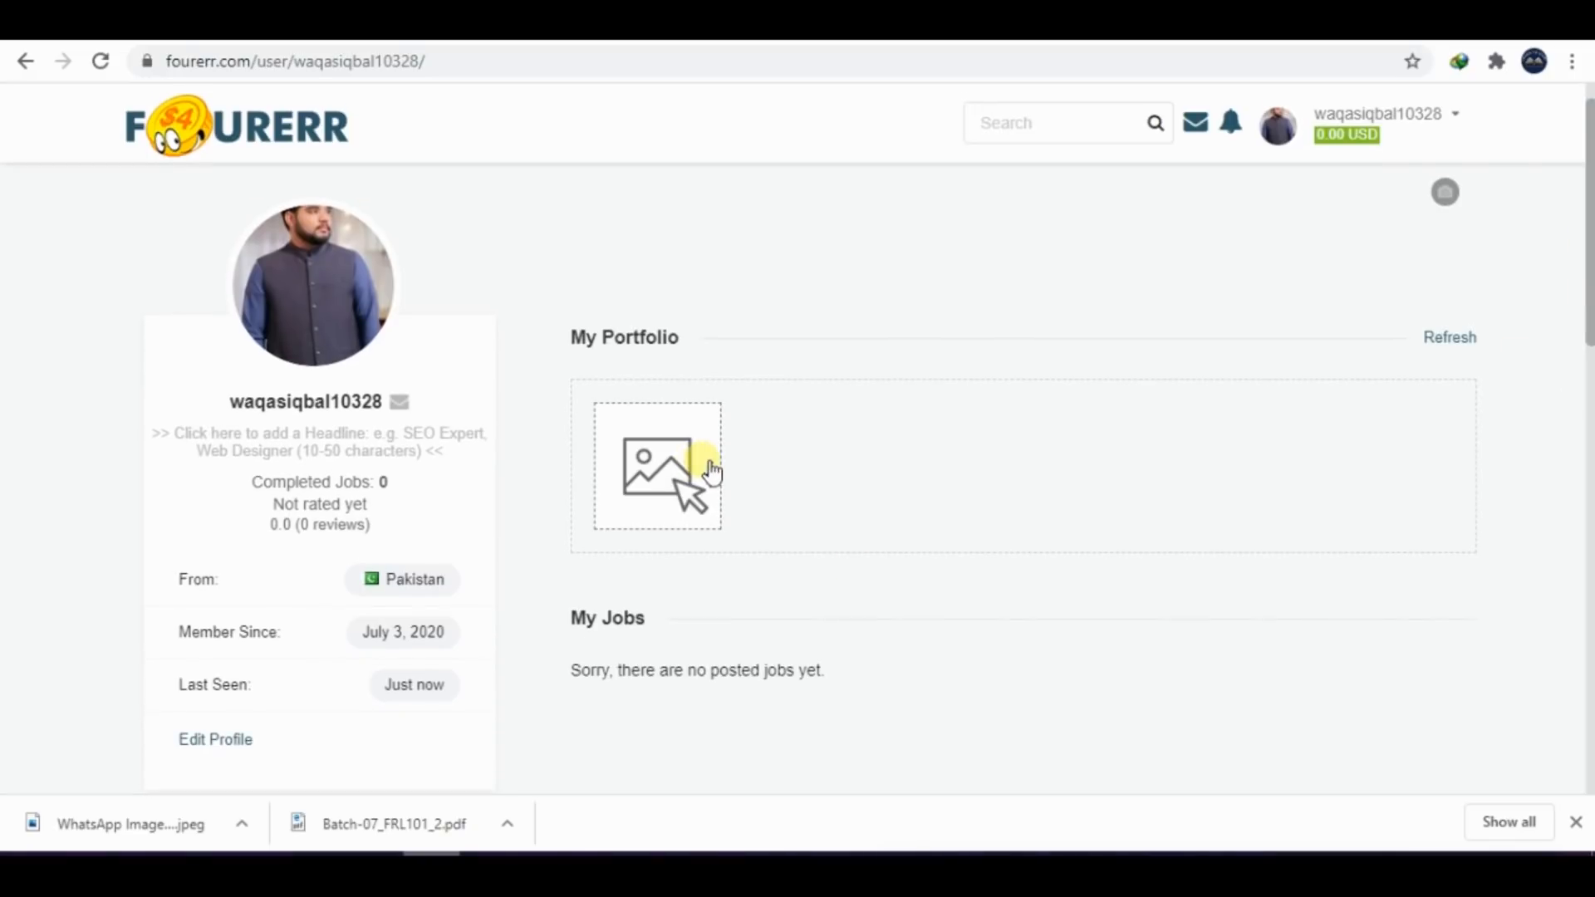
drag(1586, 199, 1555, 596)
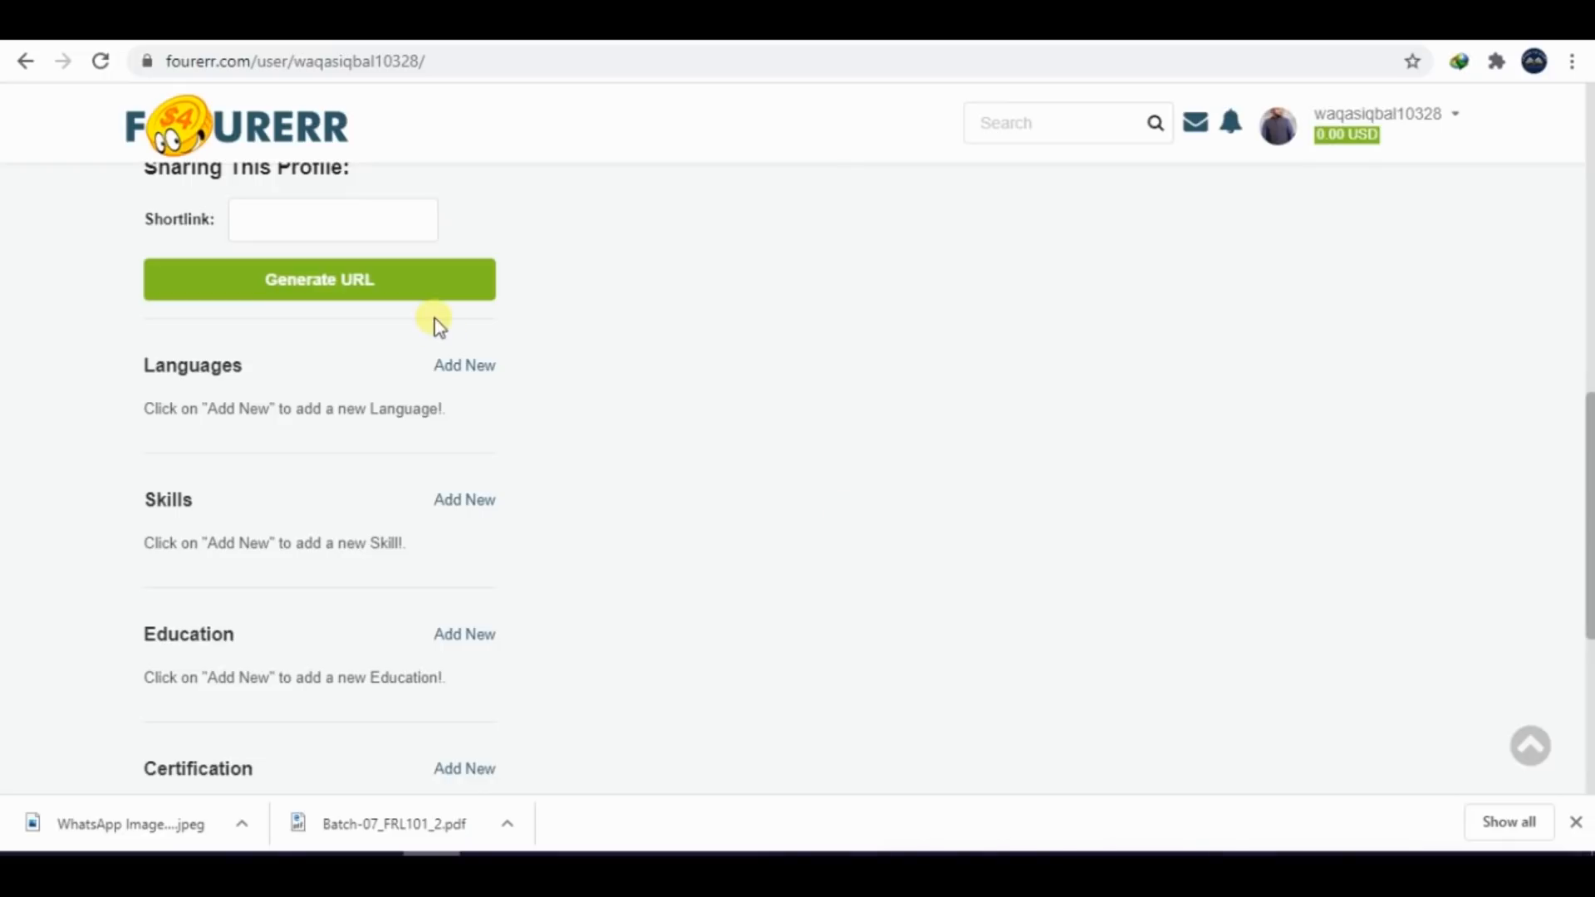
click(461, 366)
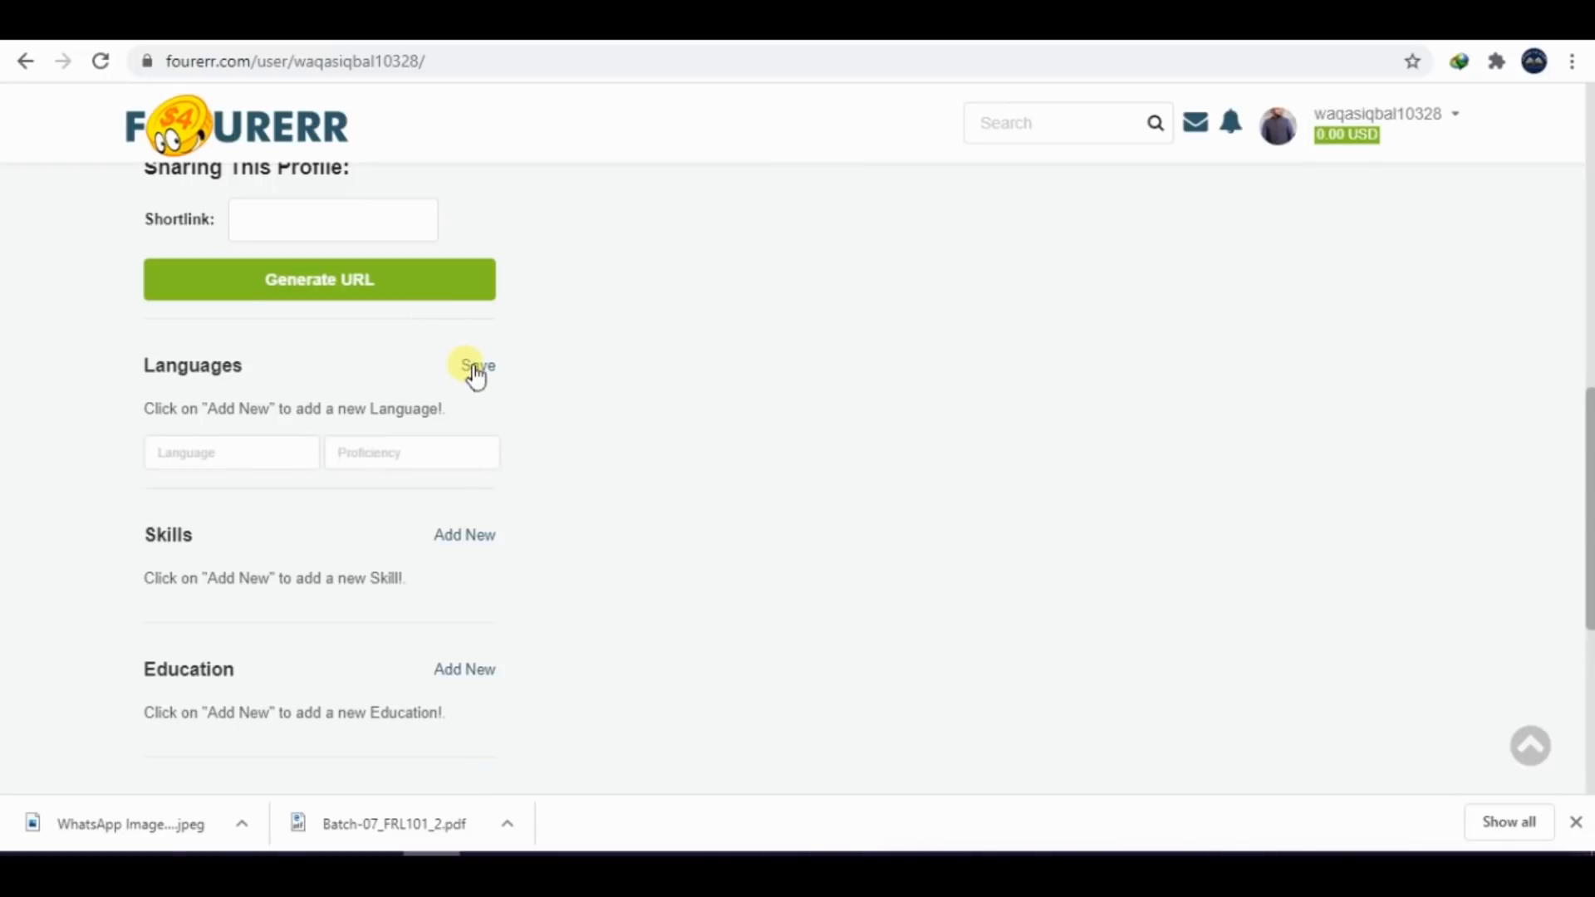
click(250, 454)
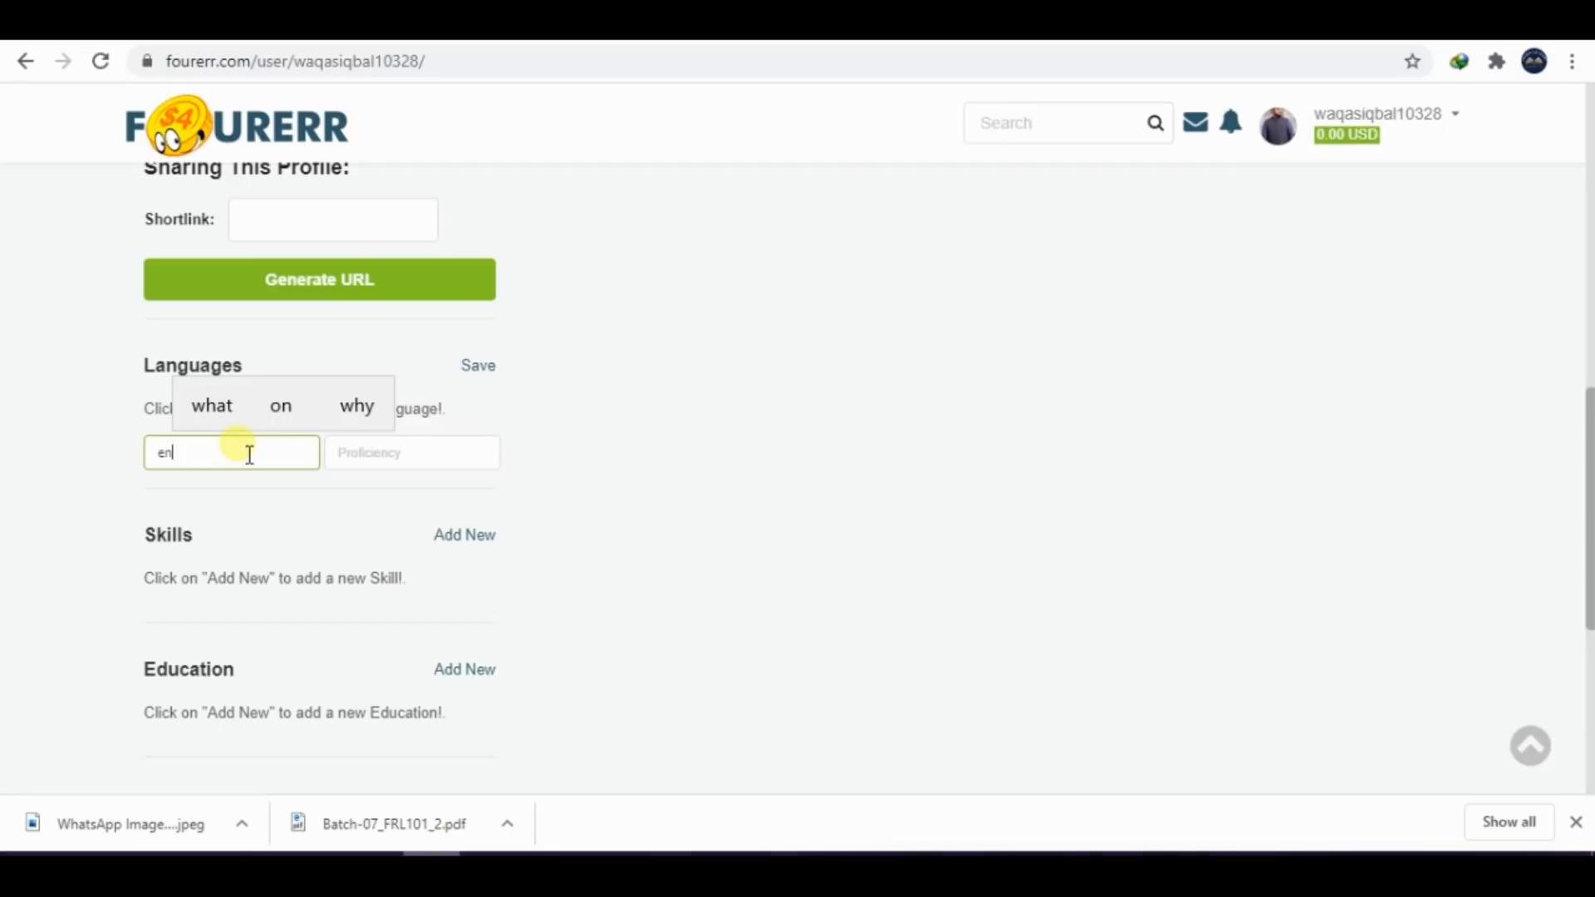
key(BackSpace)
key(BackSpace)
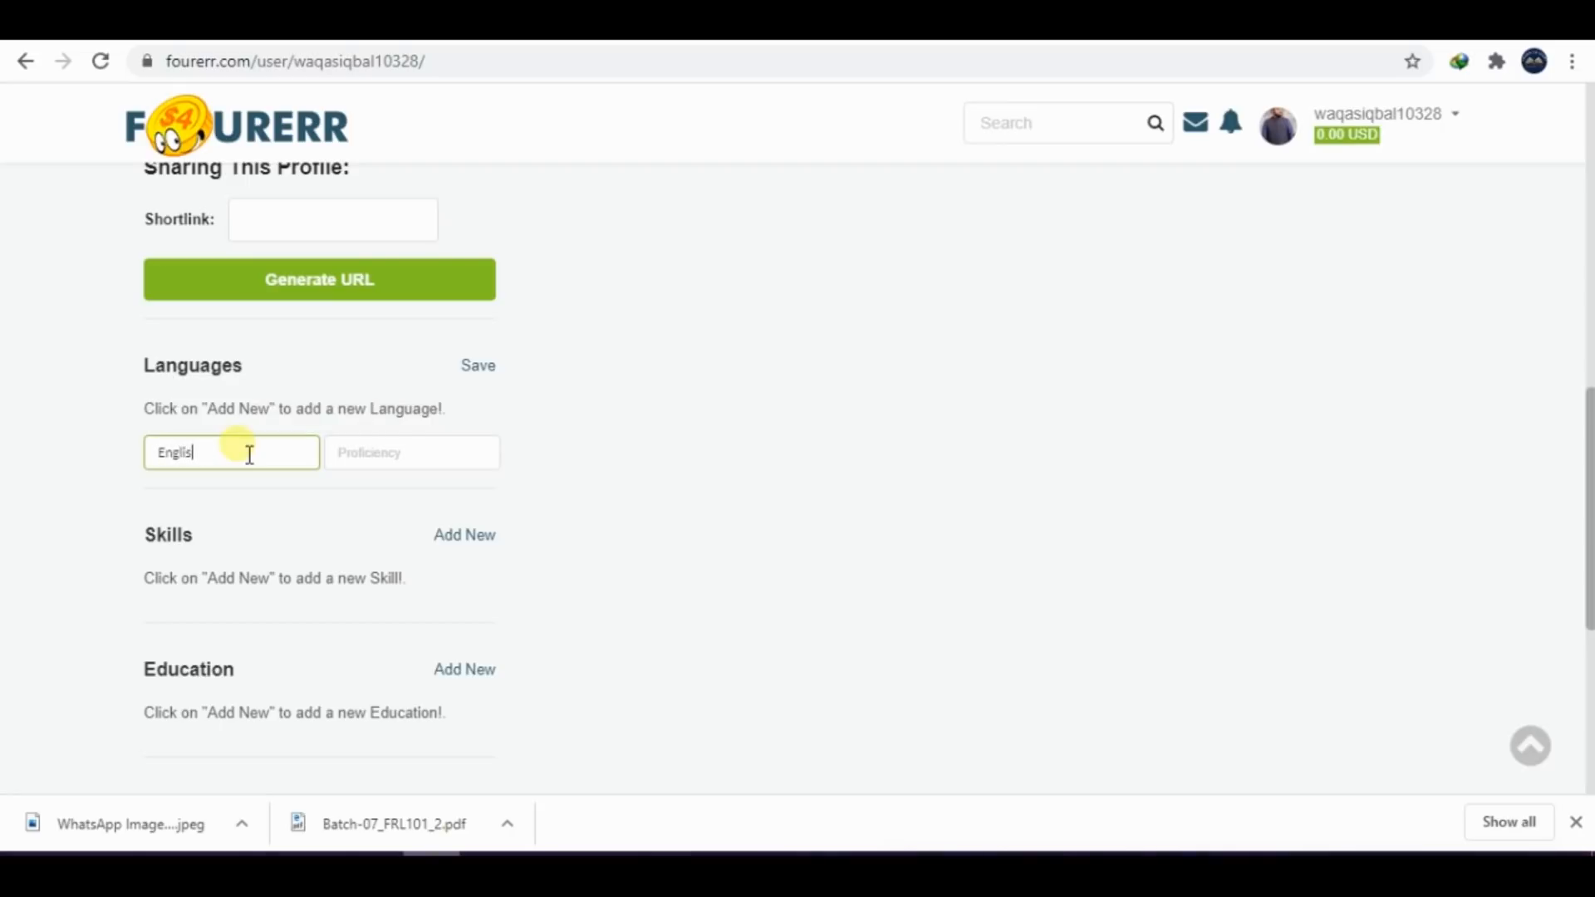
click(355, 462)
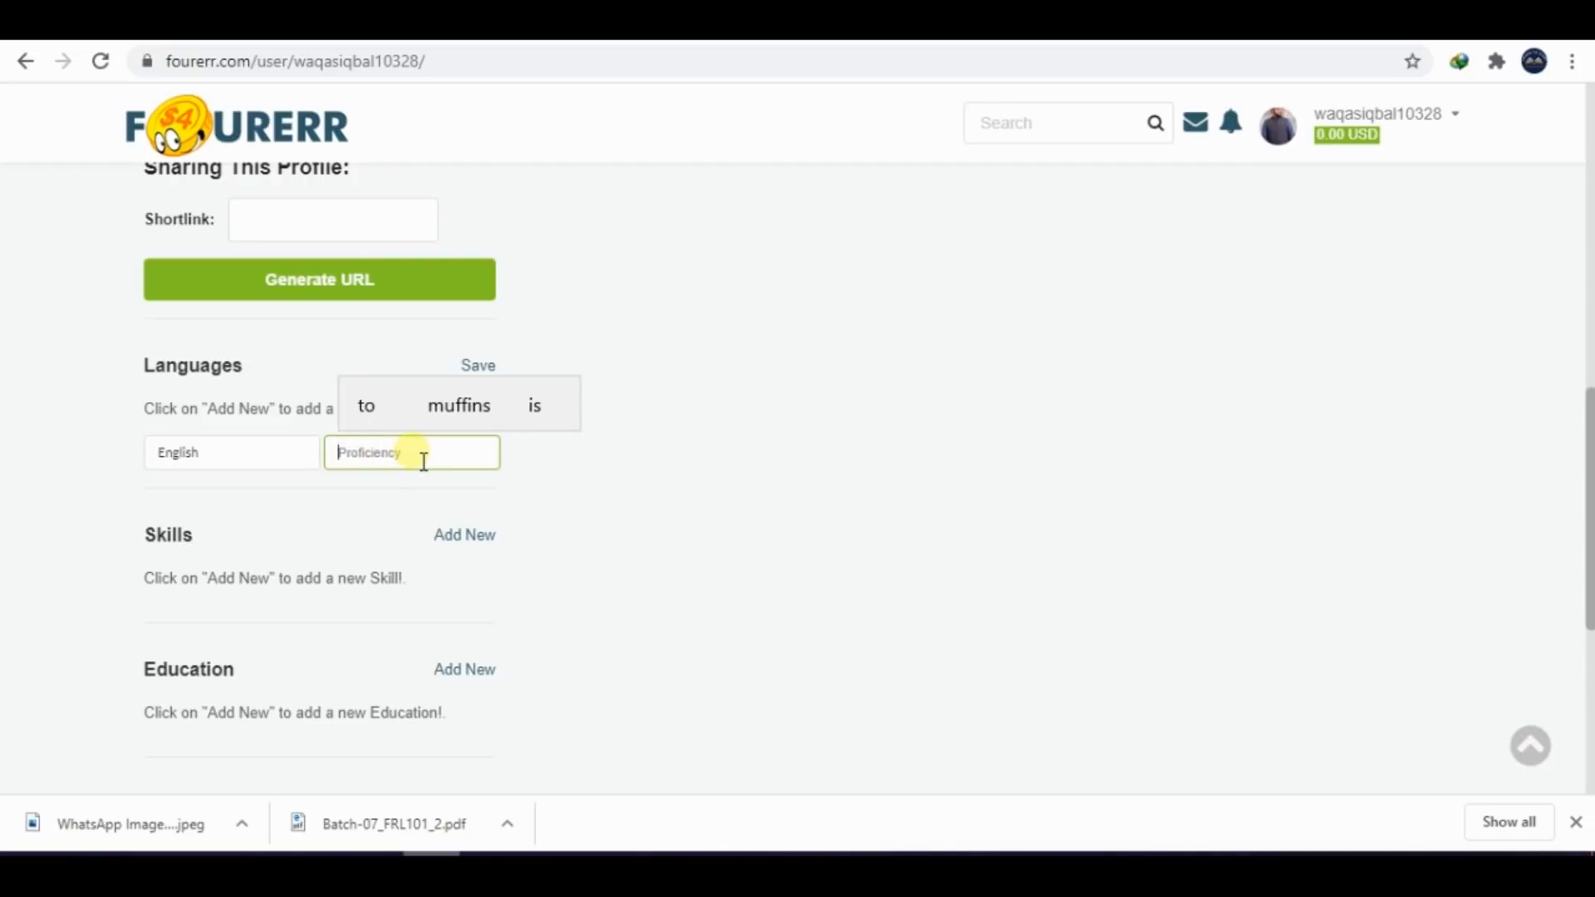
text(fluent)
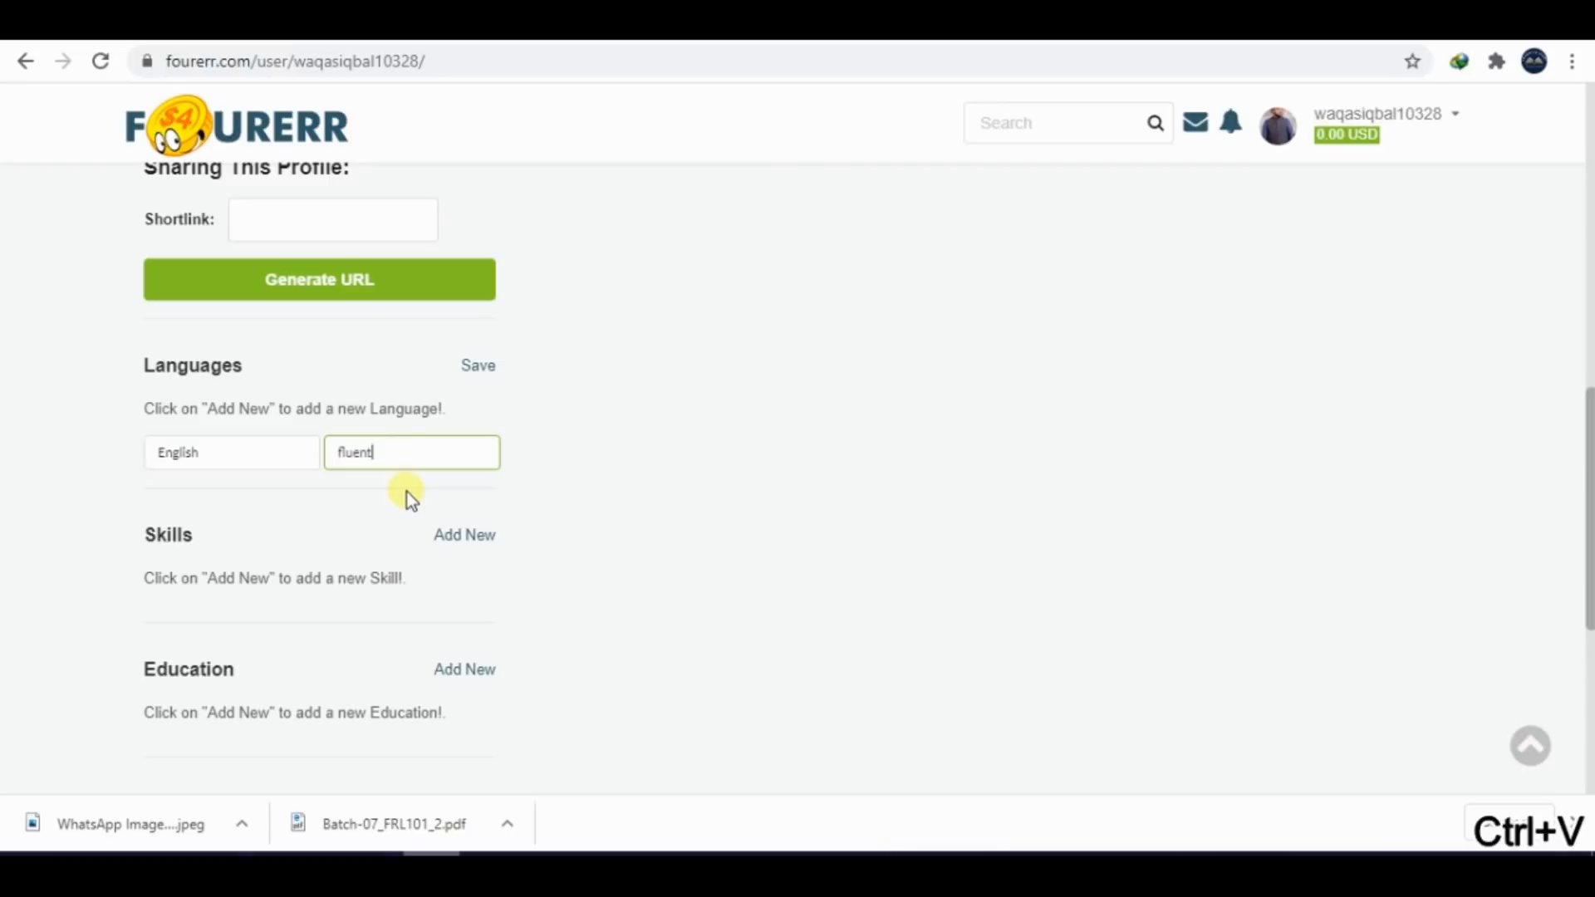
click(486, 367)
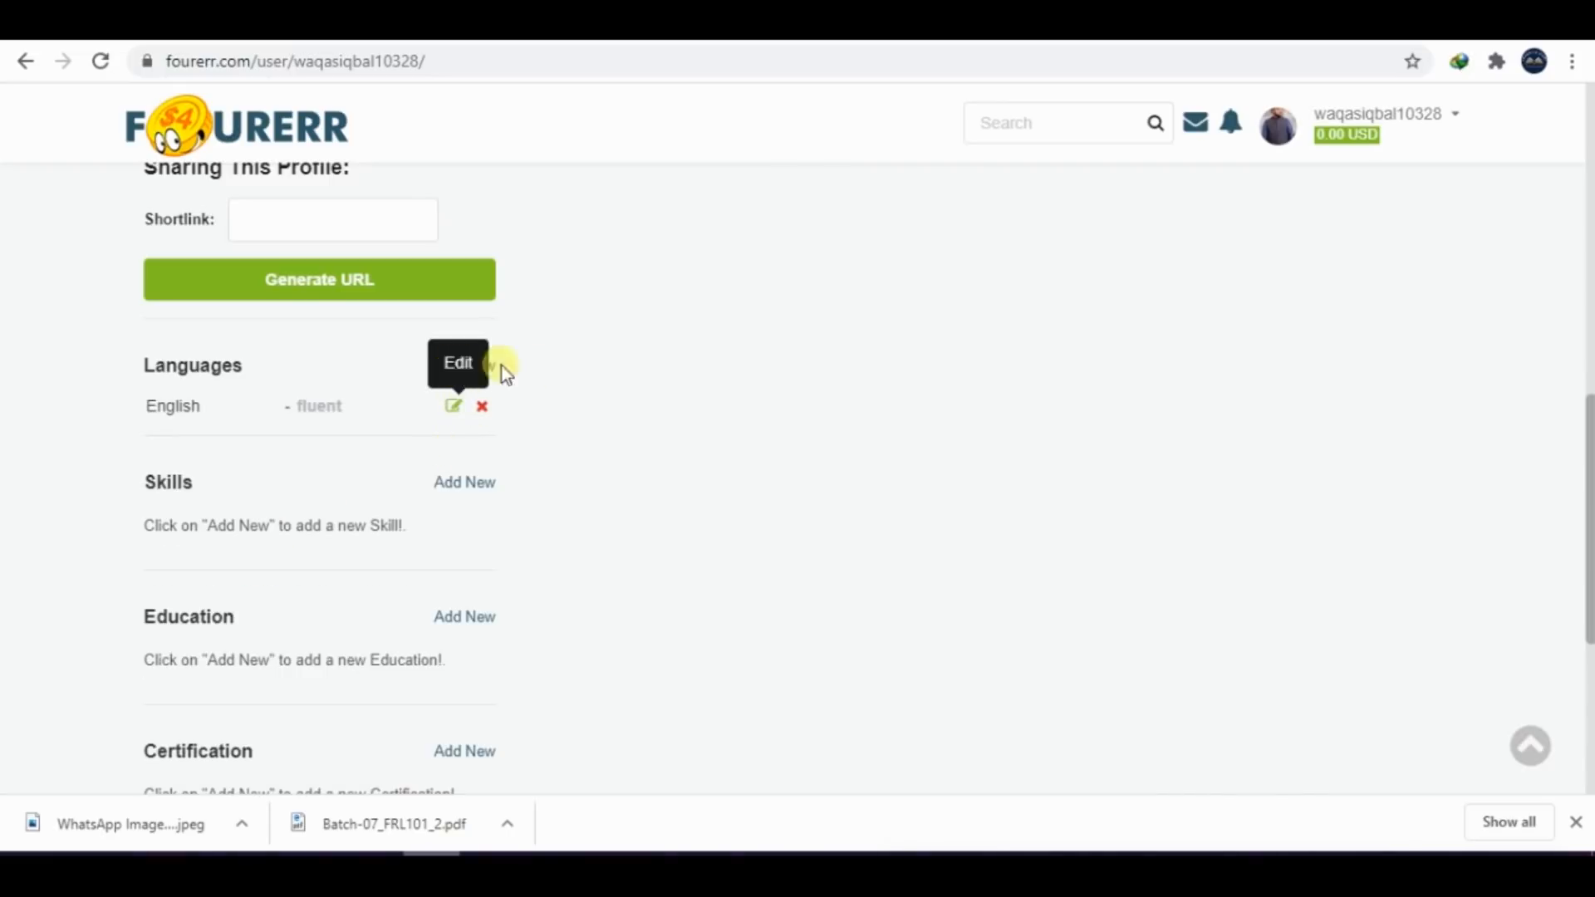
Add Urdu with the proficiency "native" as a second profile language and save it
click(489, 365)
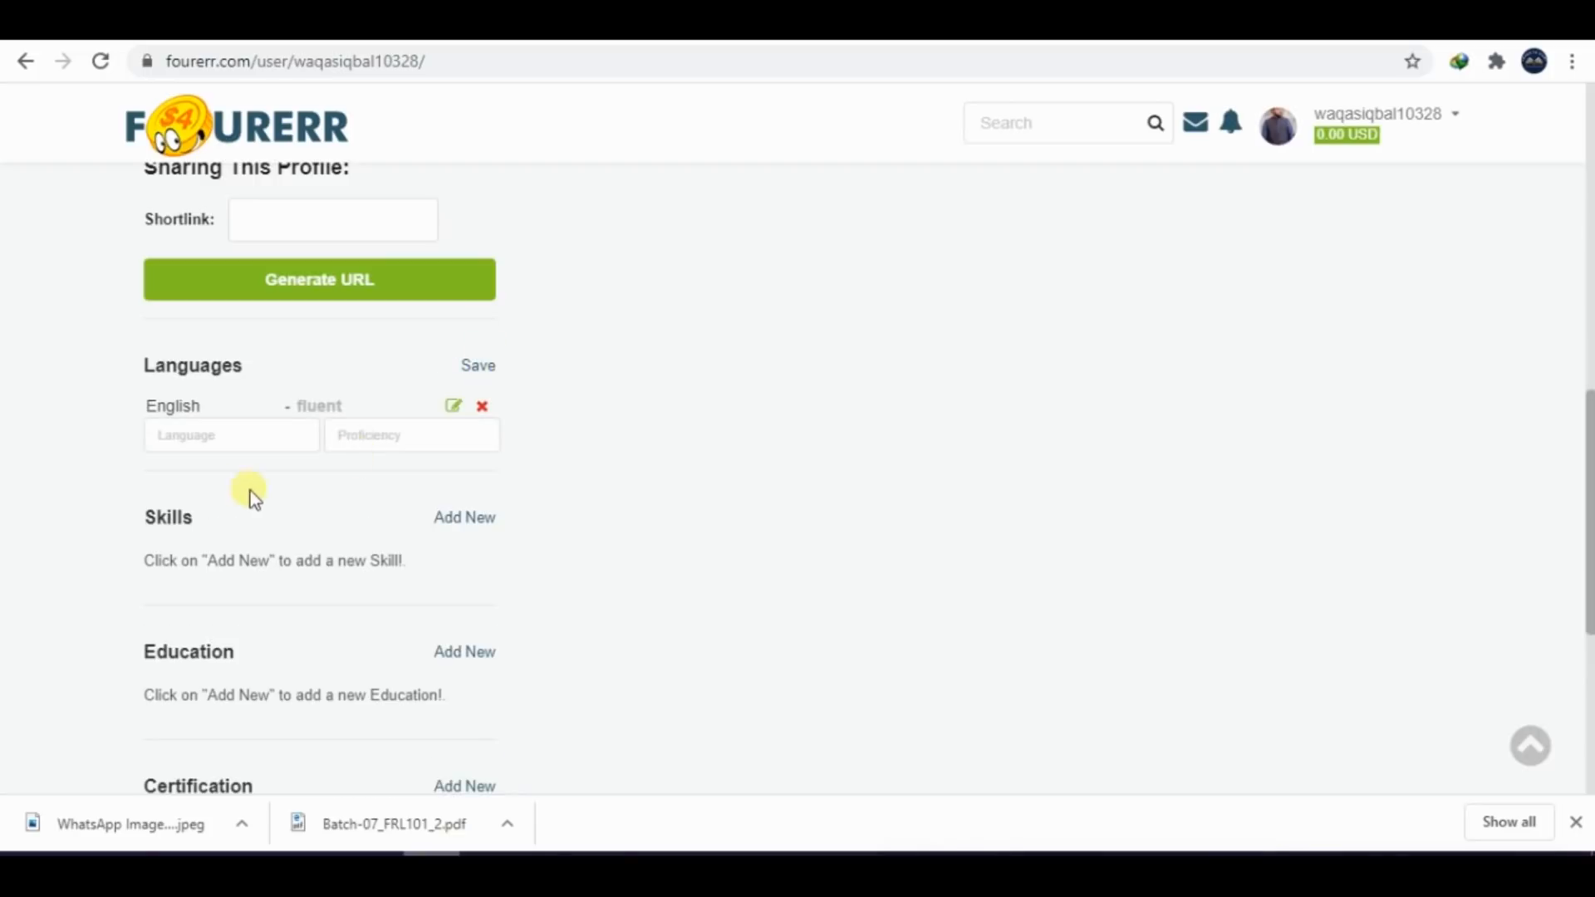
click(224, 442)
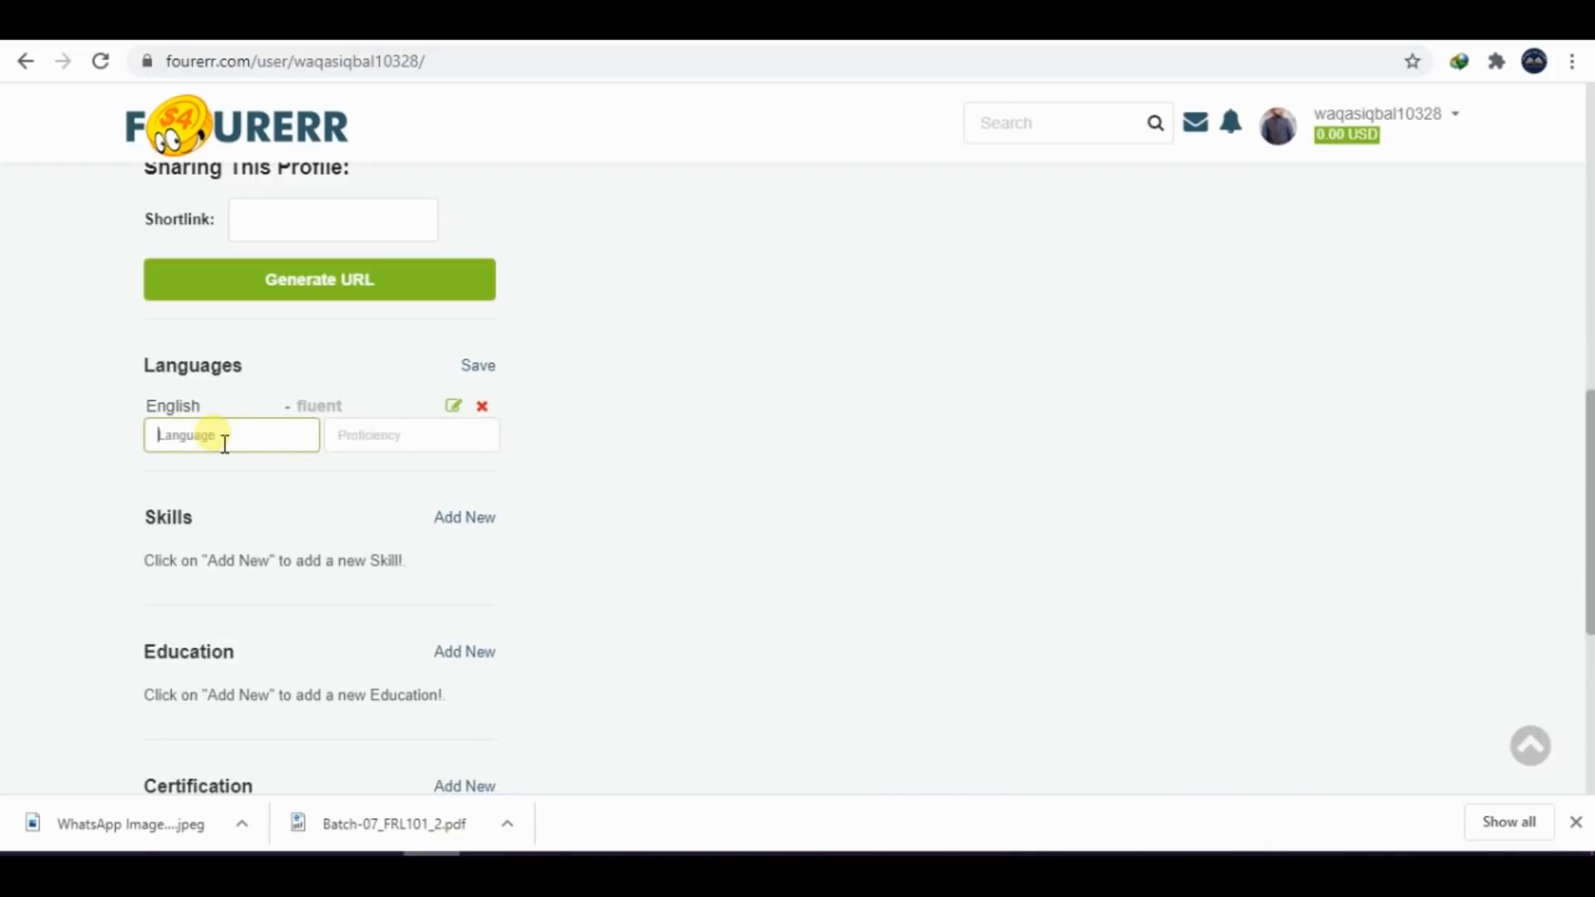
click(368, 438)
text(native)
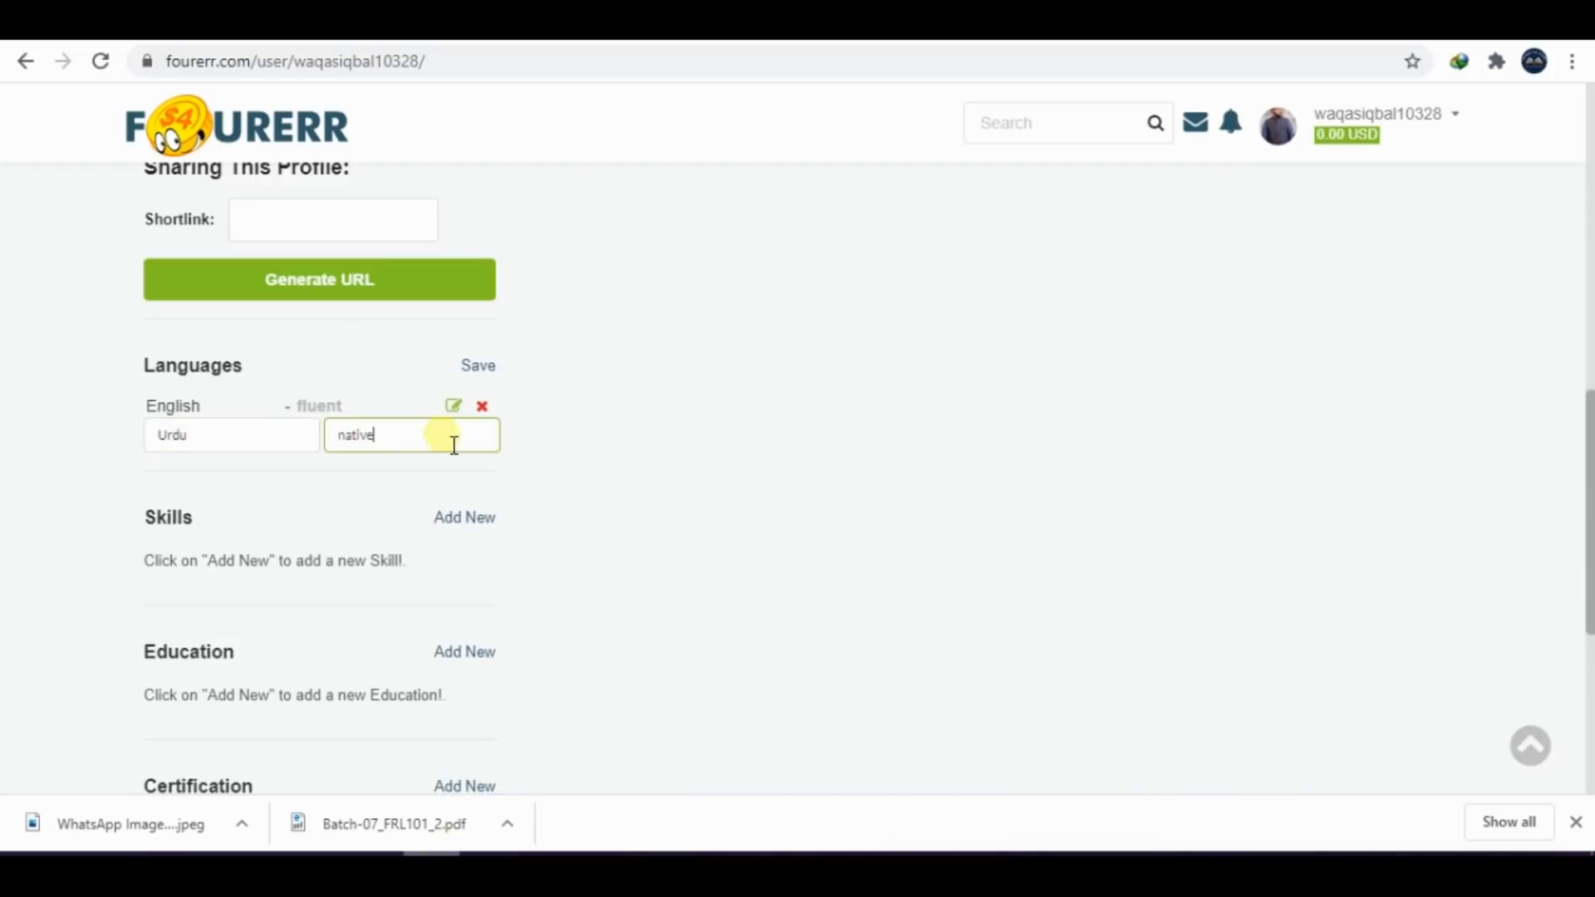
click(580, 331)
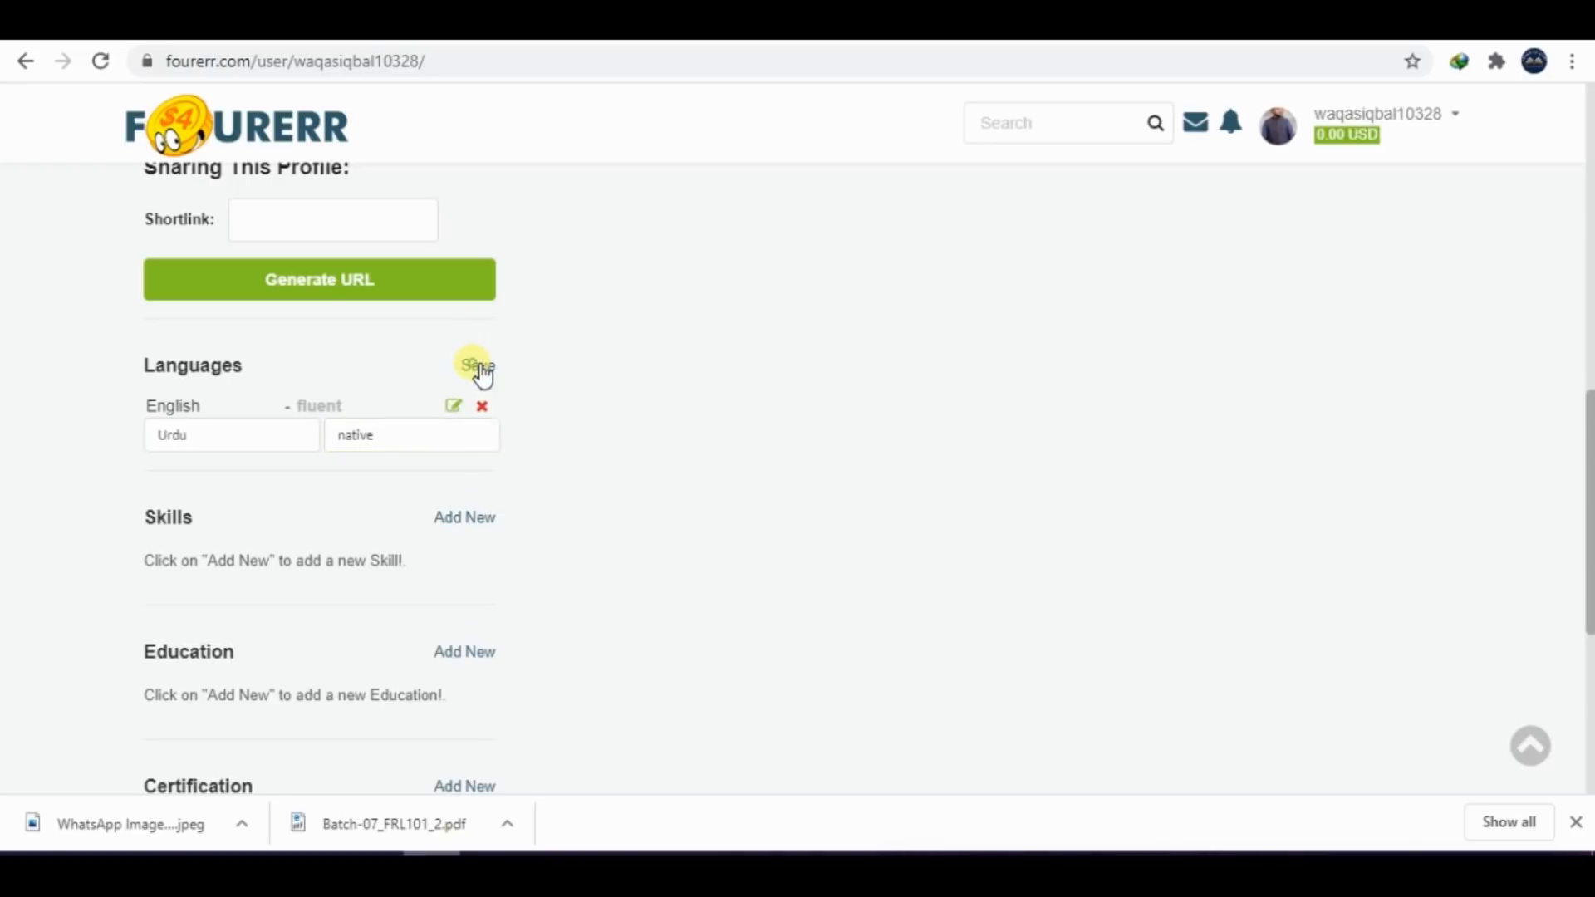
click(478, 367)
Add "Graphic design" to the profile's skills and save it
click(467, 507)
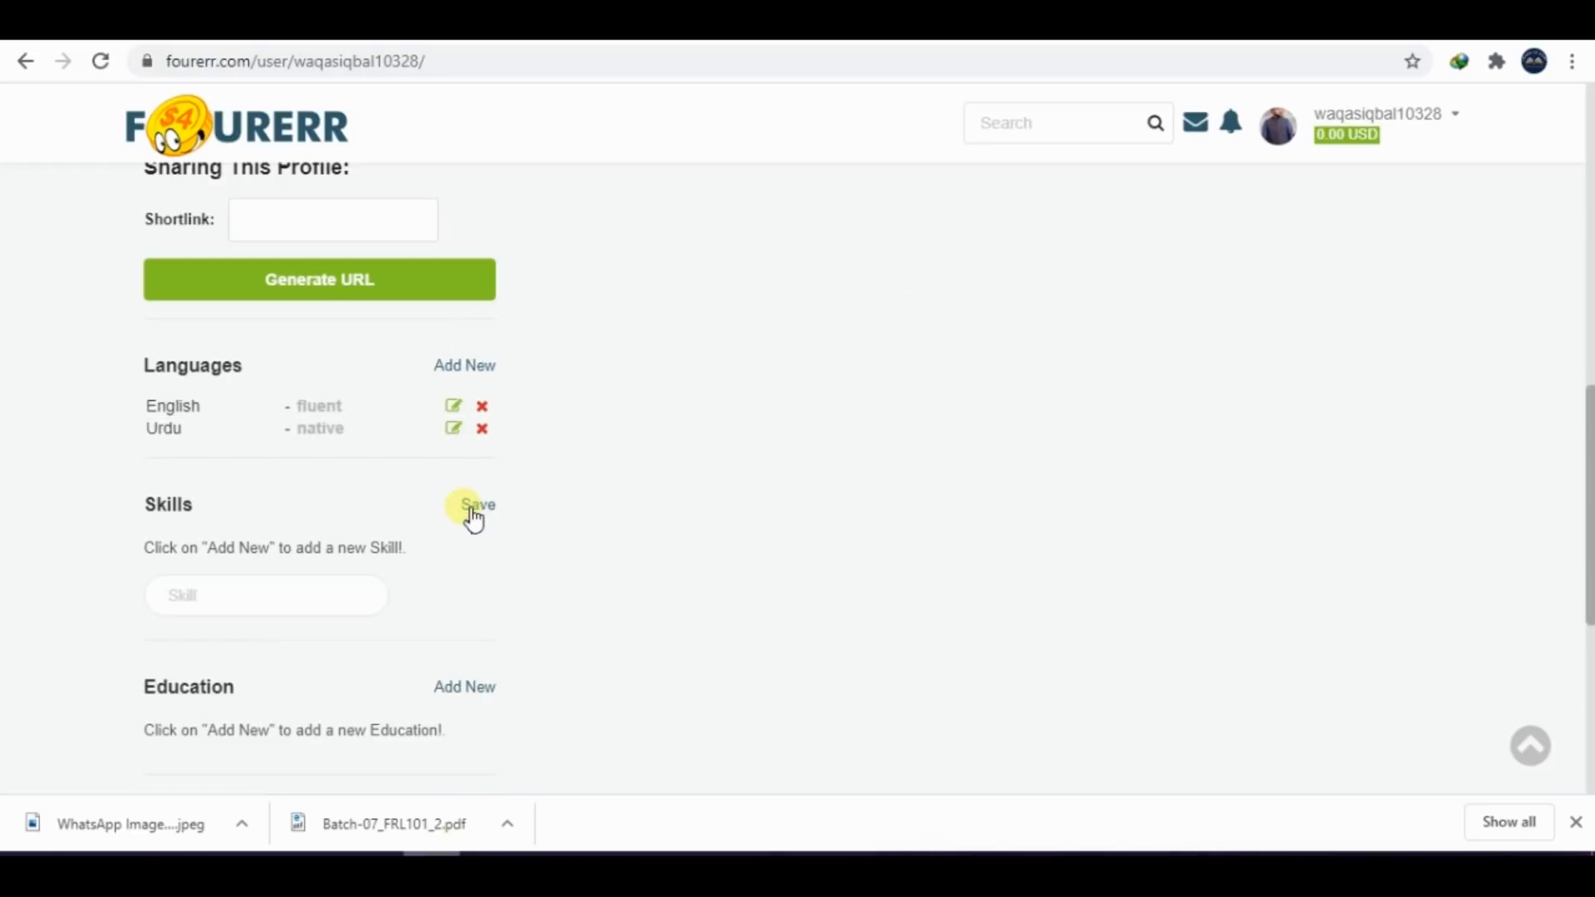
click(301, 598)
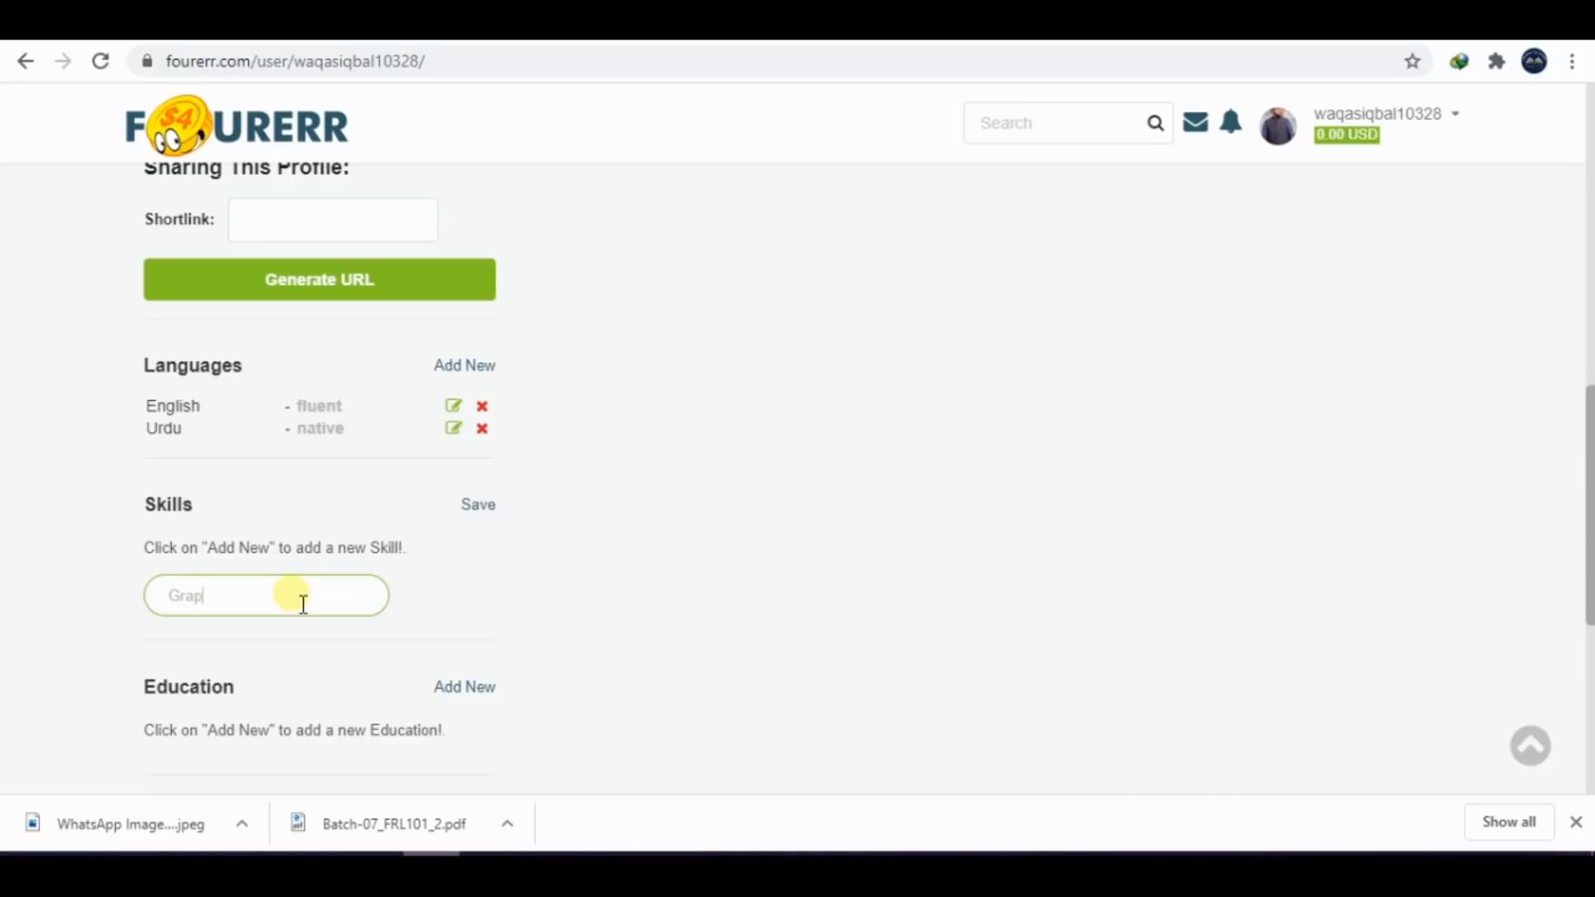
text(Graphic esign)
key(BackSpace)
key(BackSpace)
text(de)
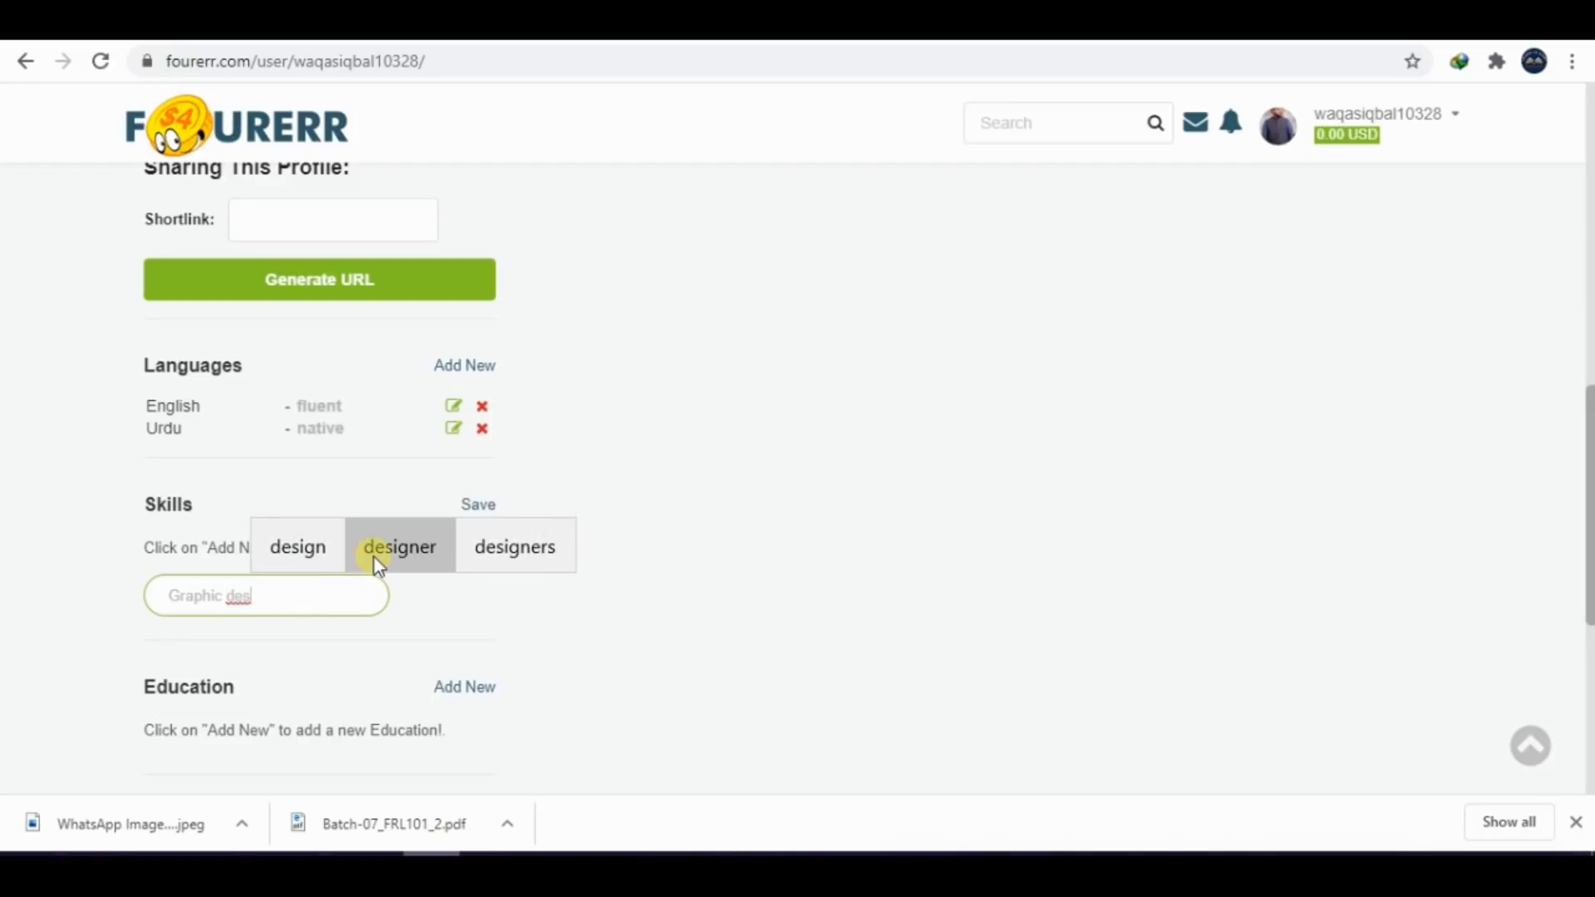
click(322, 550)
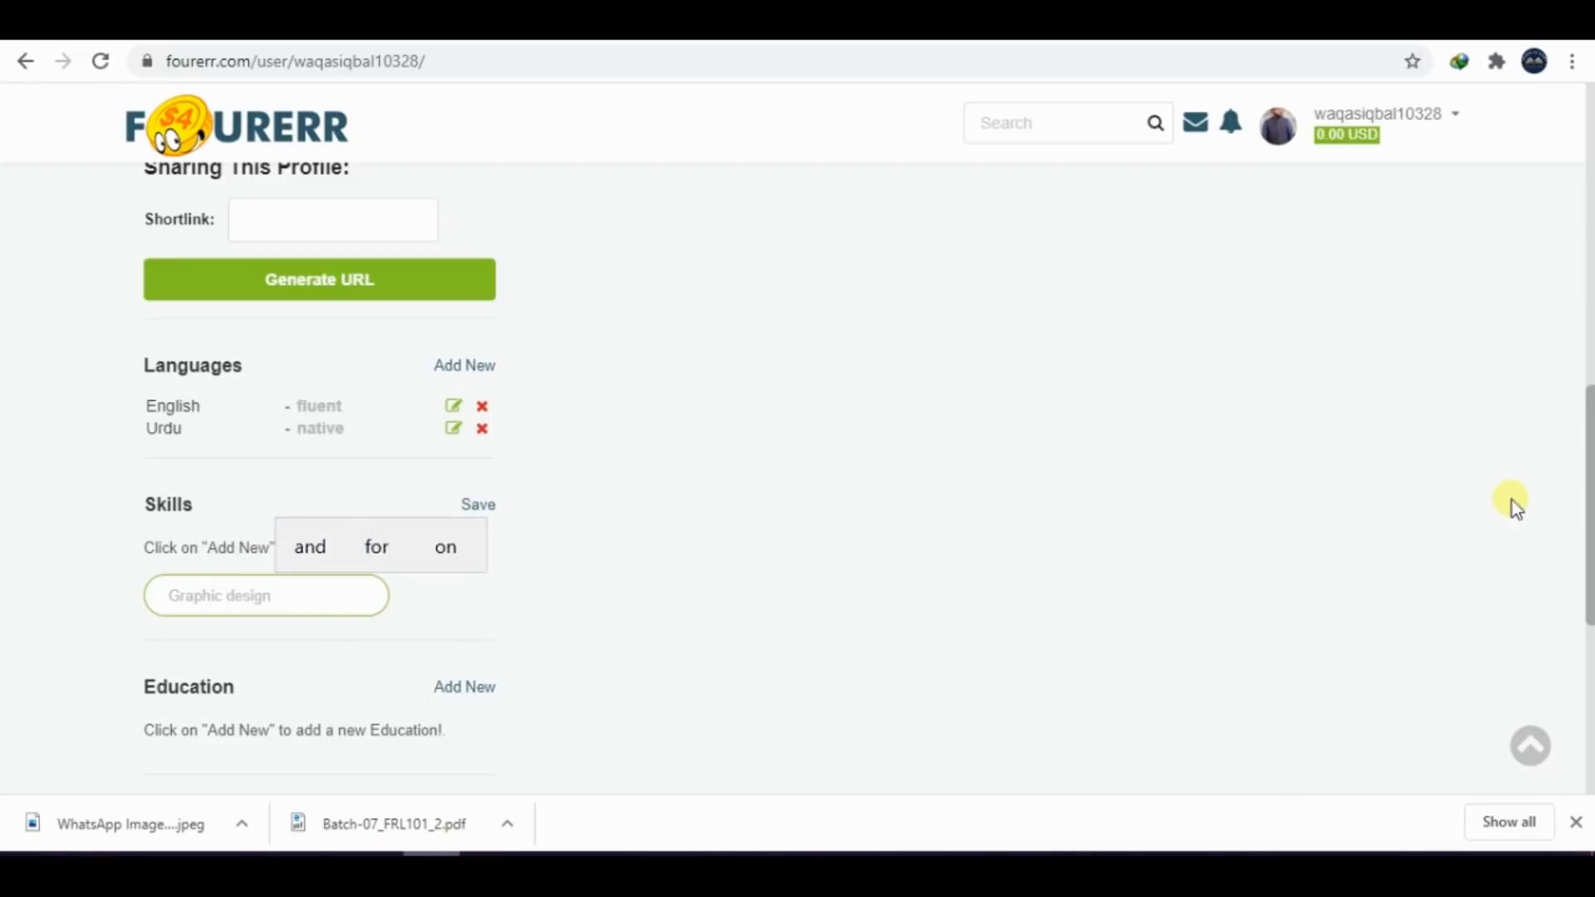
scroll(1581, 509, down, 1)
click(484, 418)
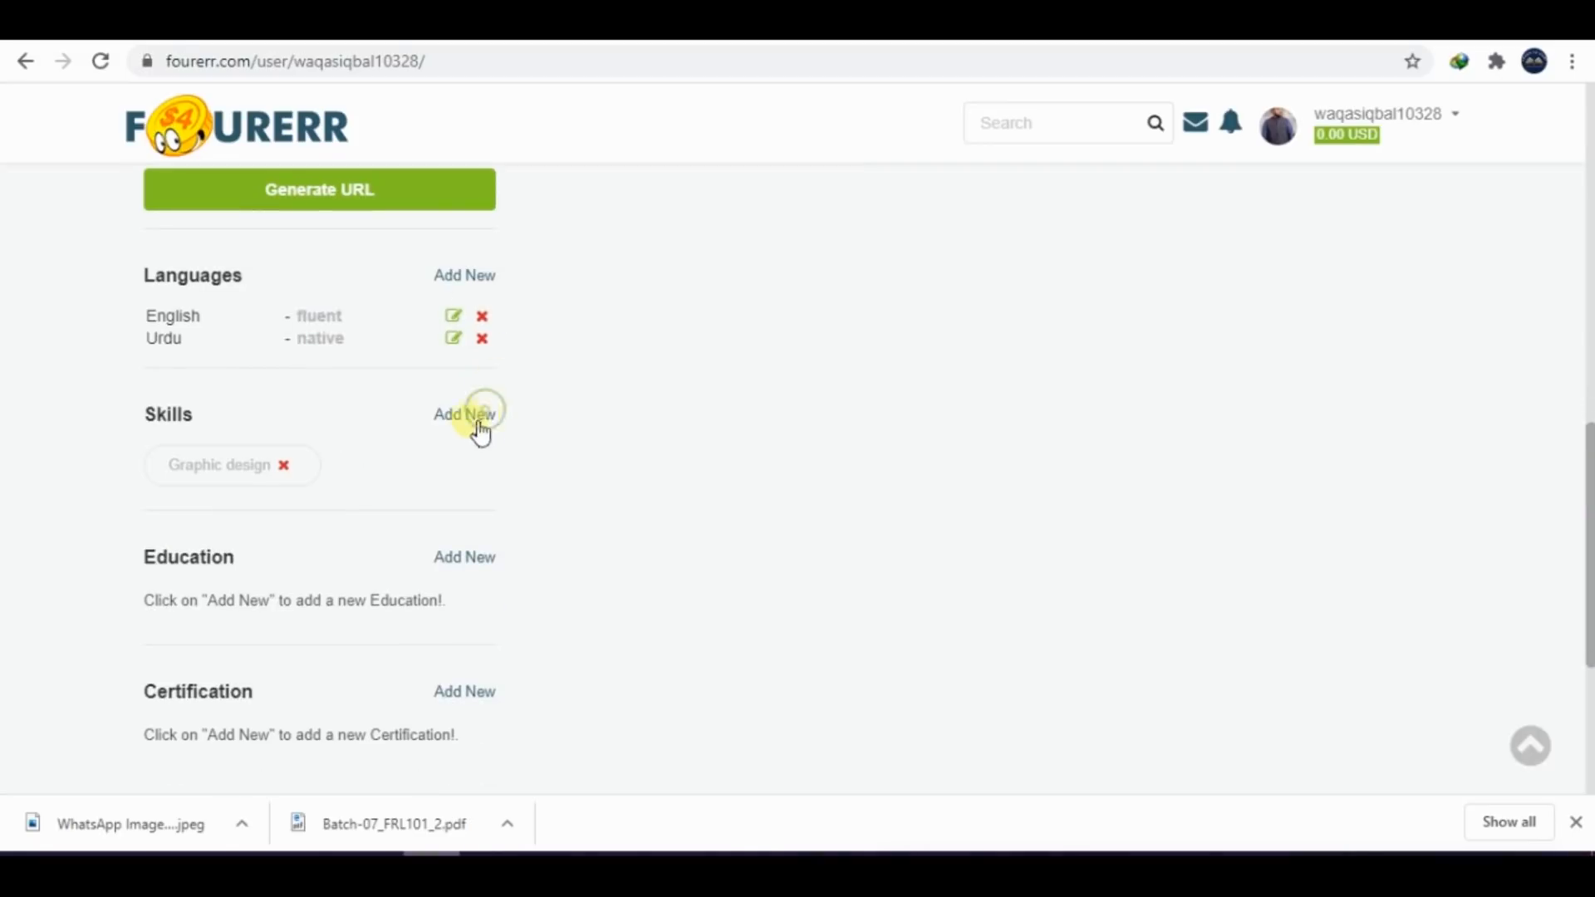
Add "pcb designing" as a second skill on the profile and save it
click(478, 422)
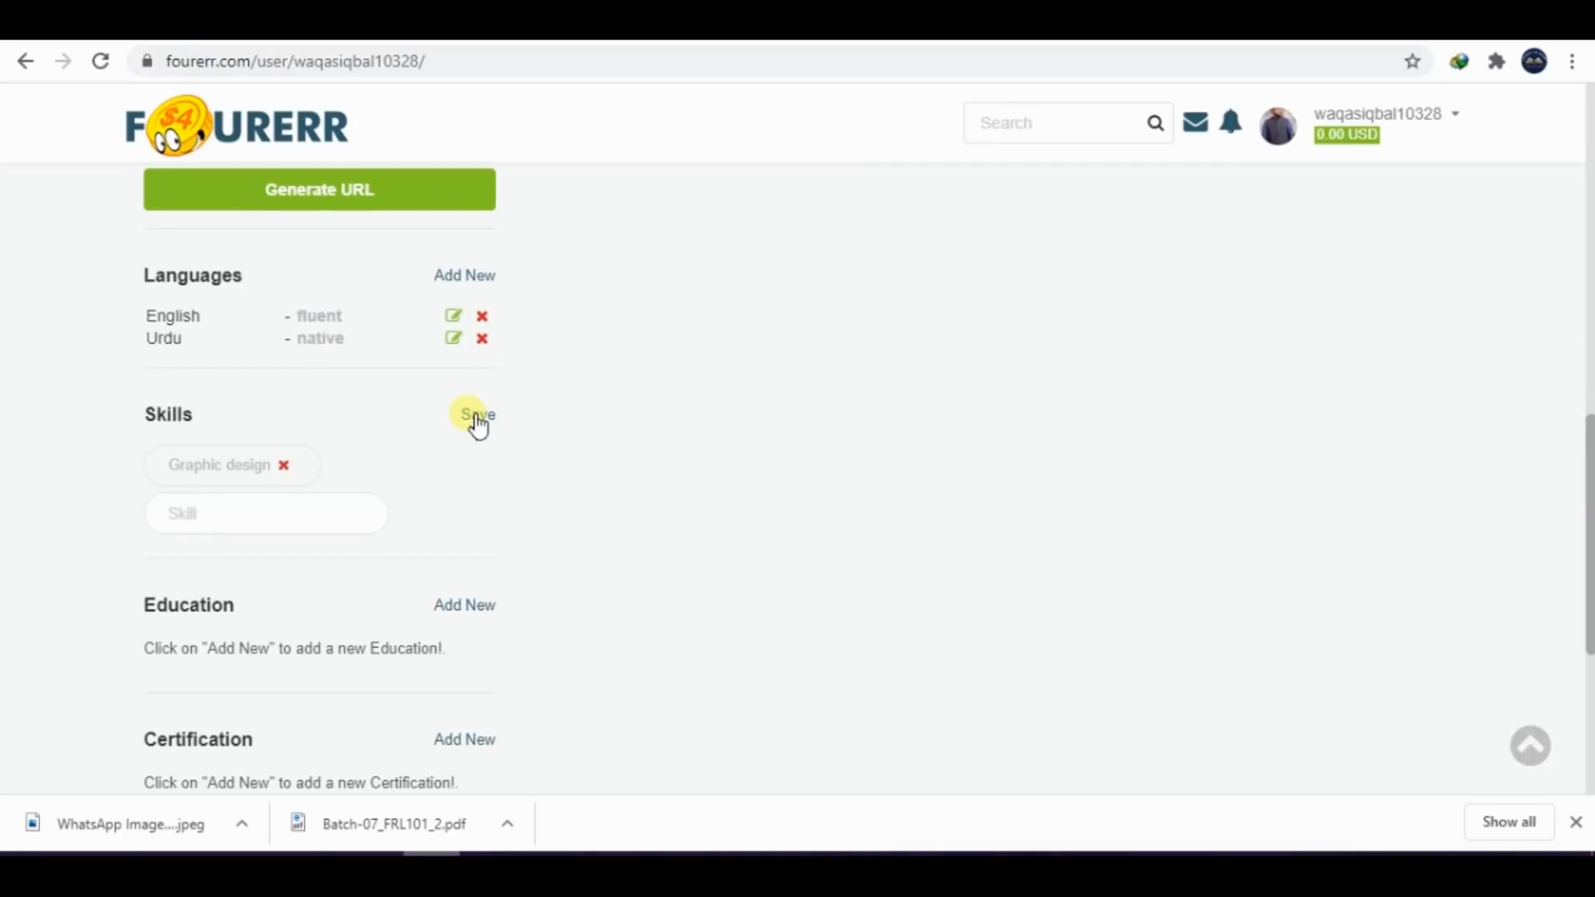
click(308, 521)
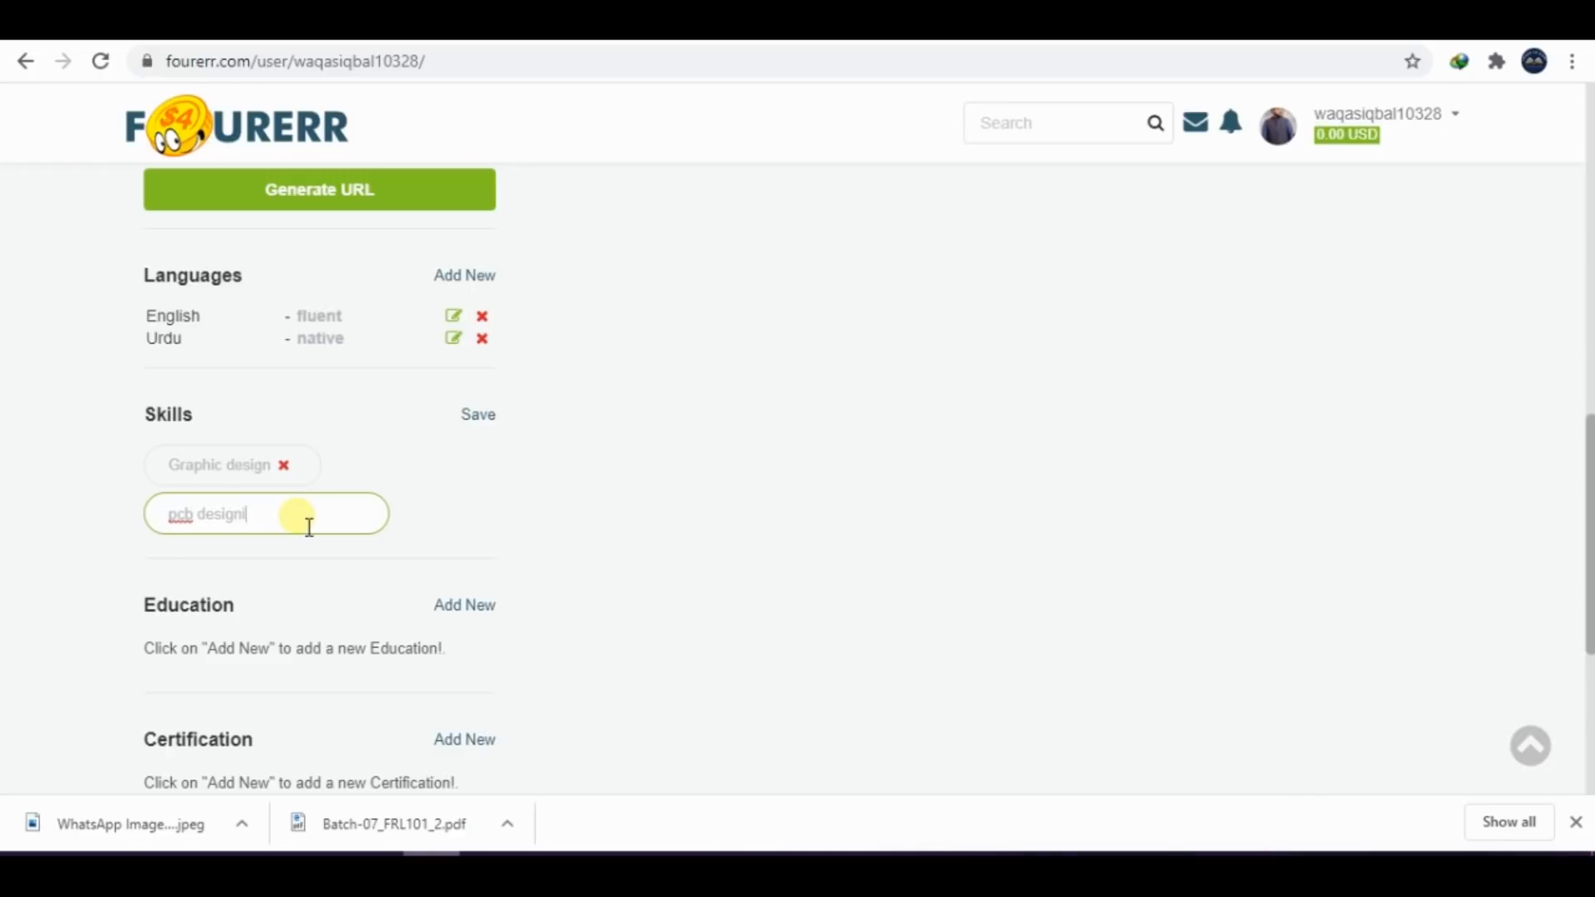
key(BackSpace)
click(479, 418)
Start a new education entry on the profile with "Air University" as the school
scroll(1475, 490, down, 3)
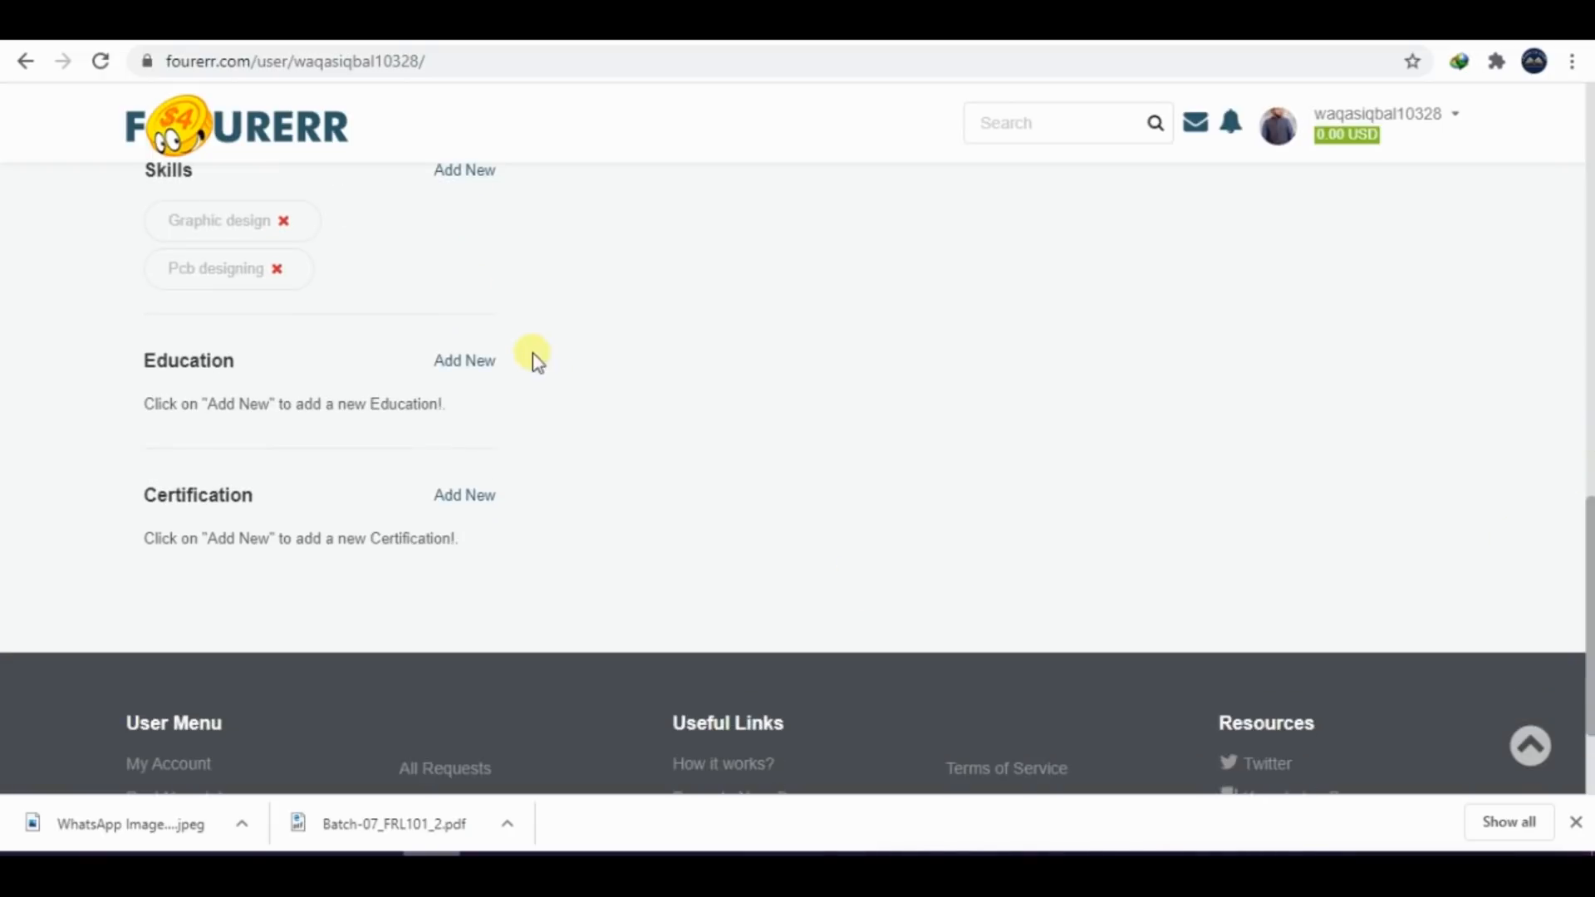
click(462, 363)
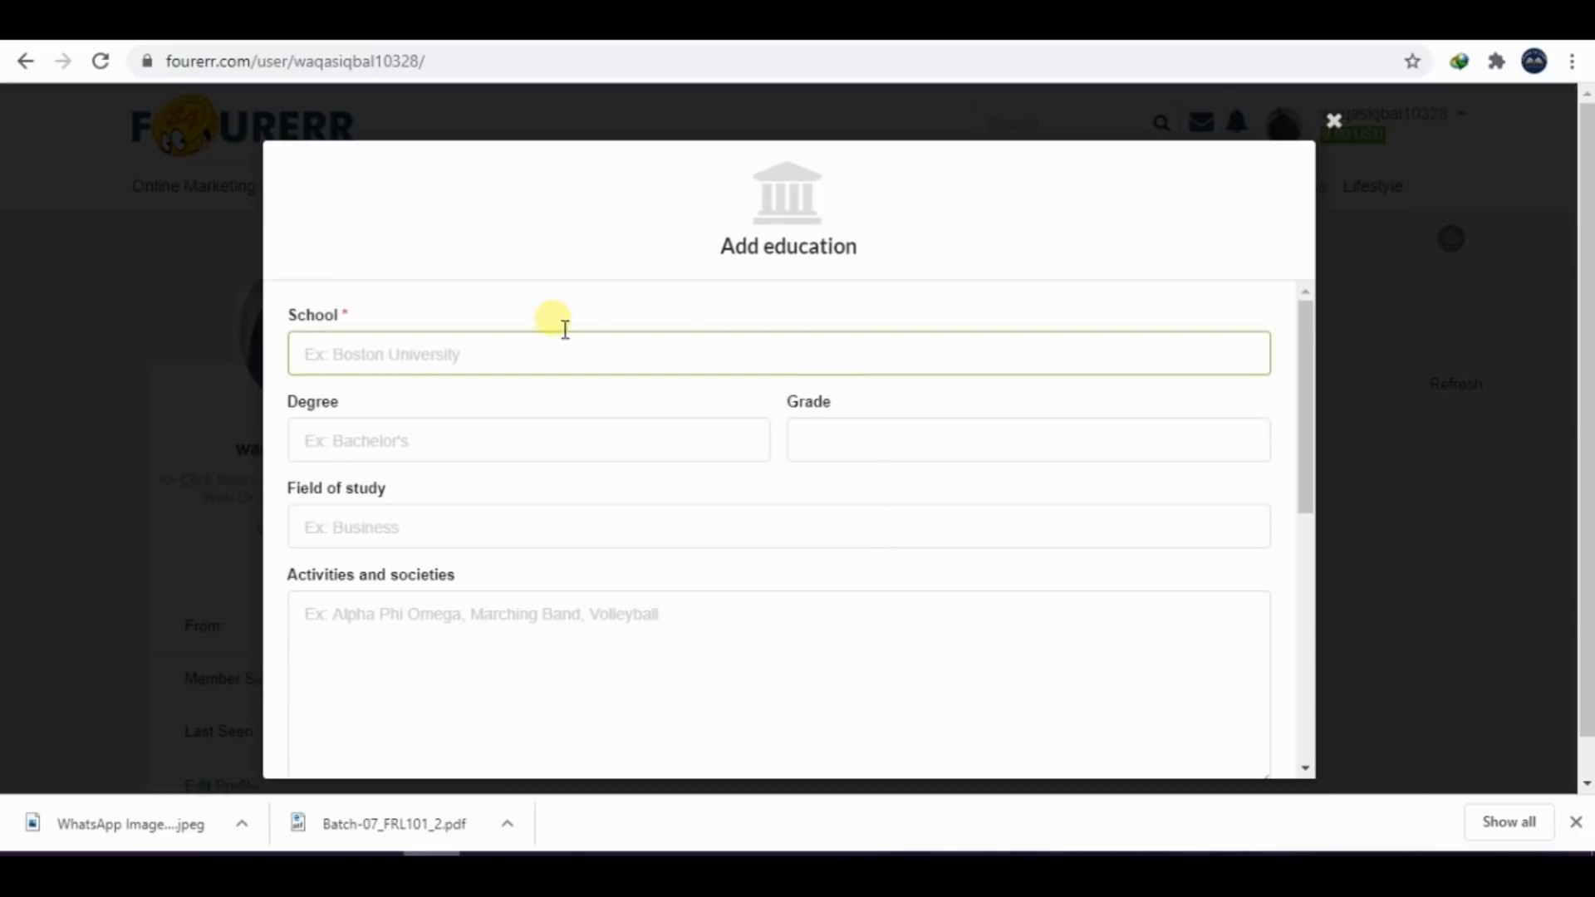
text(Ai)
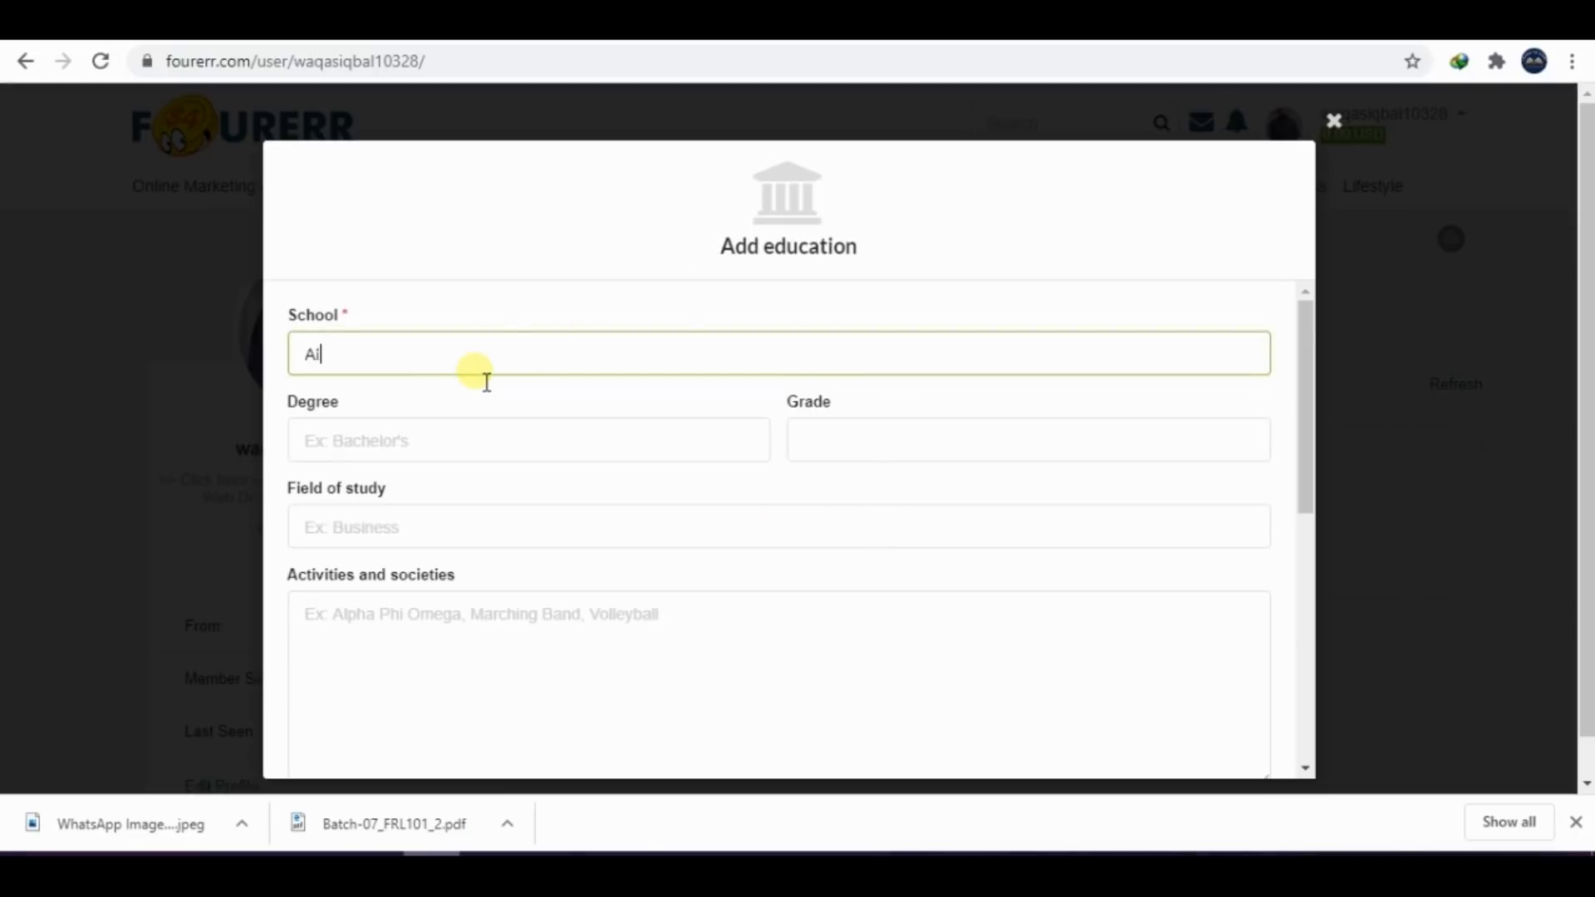
text(r Uni)
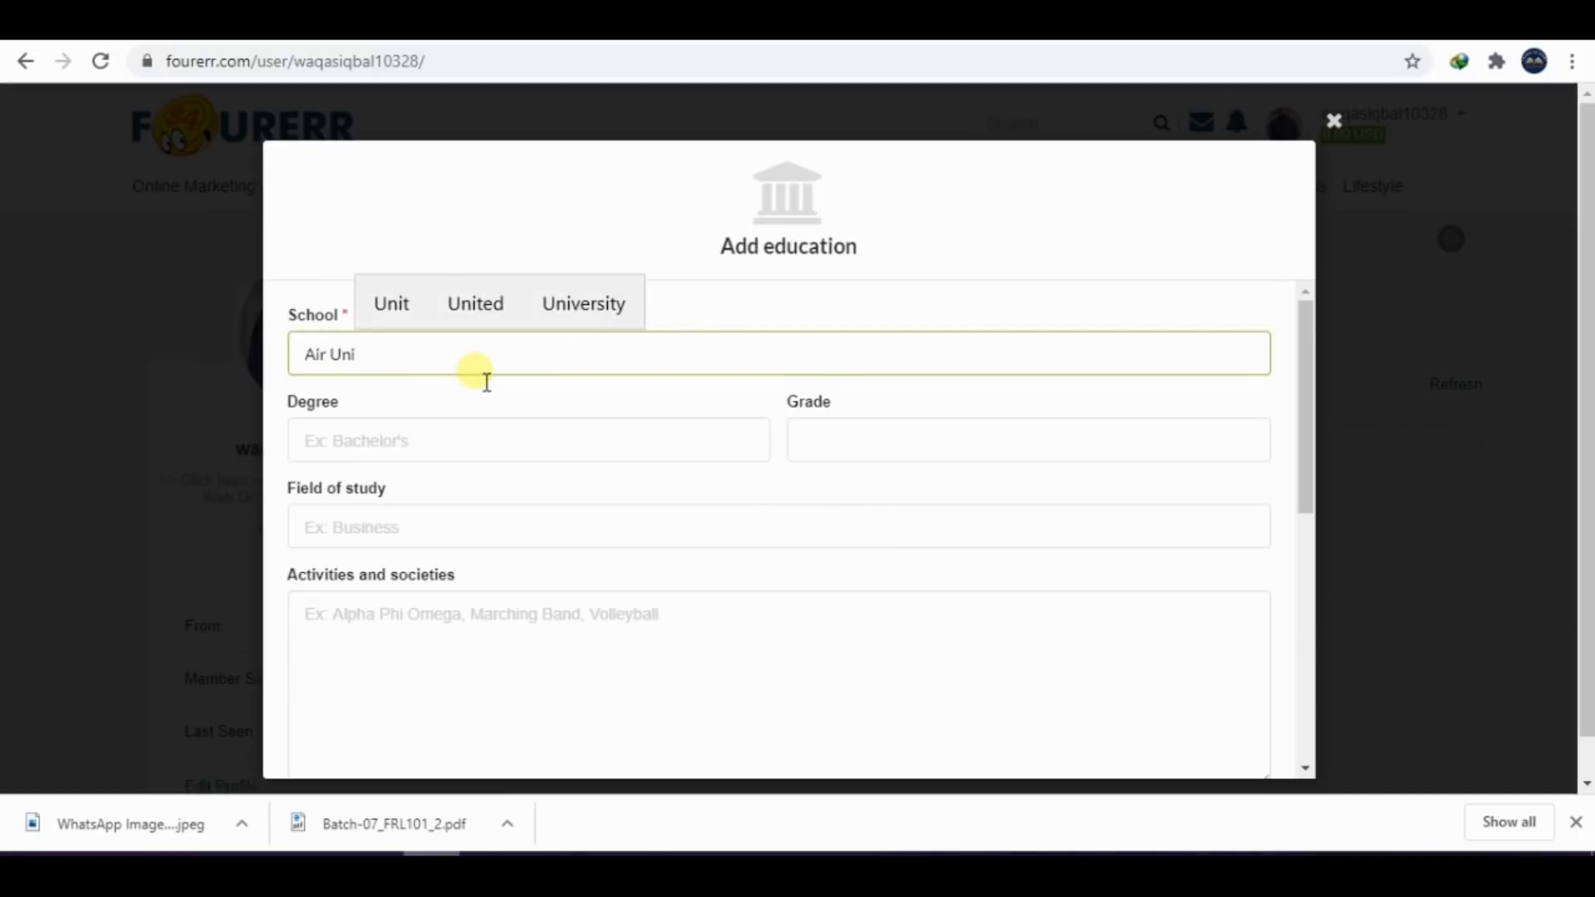
text(ve)
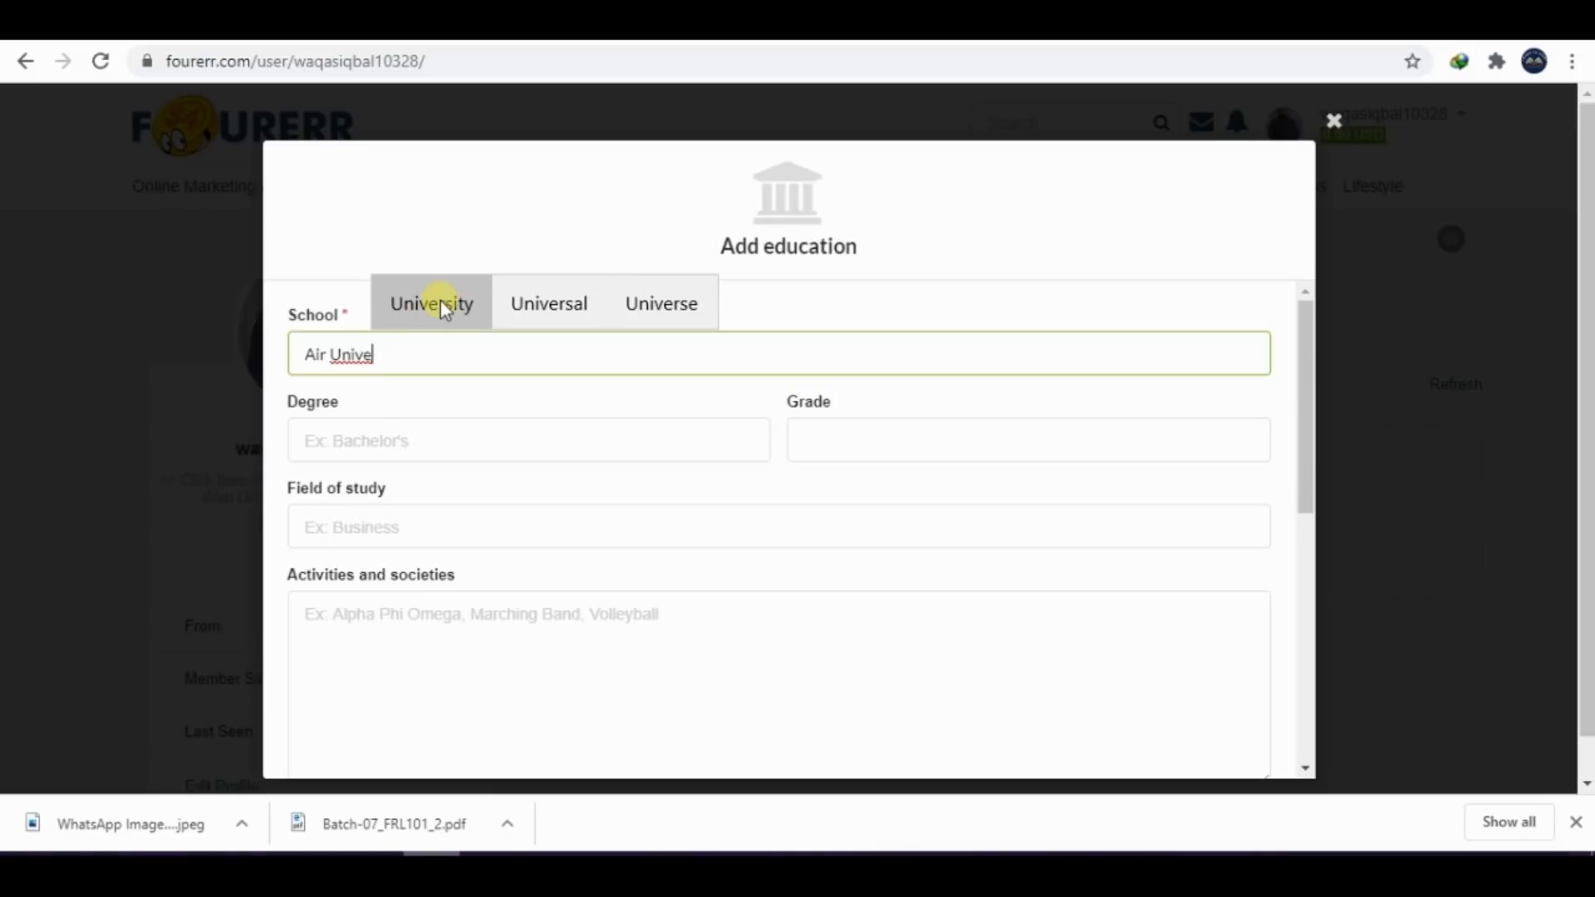
click(439, 306)
Set the education entry's degree to "Bachelor" and leave the grade empty
click(386, 448)
text(B)
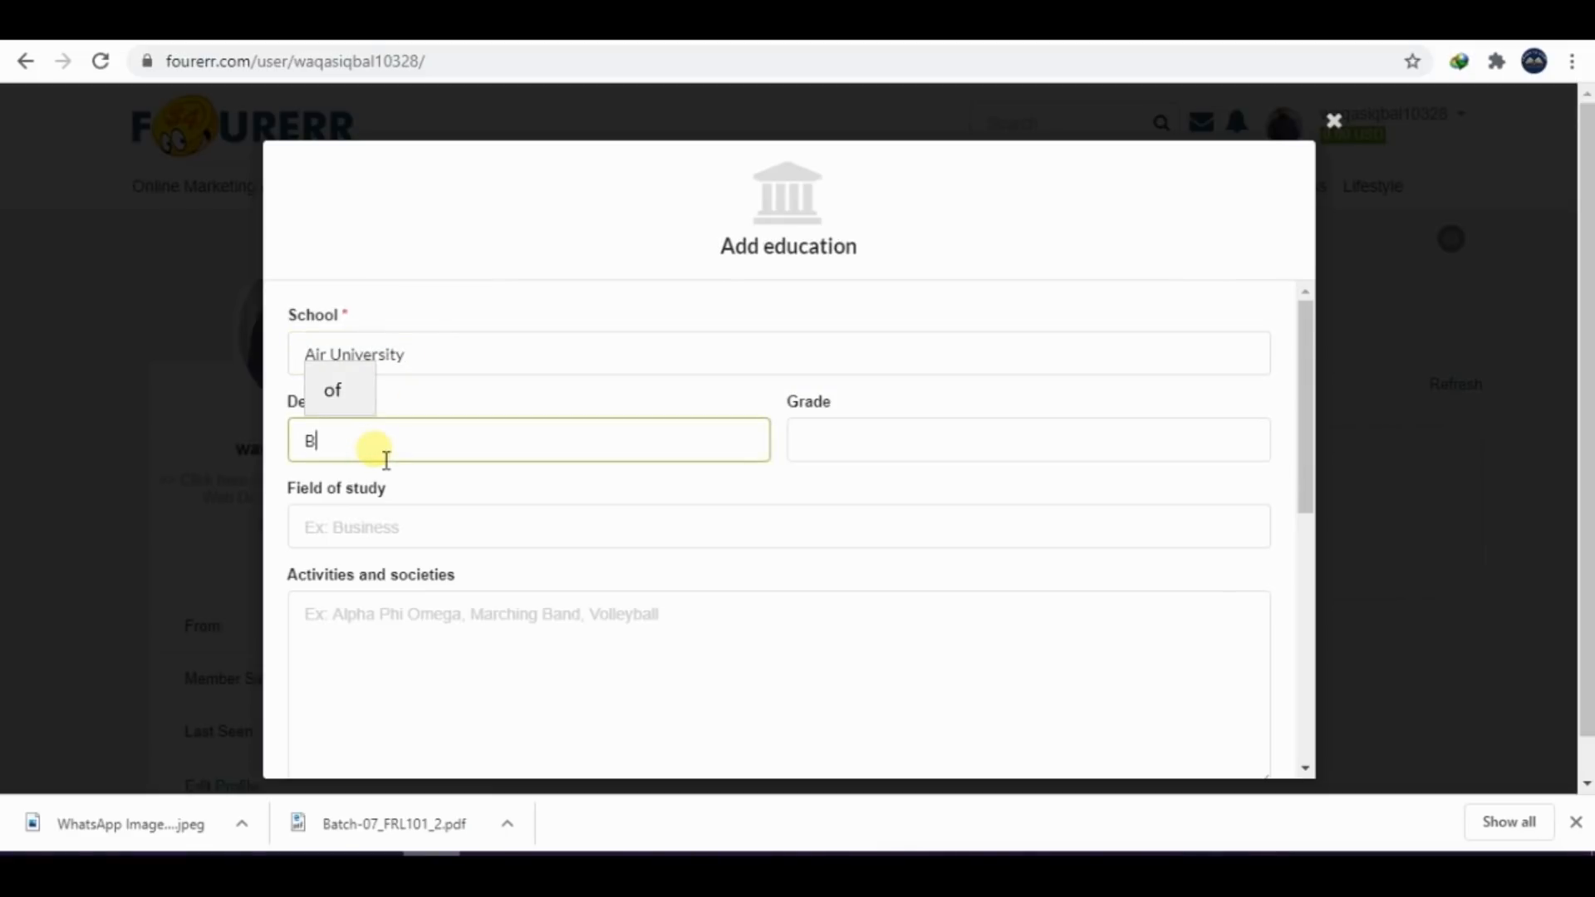
text(ach)
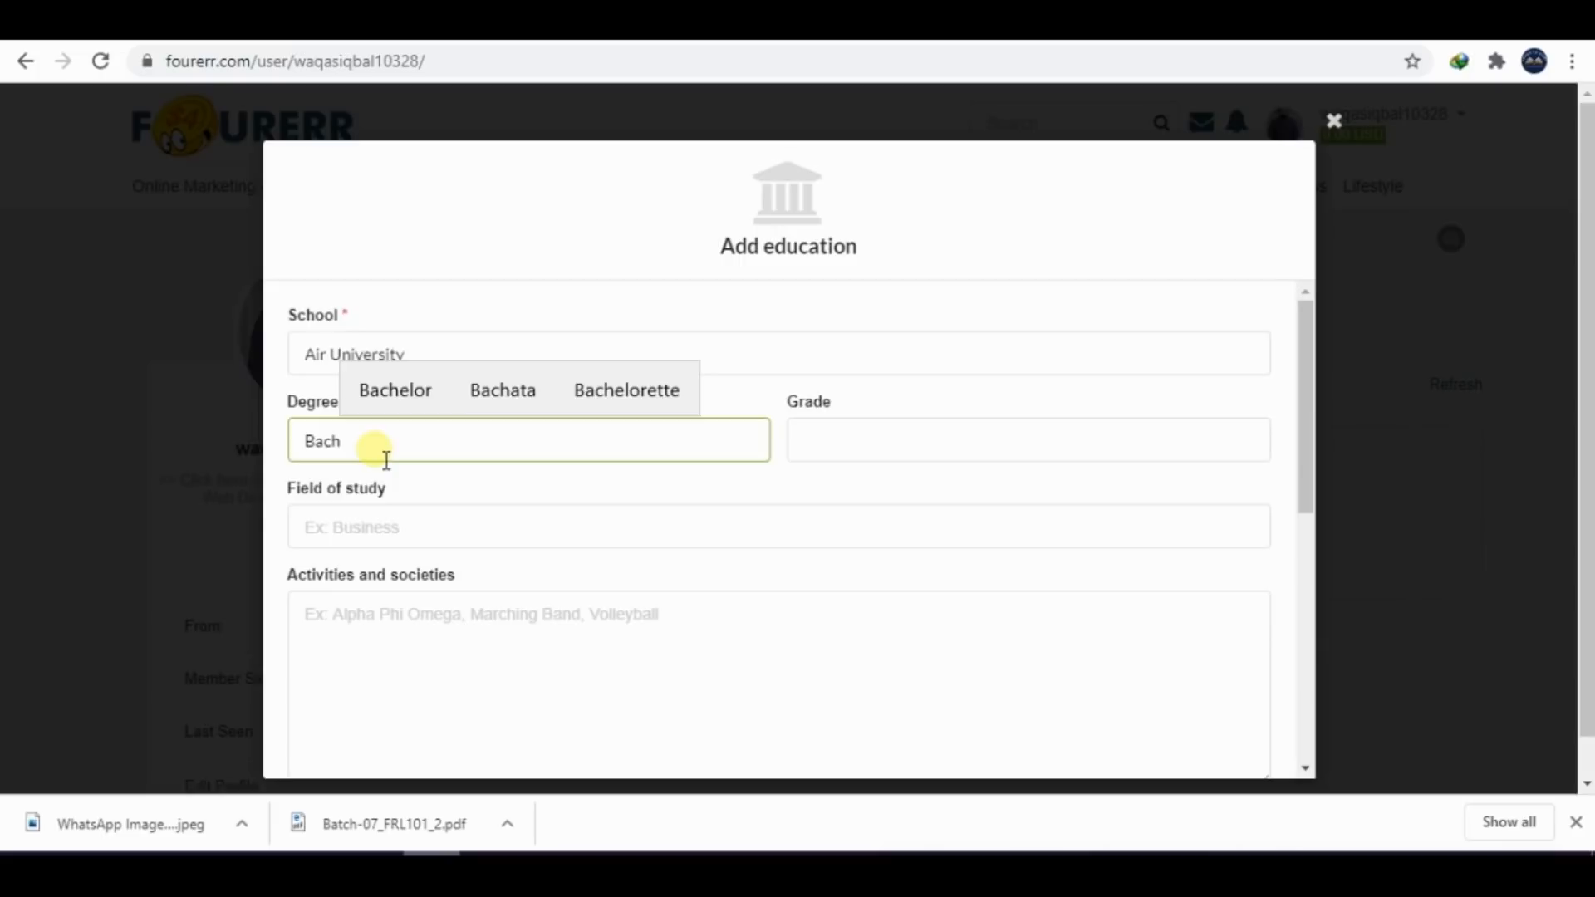
click(412, 392)
click(944, 441)
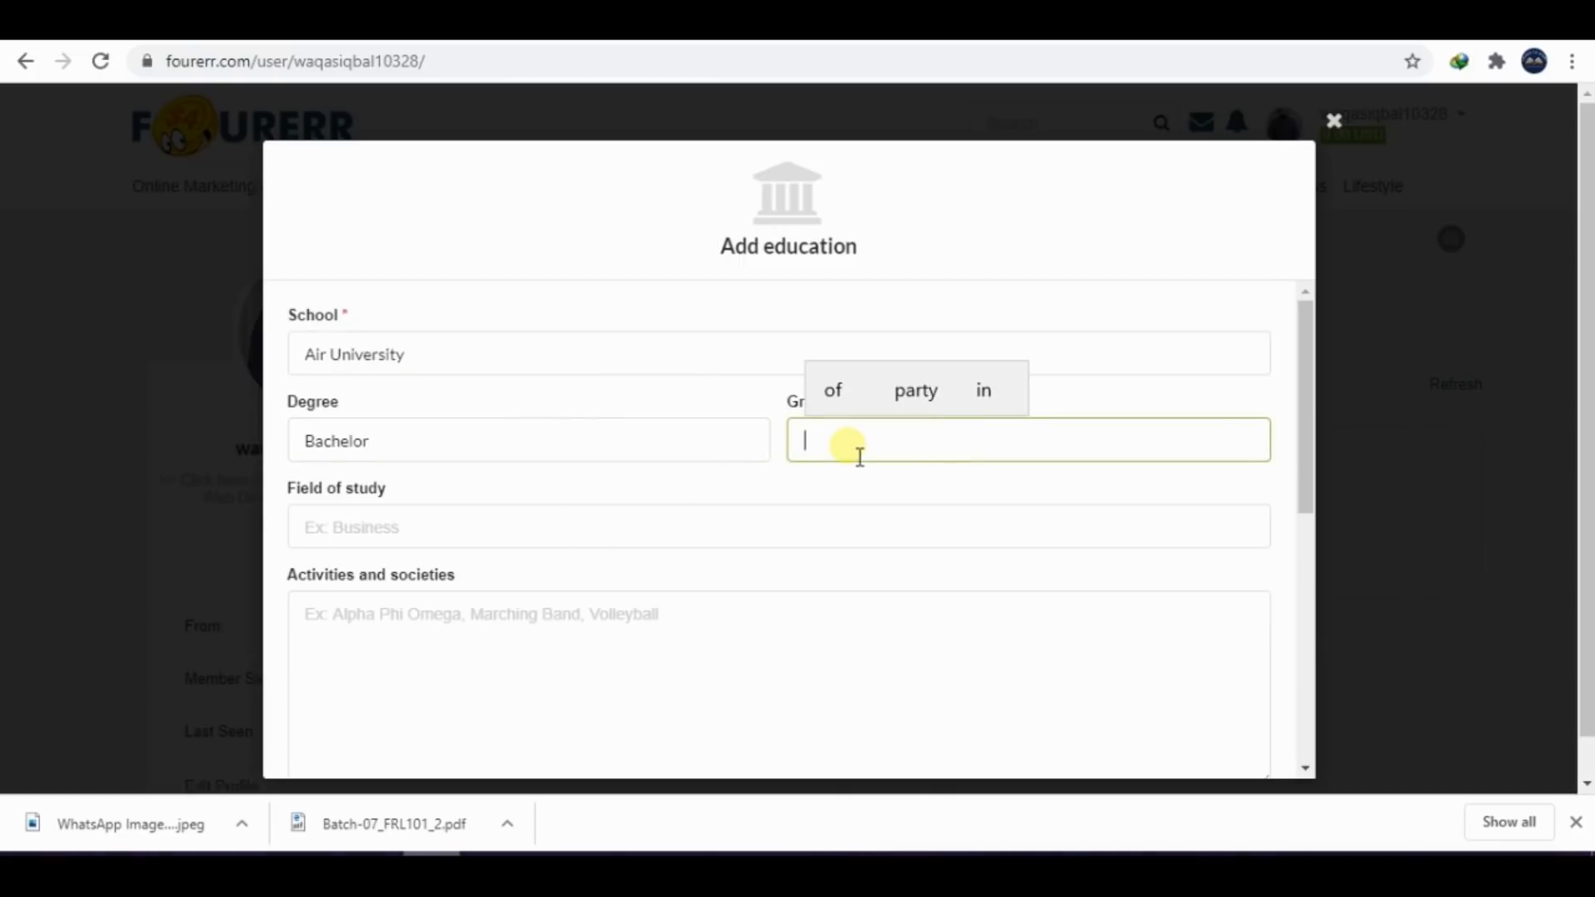
text(A)
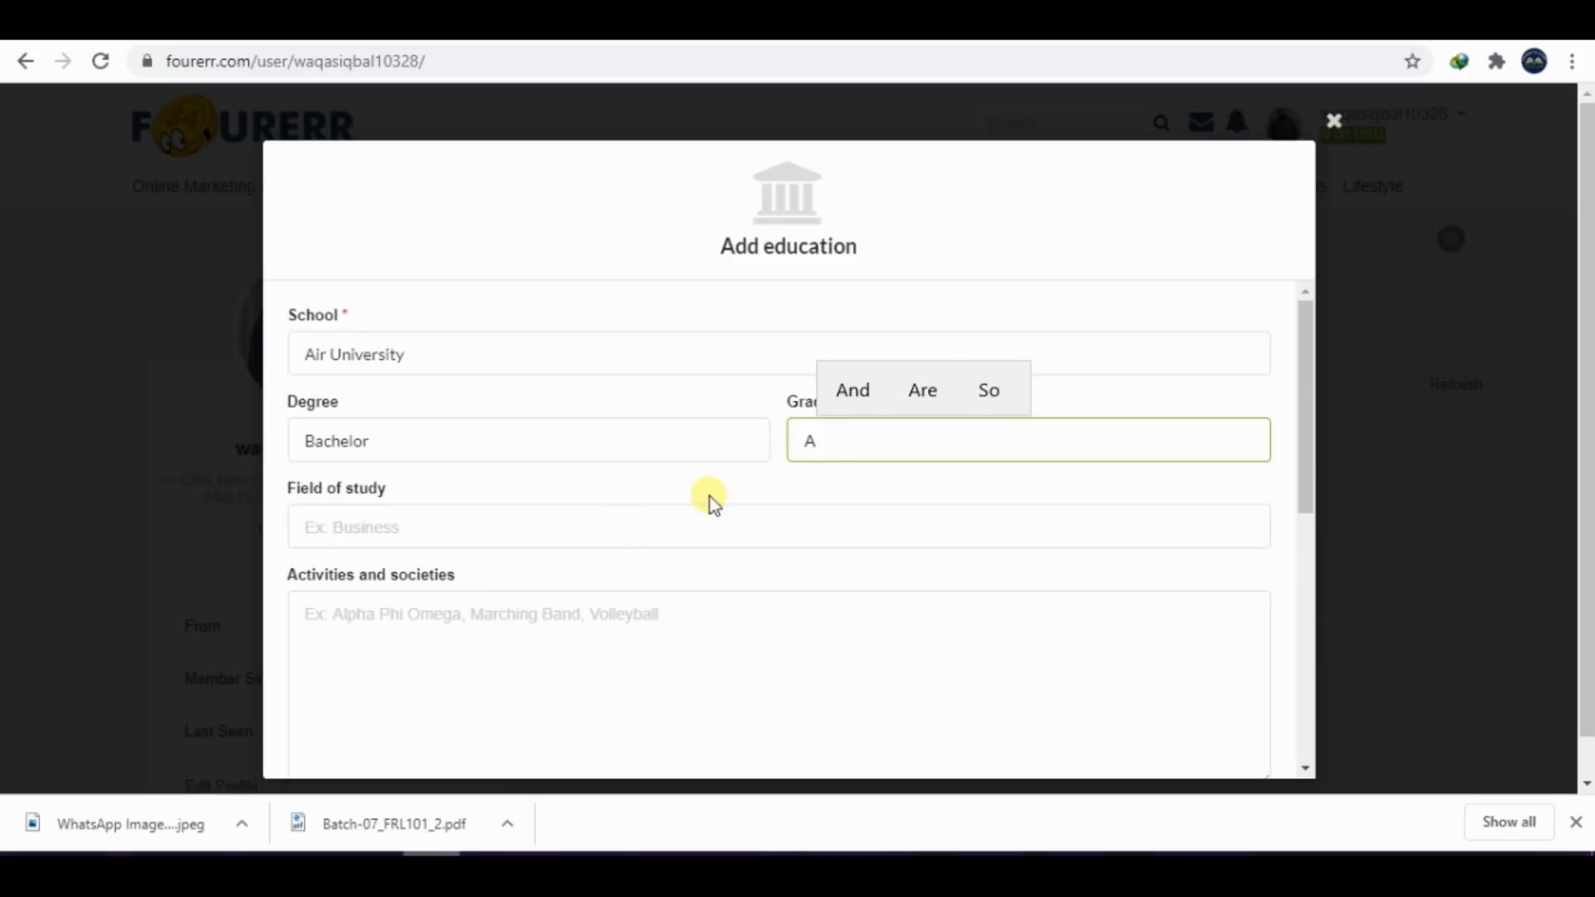
key(BackSpace)
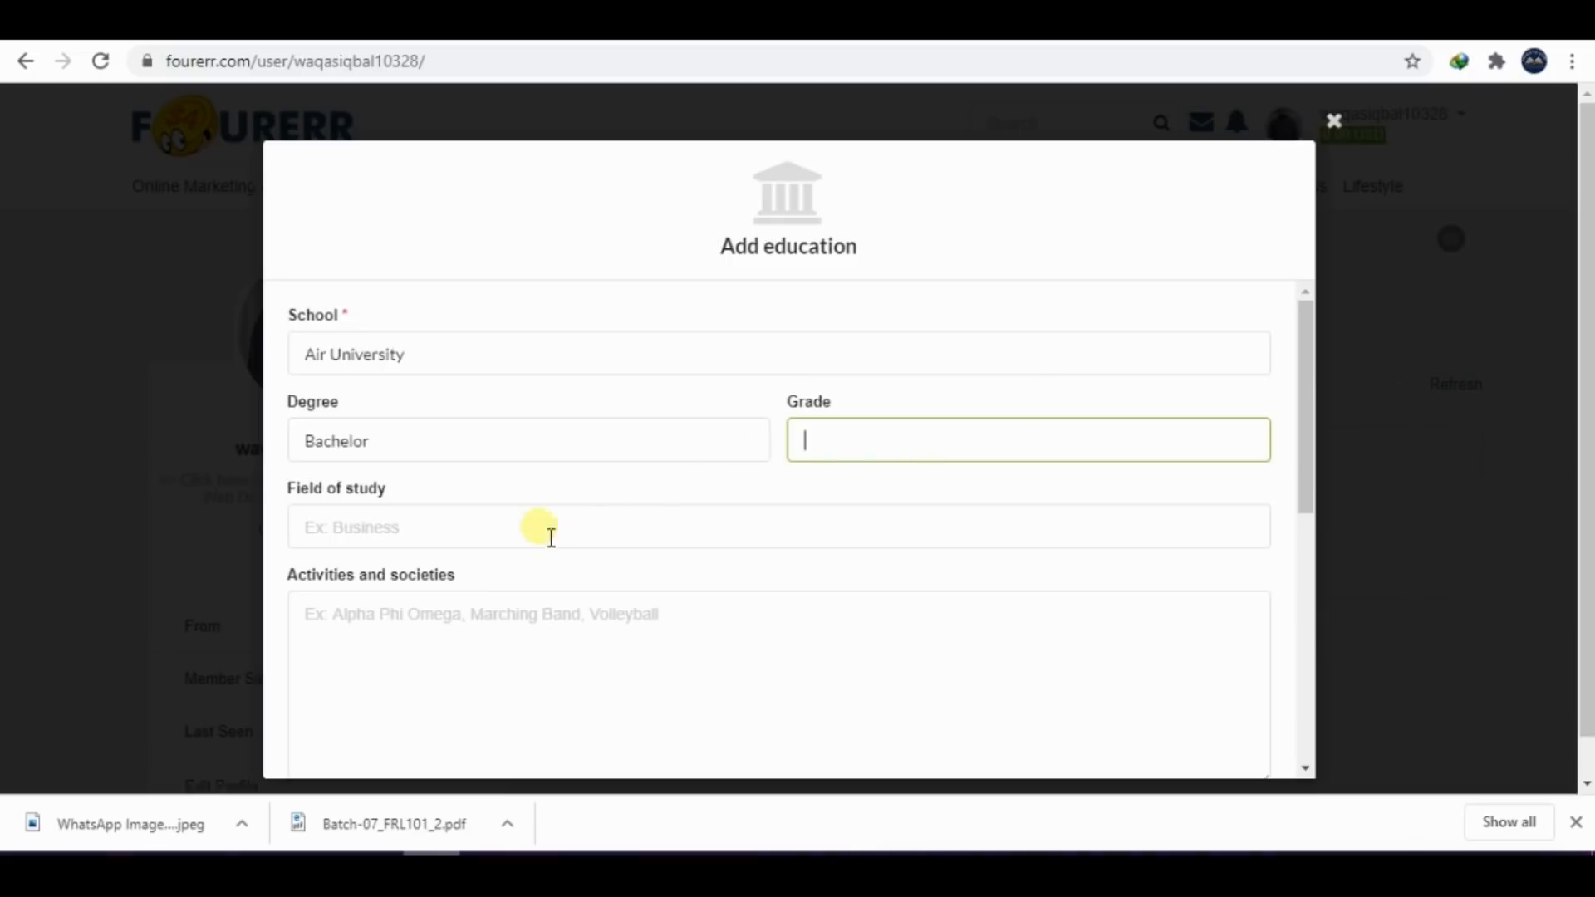
Enter "Bachelor in Electrical engineering" as the education entry's field of study
click(497, 538)
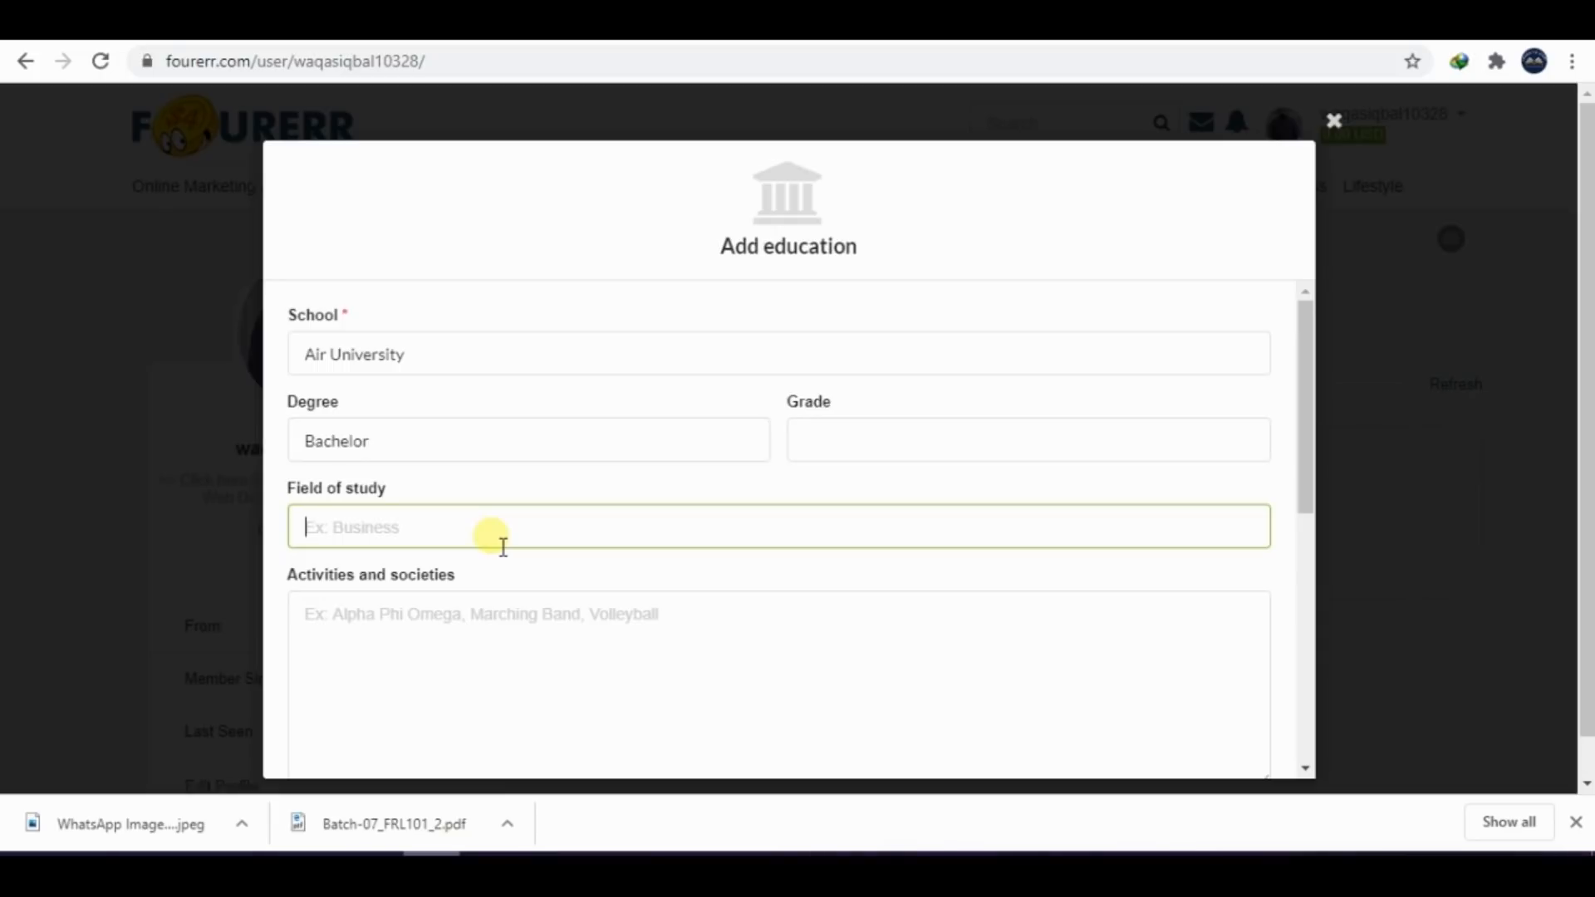
text(BAch)
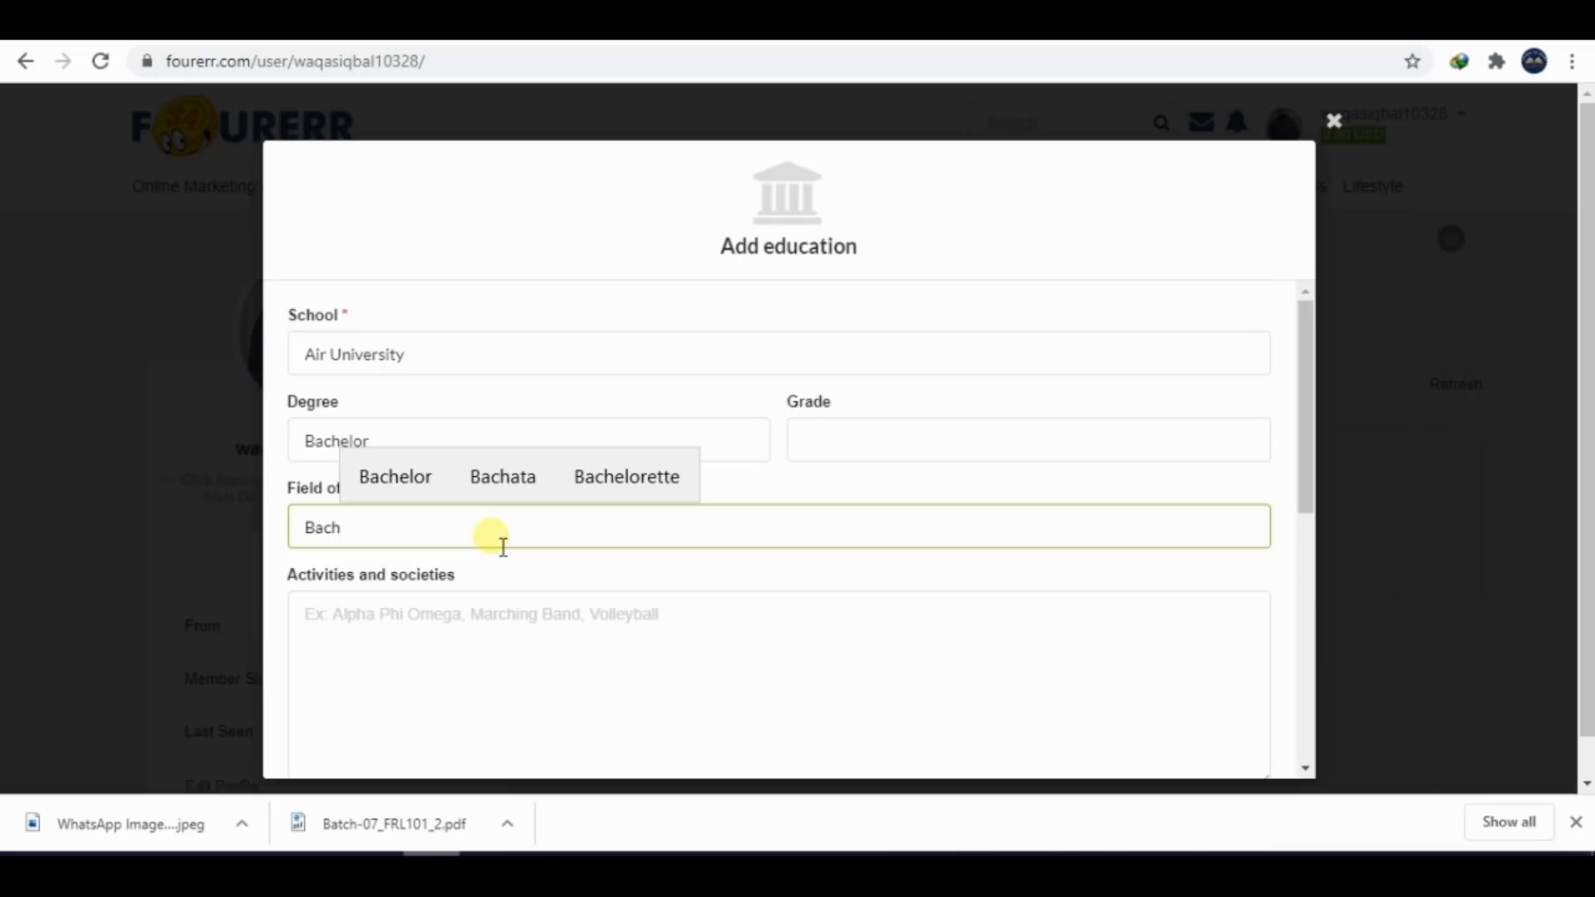
click(445, 495)
text(in)
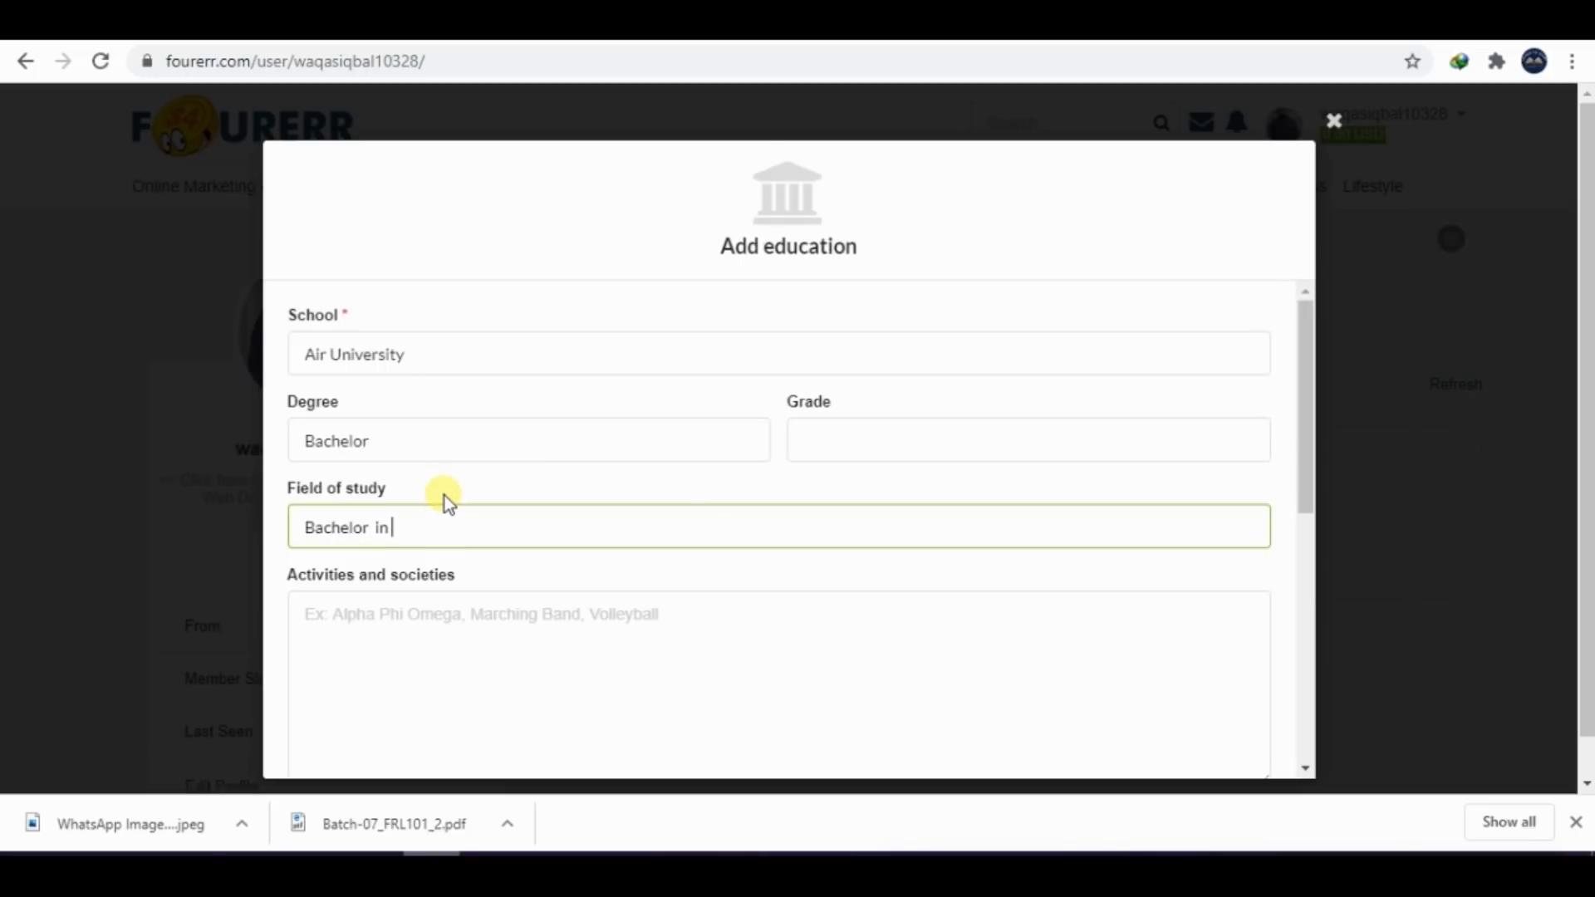
text( Elec)
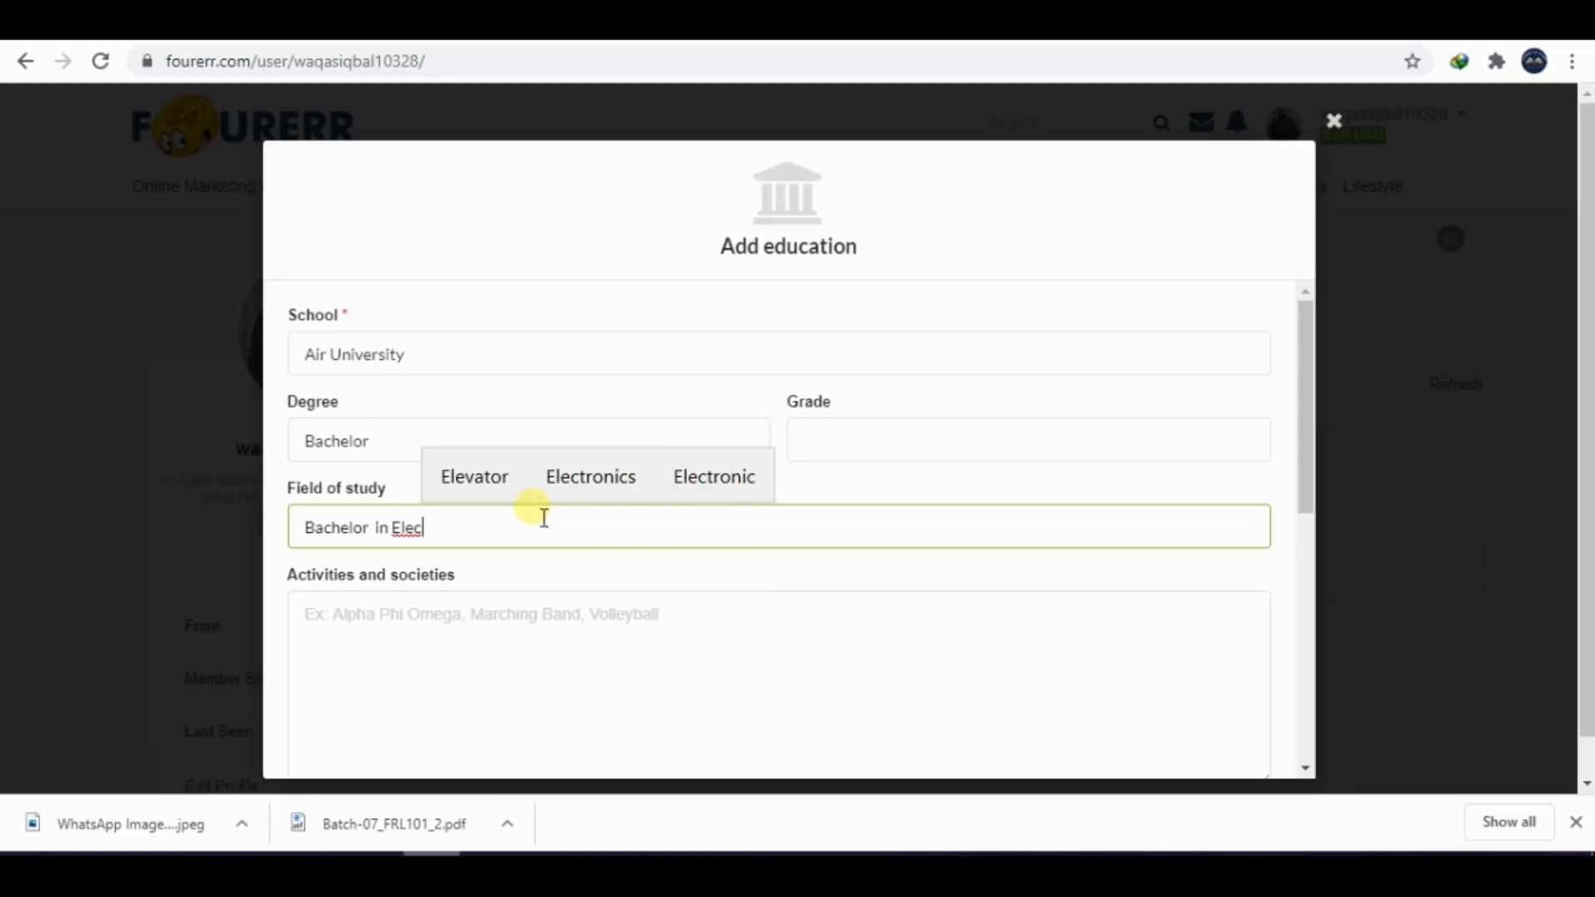
text(al)
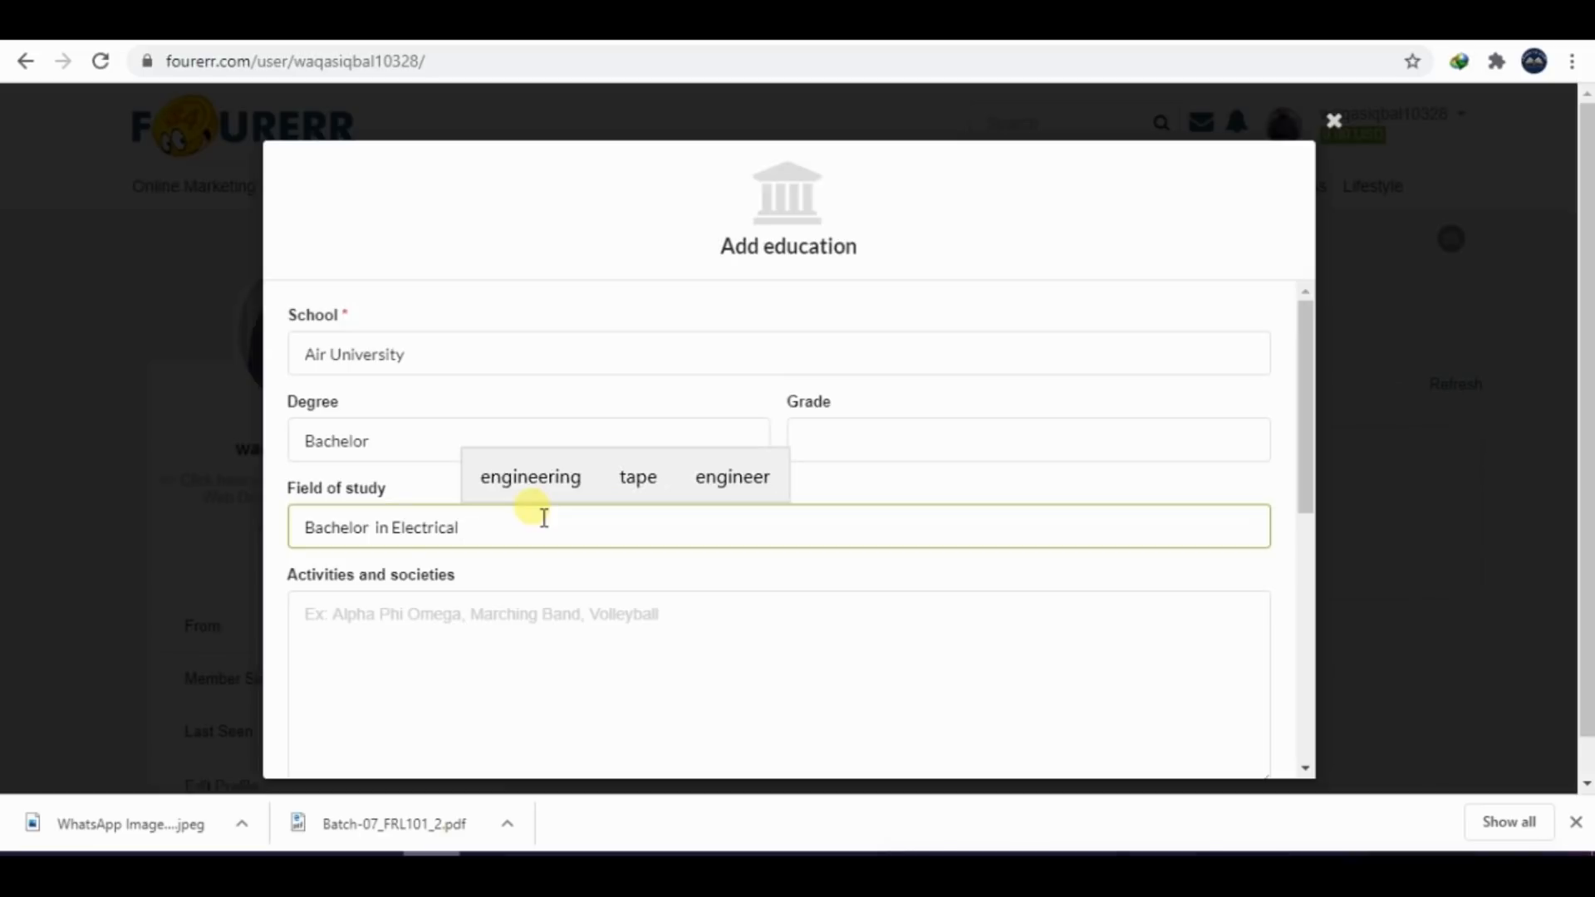
click(528, 476)
Set the education period from 2016 to 2018, leaving activities and societies empty
click(414, 618)
scroll(1586, 553, down, 1)
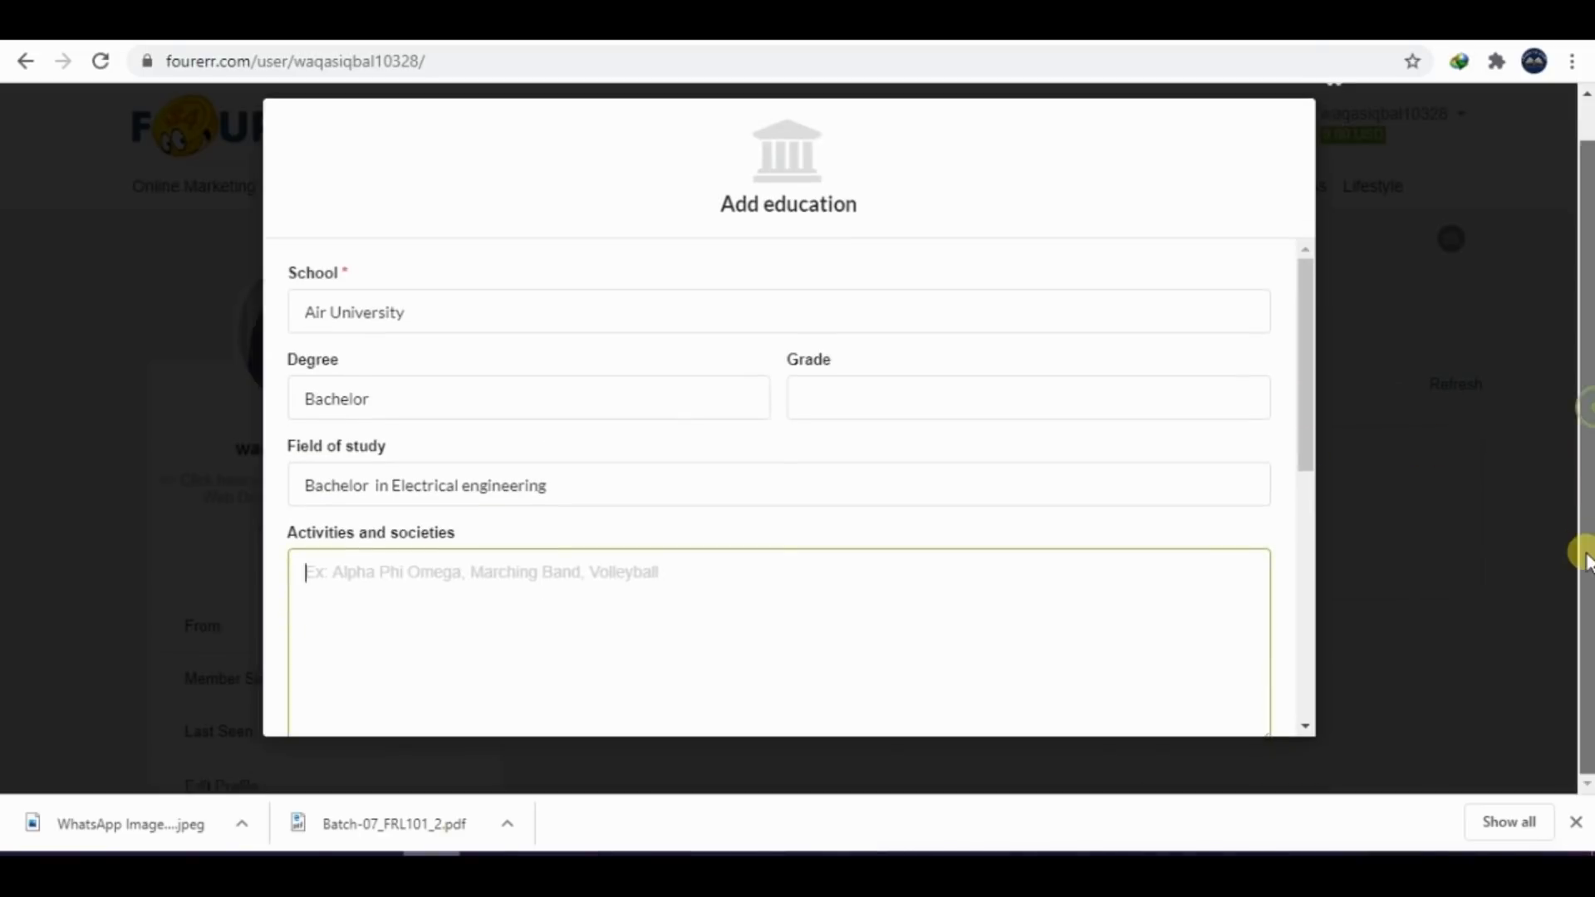
drag(1308, 415, 1283, 573)
click(661, 432)
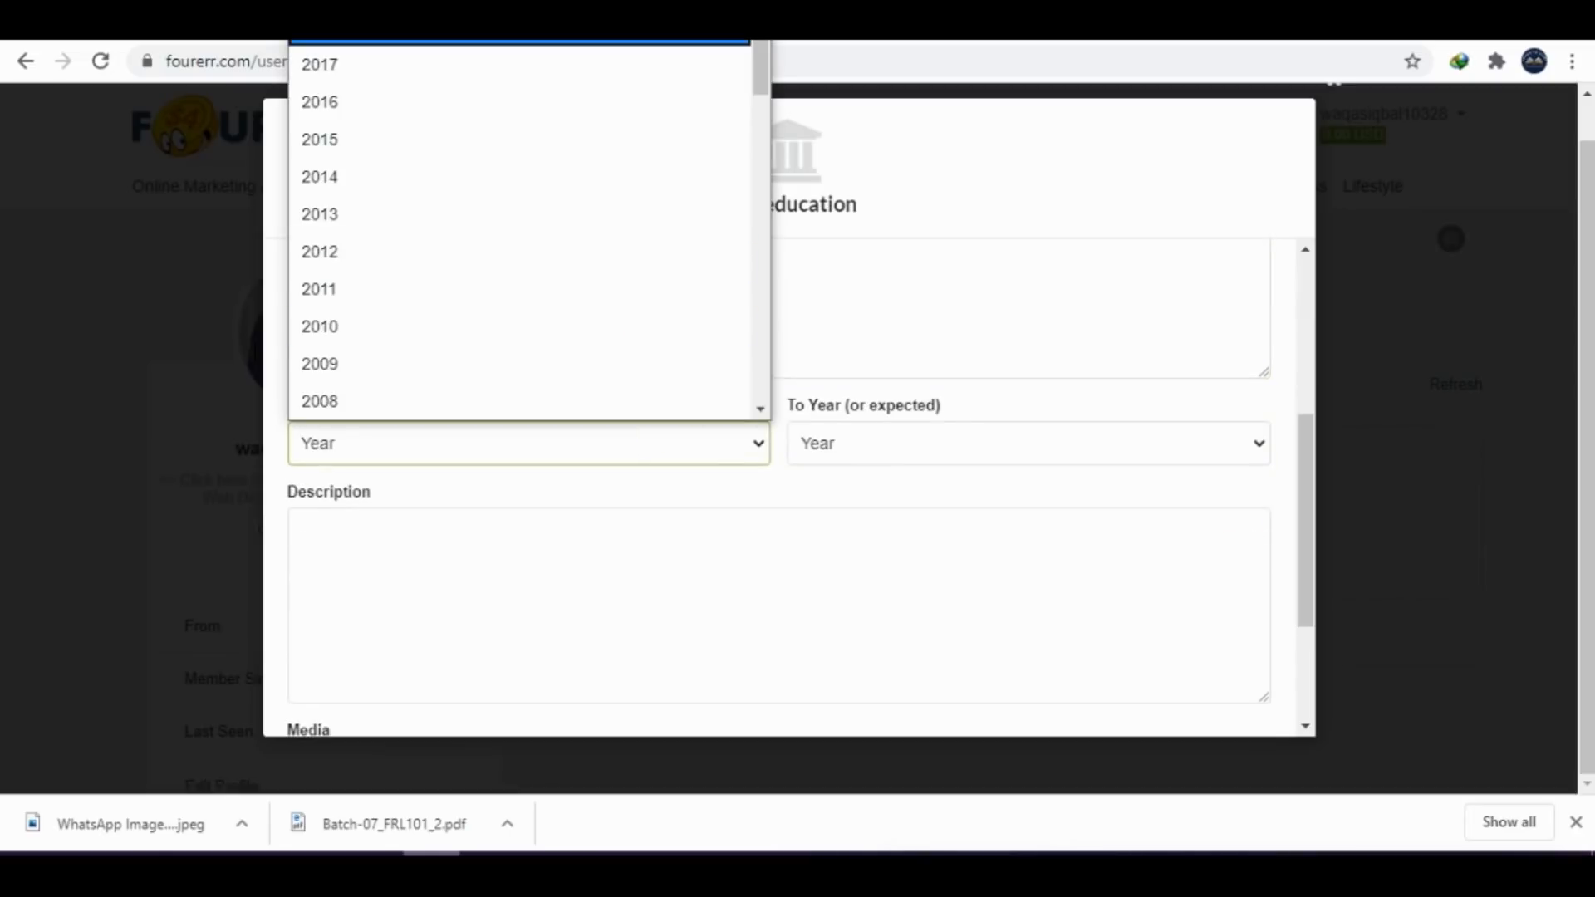
click(466, 103)
click(913, 438)
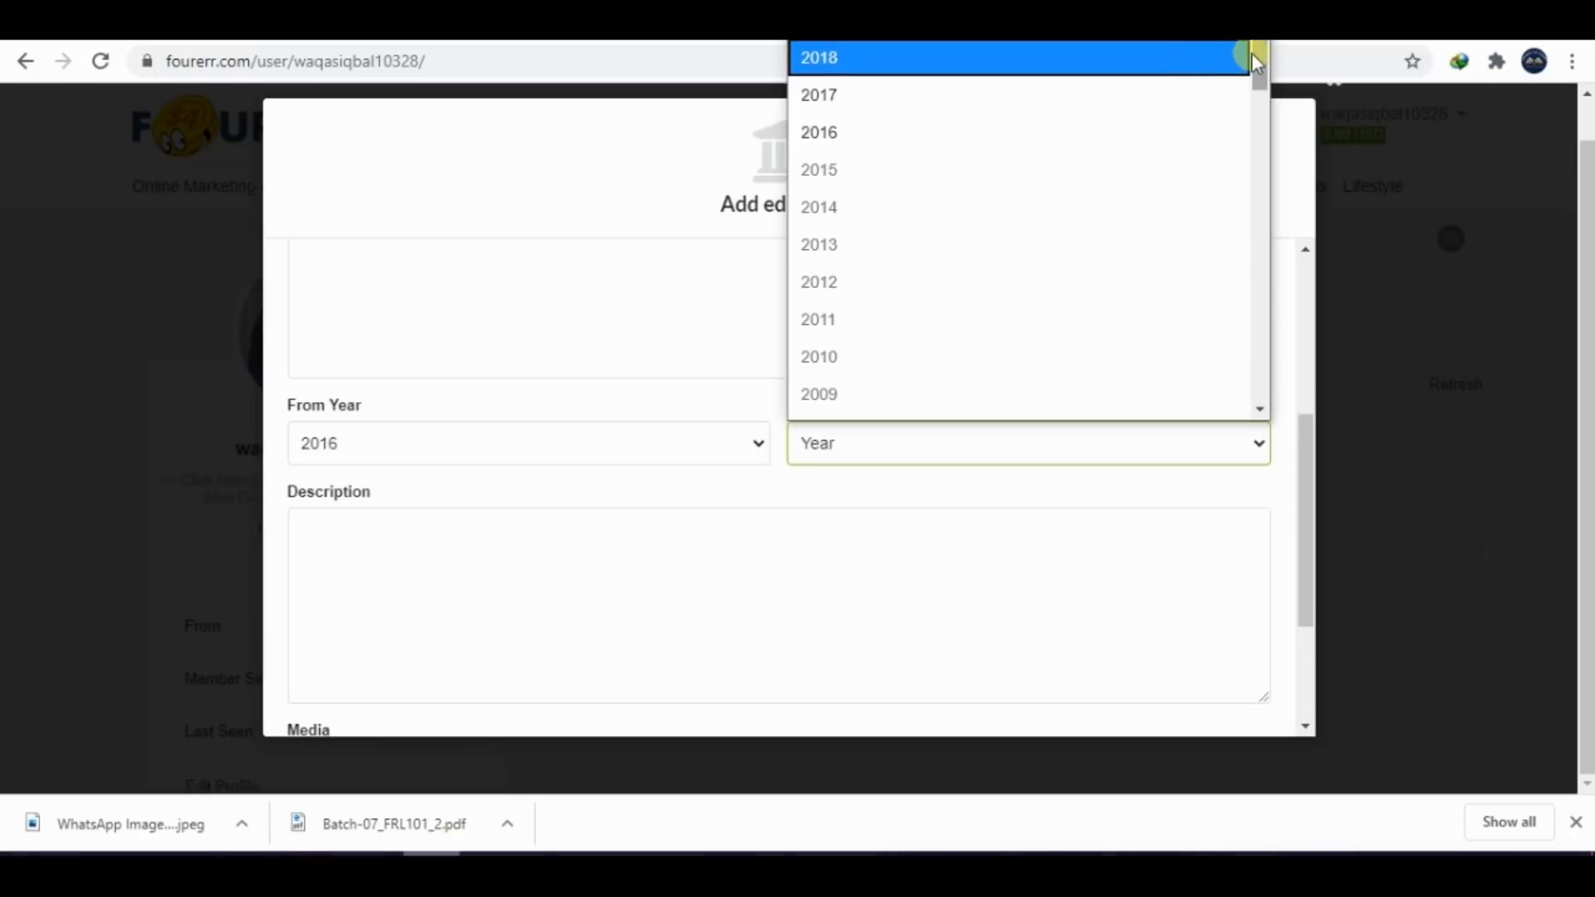
mouse_move(1258, 54)
mouse_down()
mouse_move(1258, 98)
mouse_move(1259, 53)
mouse_up()
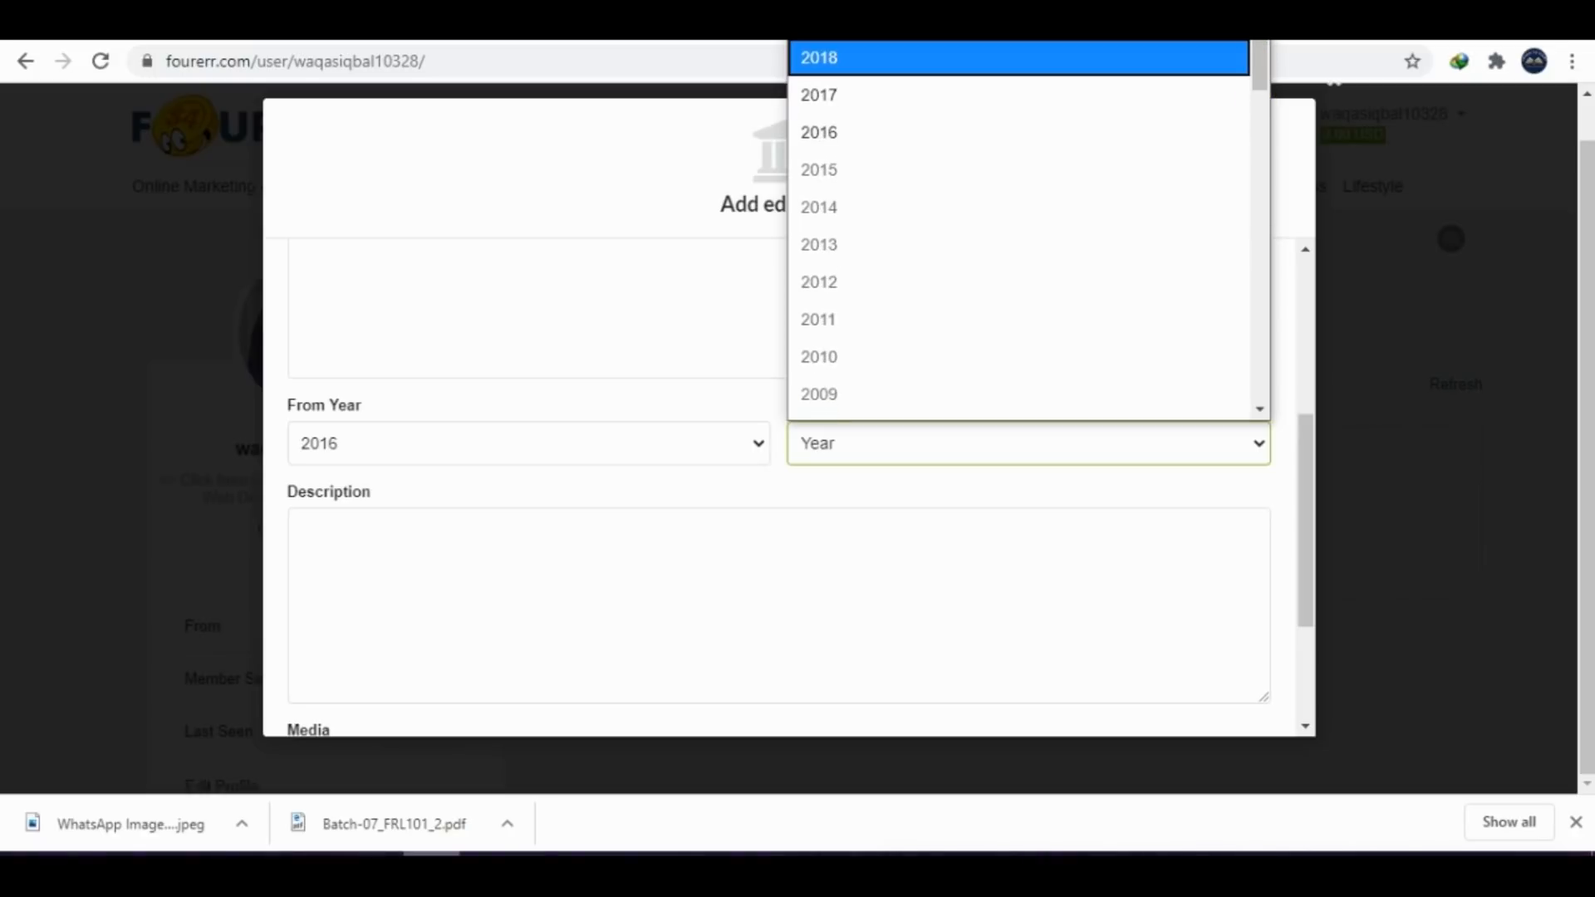
click(819, 59)
click(594, 458)
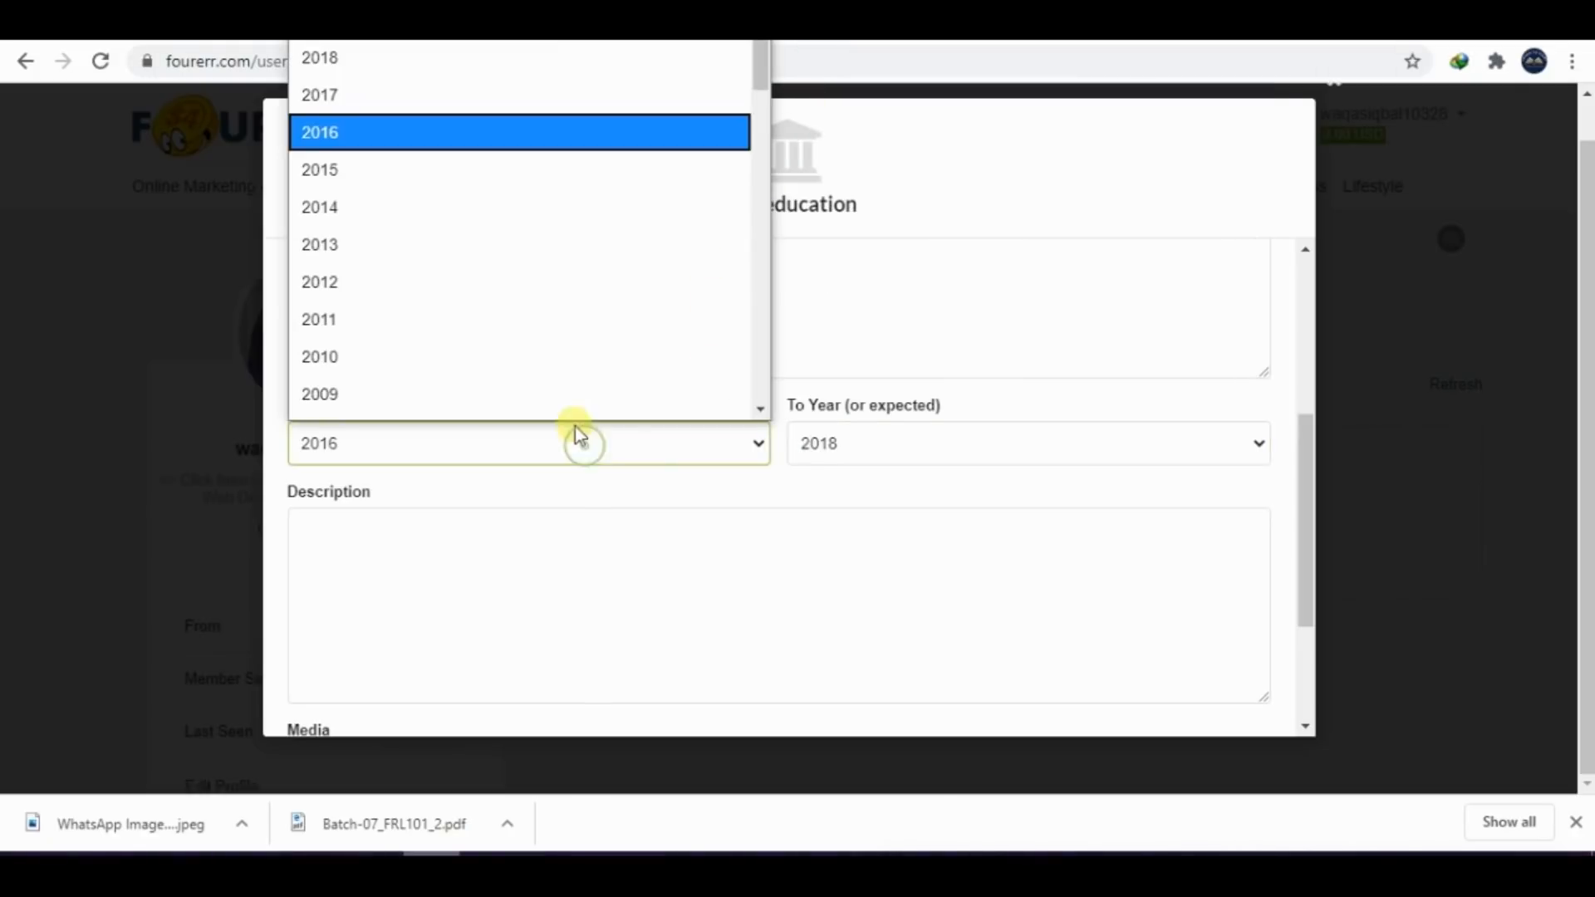
click(1292, 381)
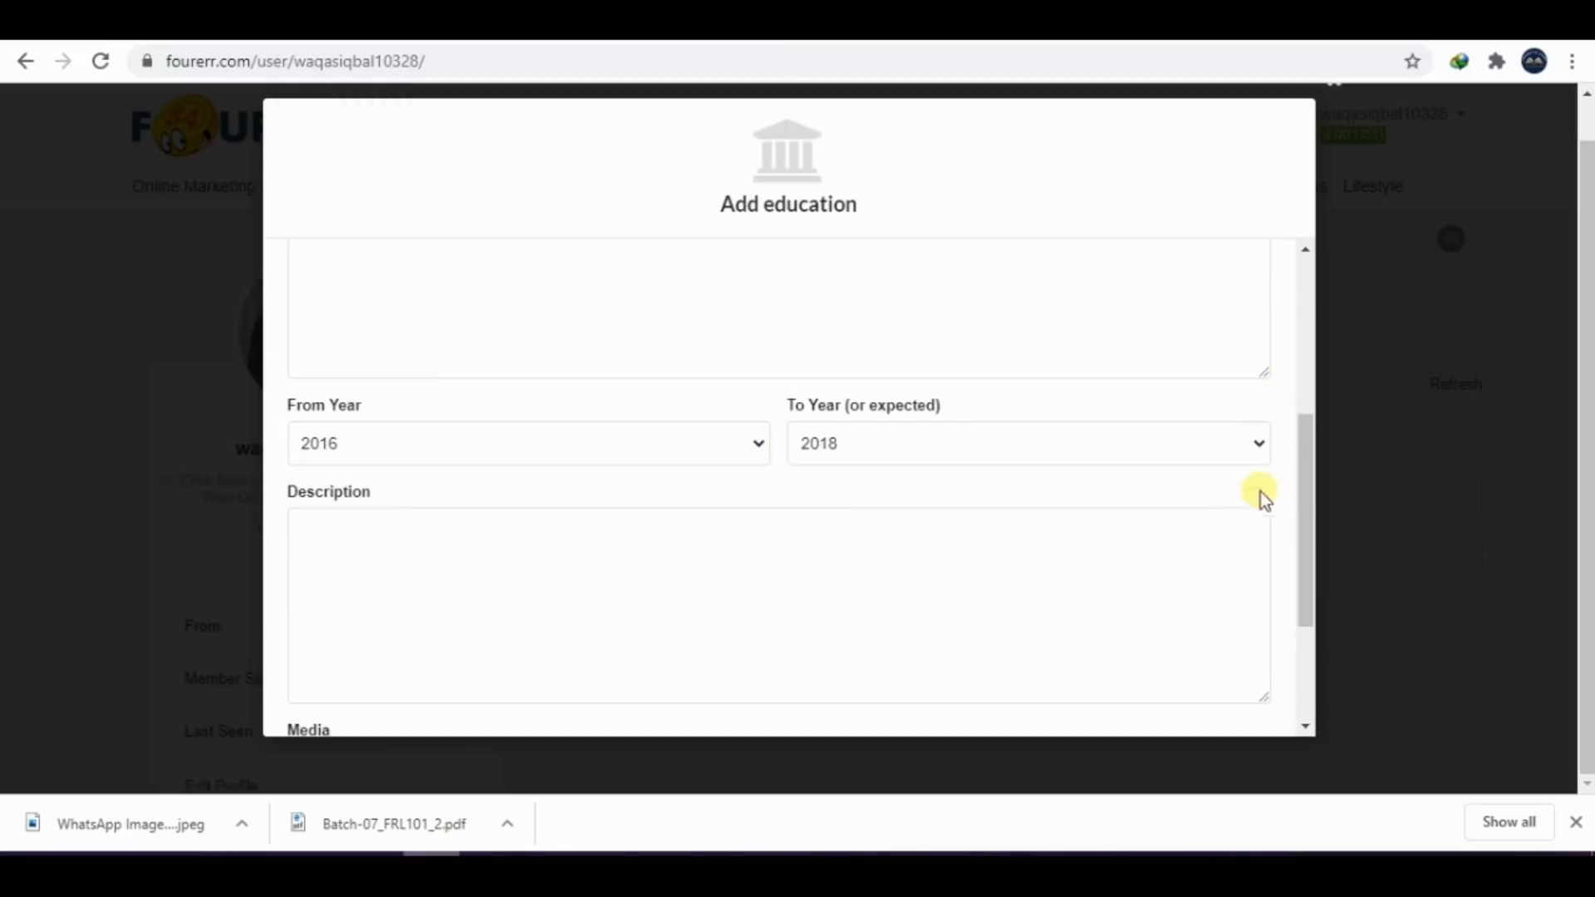
Save the new education entry without a description or media file
click(785, 544)
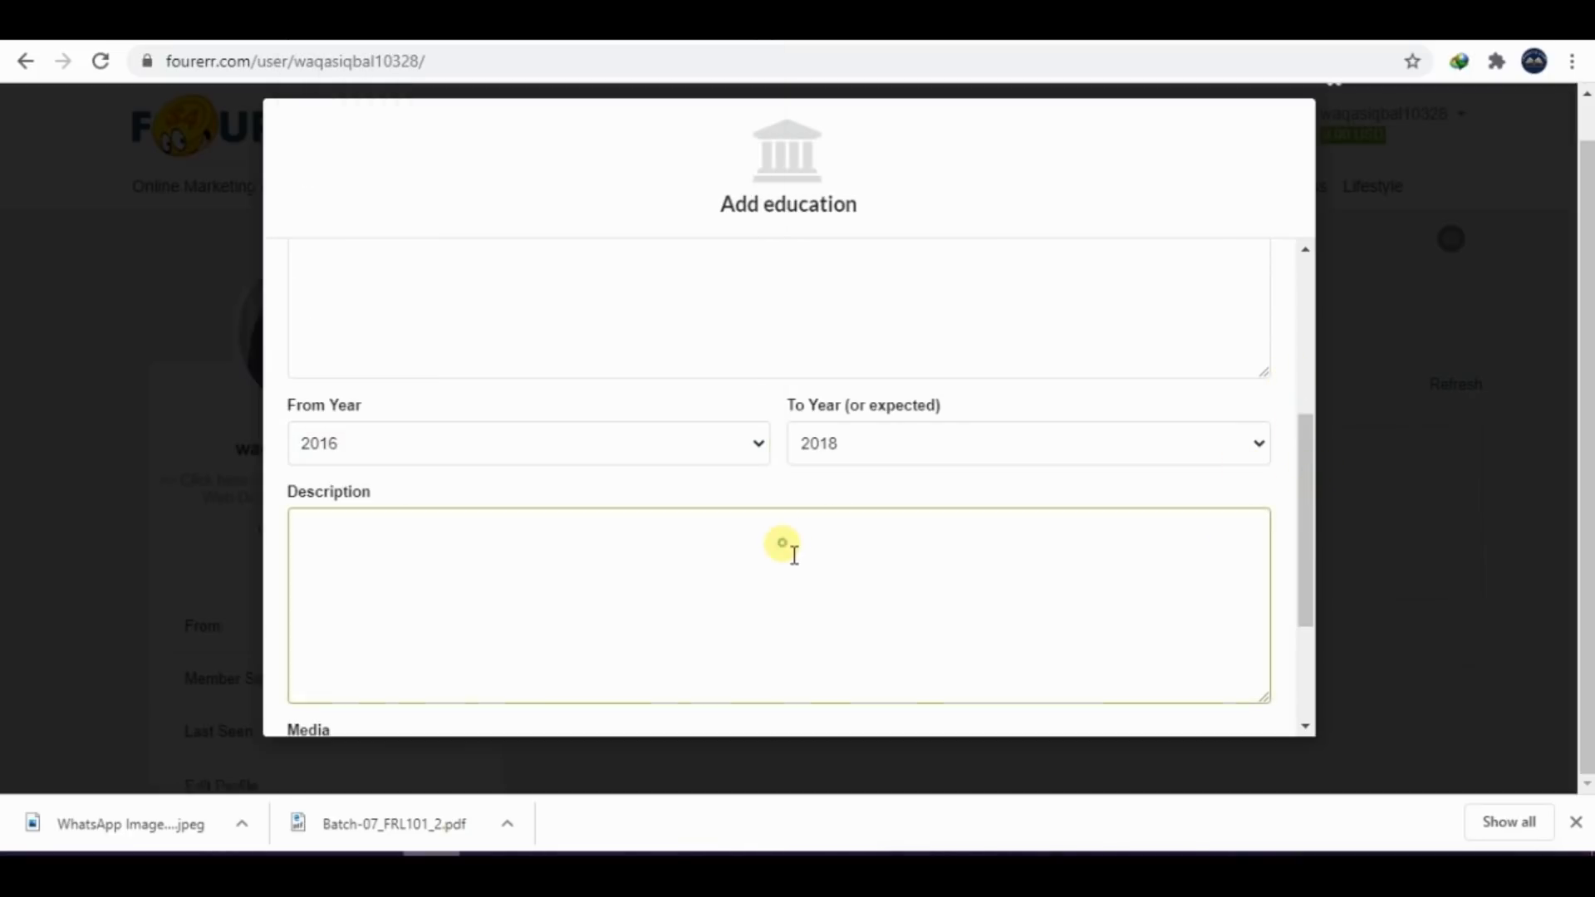
scroll(785, 546, down, 3)
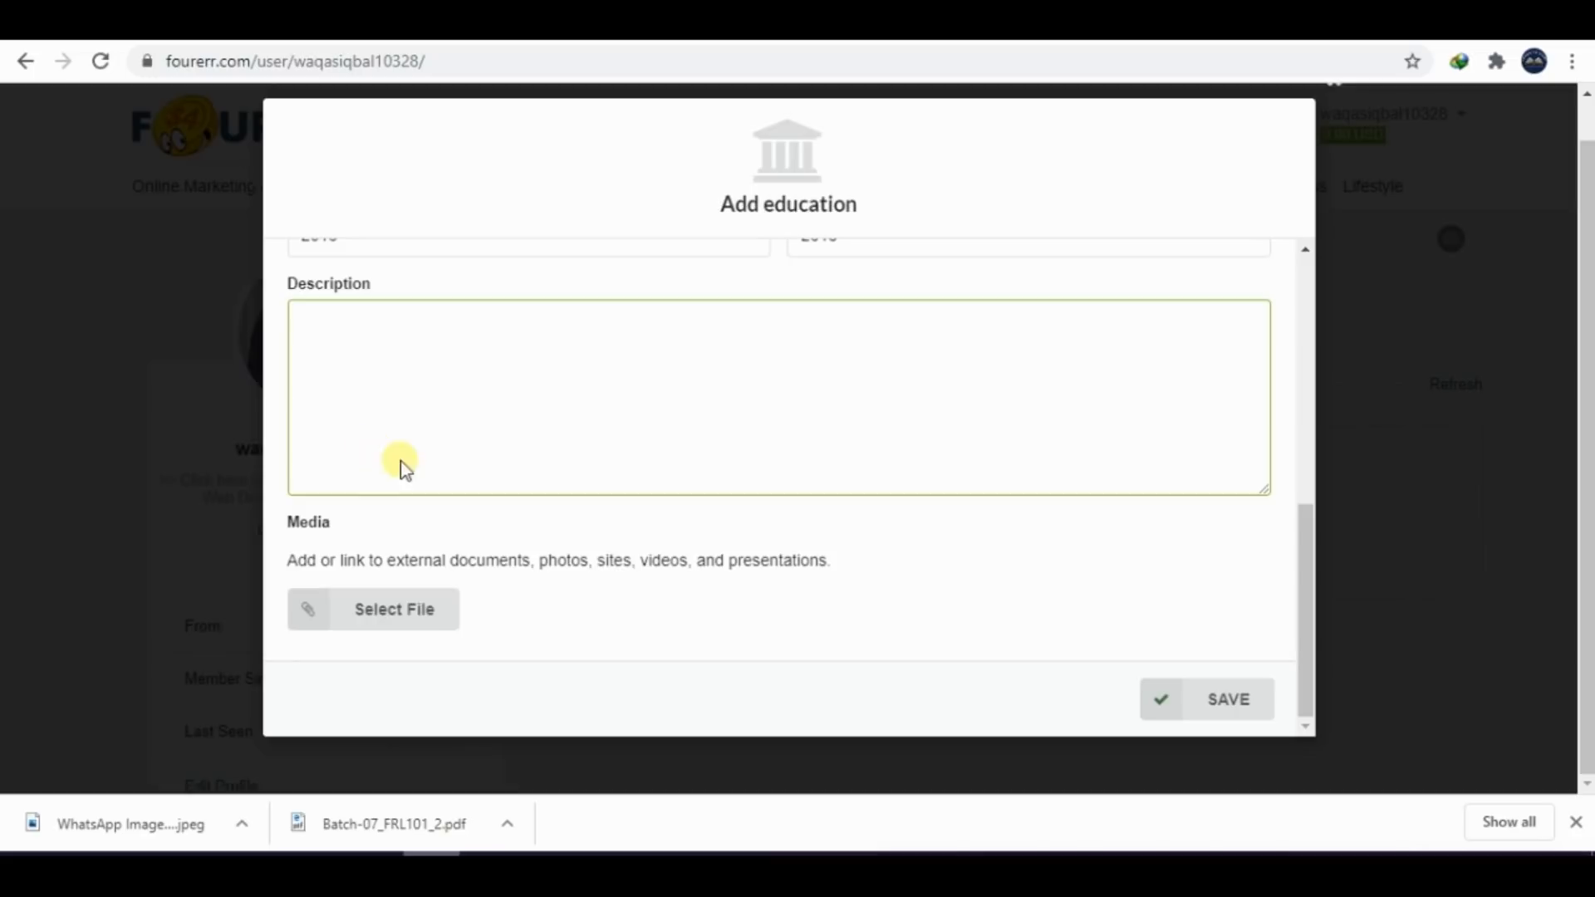
click(1217, 695)
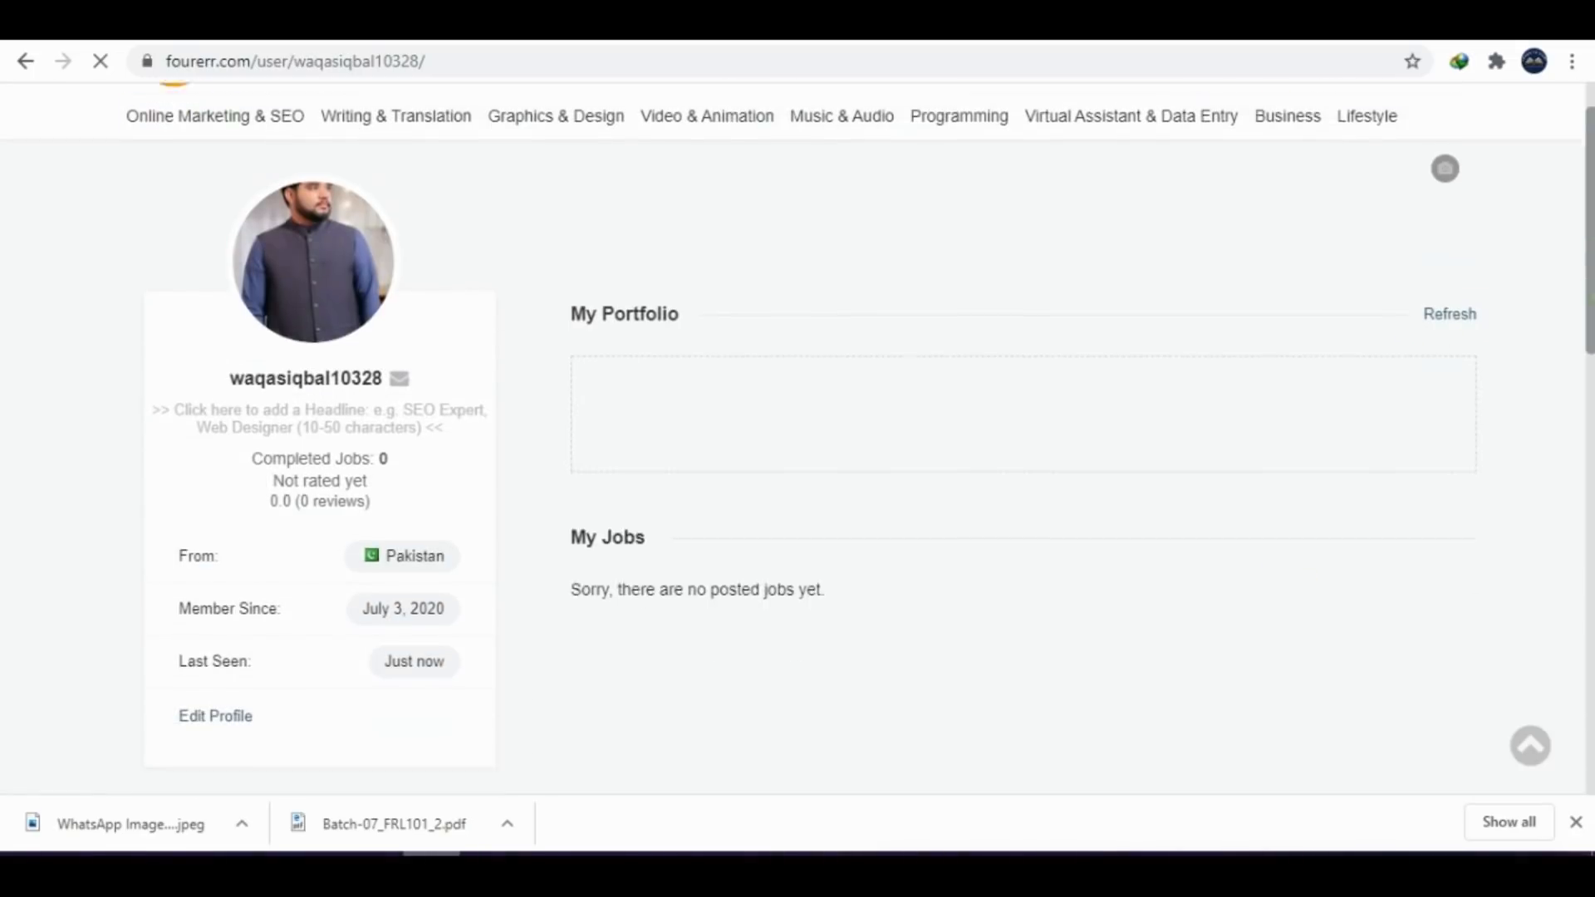
drag(1591, 292, 1542, 647)
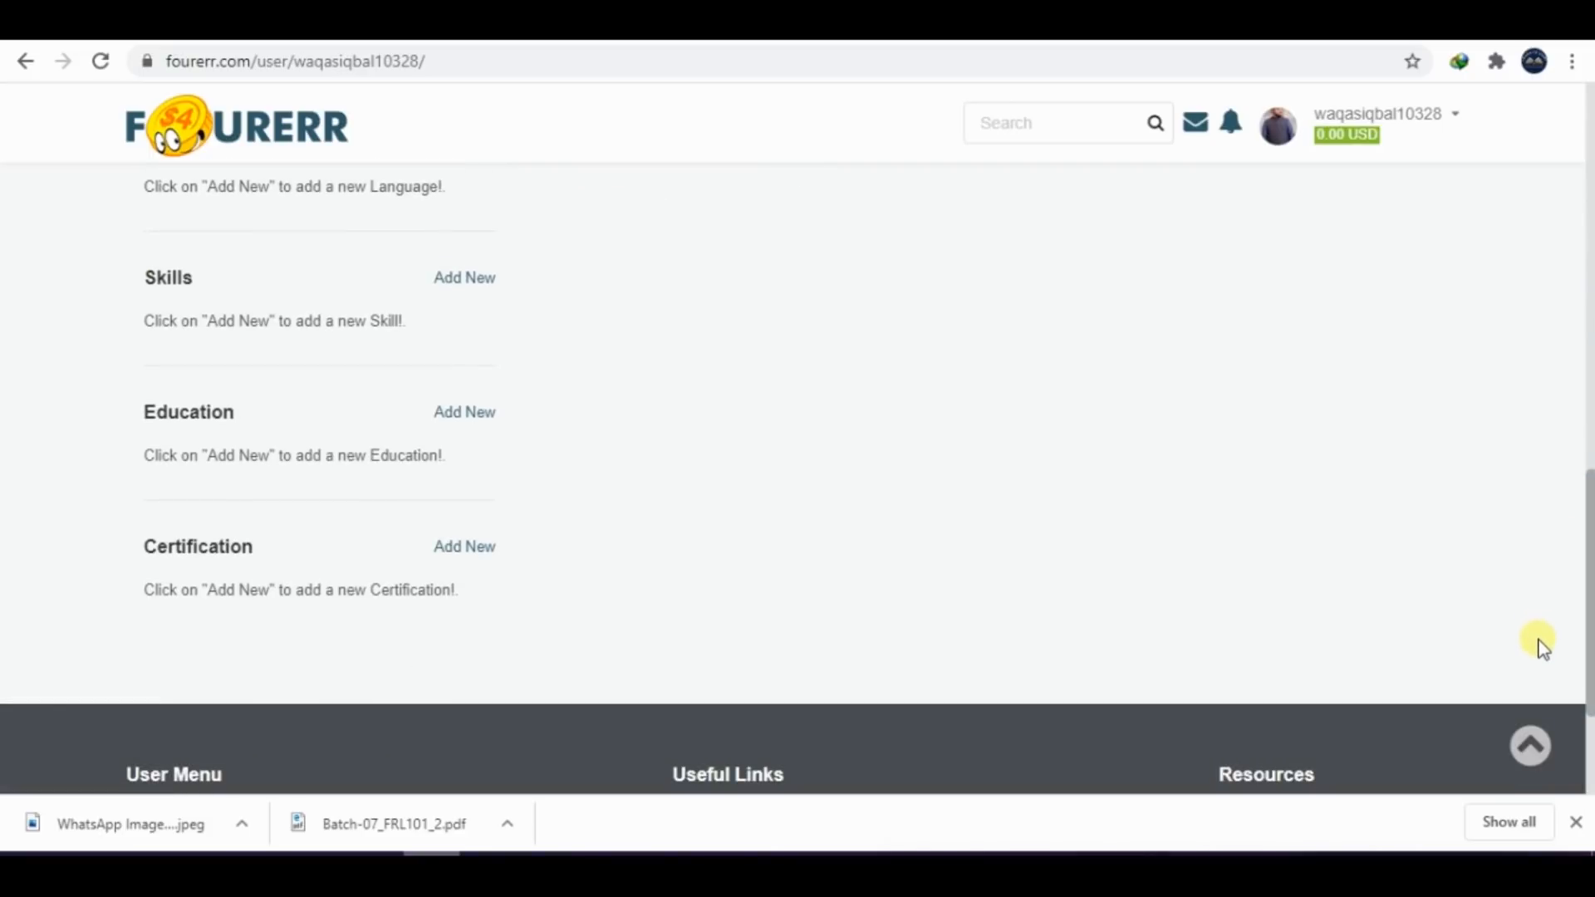
click(480, 554)
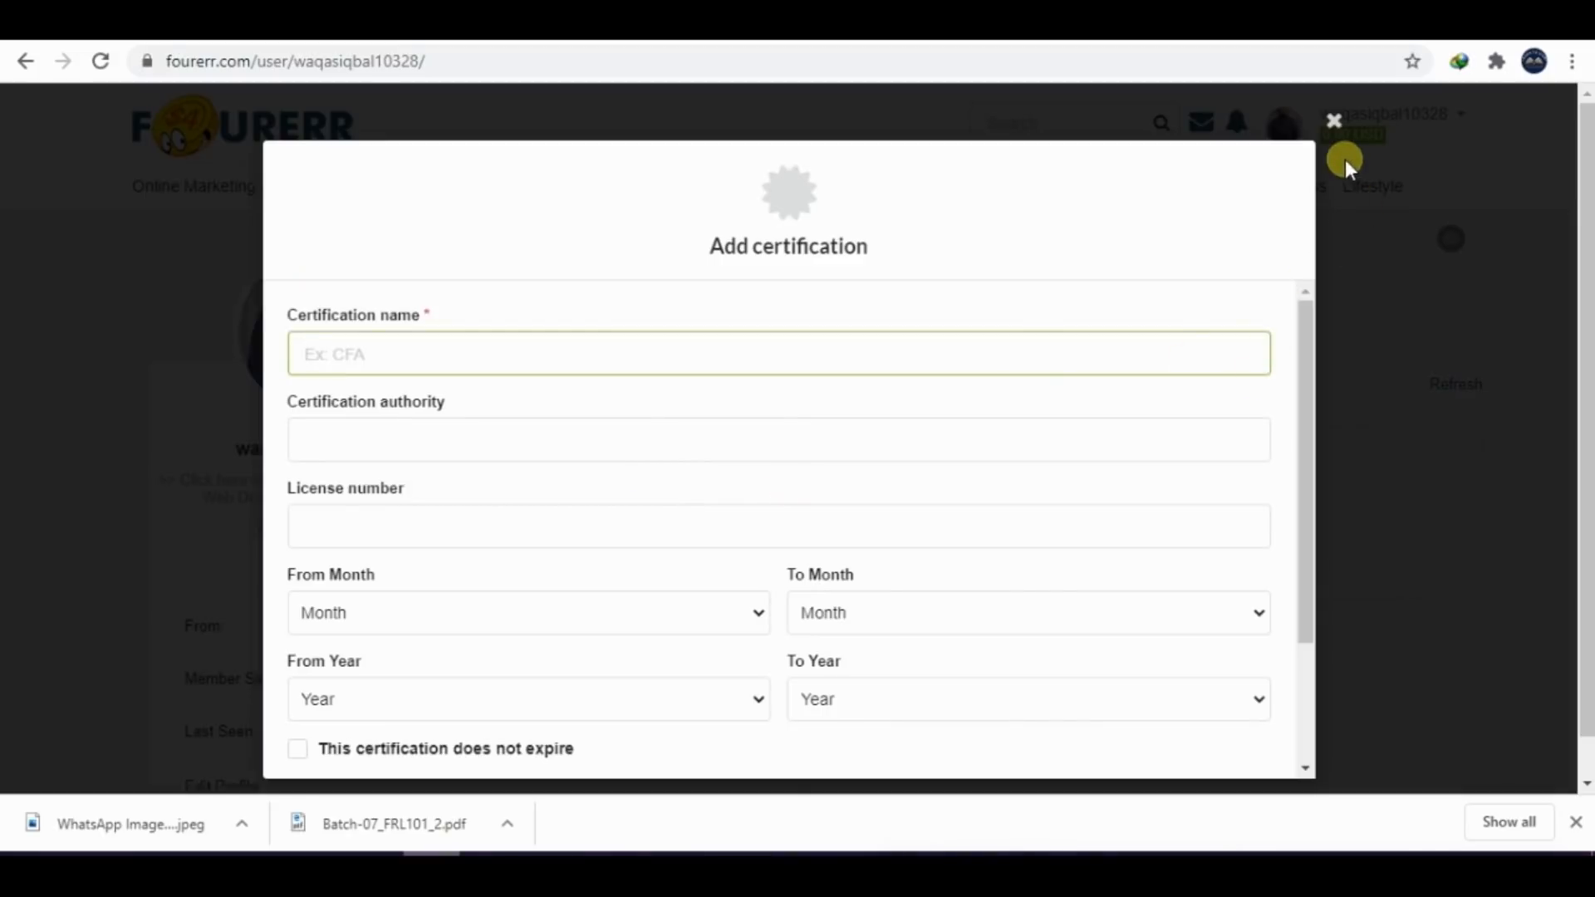
click(1333, 125)
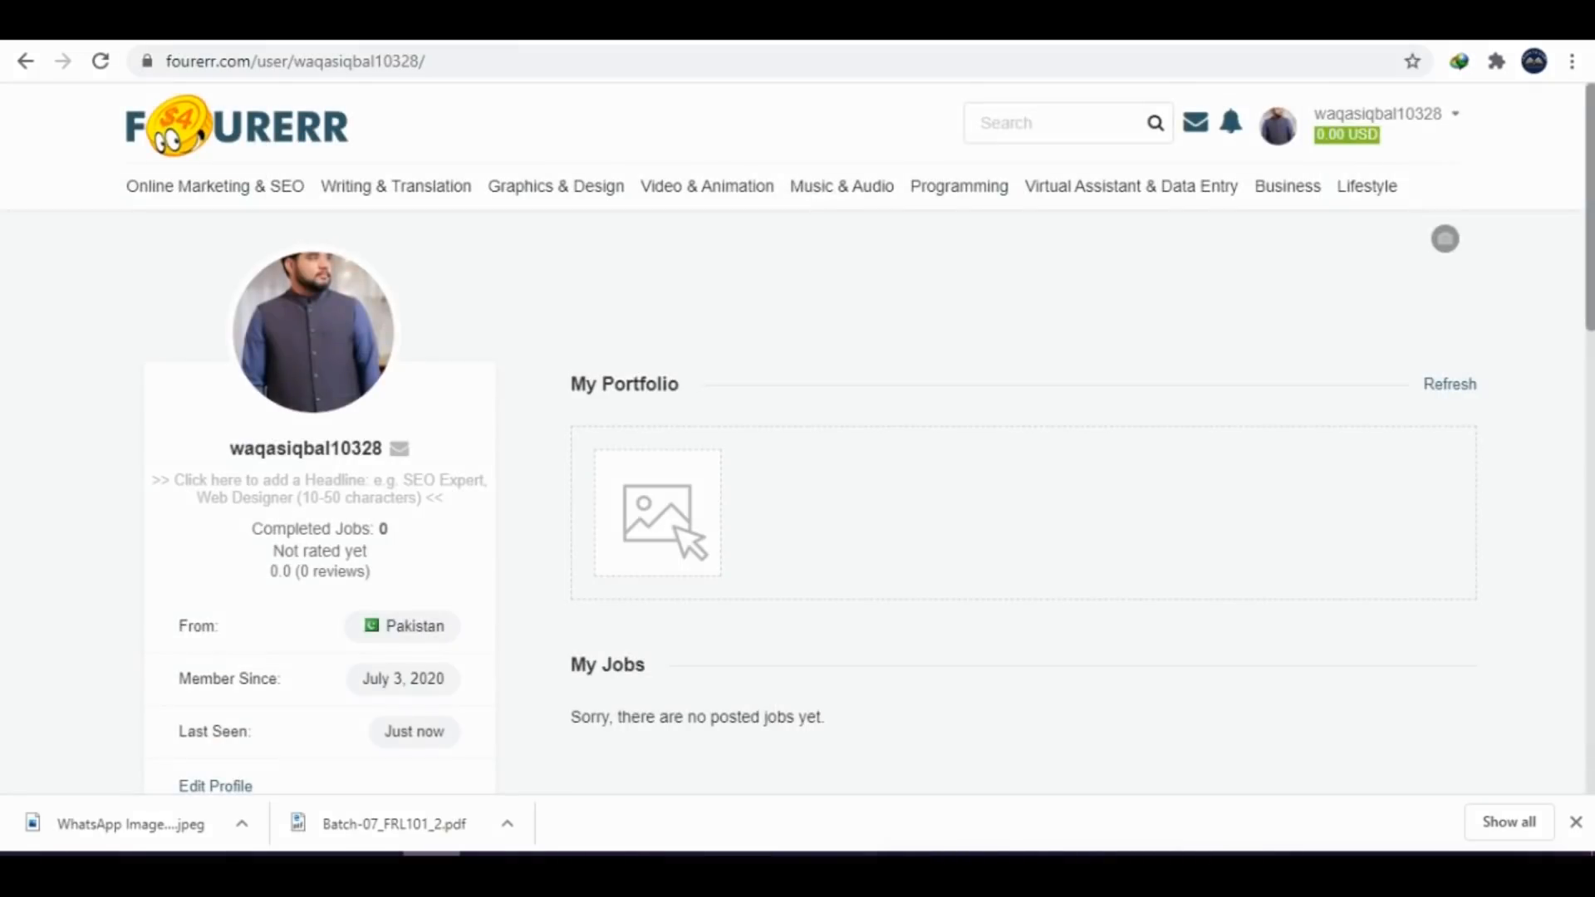
Capture the profile page and paste the screenshot into the Word document below the profile description and tagline heading
scroll(798, 440, down, 2)
scroll(868, 479, down, 2)
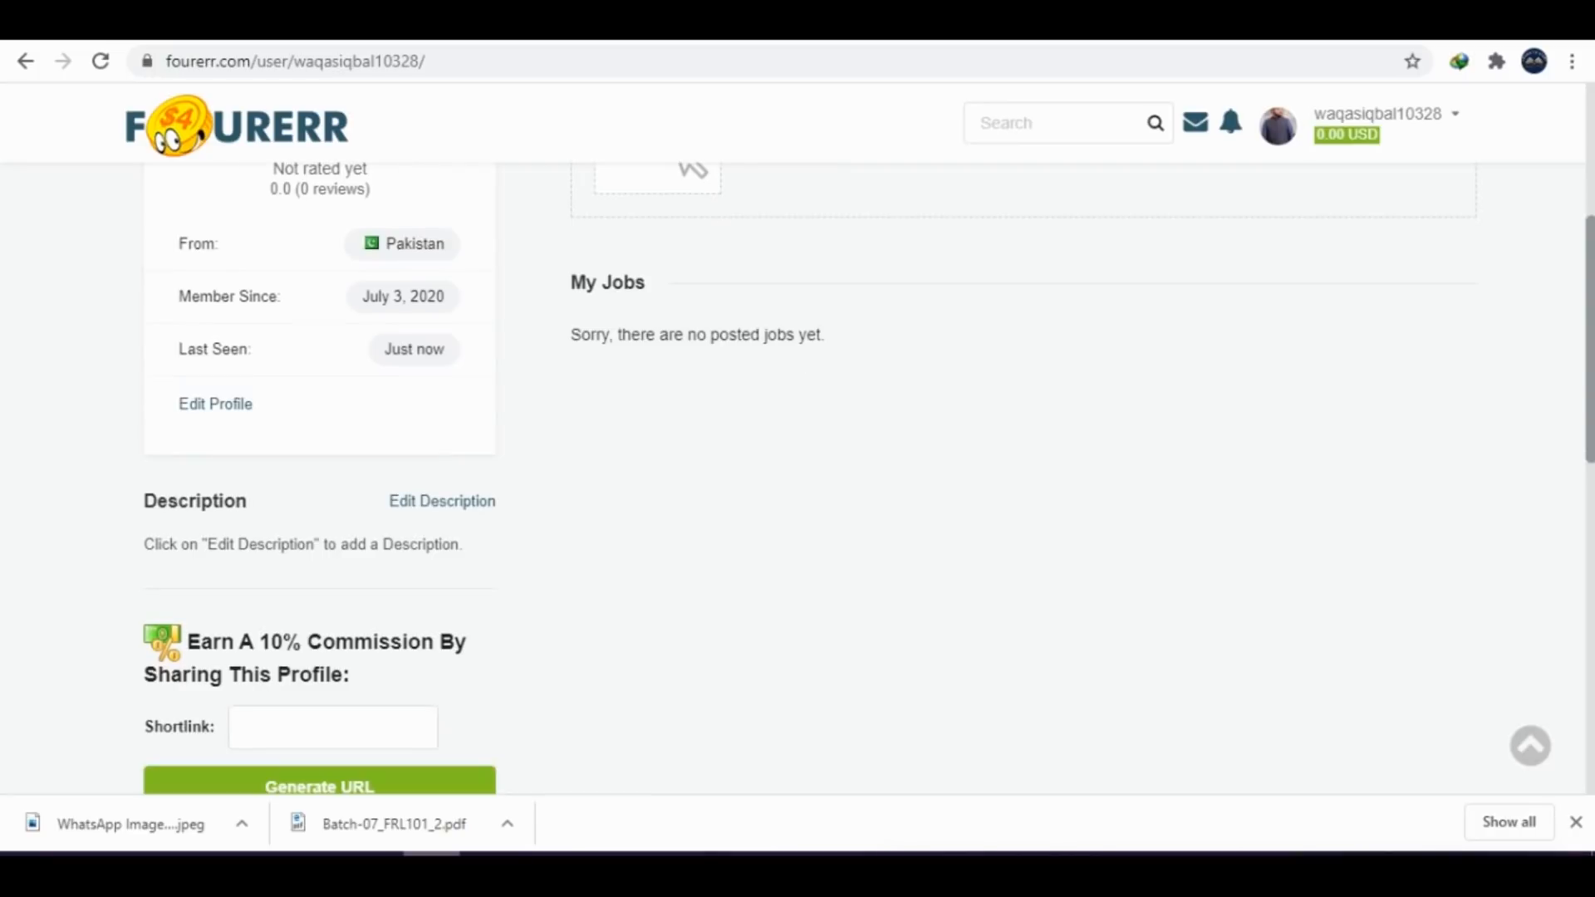
scroll(884, 430, up, 1)
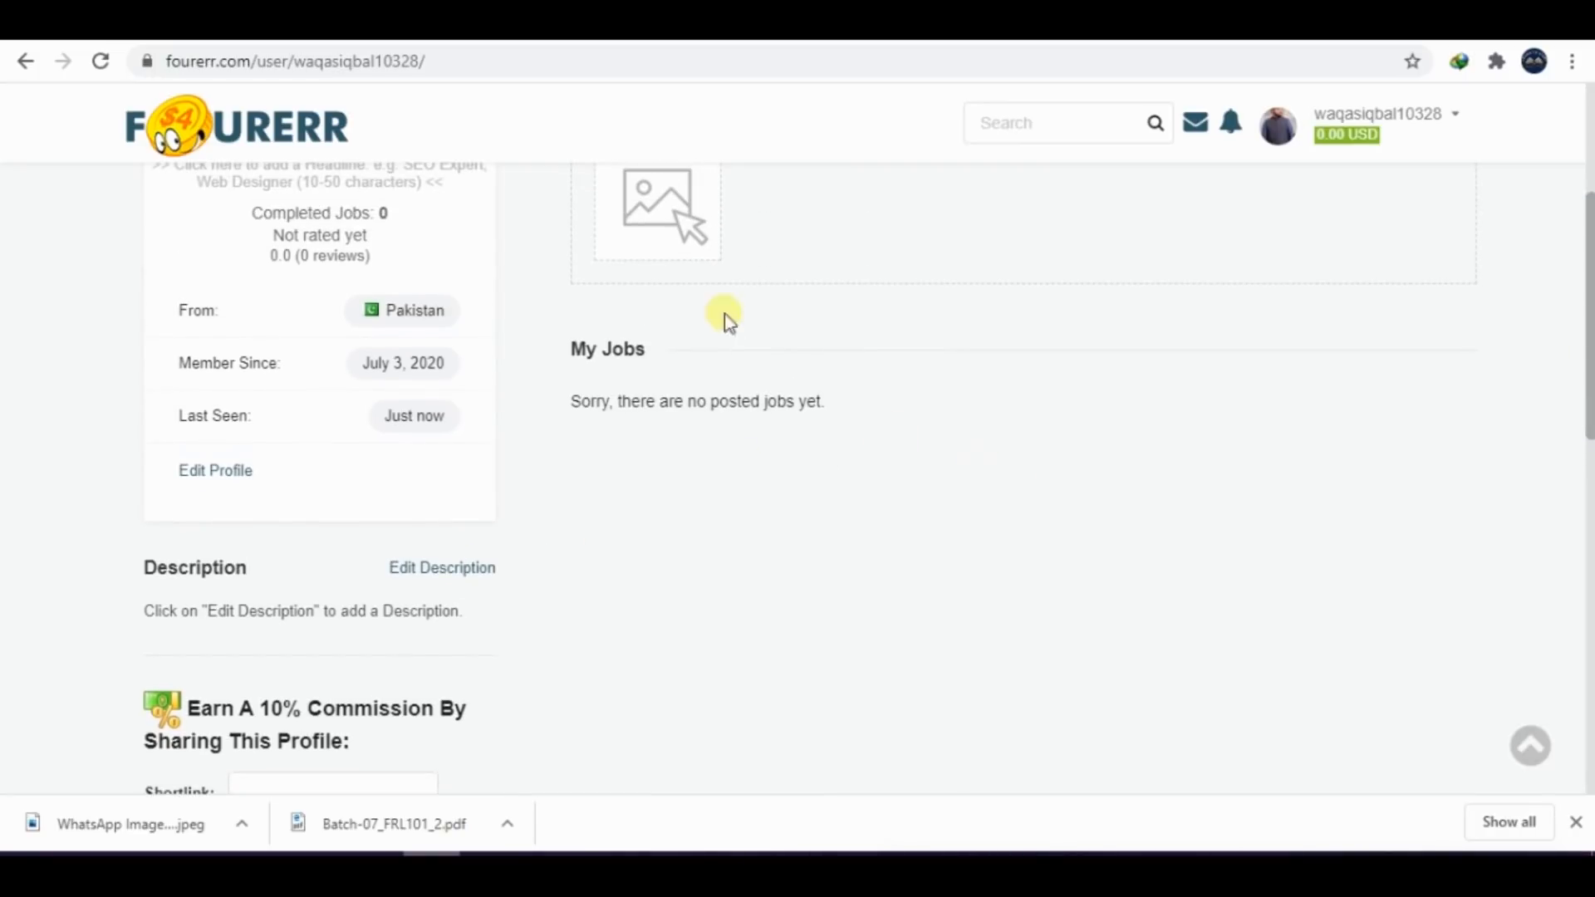
key(super+shift+s)
drag(73, 107, 1483, 768)
click(718, 859)
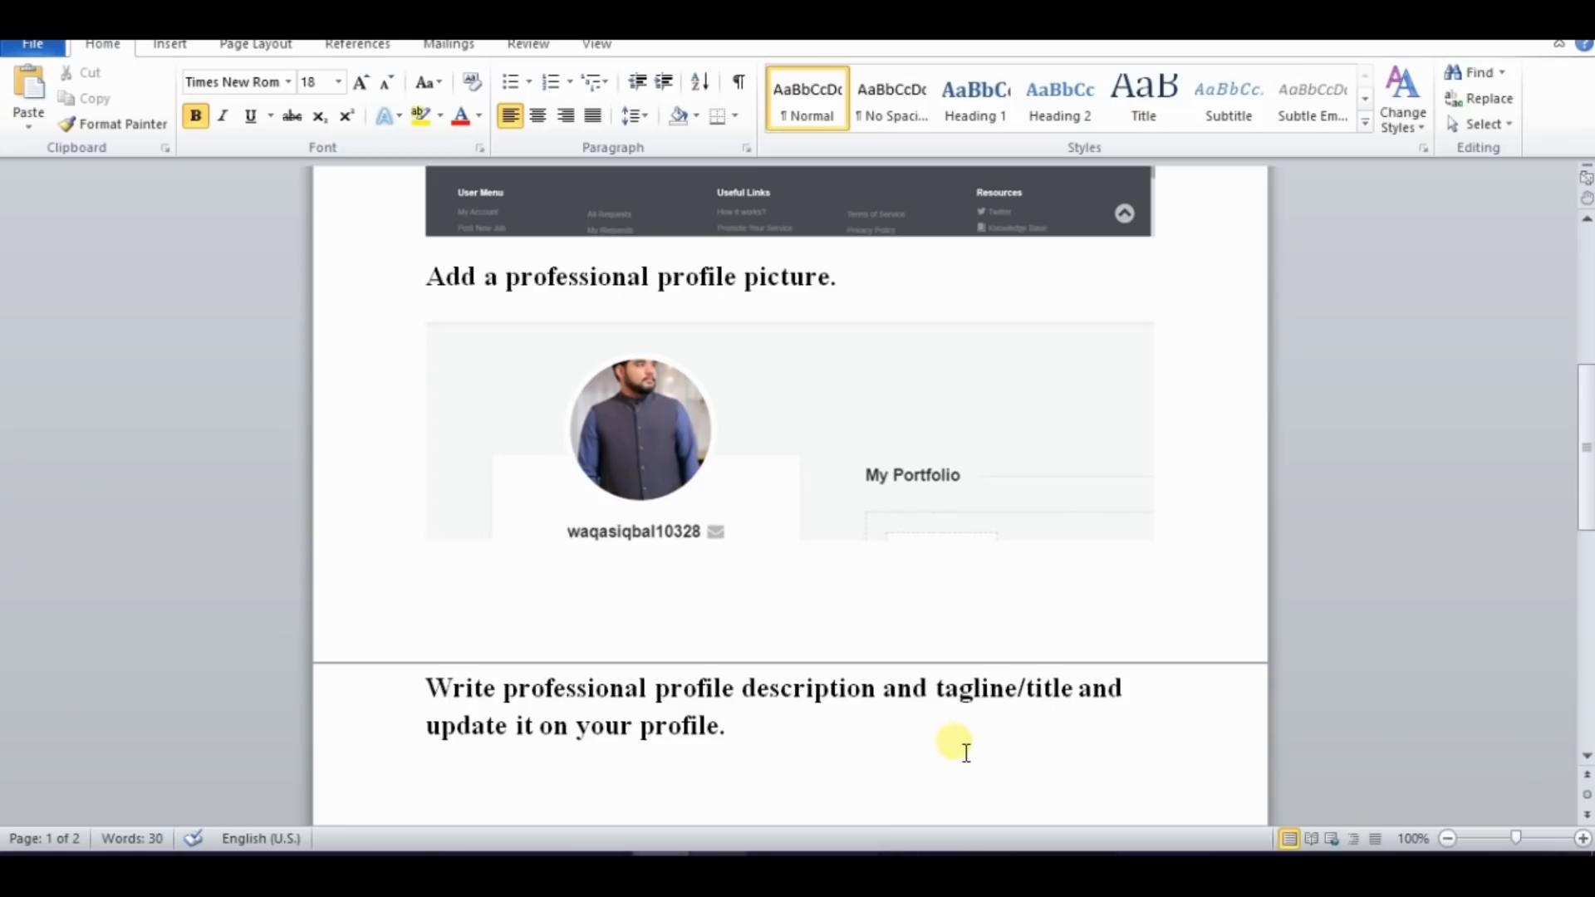
click(910, 757)
key(ctrl+v)
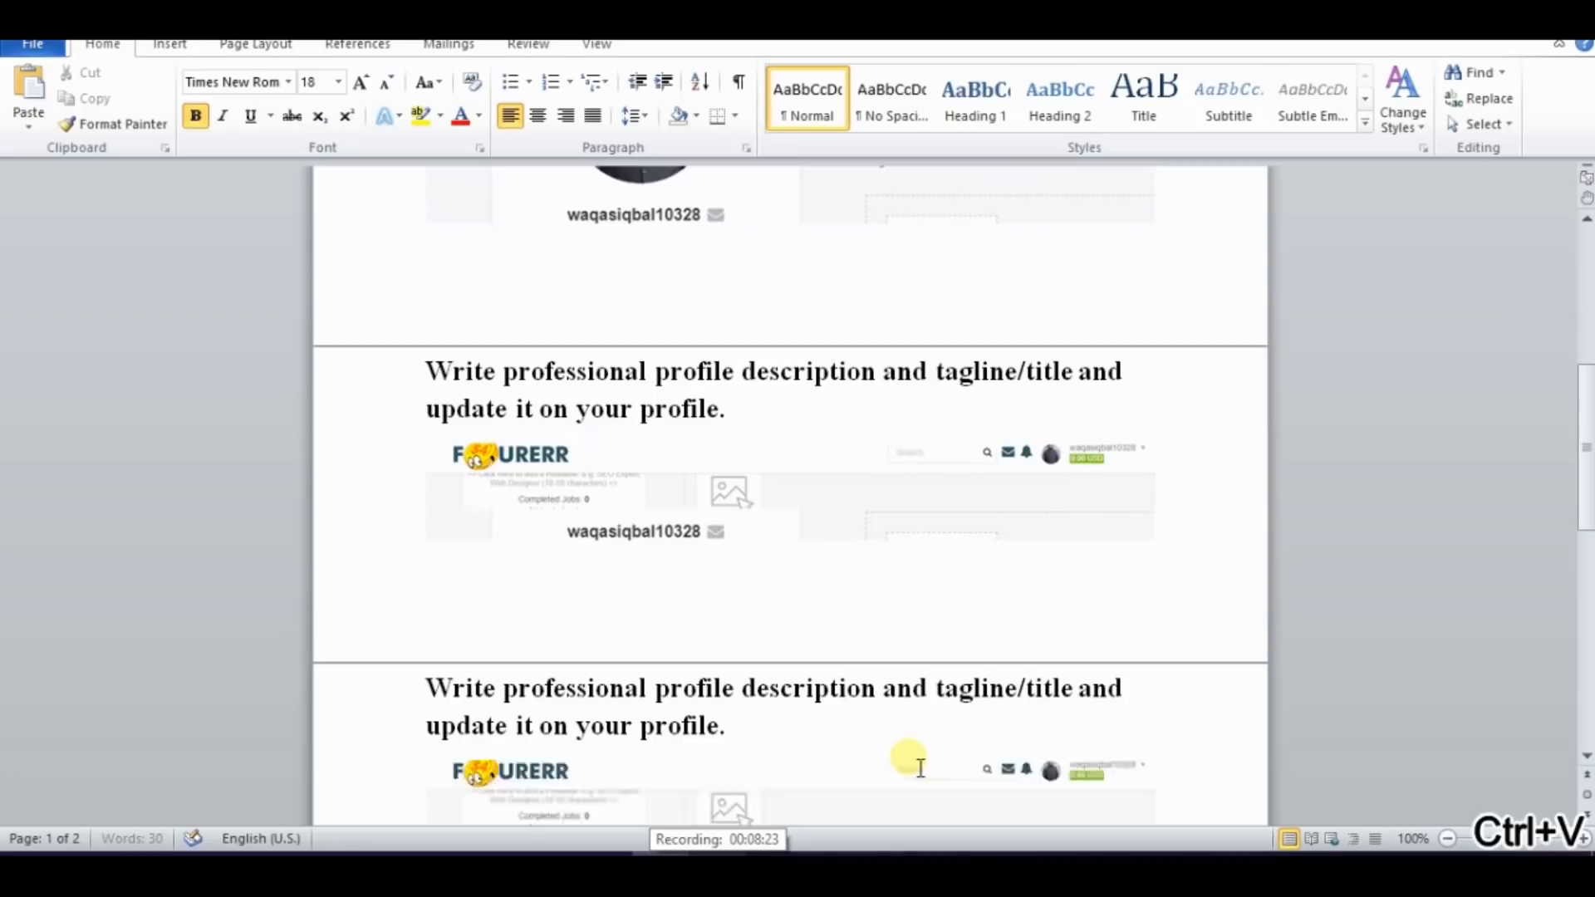
In Chrome, open the Fourerr profile description for editing and paste in the prepared self-introduction covering electrical engineering, PCB designing and creative skills
click(431, 859)
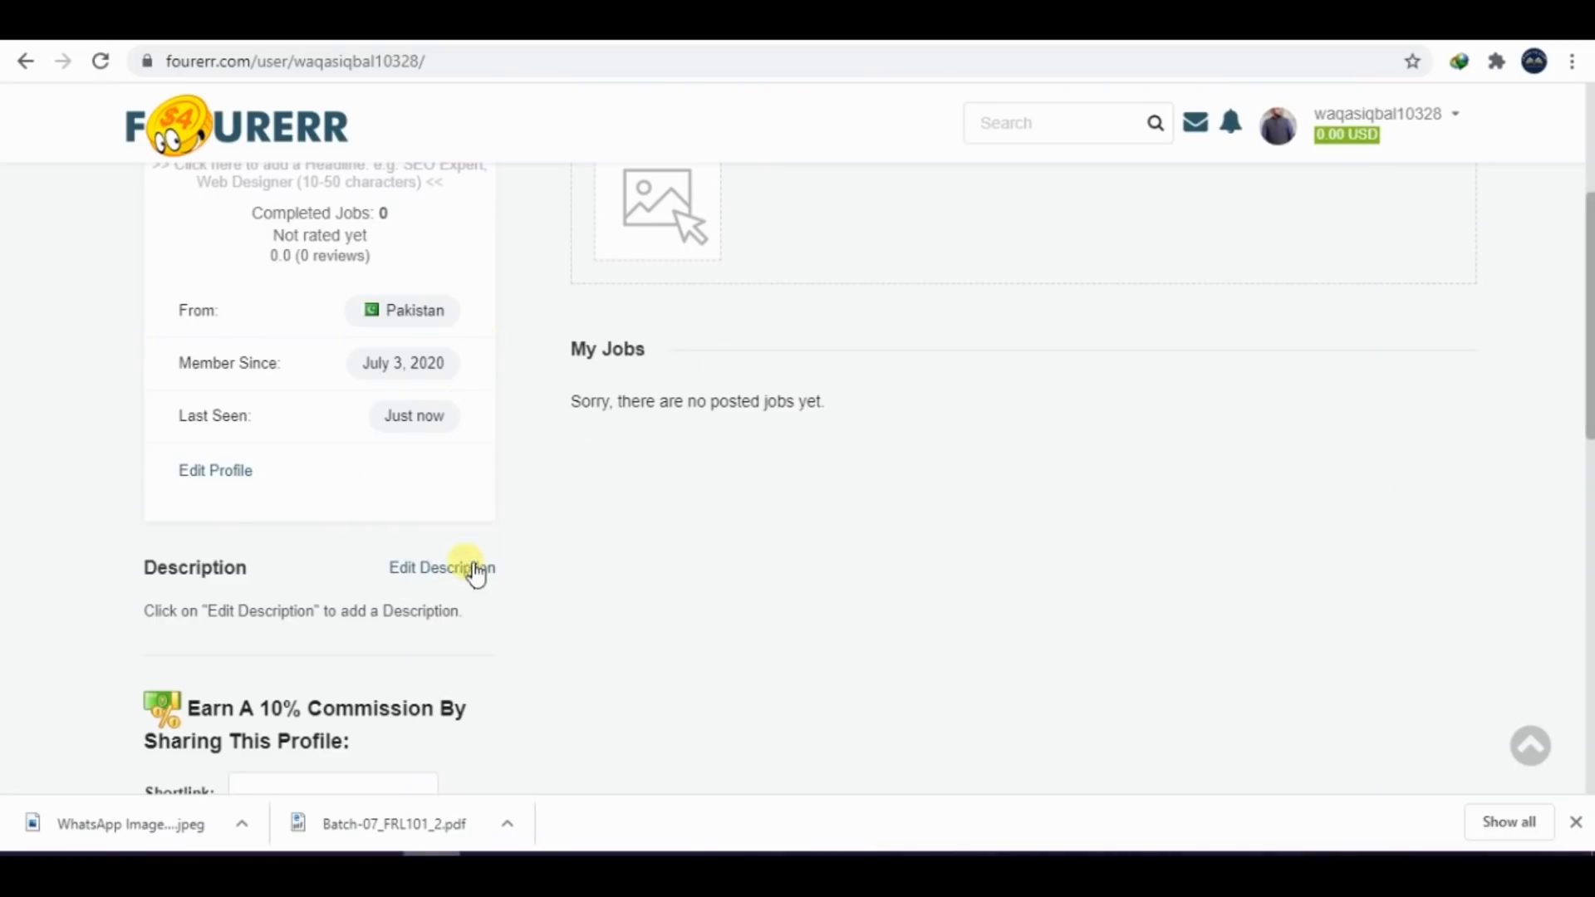
click(447, 568)
scroll(1502, 492, down, 2)
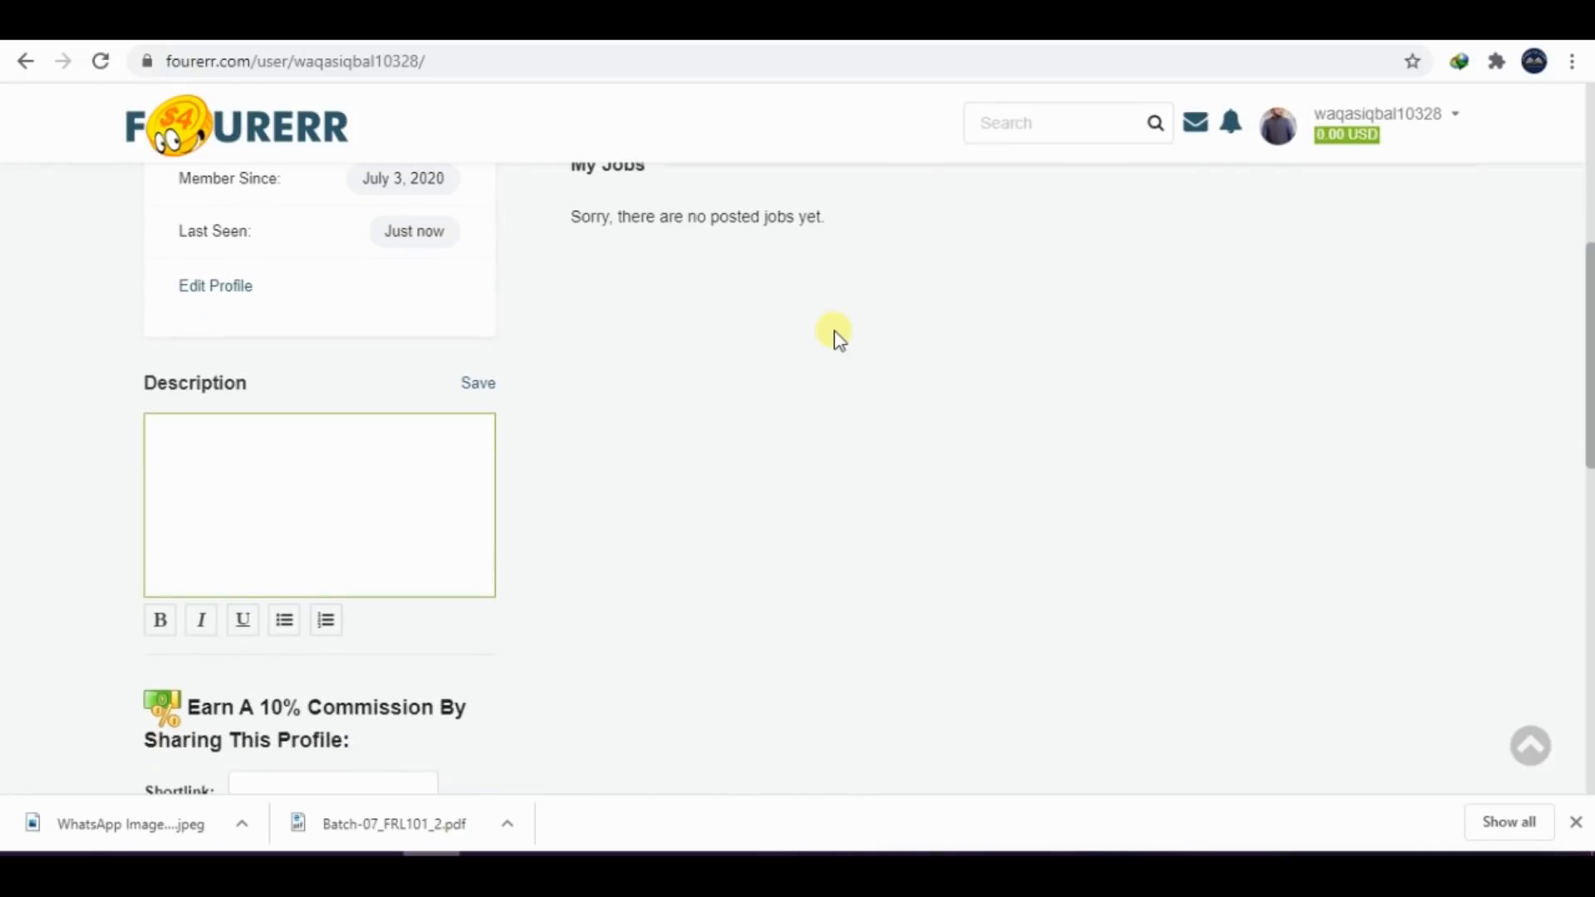
click(718, 867)
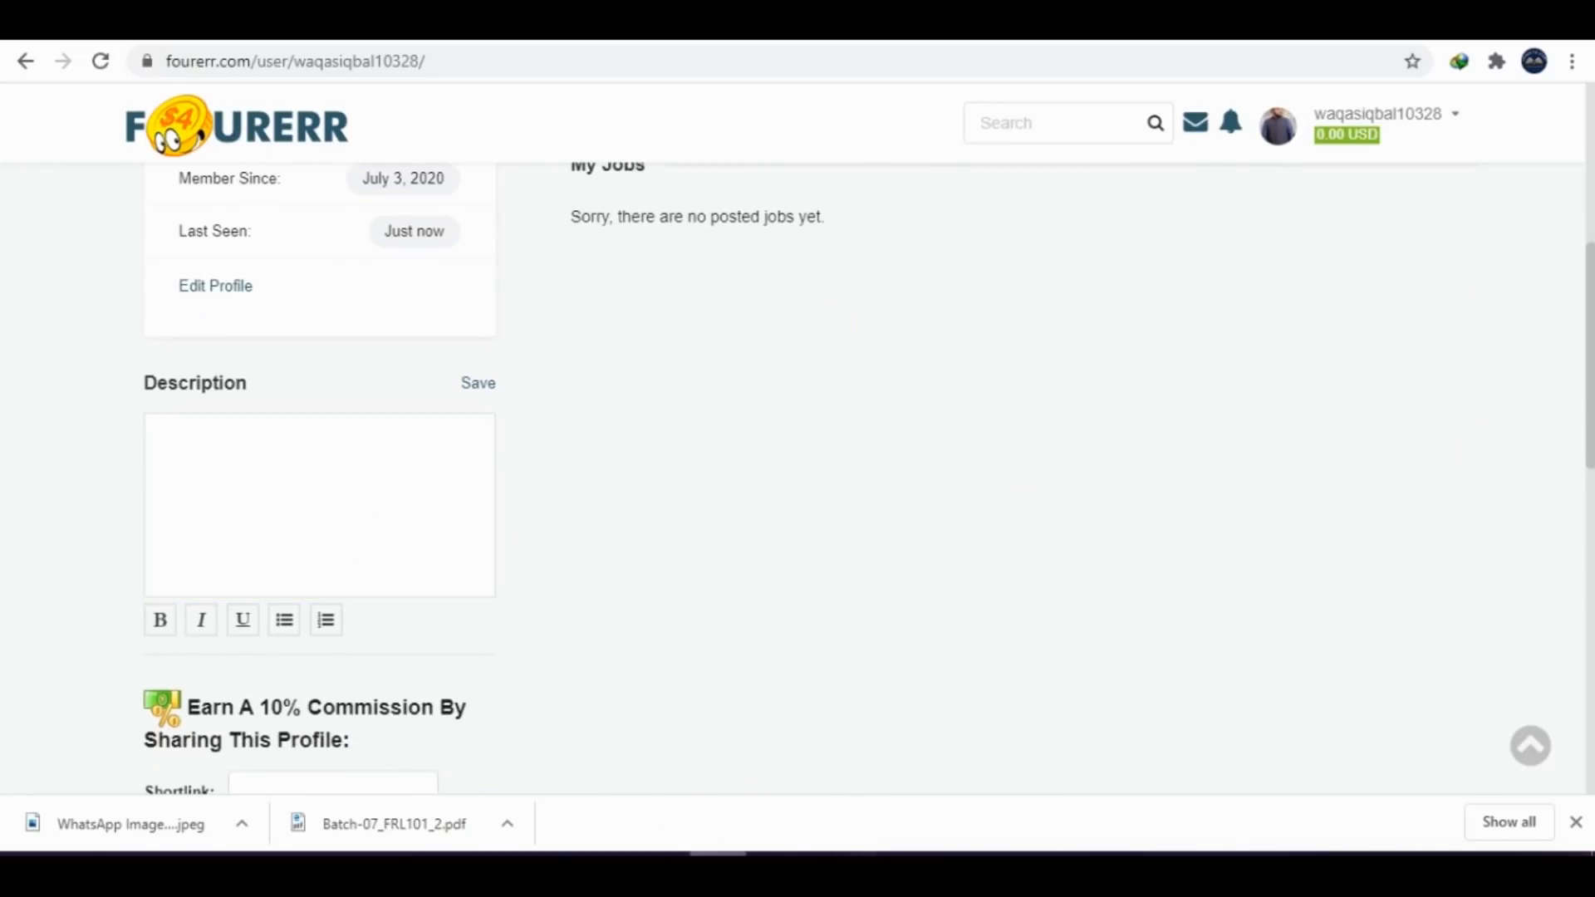
click(293, 546)
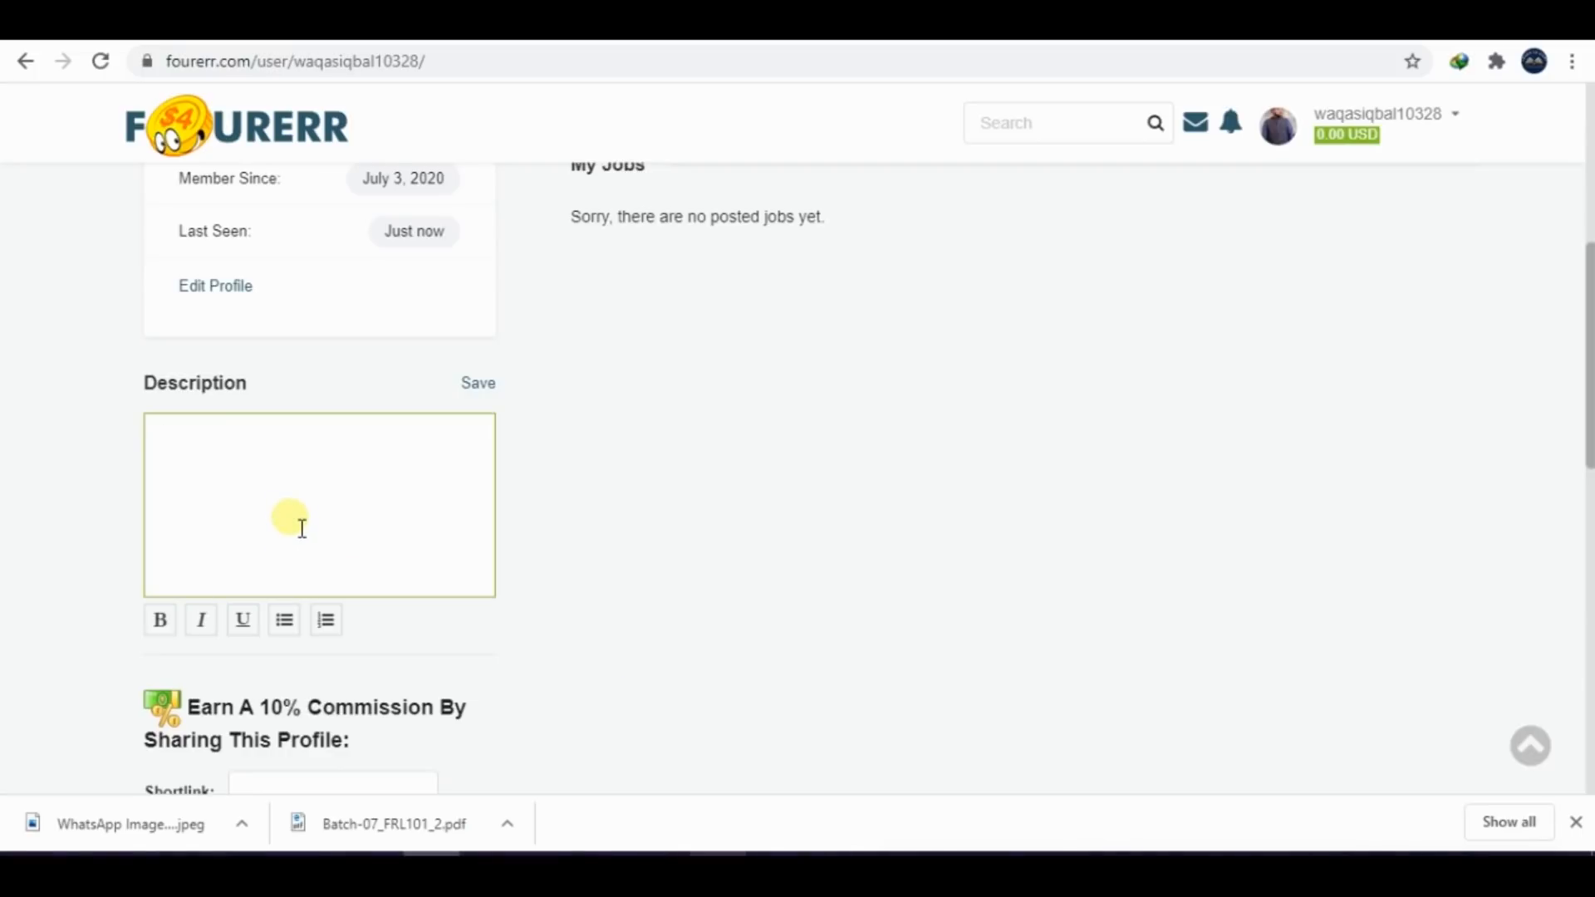
text(Hello !!! Every One My Name Is Muhammad Waqas Iqbal From Pakistan I am Student of Electrical engineering. I have strong grip on PCB Designing ,Proteus Software Simulations,Electrical Projects , Computer Programming ,graphic Designing ,Photo editing ,Photo Cropping,Video Editing and Writing Creative Writing If you Need any Help any Time you can contact me)
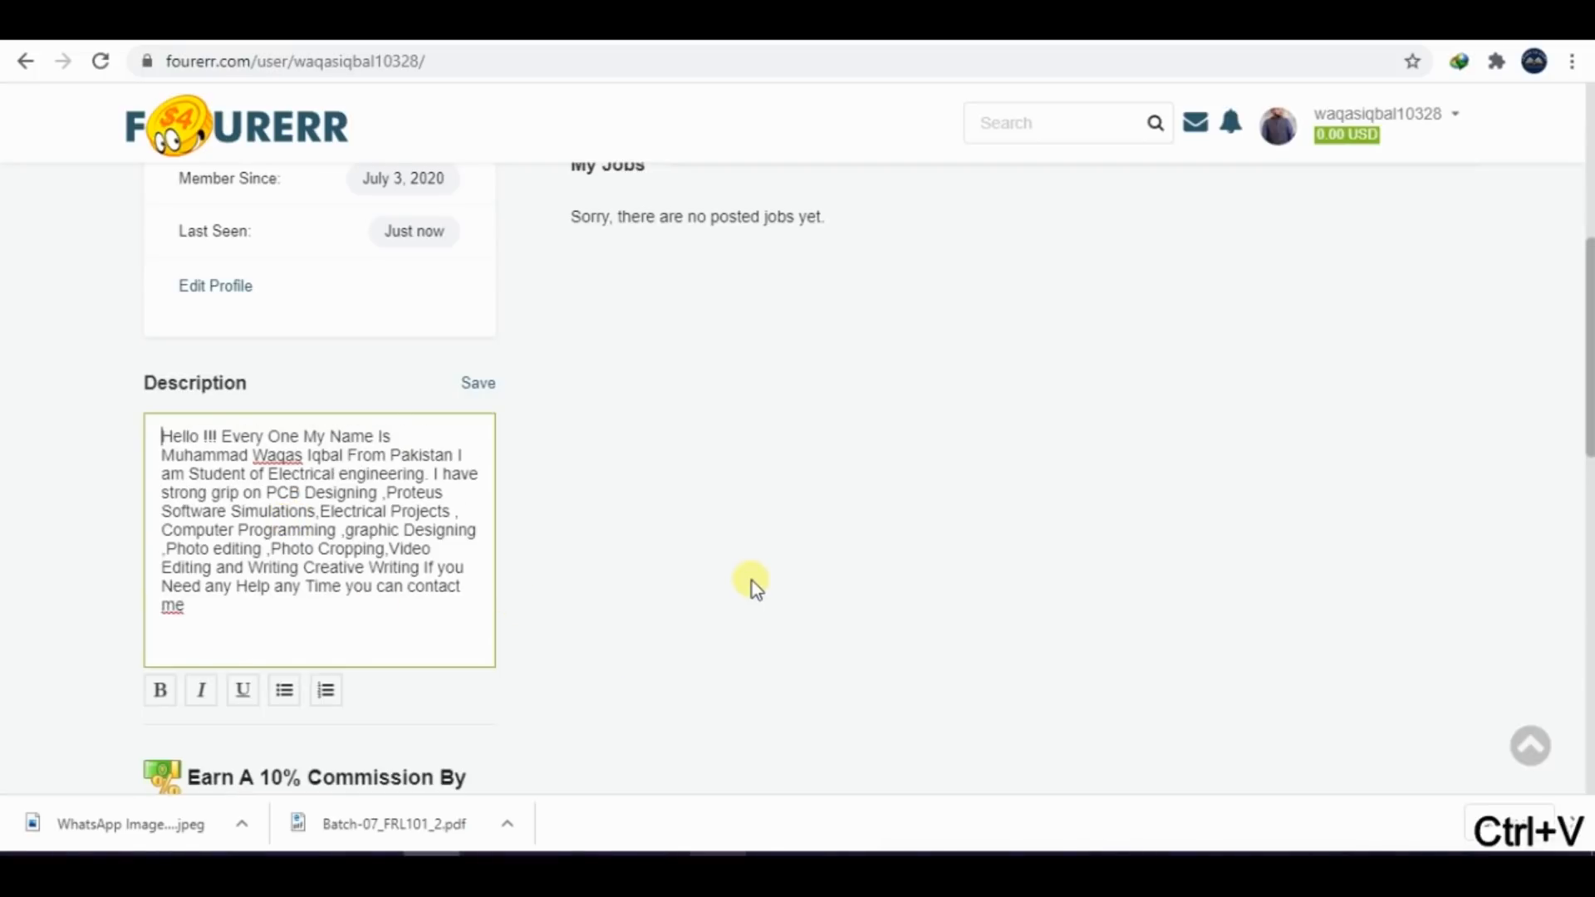
Capture the filled-in description editor and paste the screenshot into the Word document below the earlier profile screenshot
key(super+shift+s)
drag(63, 354, 712, 719)
click(660, 870)
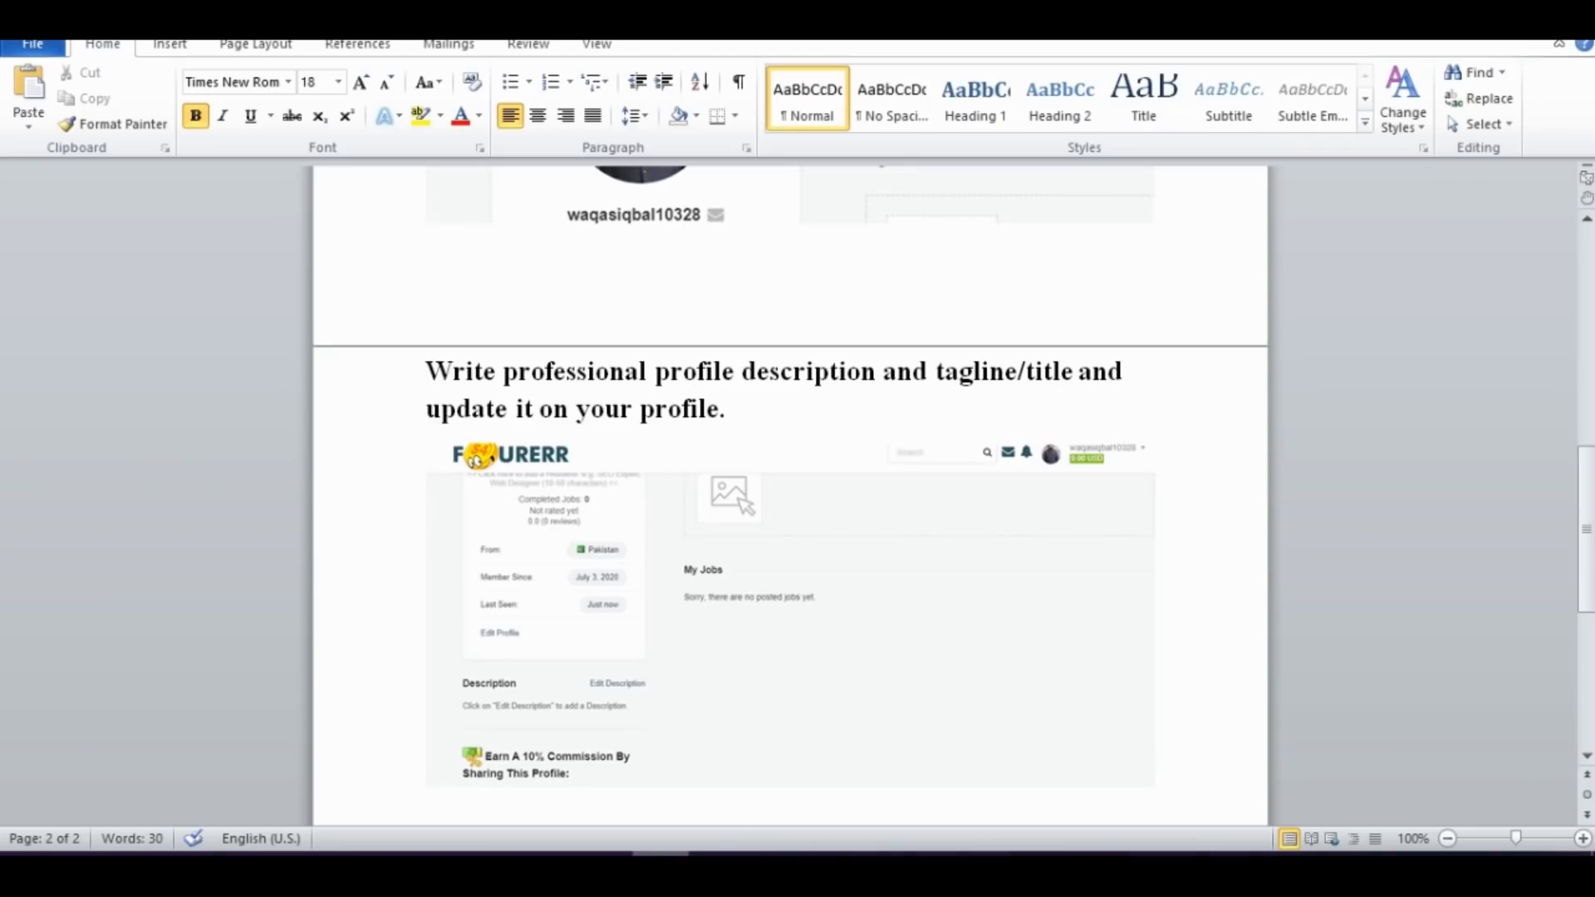
scroll(789, 499, down, 1)
key(ctrl+v)
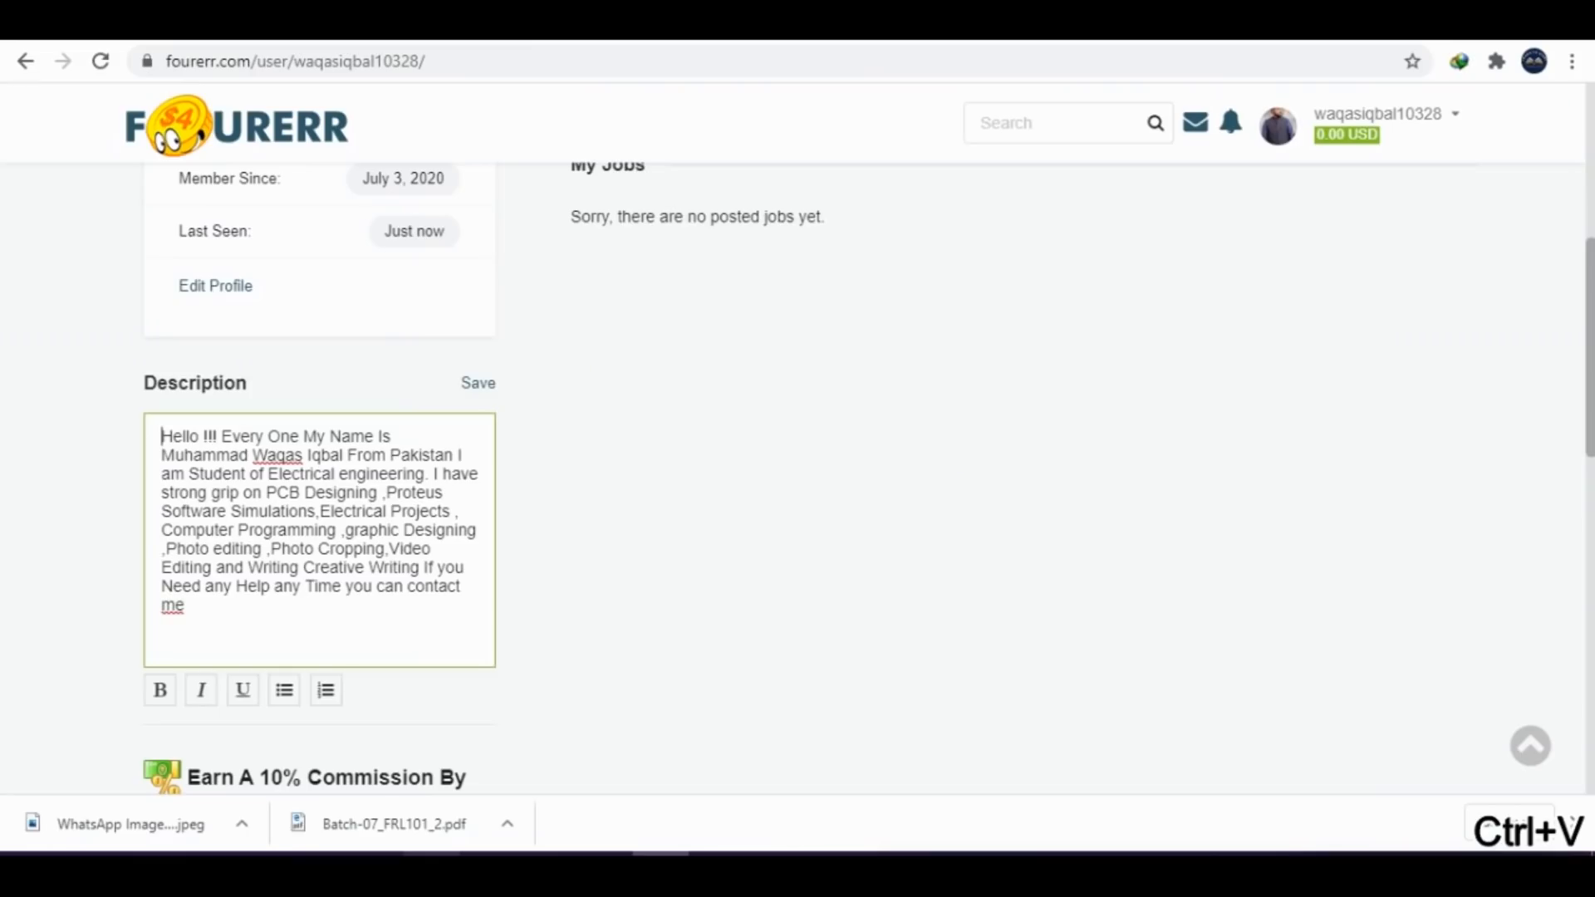
Return to the Fourerr profile in Chrome and save the new description
click(432, 871)
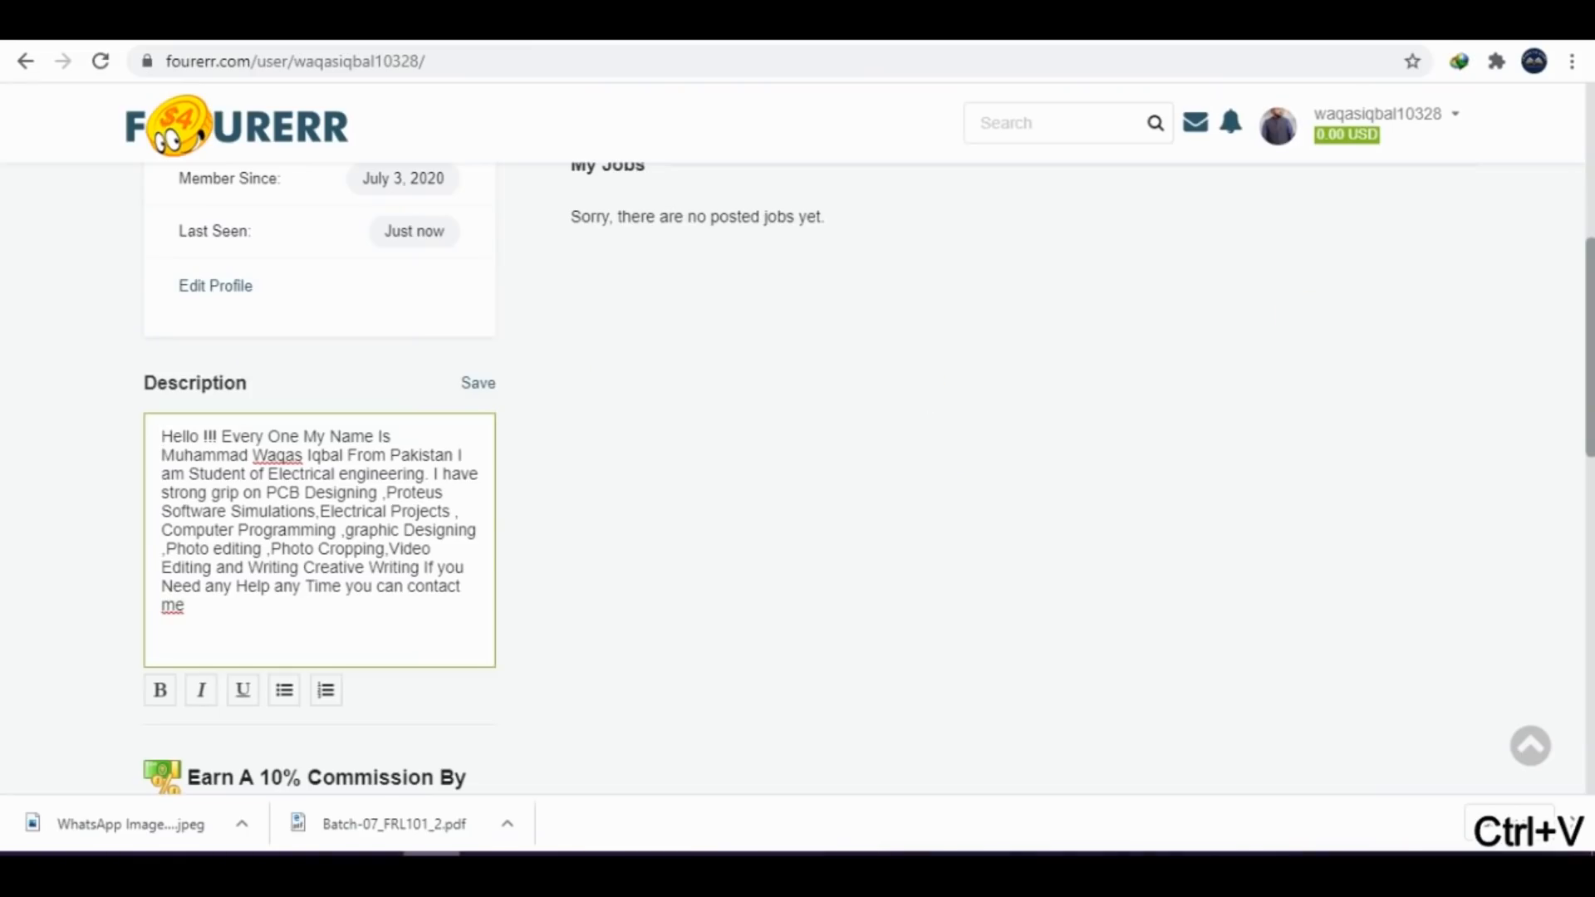
scroll(1139, 551, up, 2)
click(482, 526)
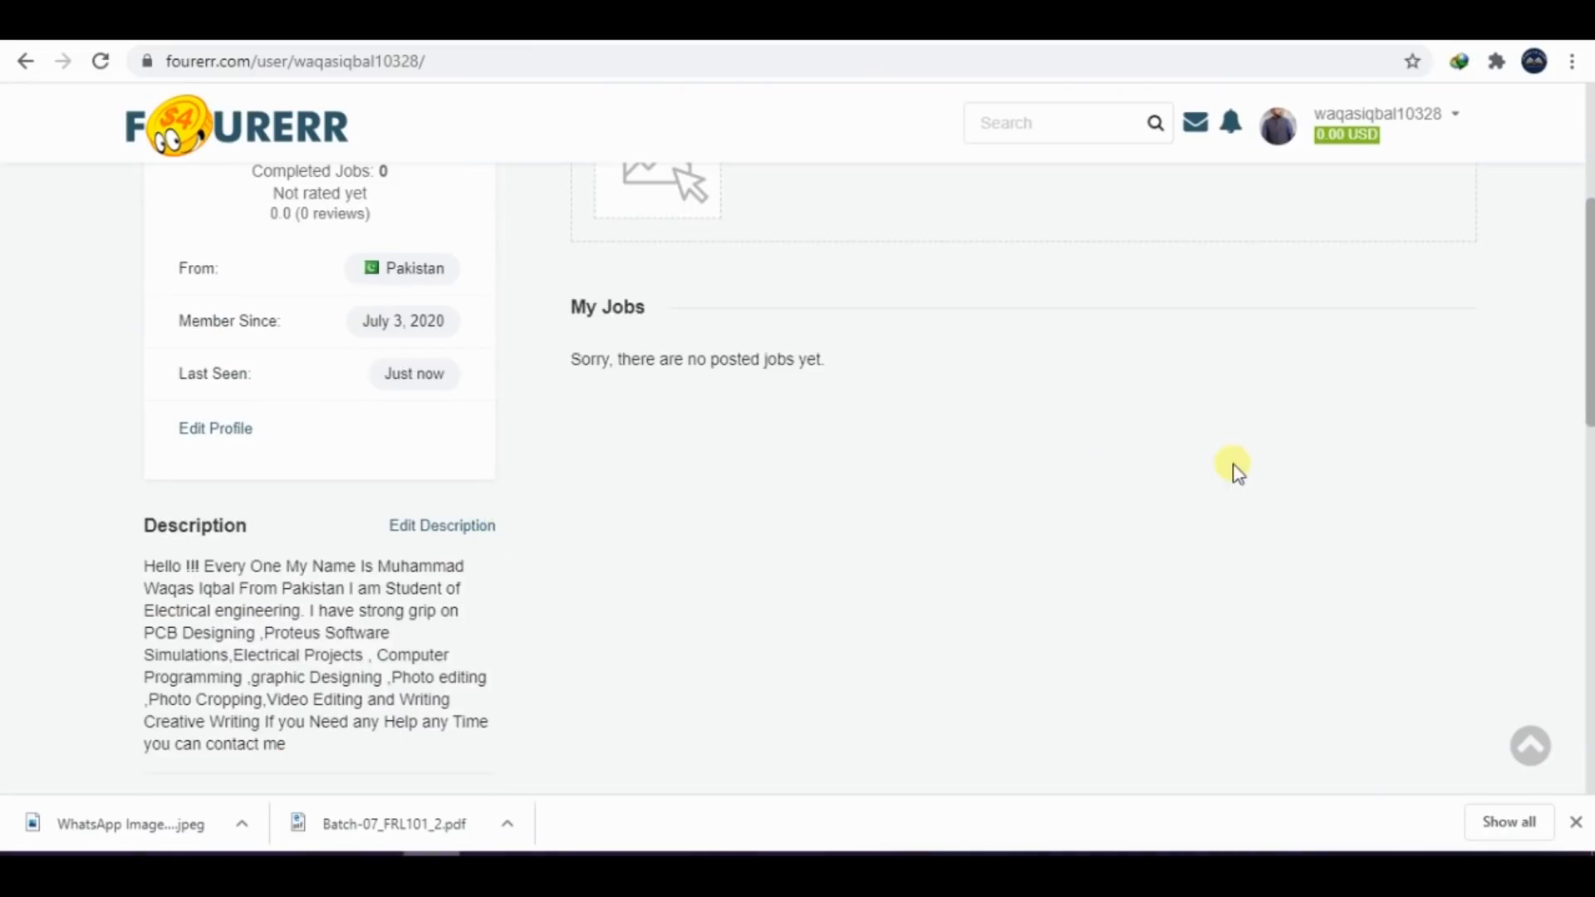
Set the profile headline to "i love Challenging Work" and save it
scroll(1238, 469, up, 5)
click(366, 488)
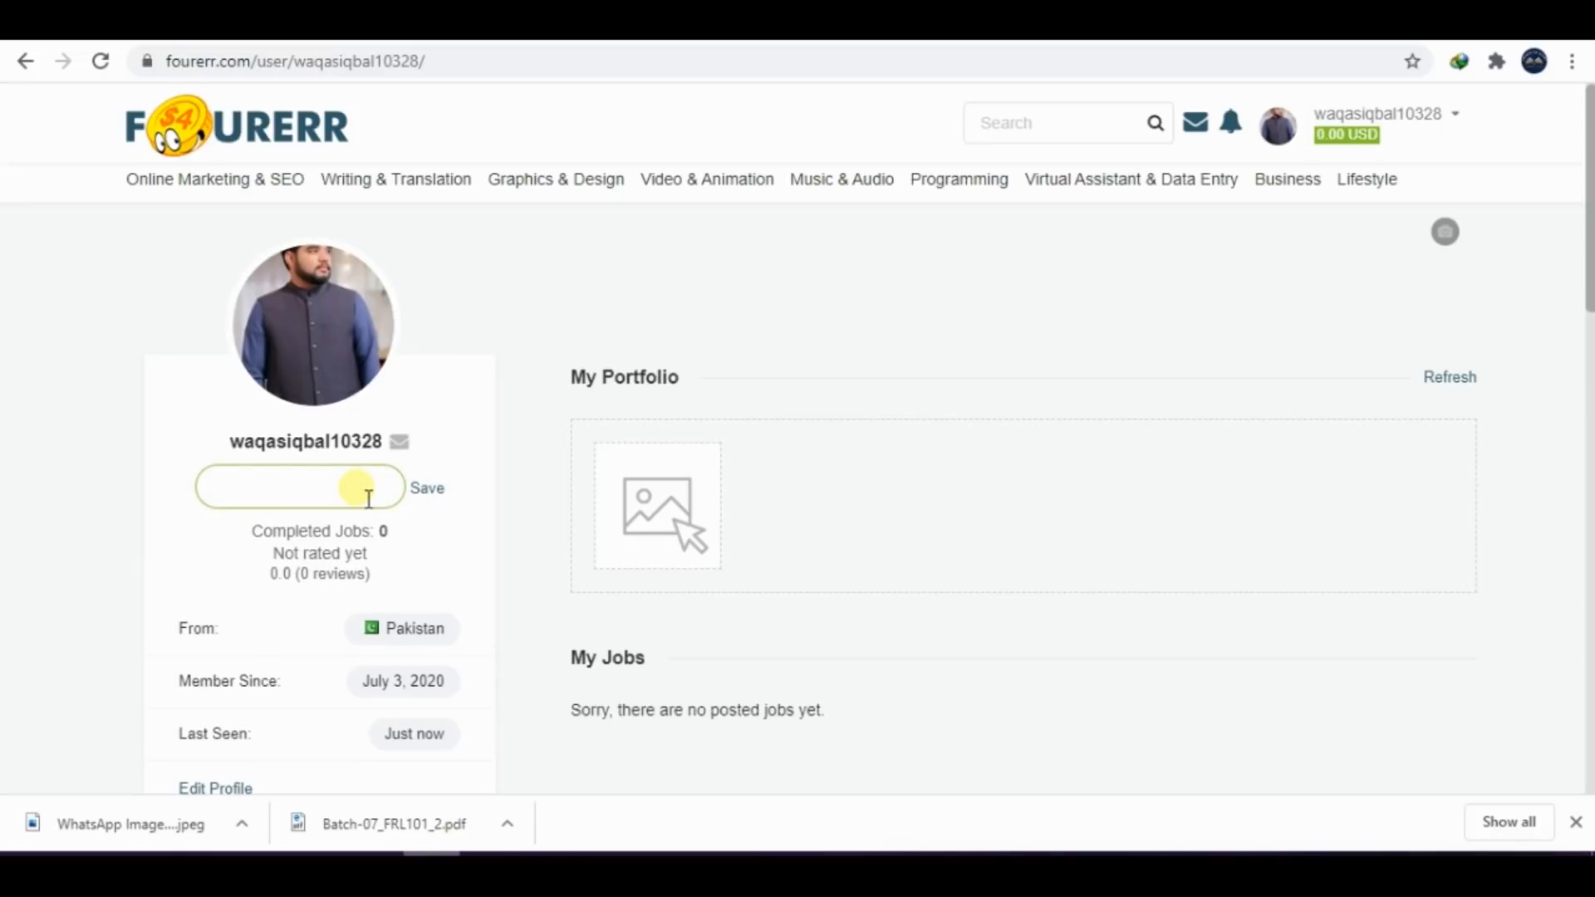
key(BackSpace)
text(love Chan)
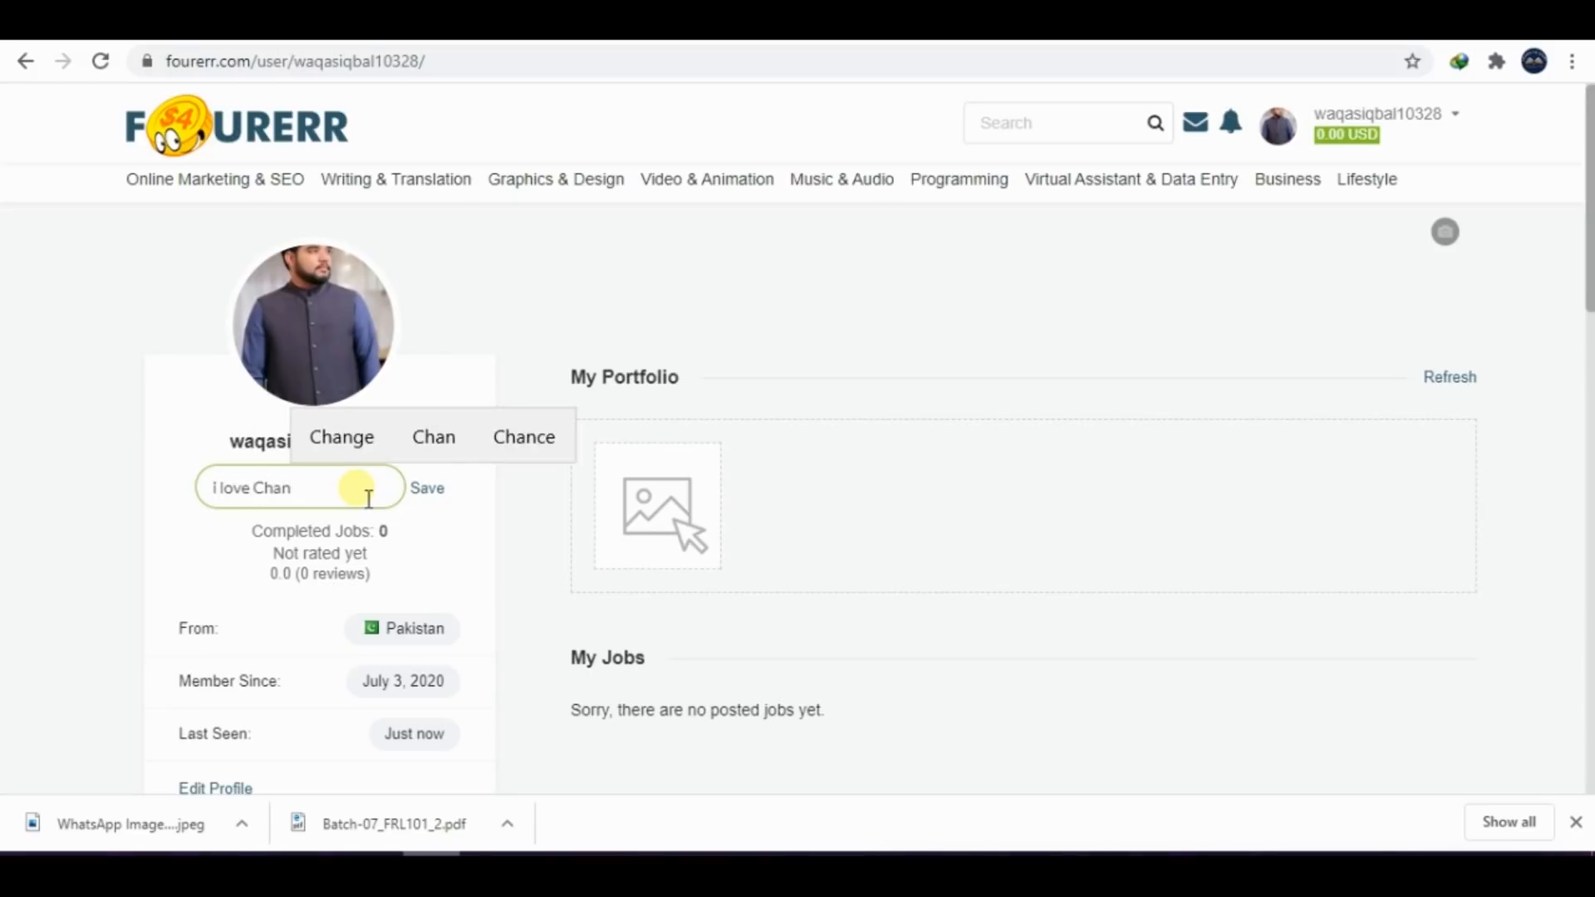
key(BackSpace)
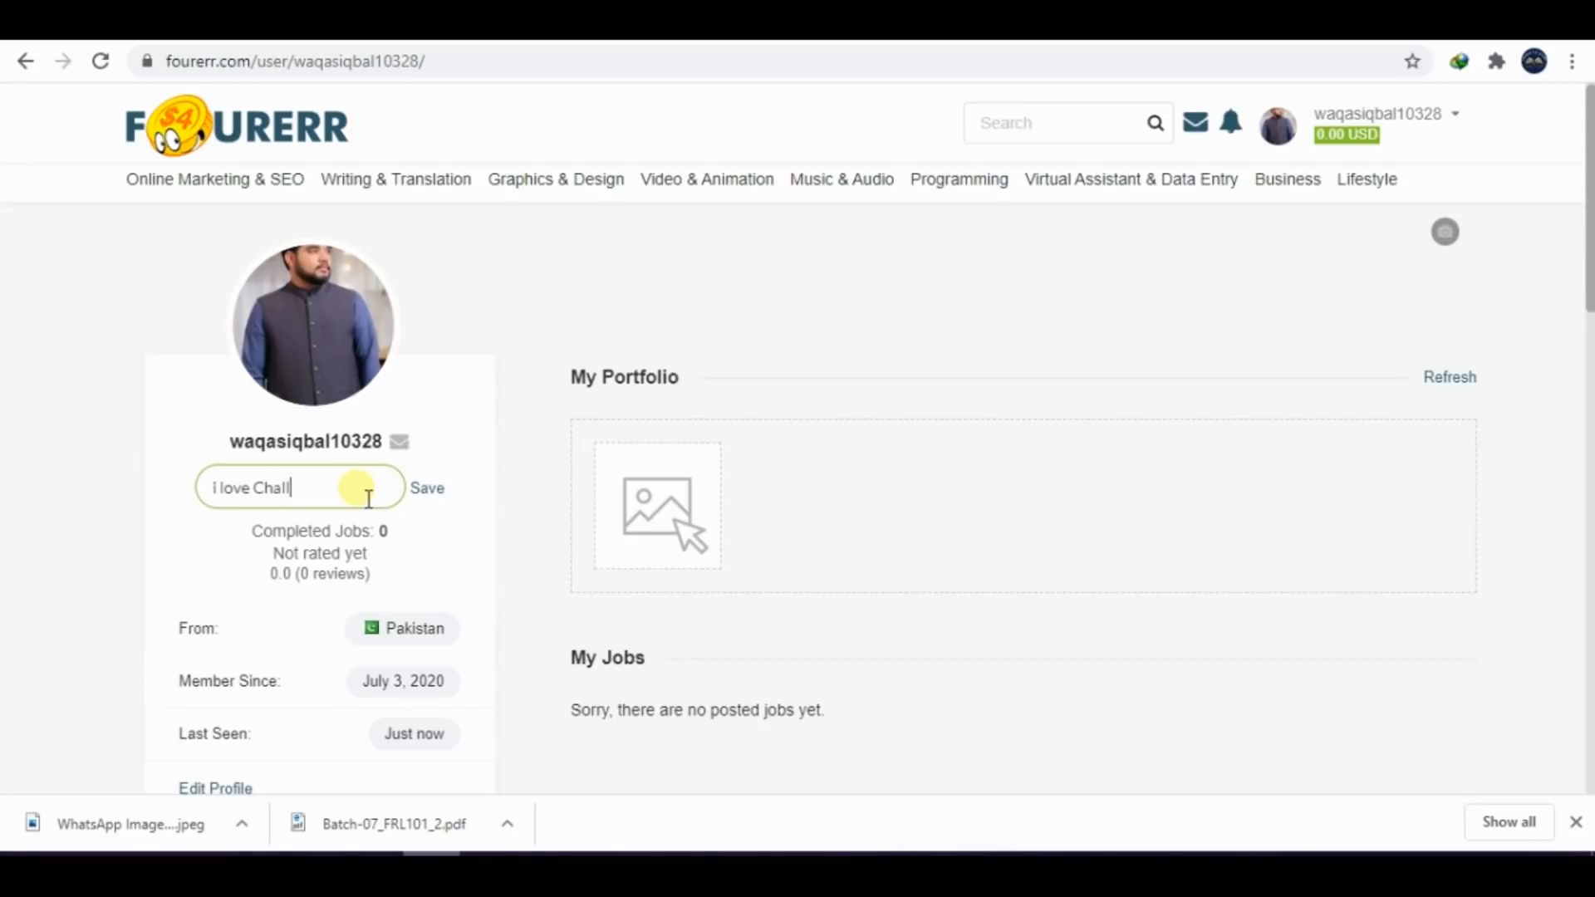
text(llangi)
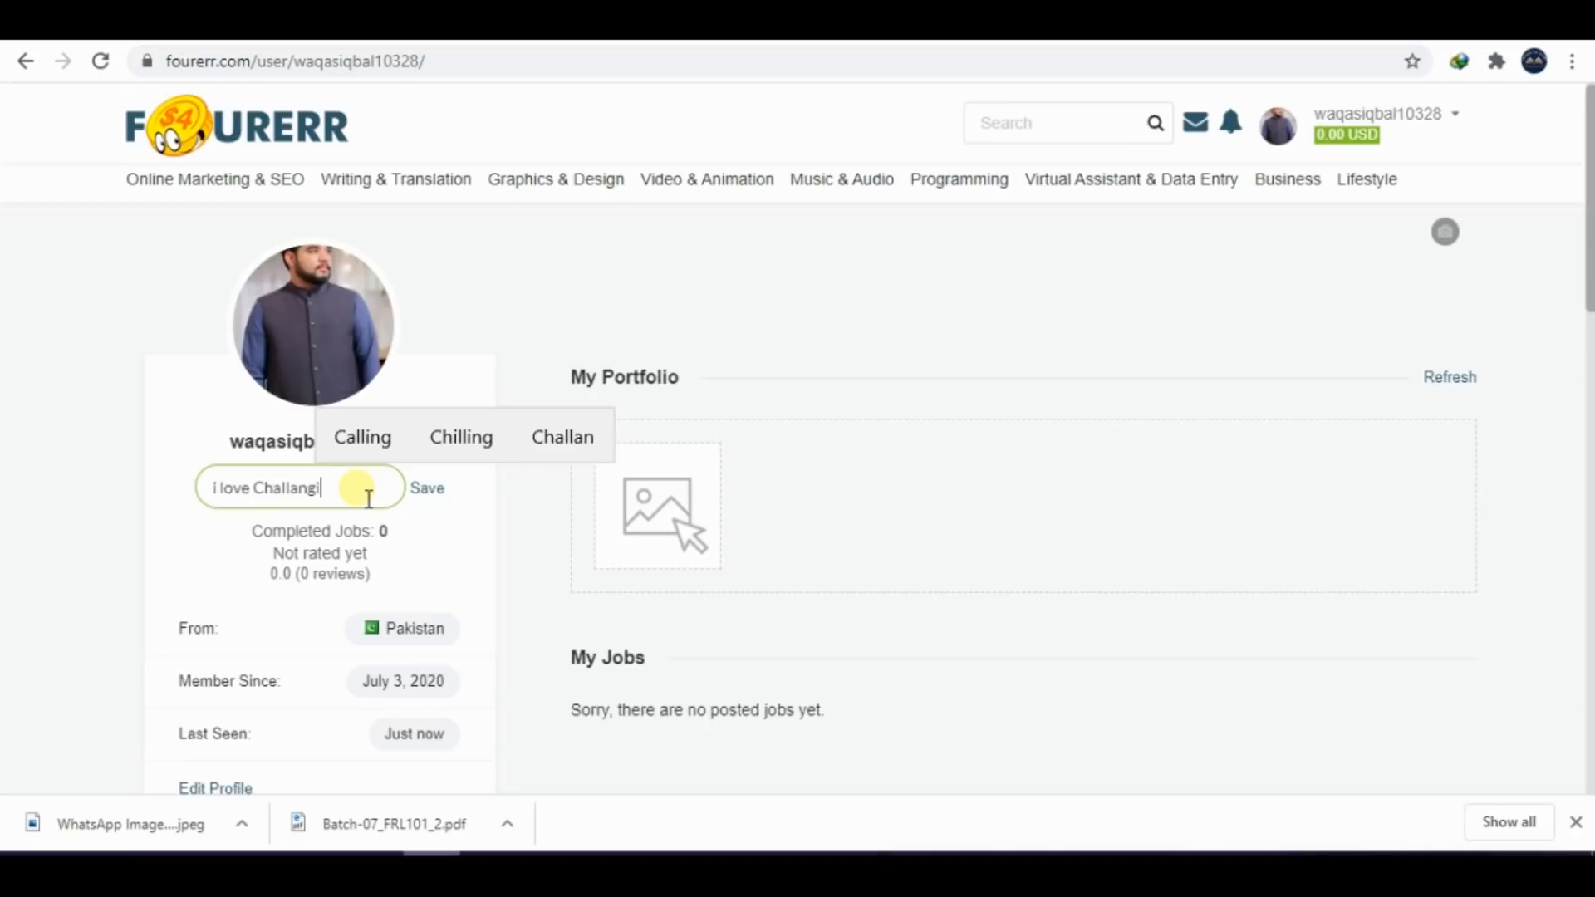
text(ng)
click(410, 437)
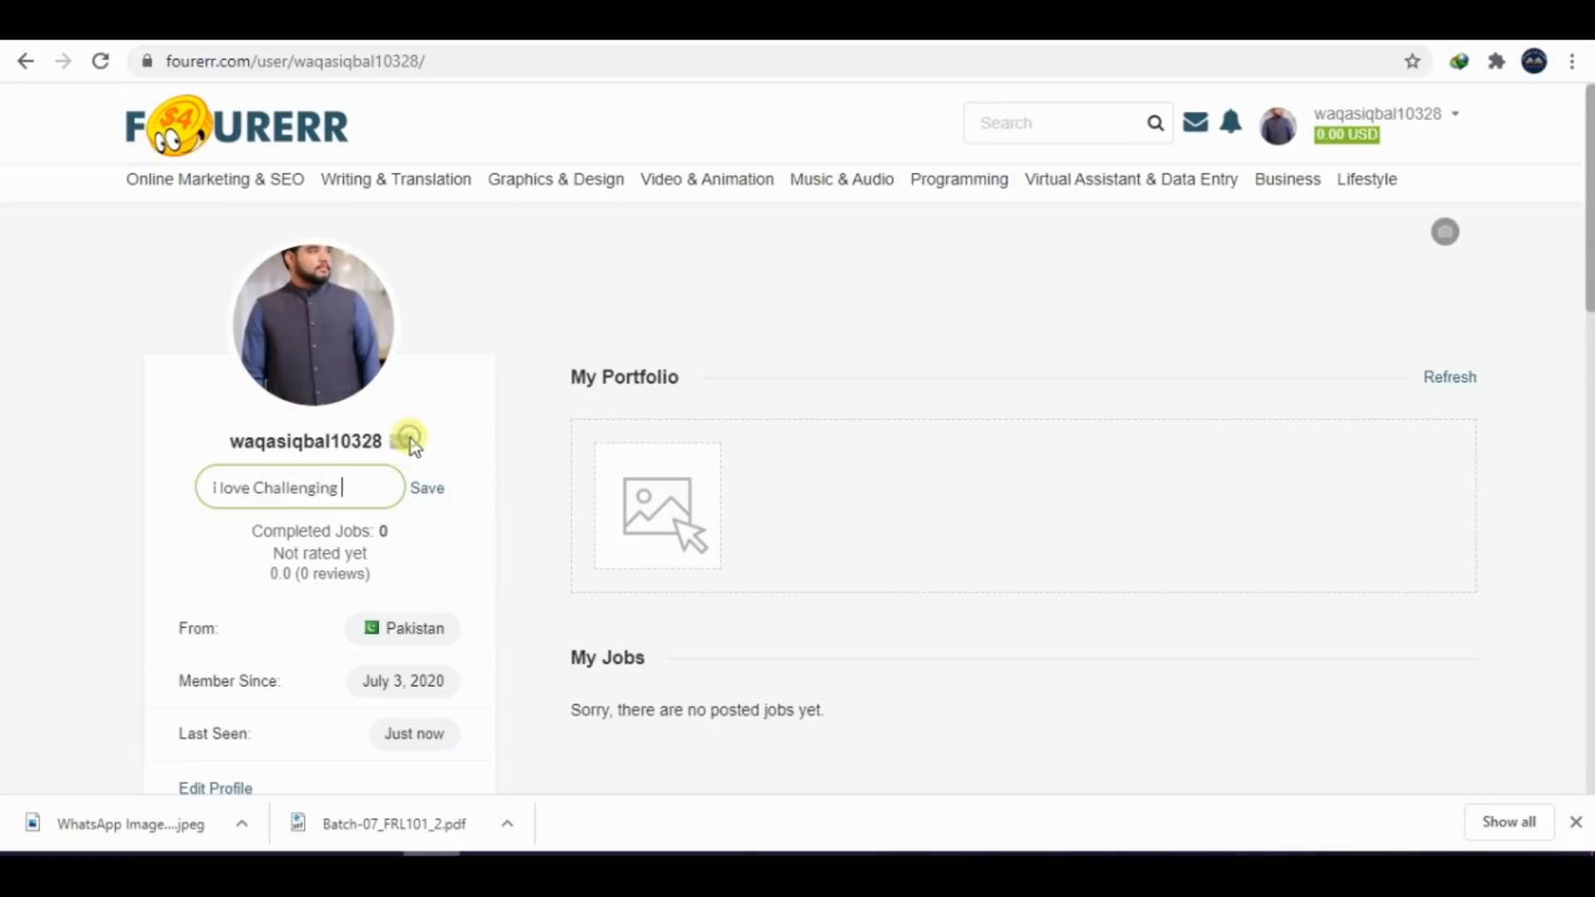
text(Work)
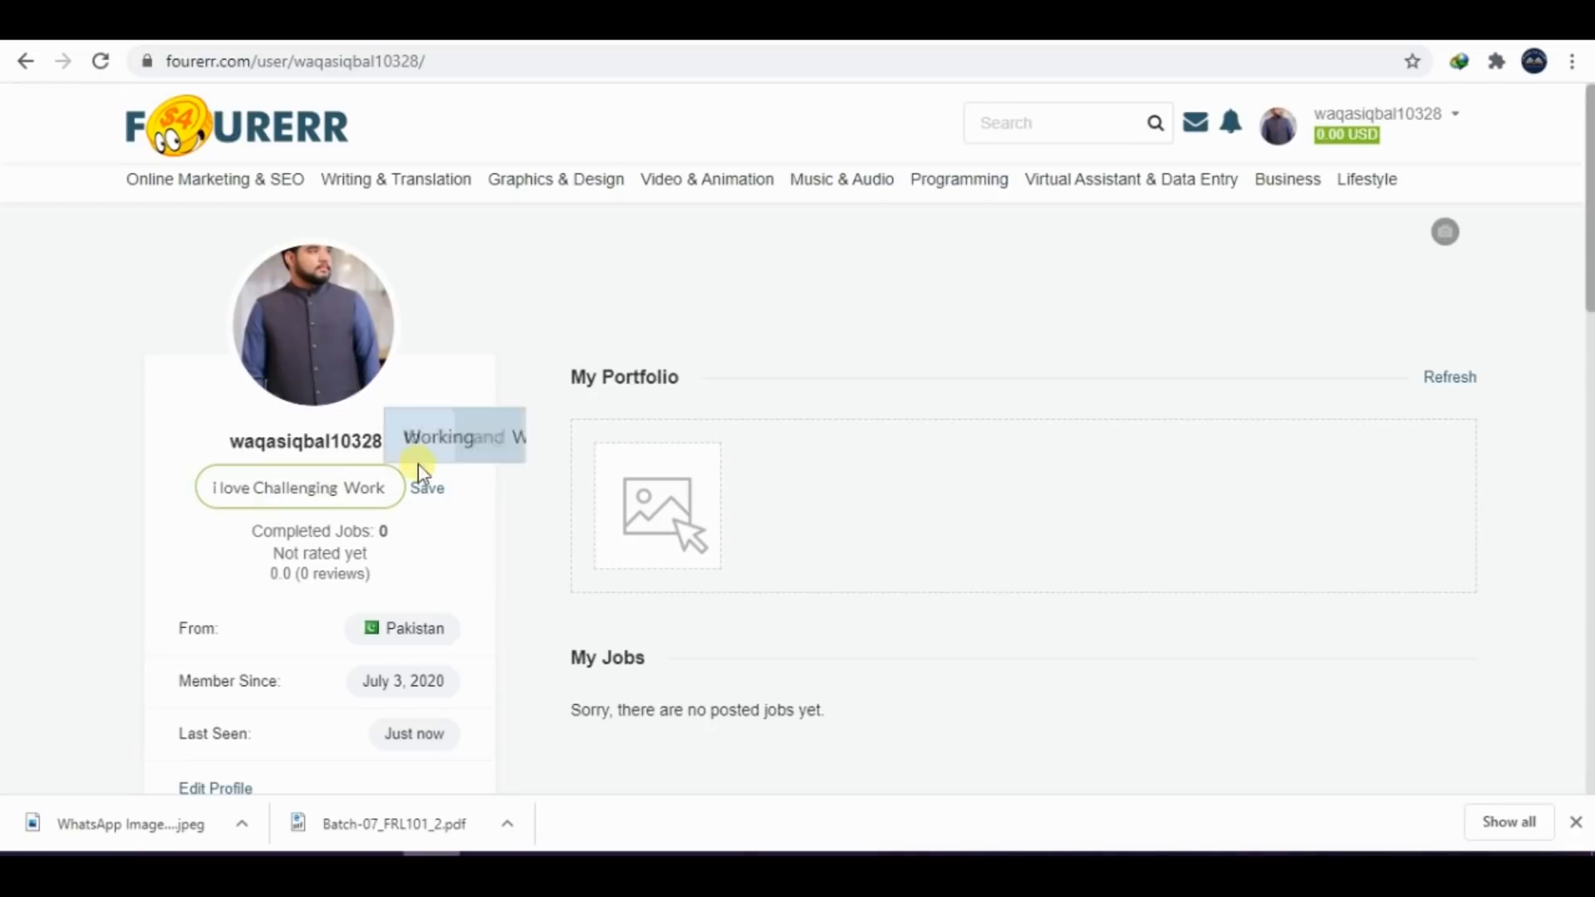
click(428, 491)
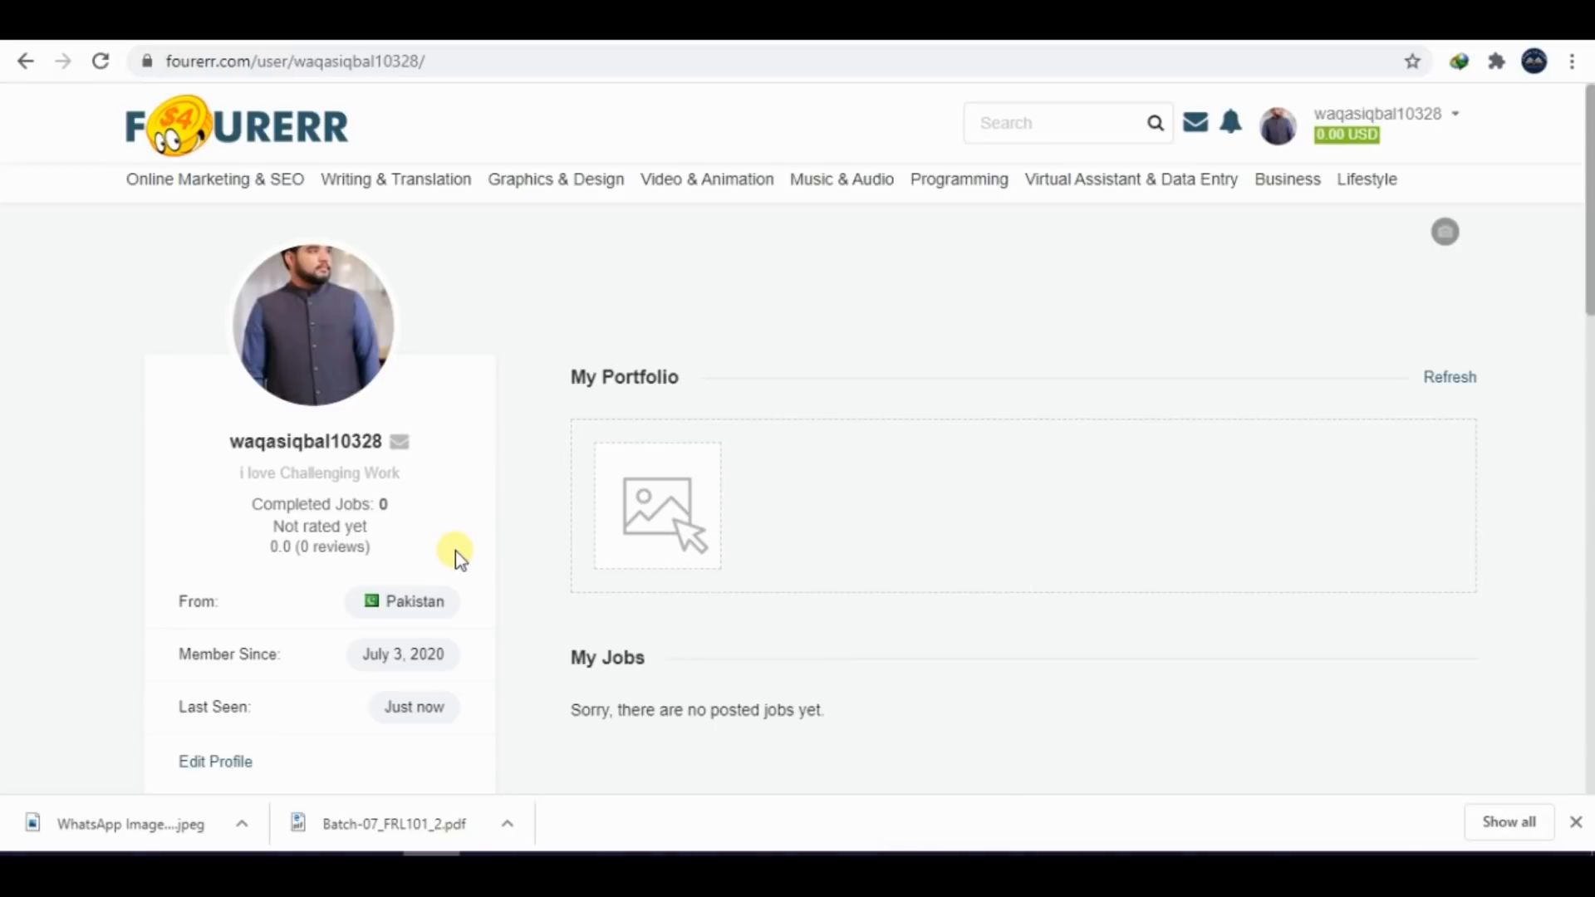
Capture the profile's headline area, paste it below the description screenshot in Word, and start a new line on the following page
drag(185, 429, 502, 546)
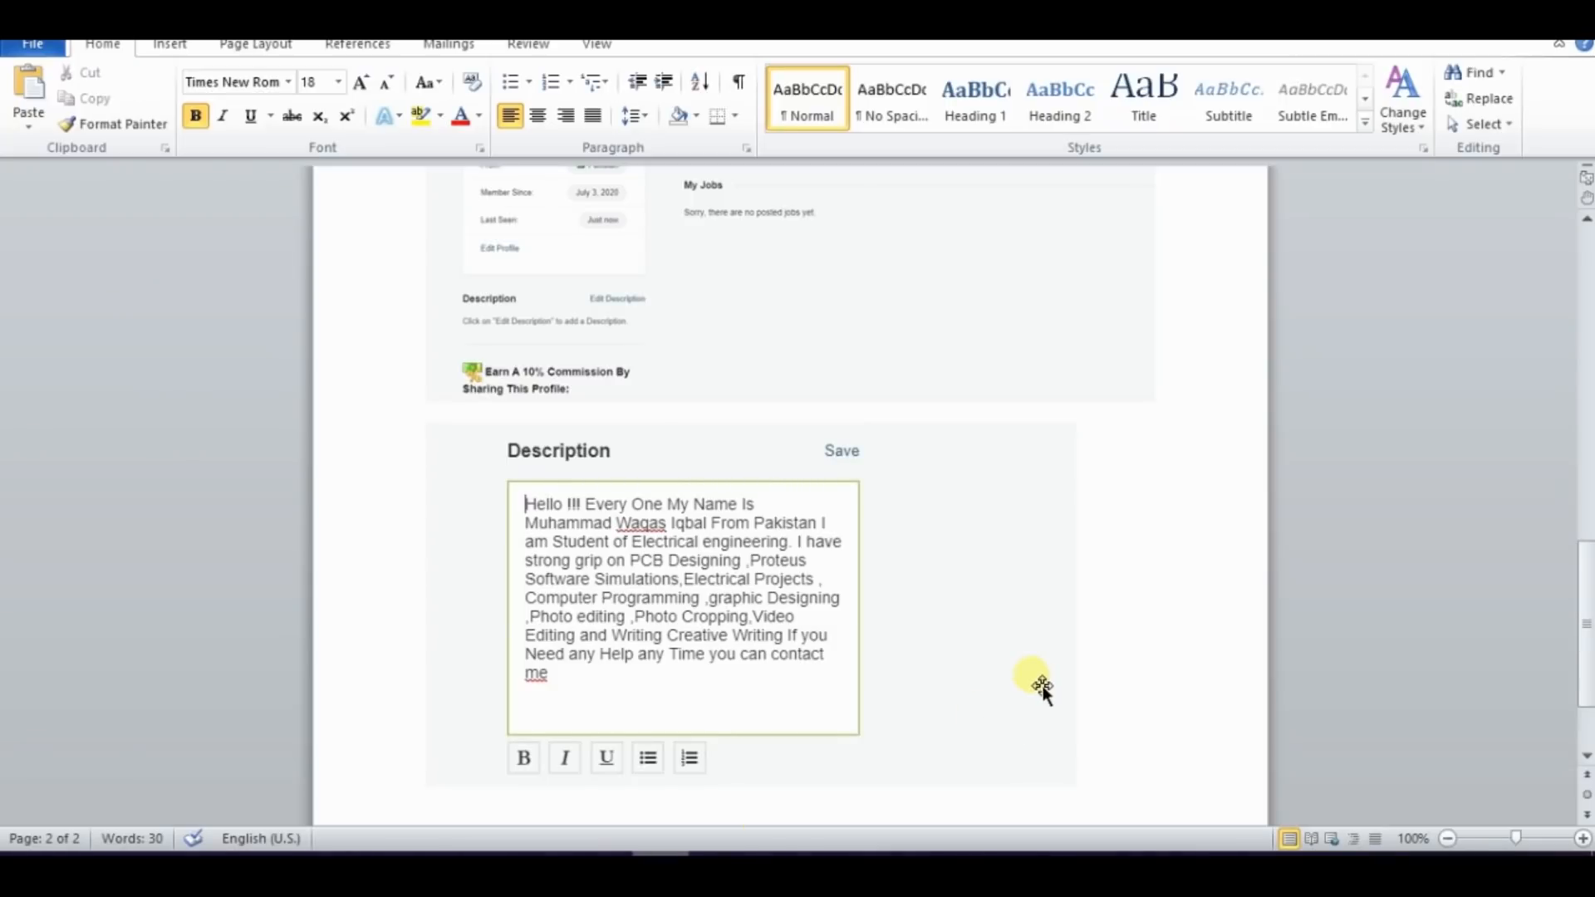
scroll(1133, 766, down, 1)
key(ctrl+v)
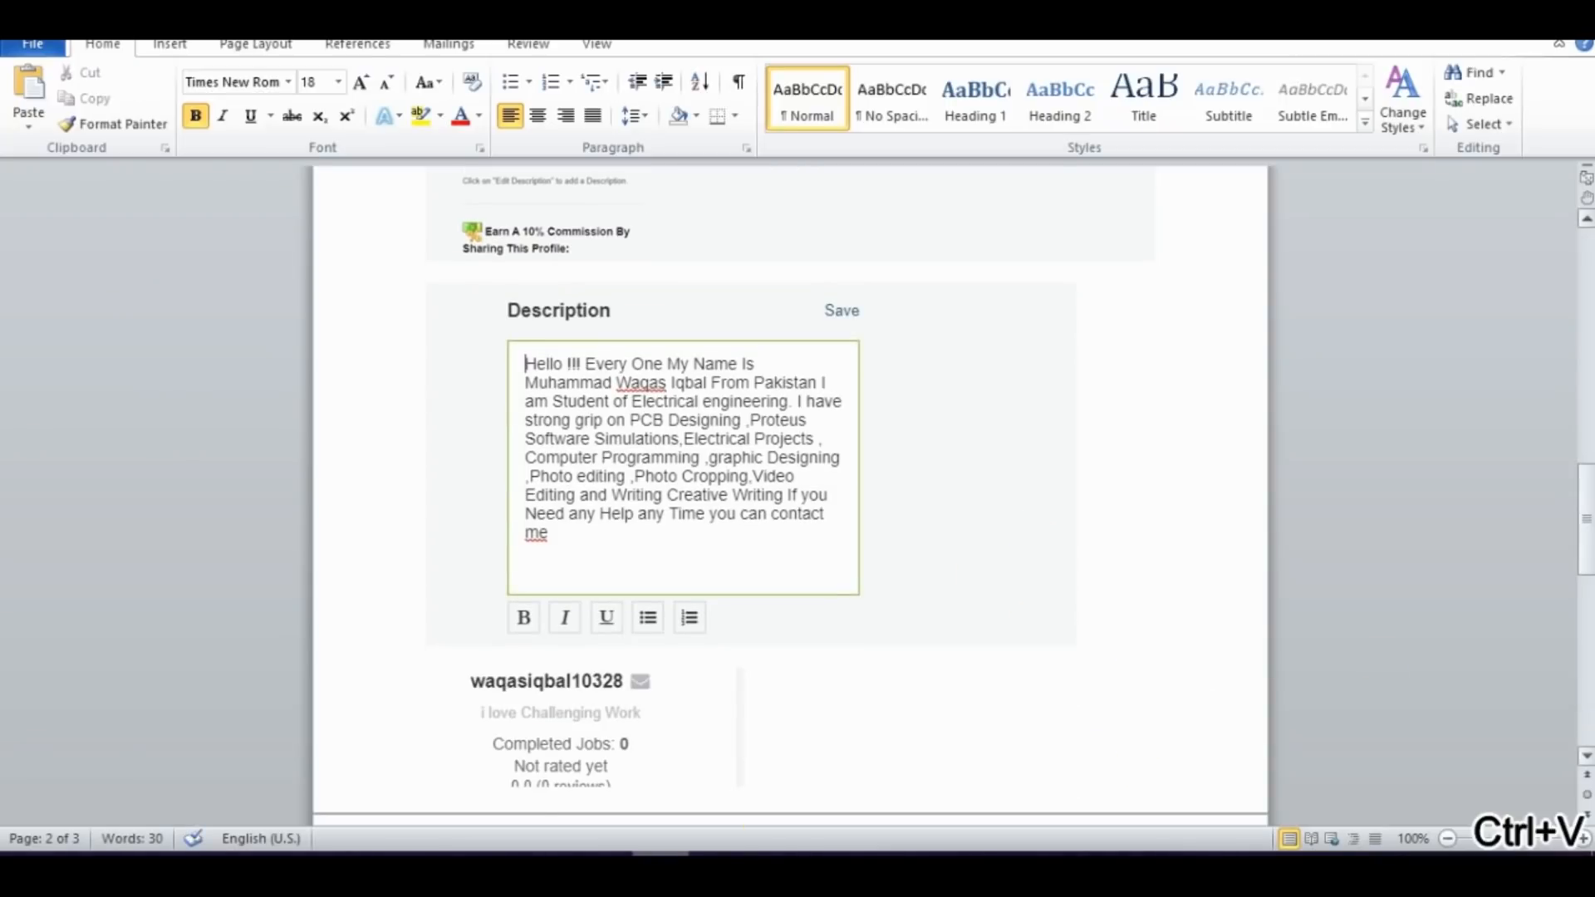
drag(1587, 519, 1537, 611)
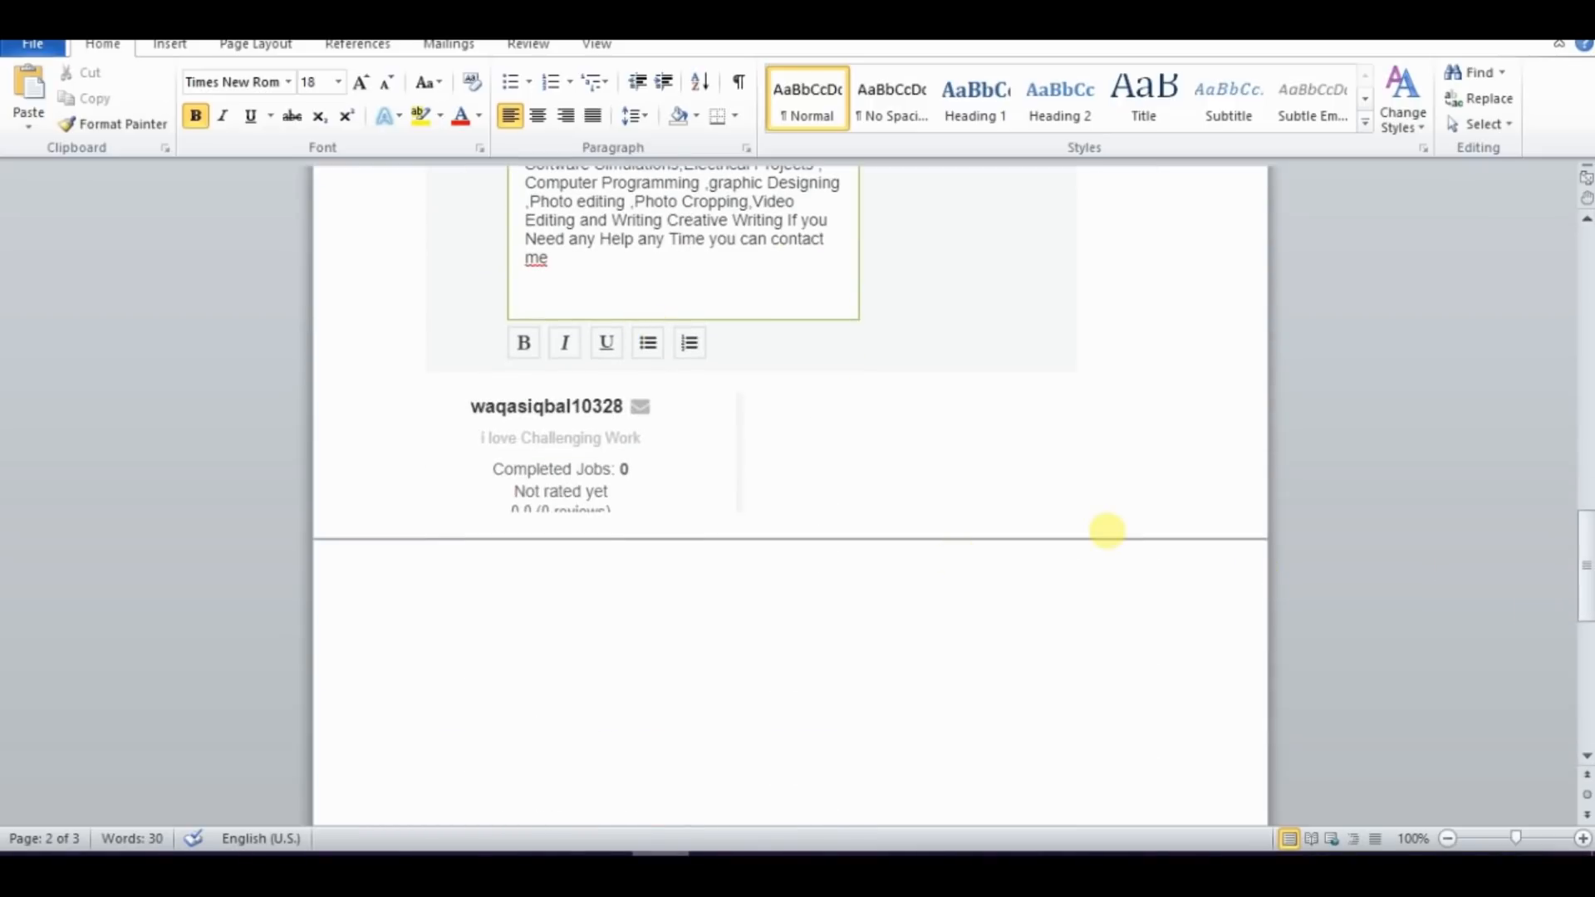
key(Return)
key(Return)
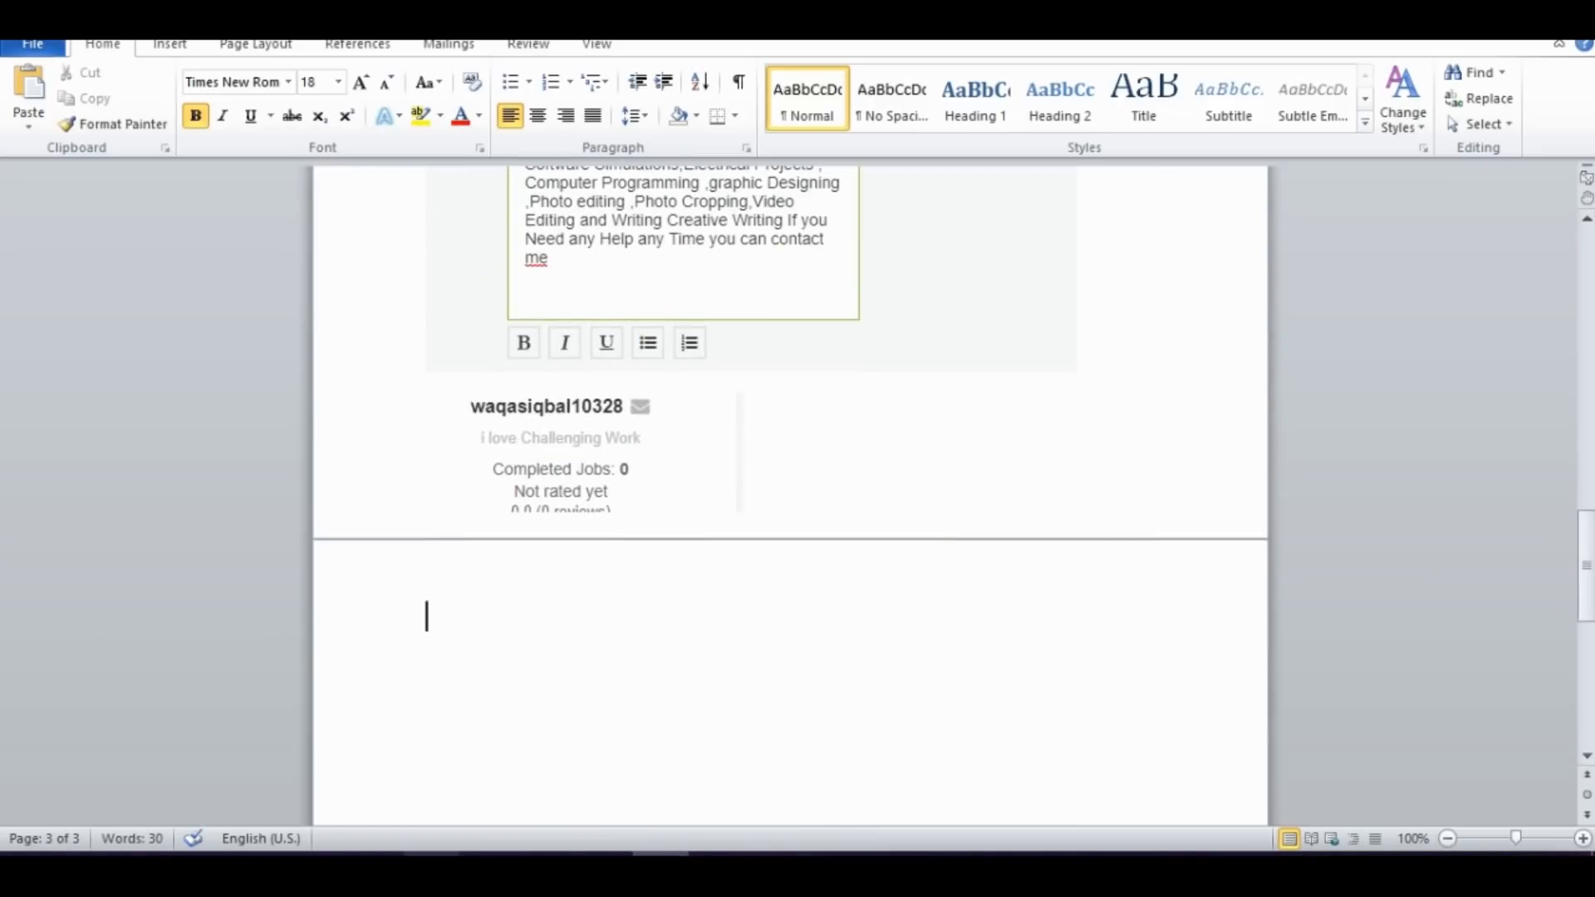
Copy the task text "Update your education or employment section" from the exercise PDF and paste it as a heading on the Word document's third page
click(436, 868)
mouse_move(1590, 298)
mouse_down()
mouse_move(1585, 810)
mouse_move(1590, 291)
mouse_up()
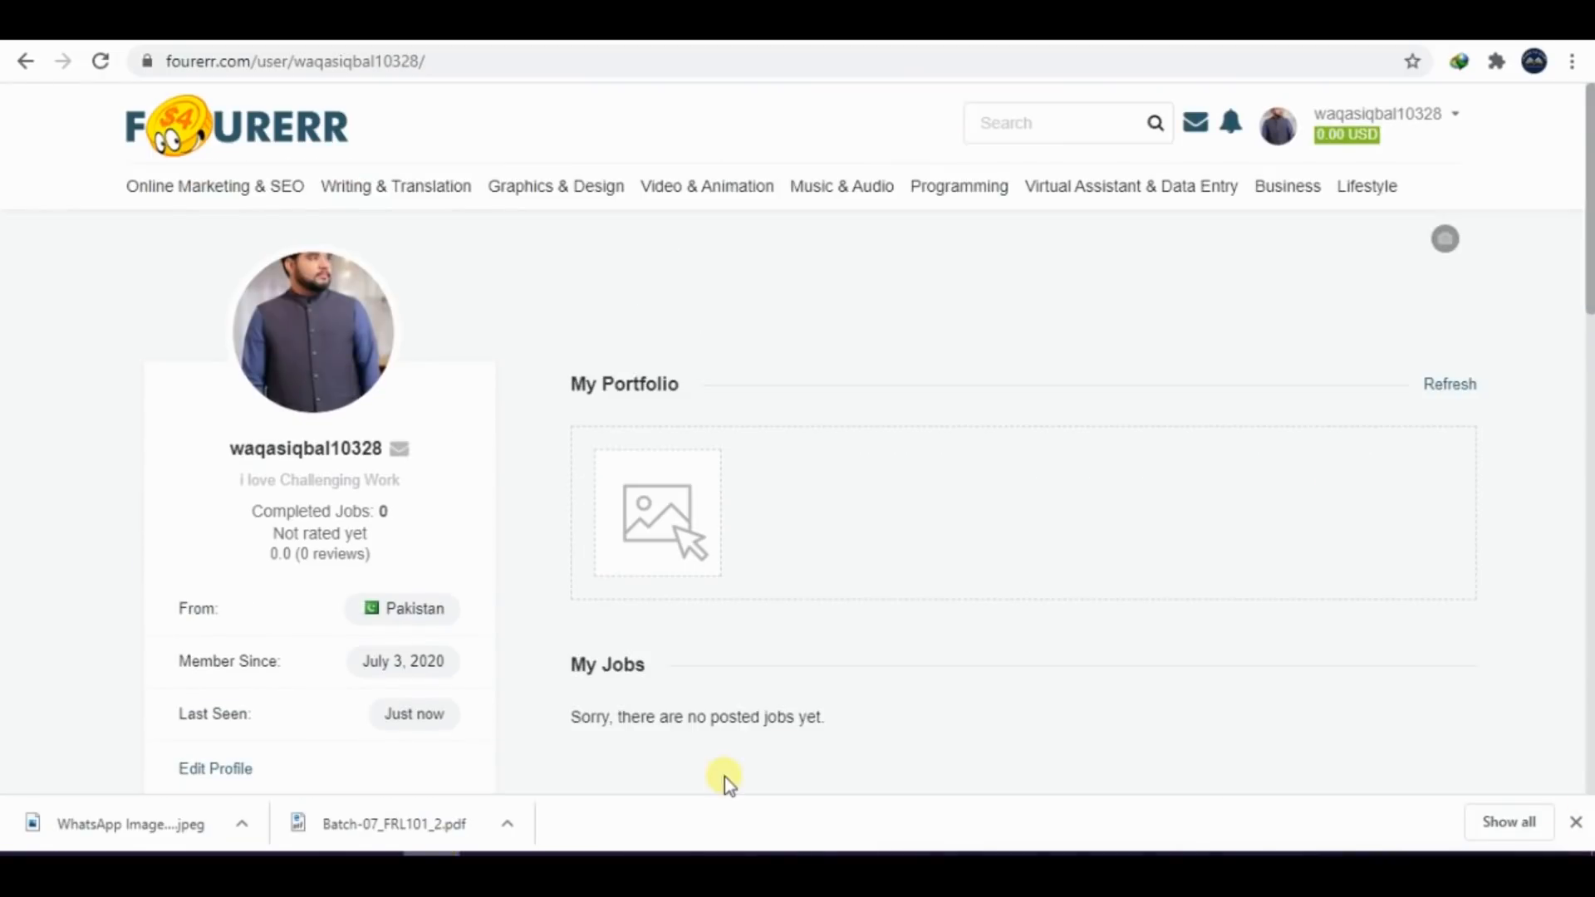
click(489, 868)
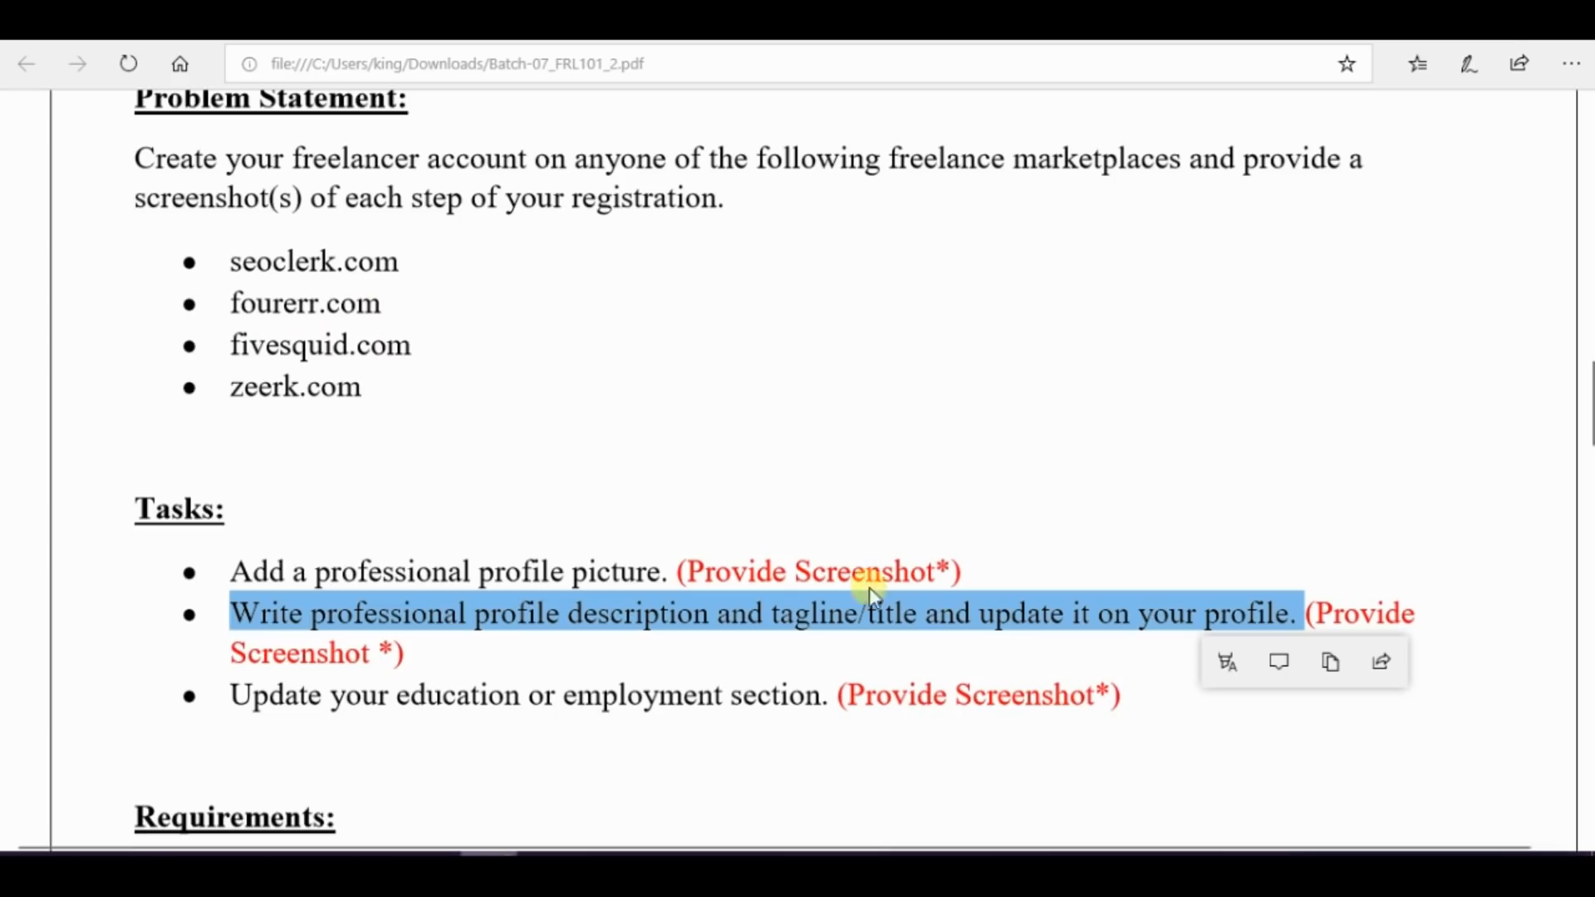
click(600, 699)
drag(235, 699, 820, 696)
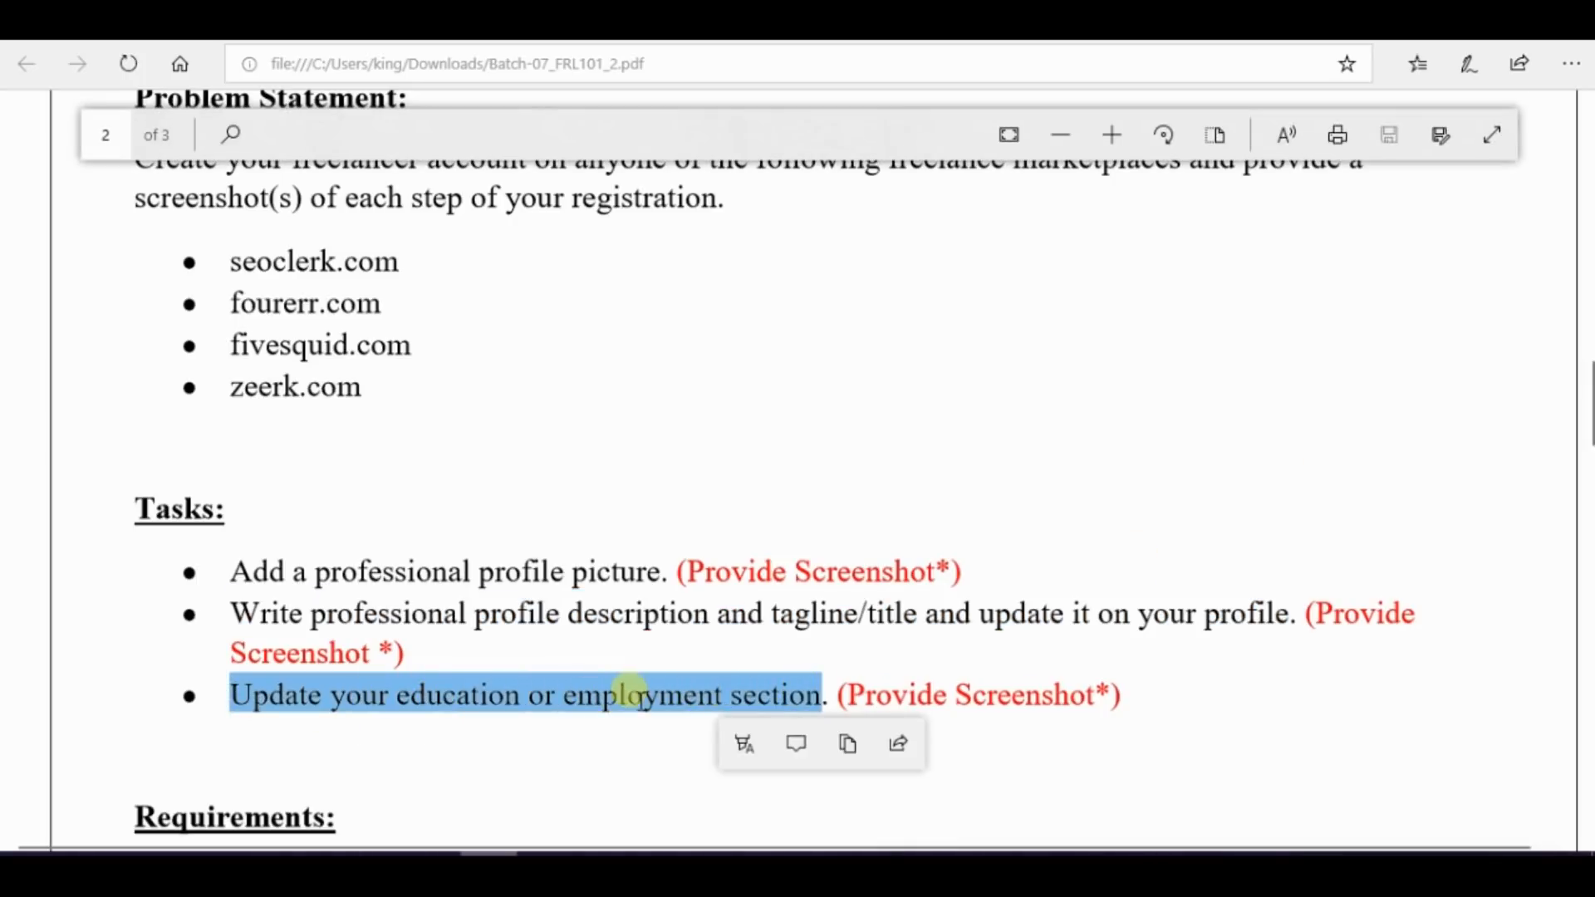
click(847, 744)
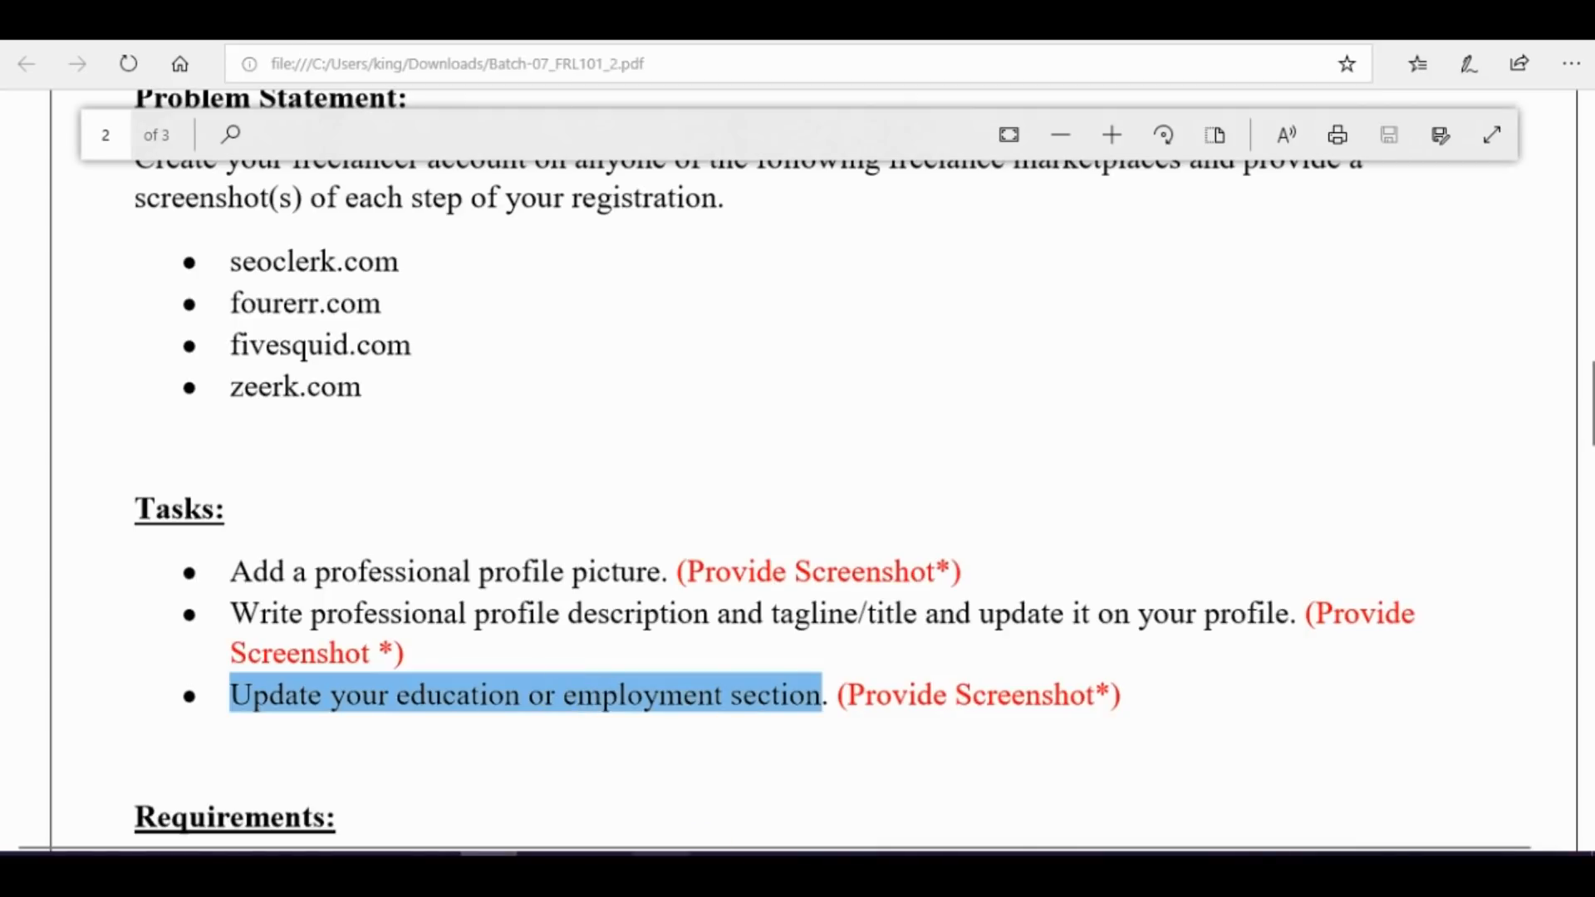
click(663, 868)
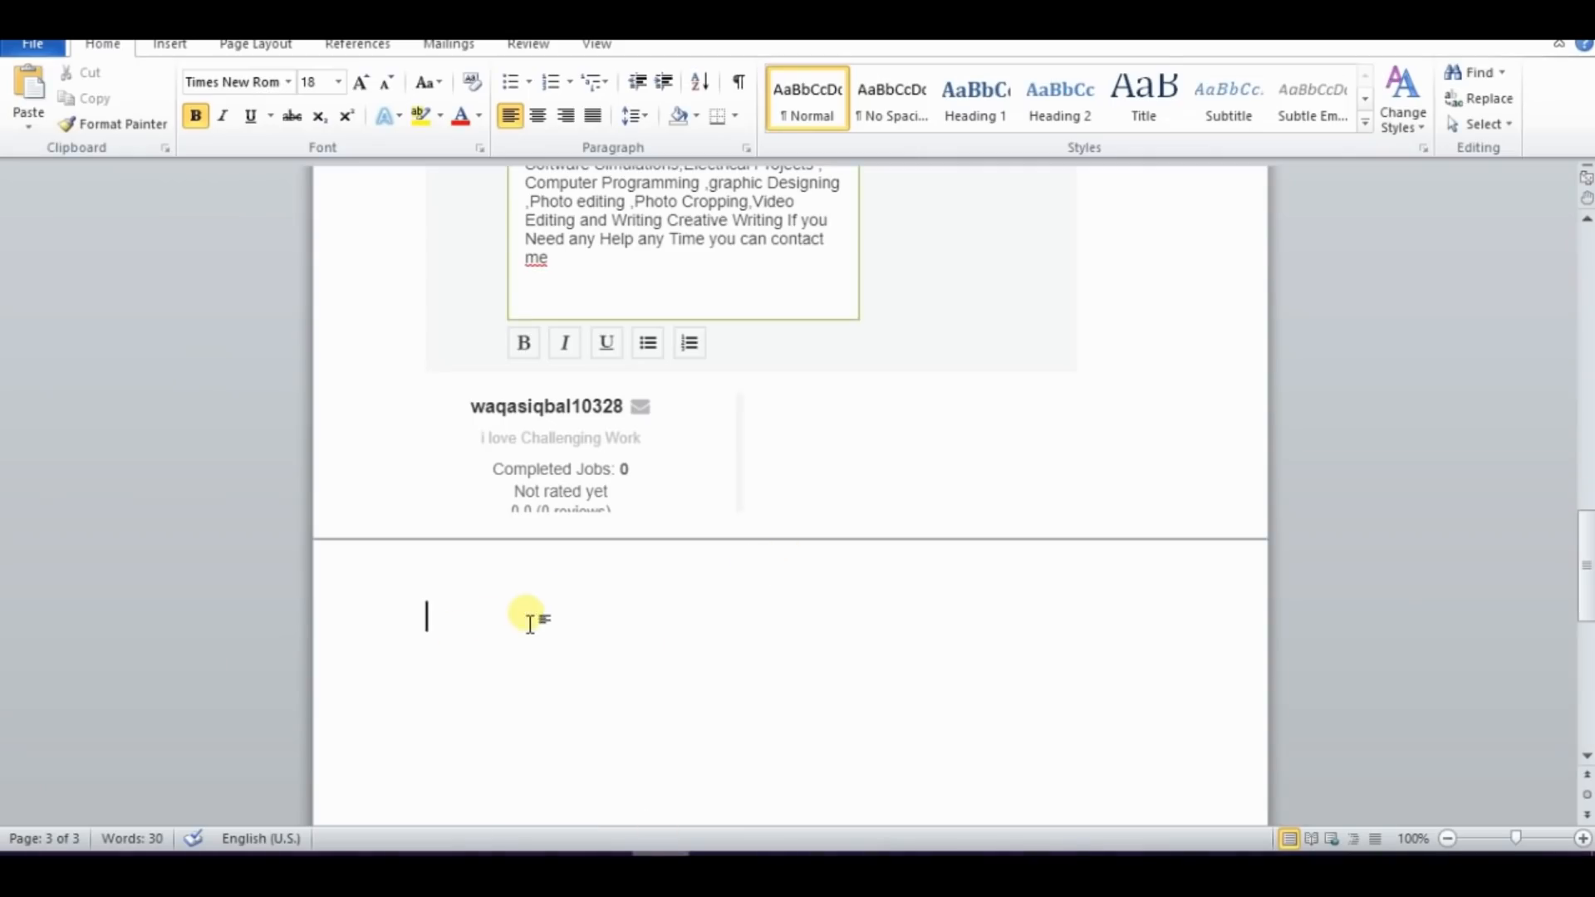
key(ctrl+v)
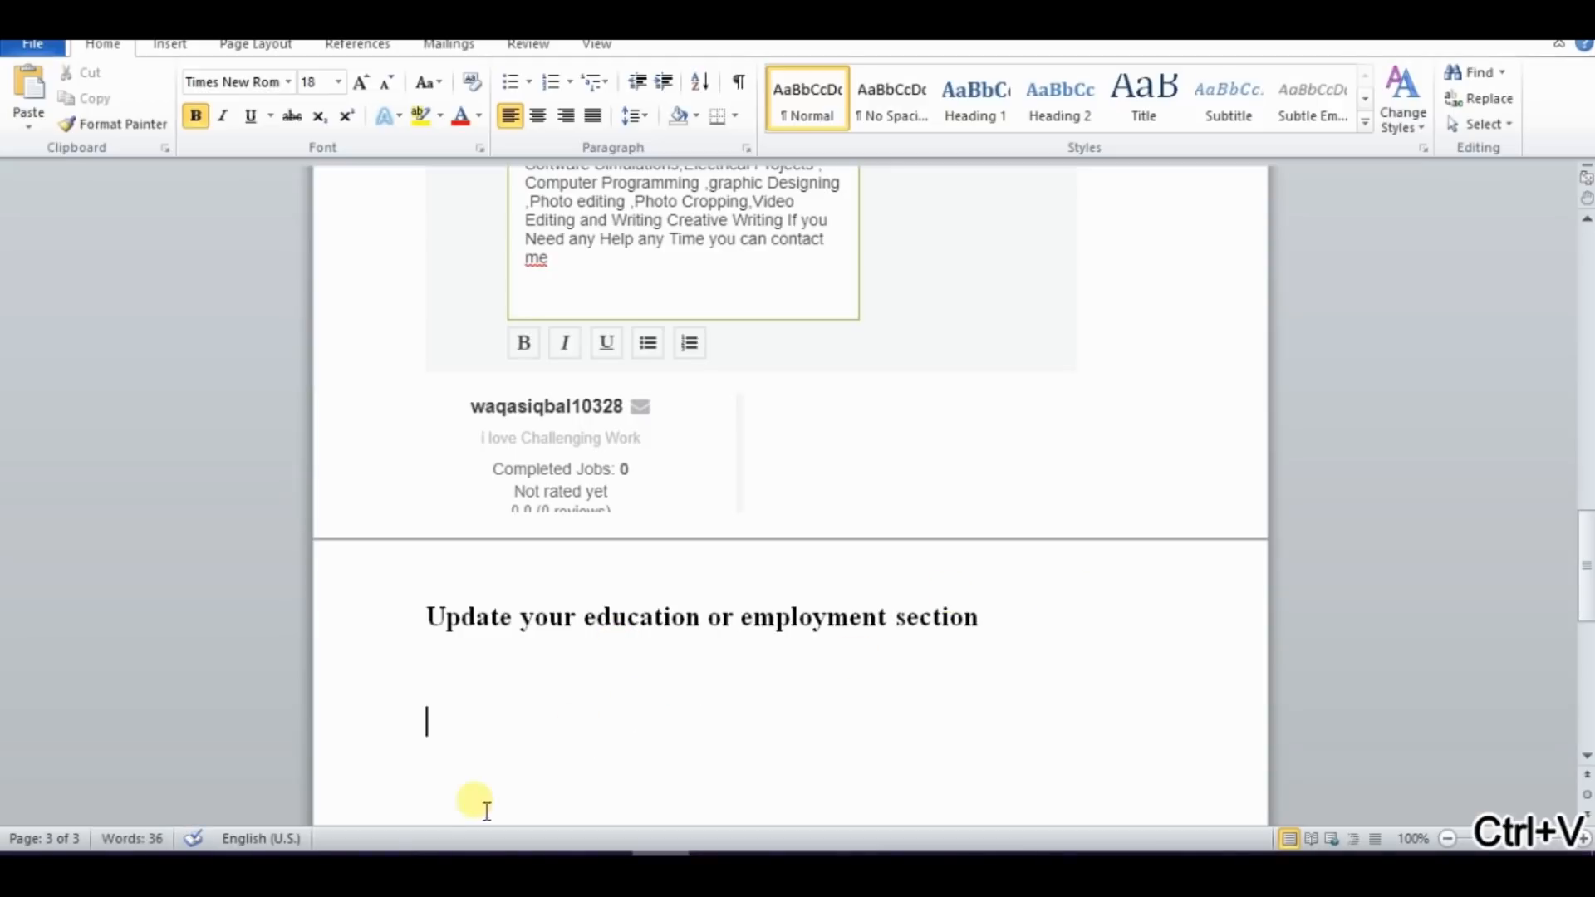
In Chrome, add a Fourerr education entry with school Air University, degree Bachelor, grade A and field of study "Bachelor in Electrical engineering"
click(432, 864)
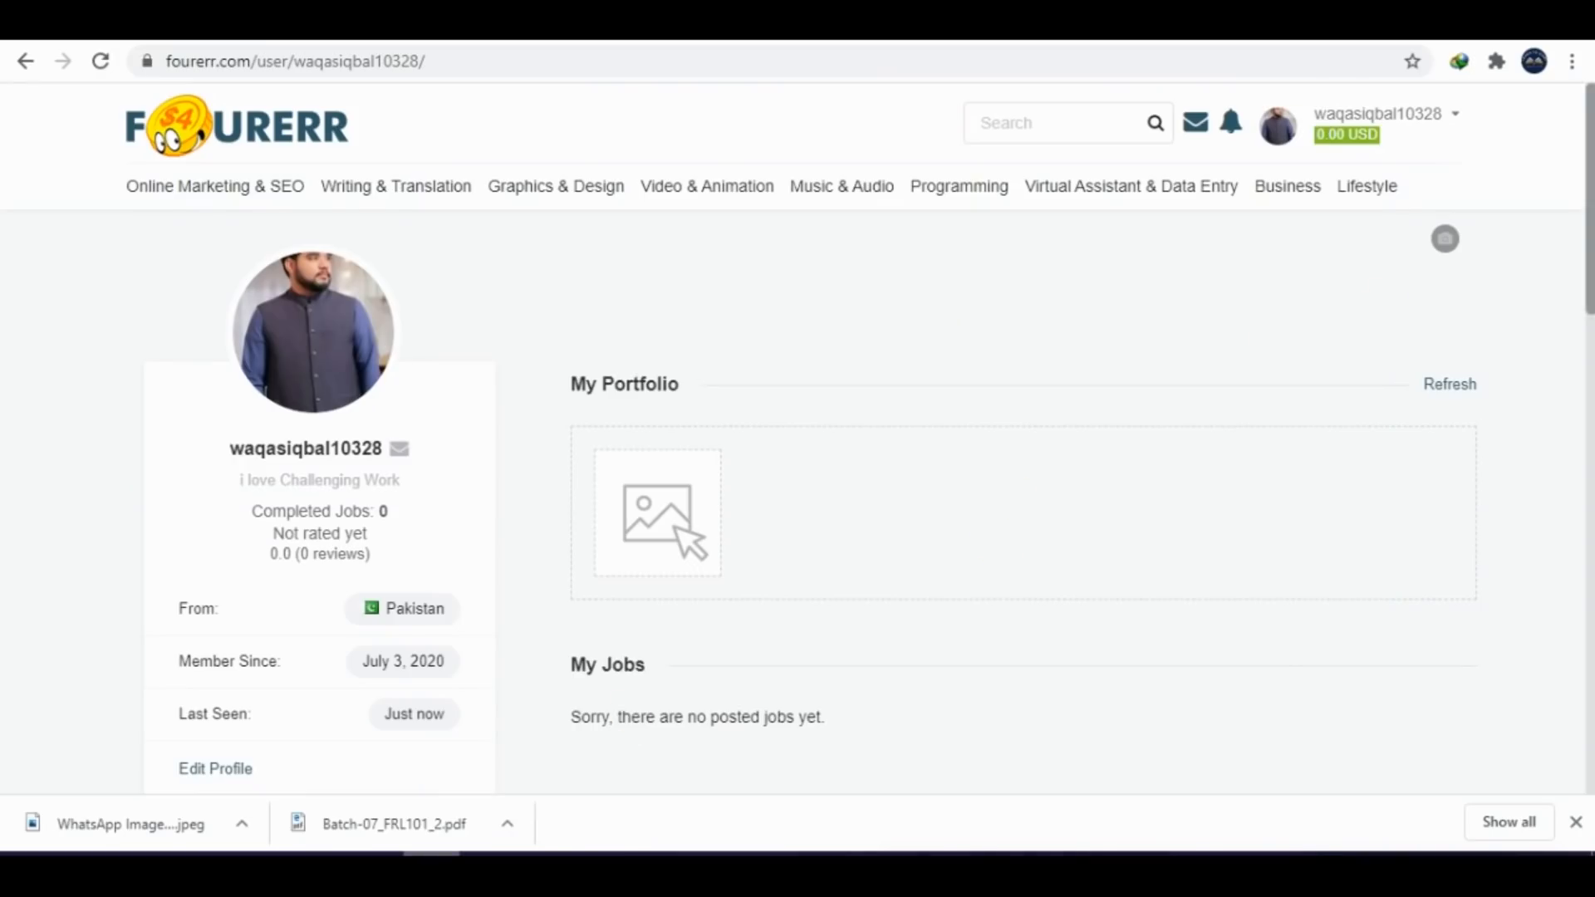
scroll(863, 470, down, 15)
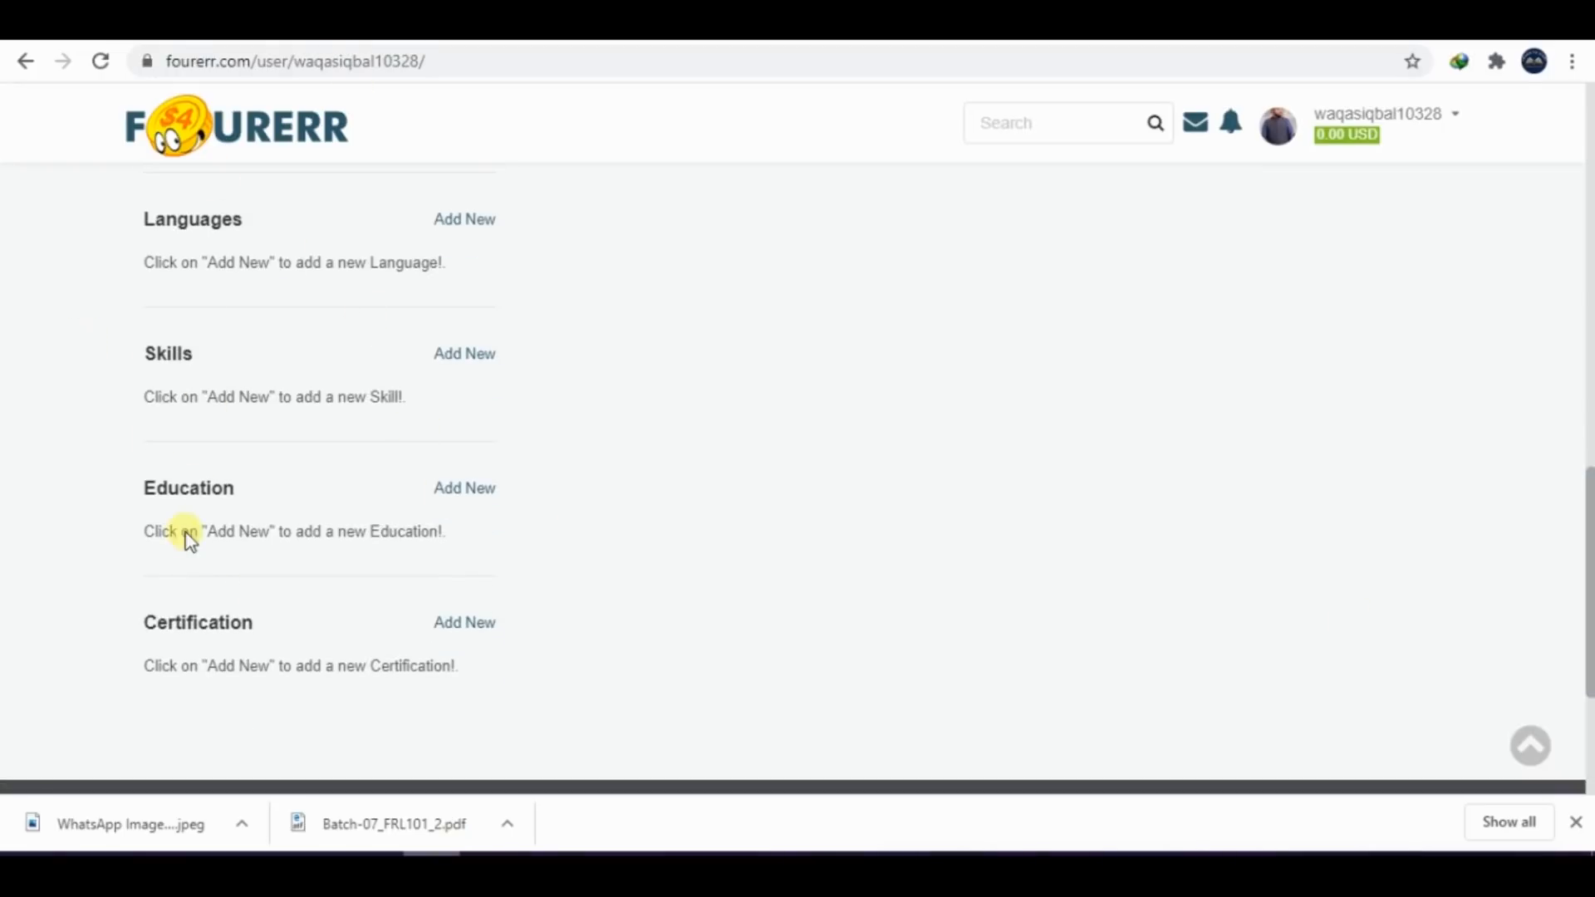
click(478, 488)
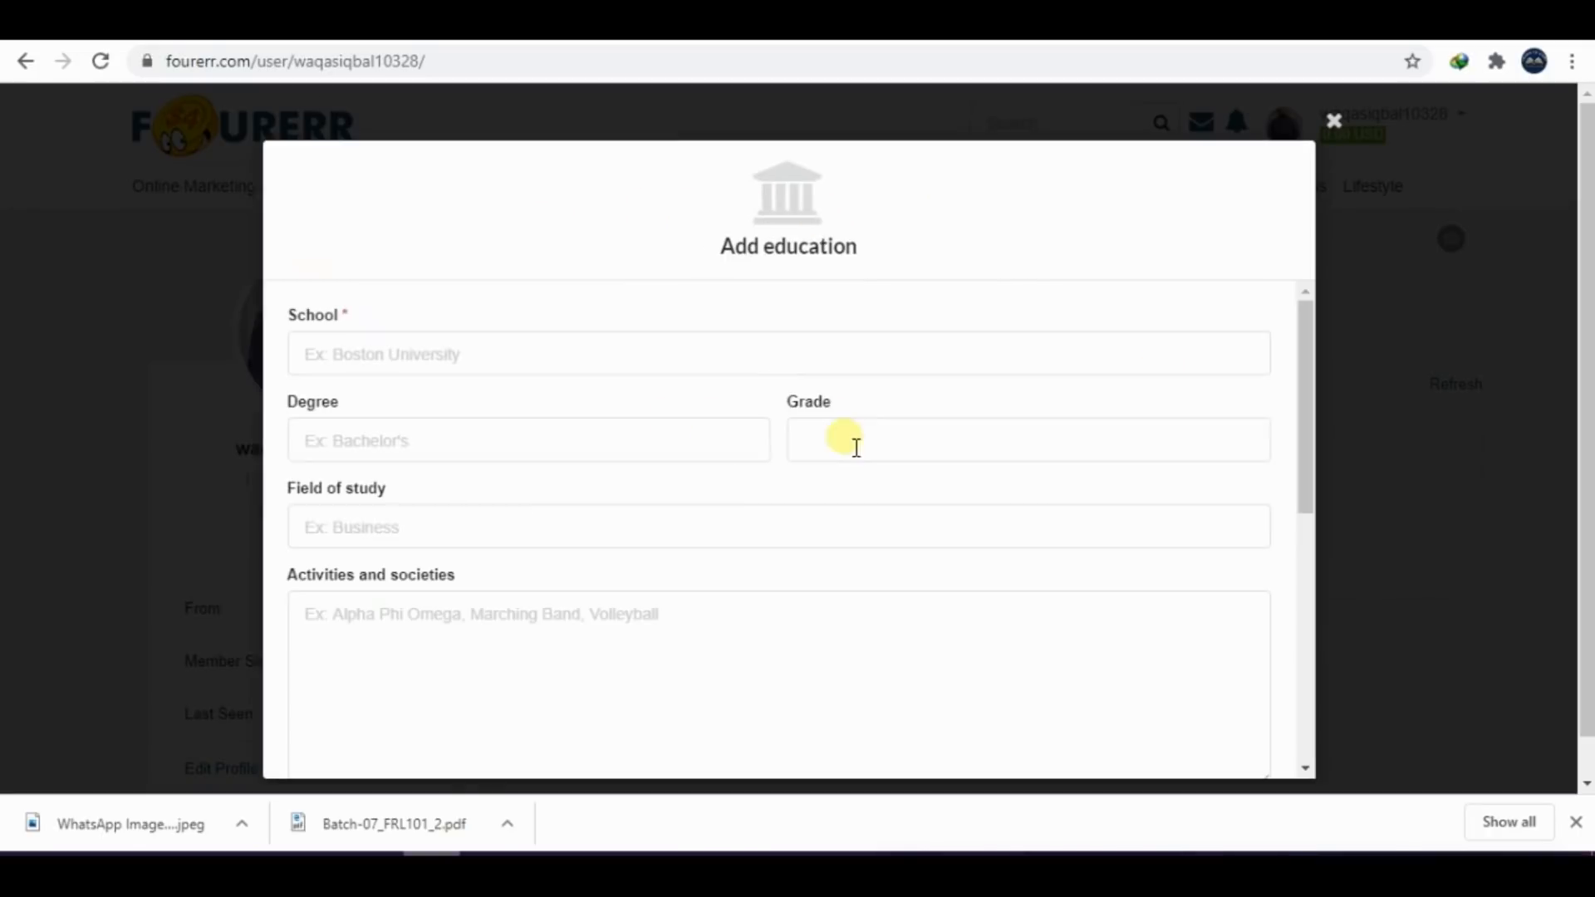
click(466, 356)
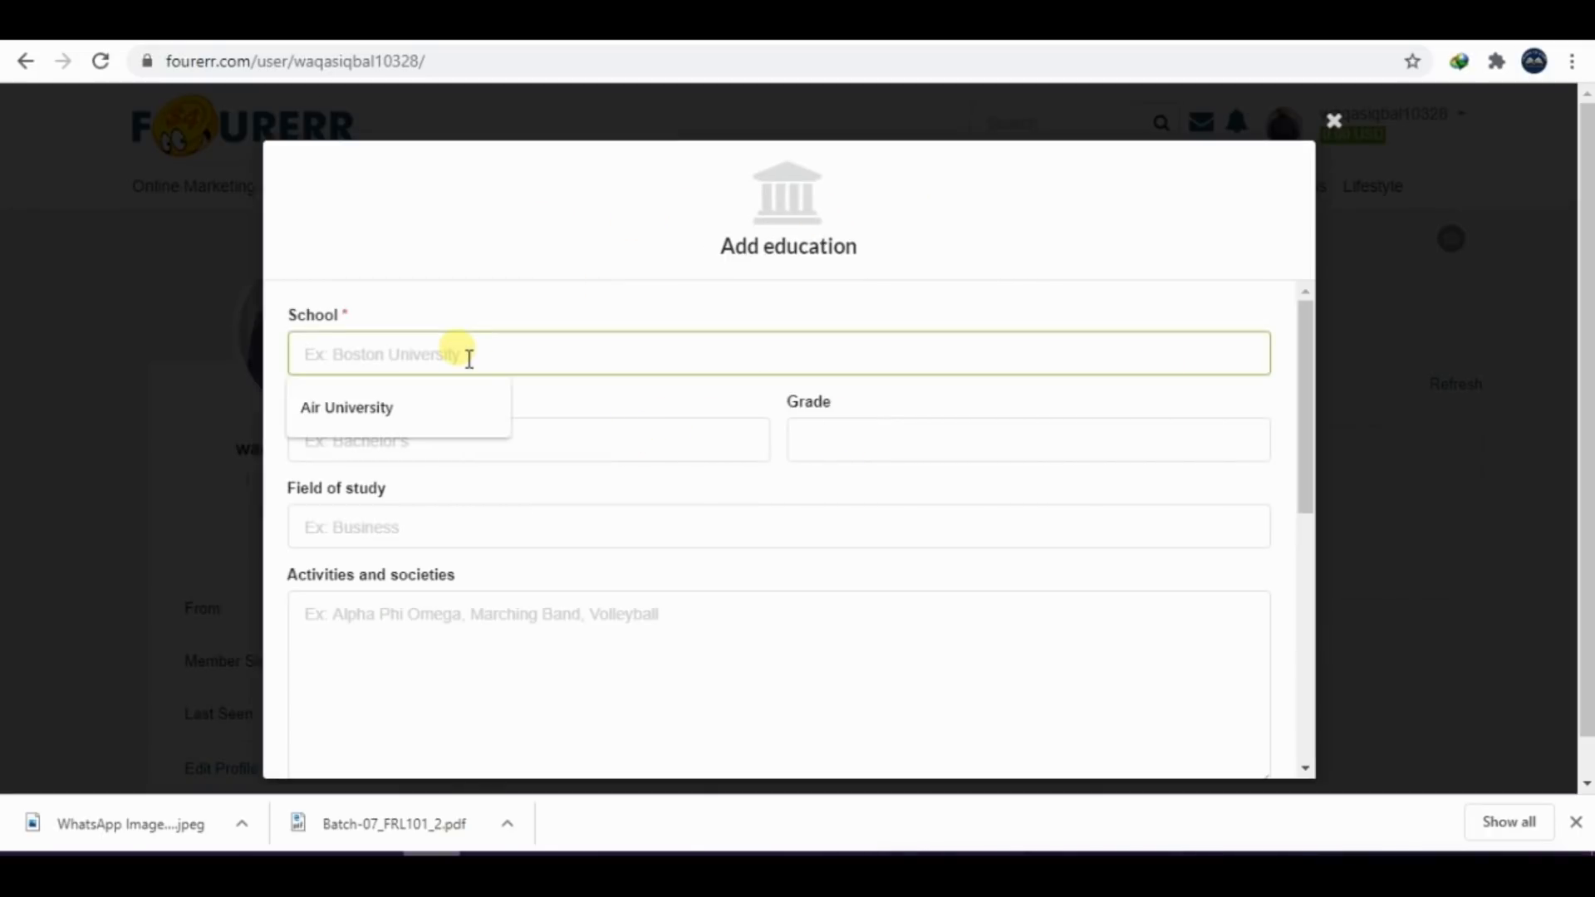
click(425, 405)
click(506, 442)
click(391, 491)
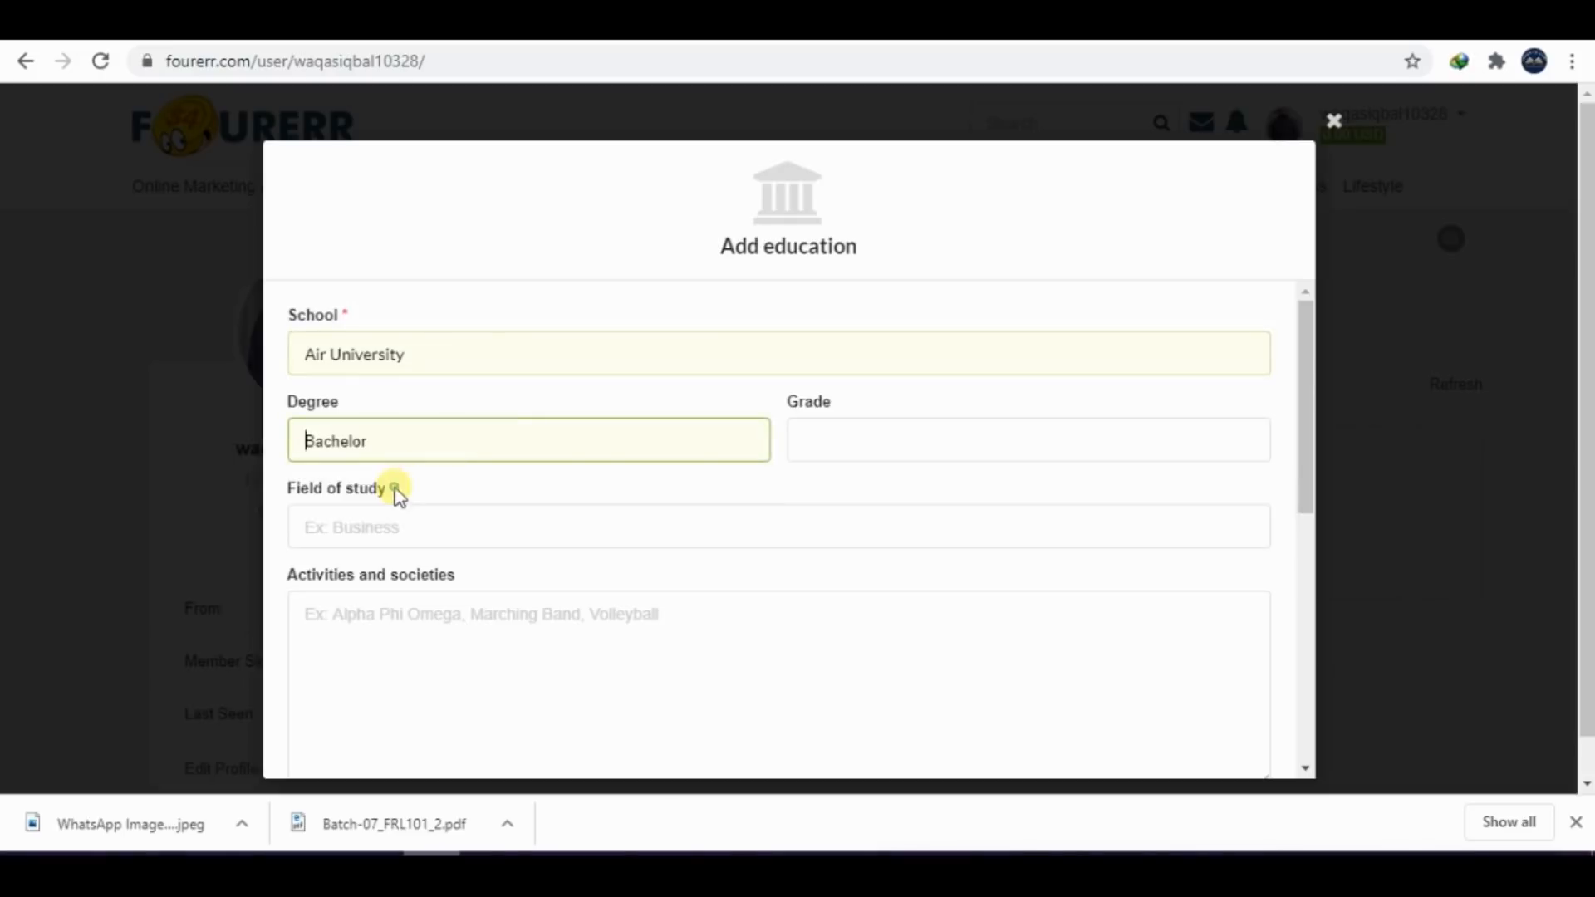
click(822, 447)
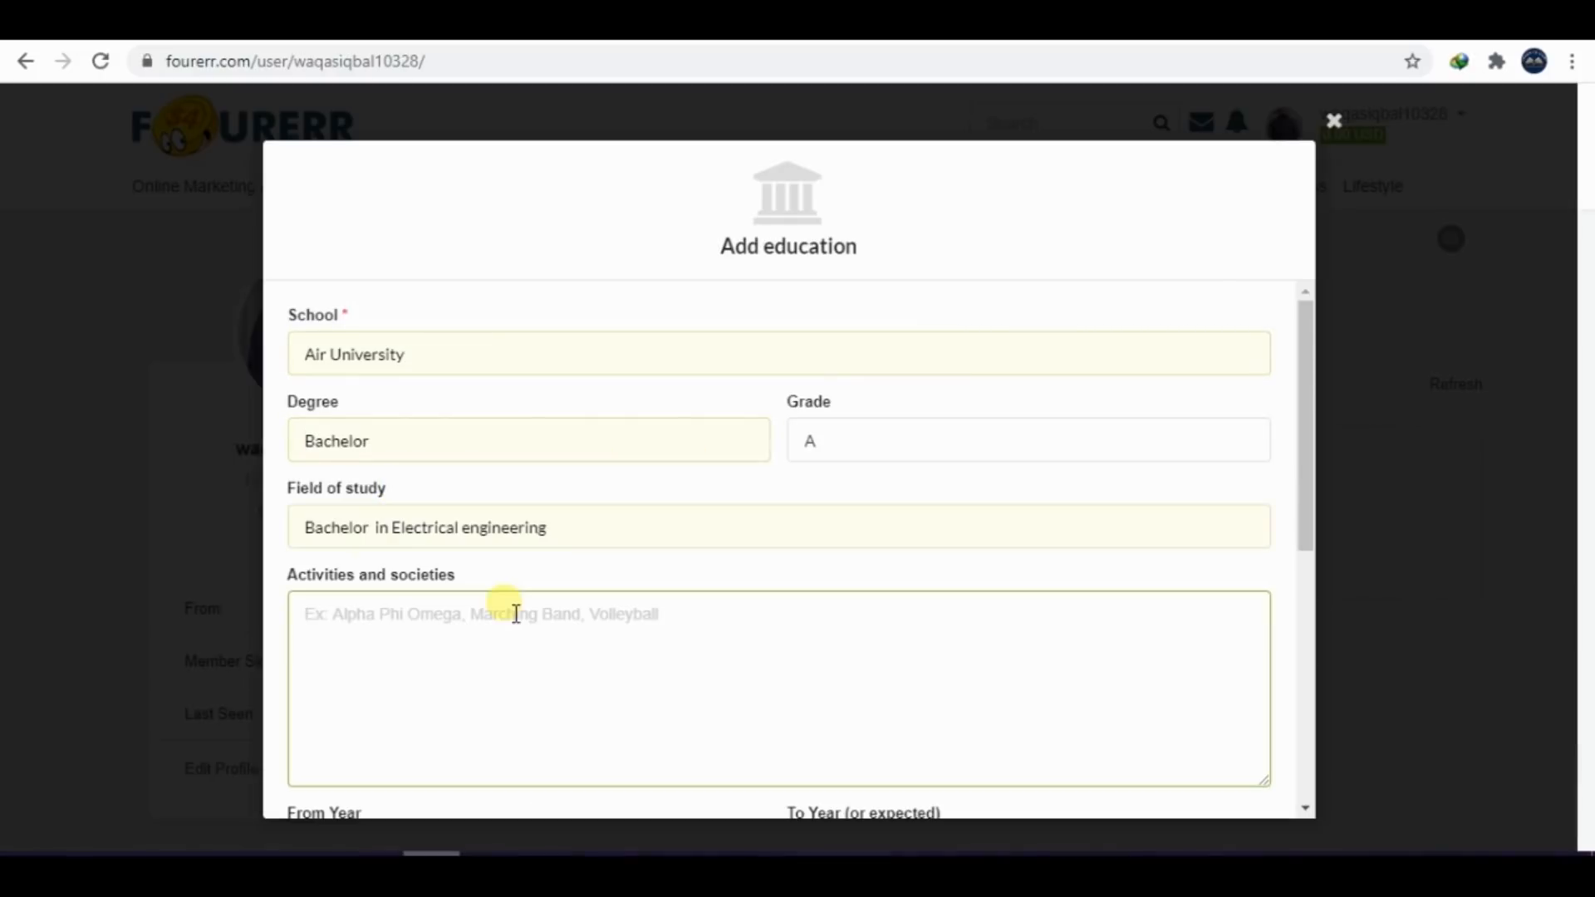
Begin the Activities and societies text with "i have joined many society like", correcting the misspelled words
text(i have )
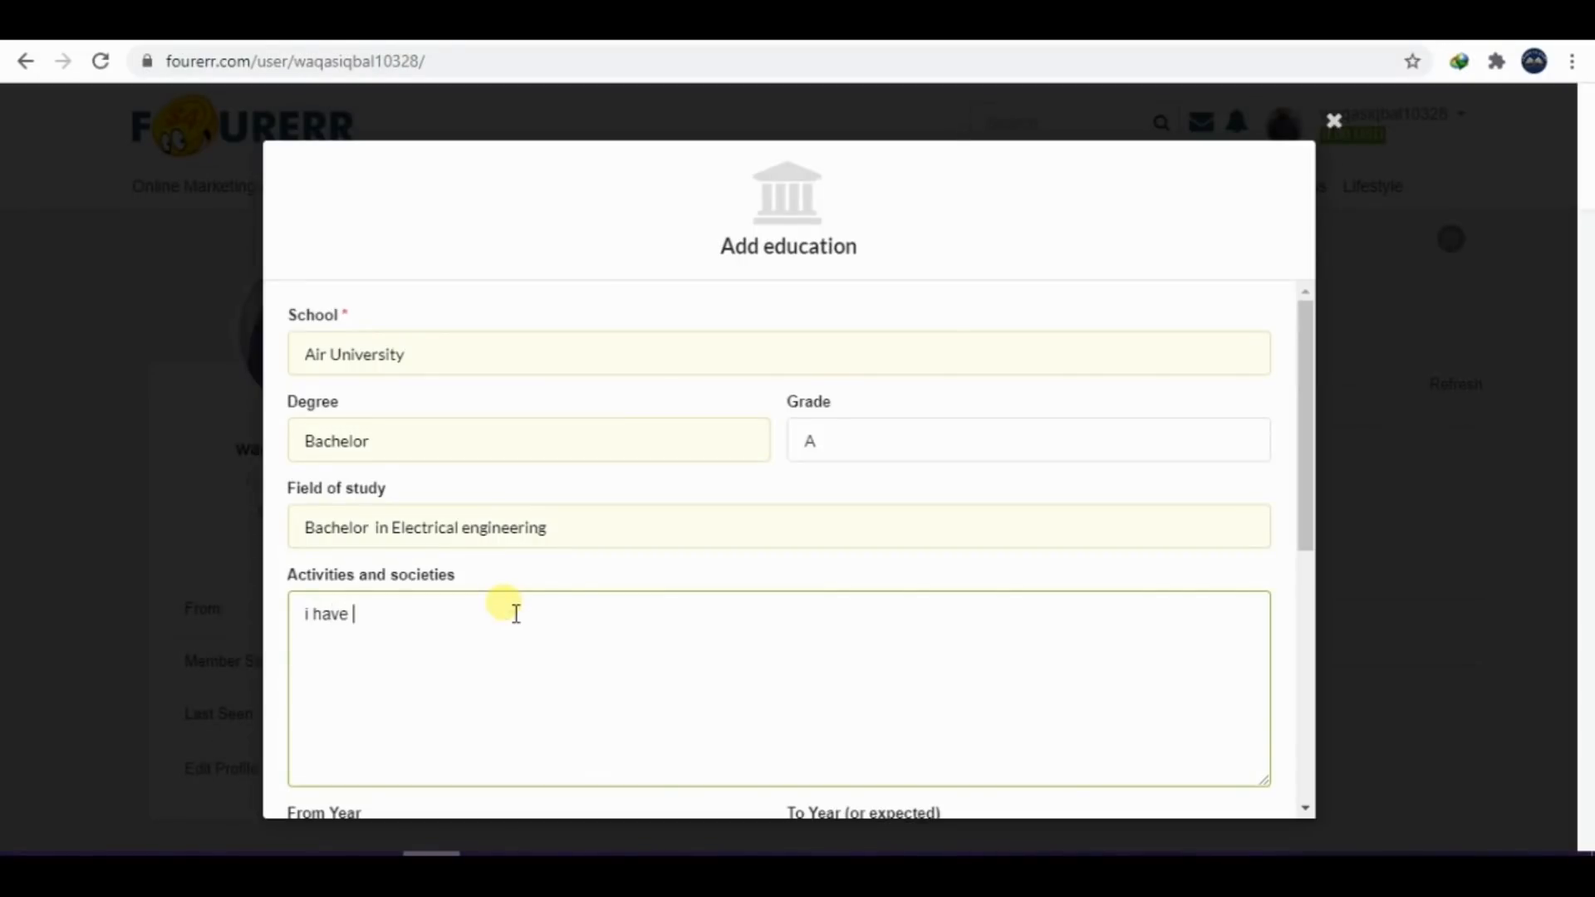
text(joiined many soci)
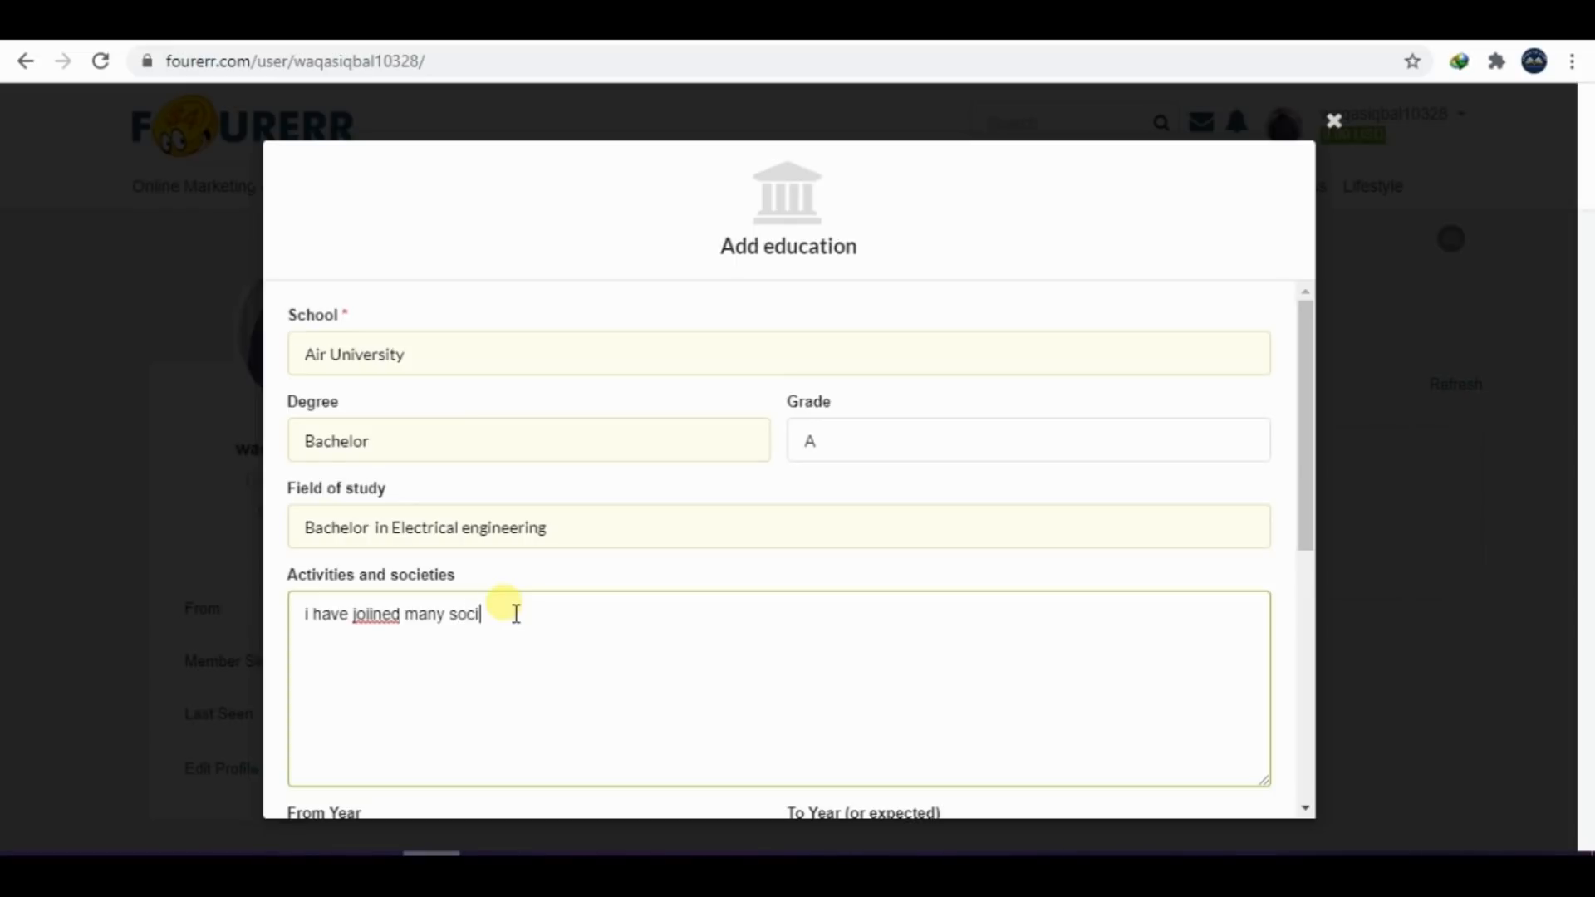
text(ty)
right_click(490, 616)
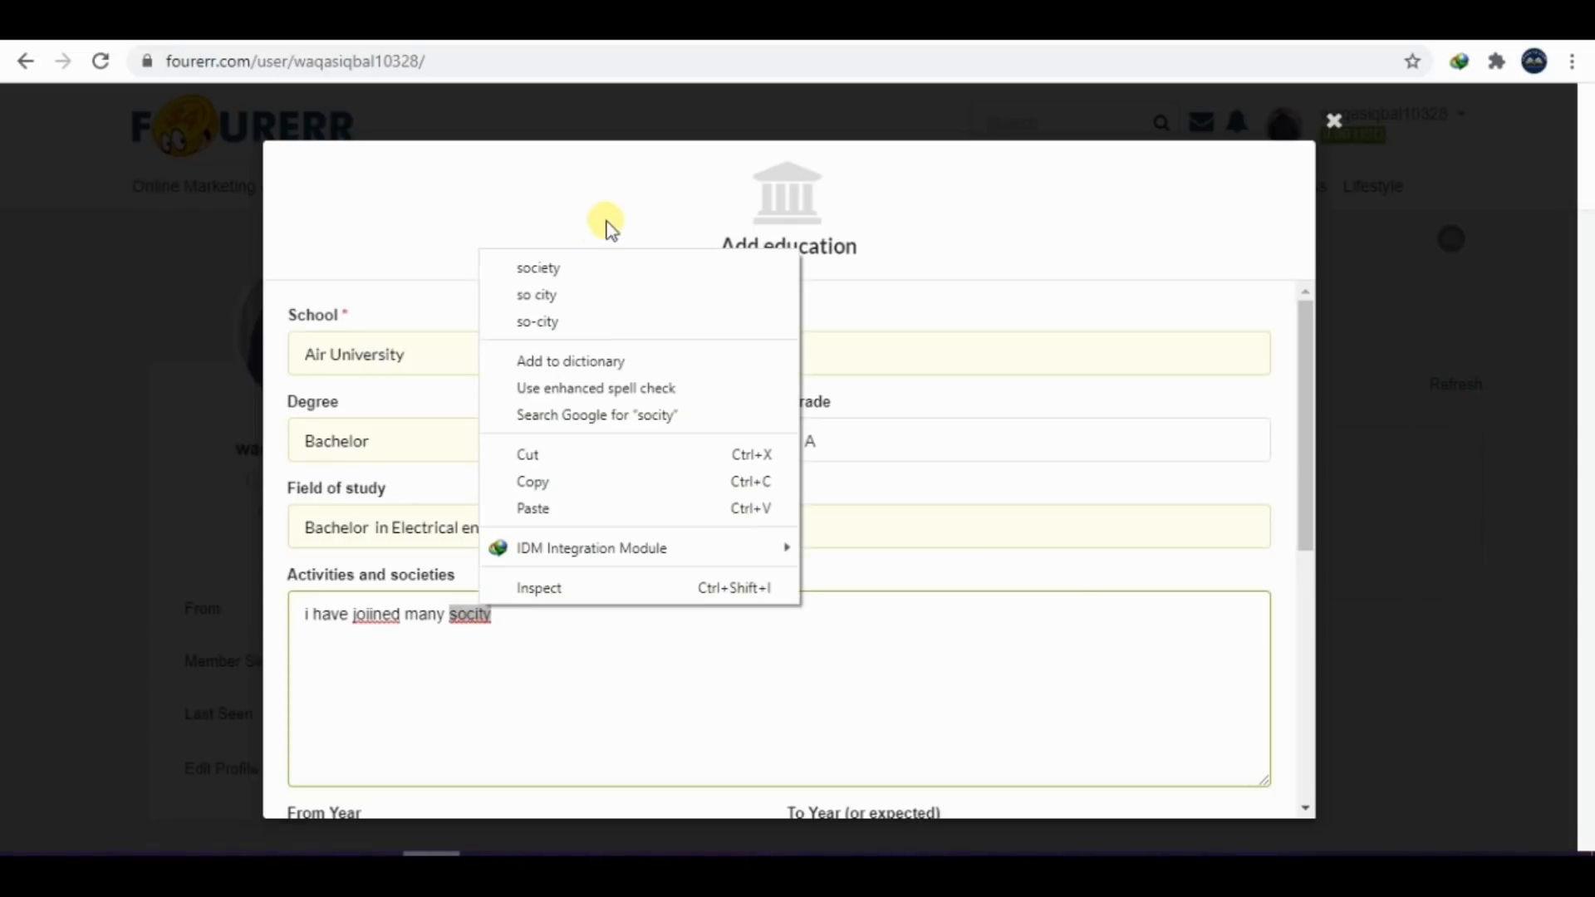
click(540, 271)
key(BackSpace)
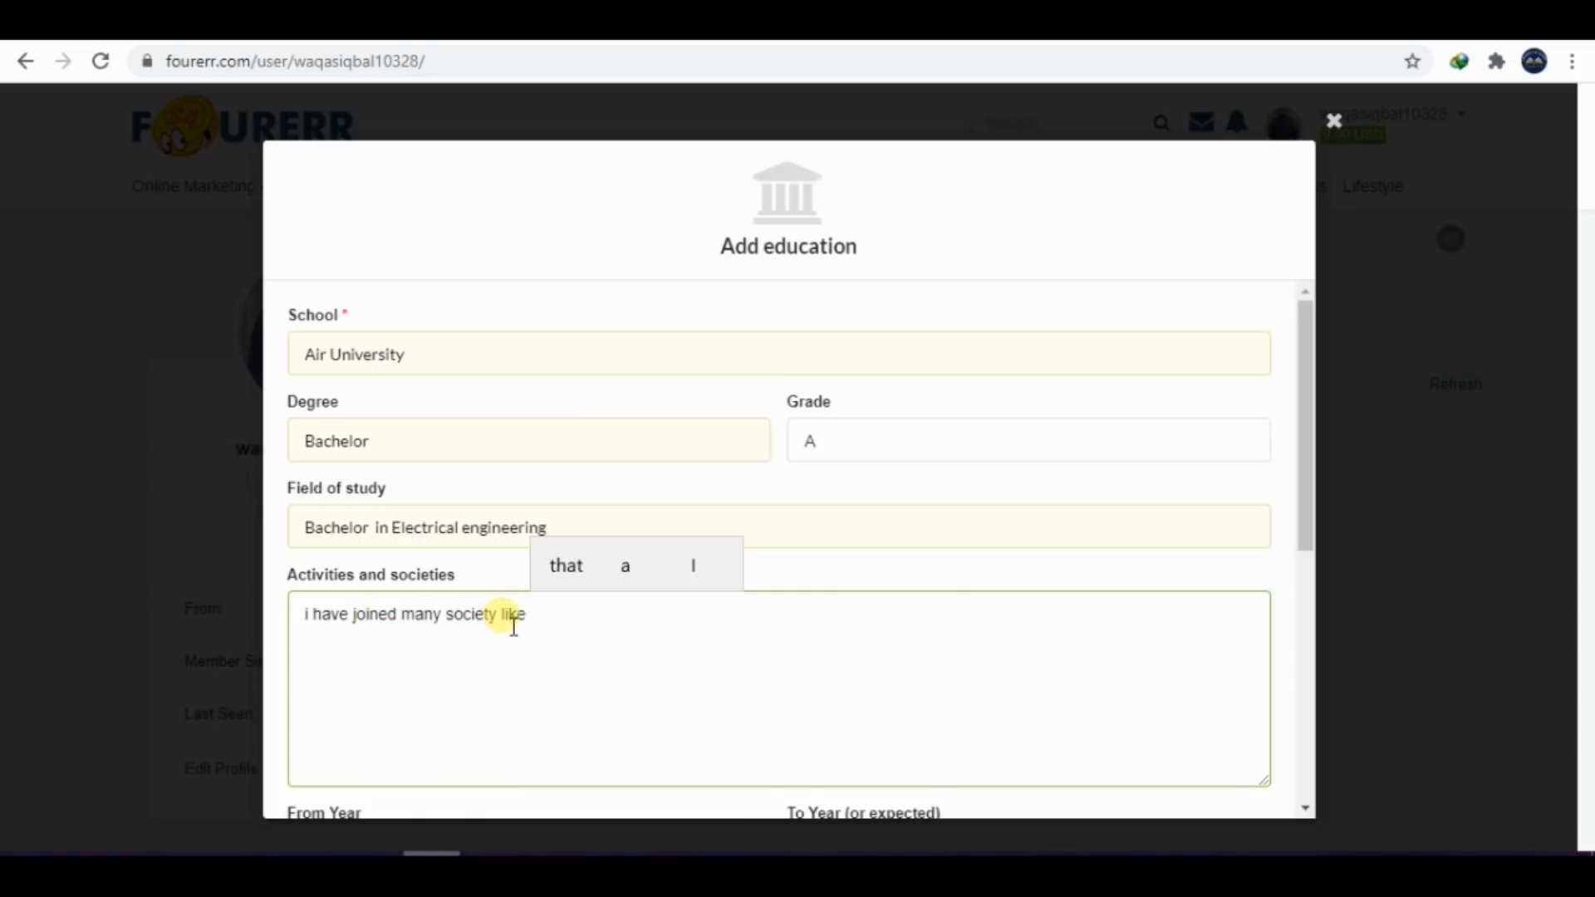
Continue the Activities and societies text with "SHAOOR society , AU Blood Donor Society", correcting the spelling of "Society"
text(HA)
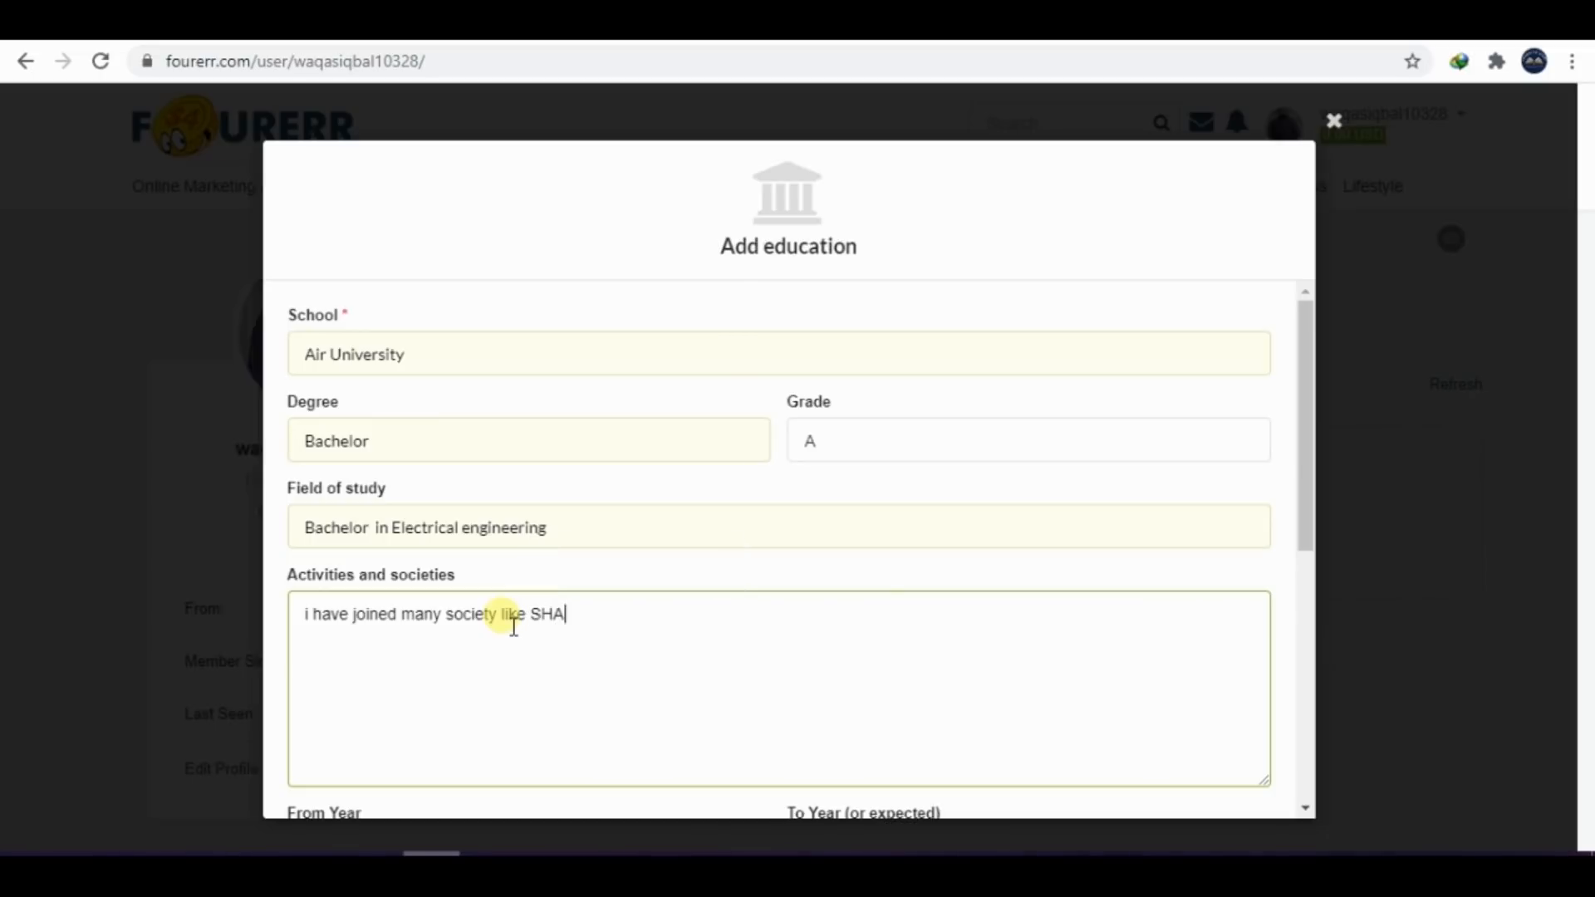
text(OOR society , A)
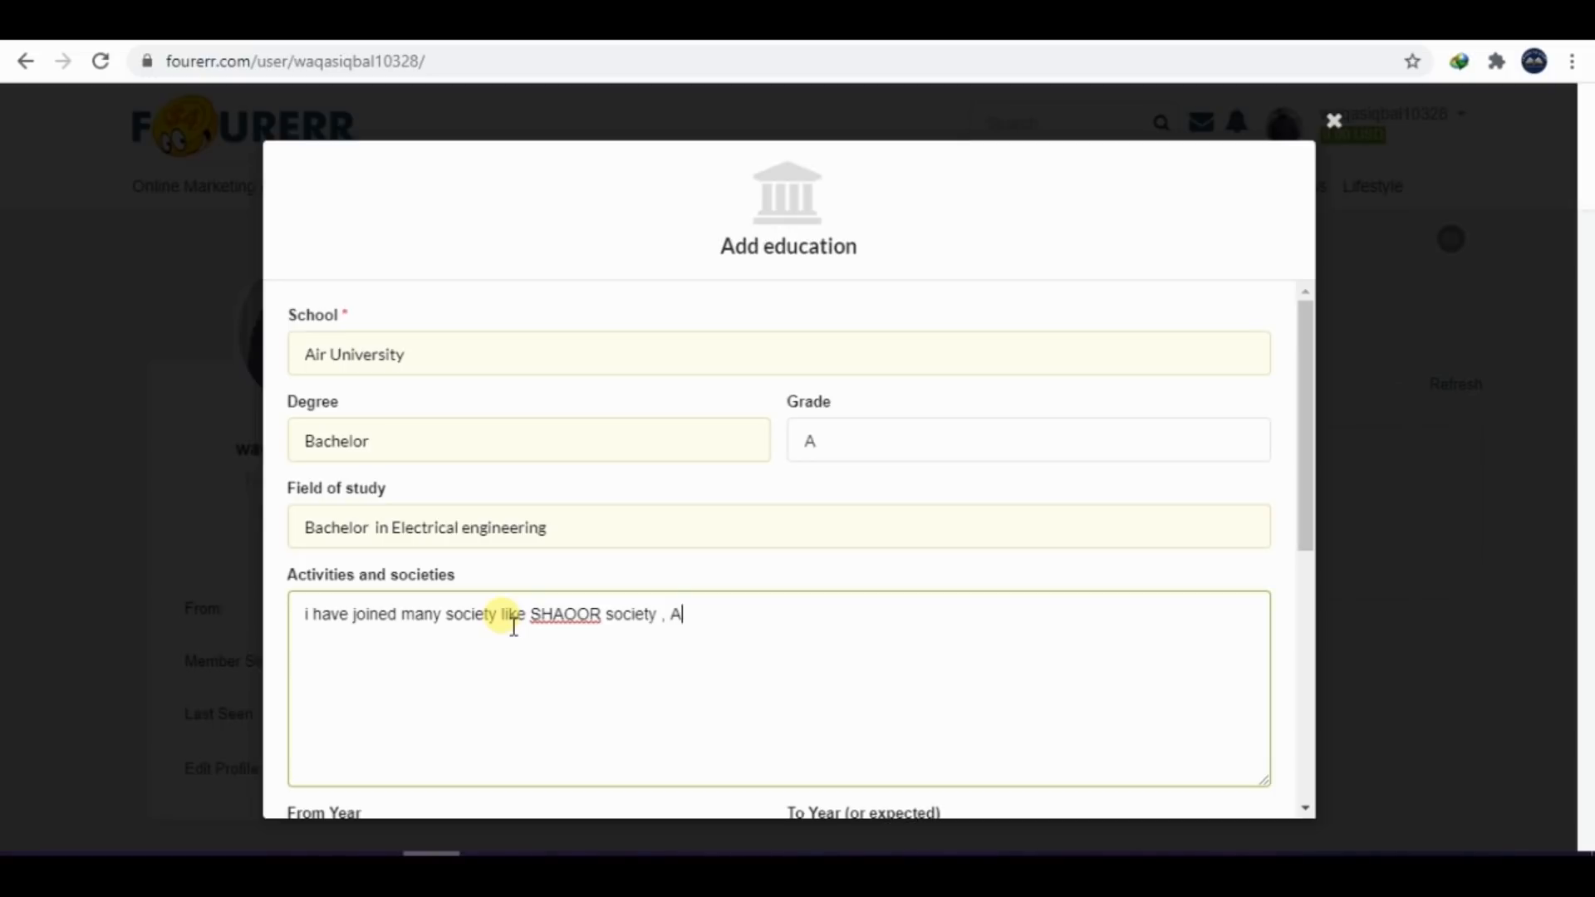
text(d )
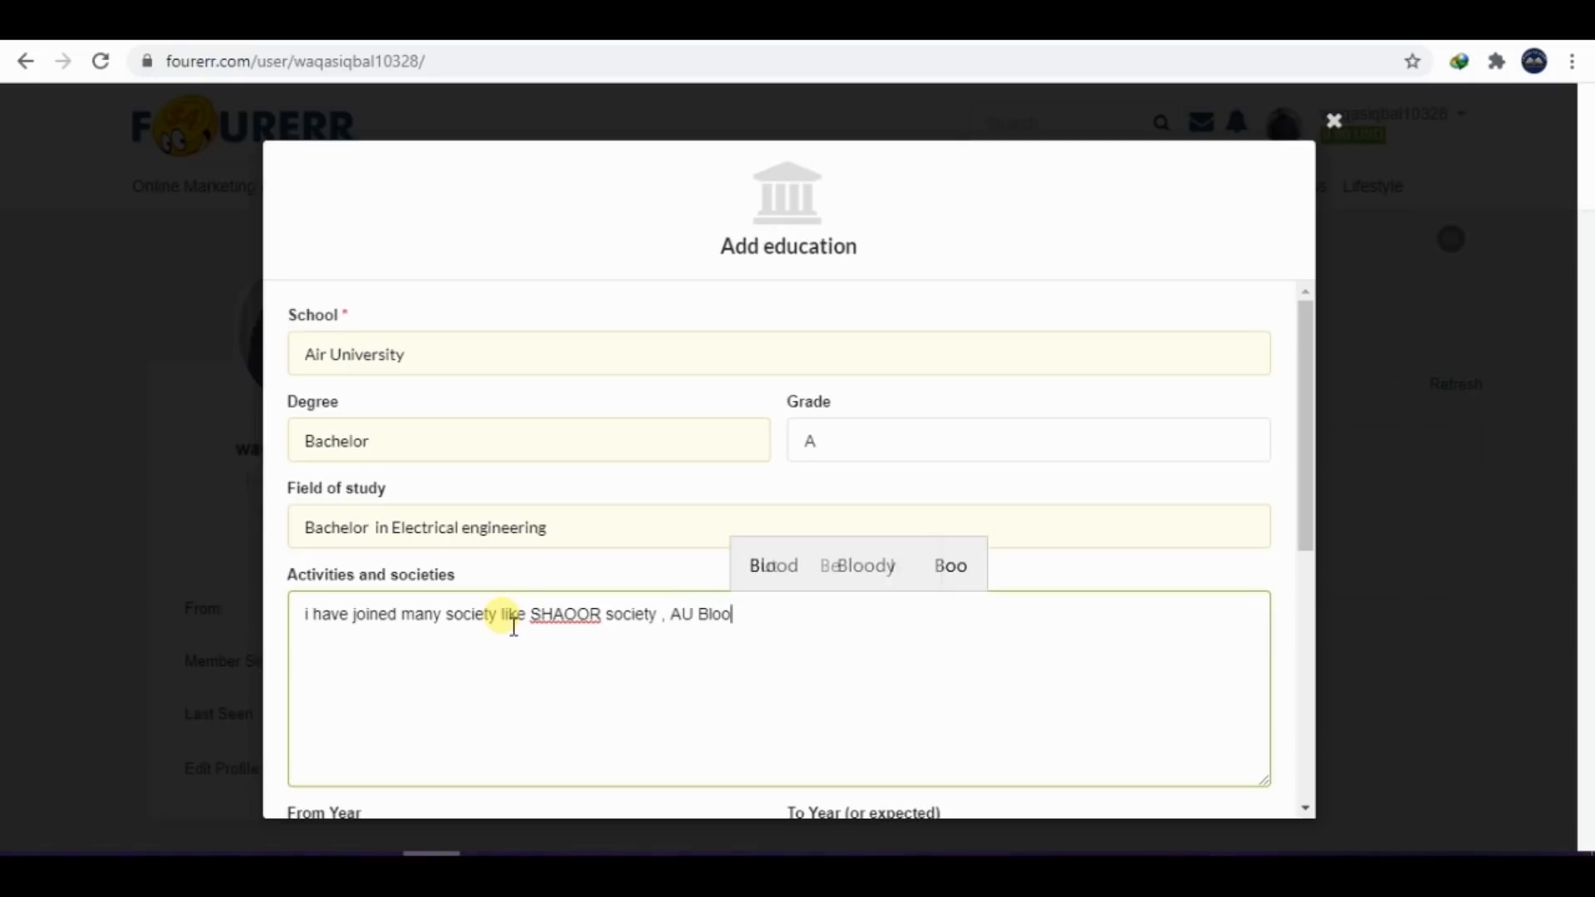
text(Dono)
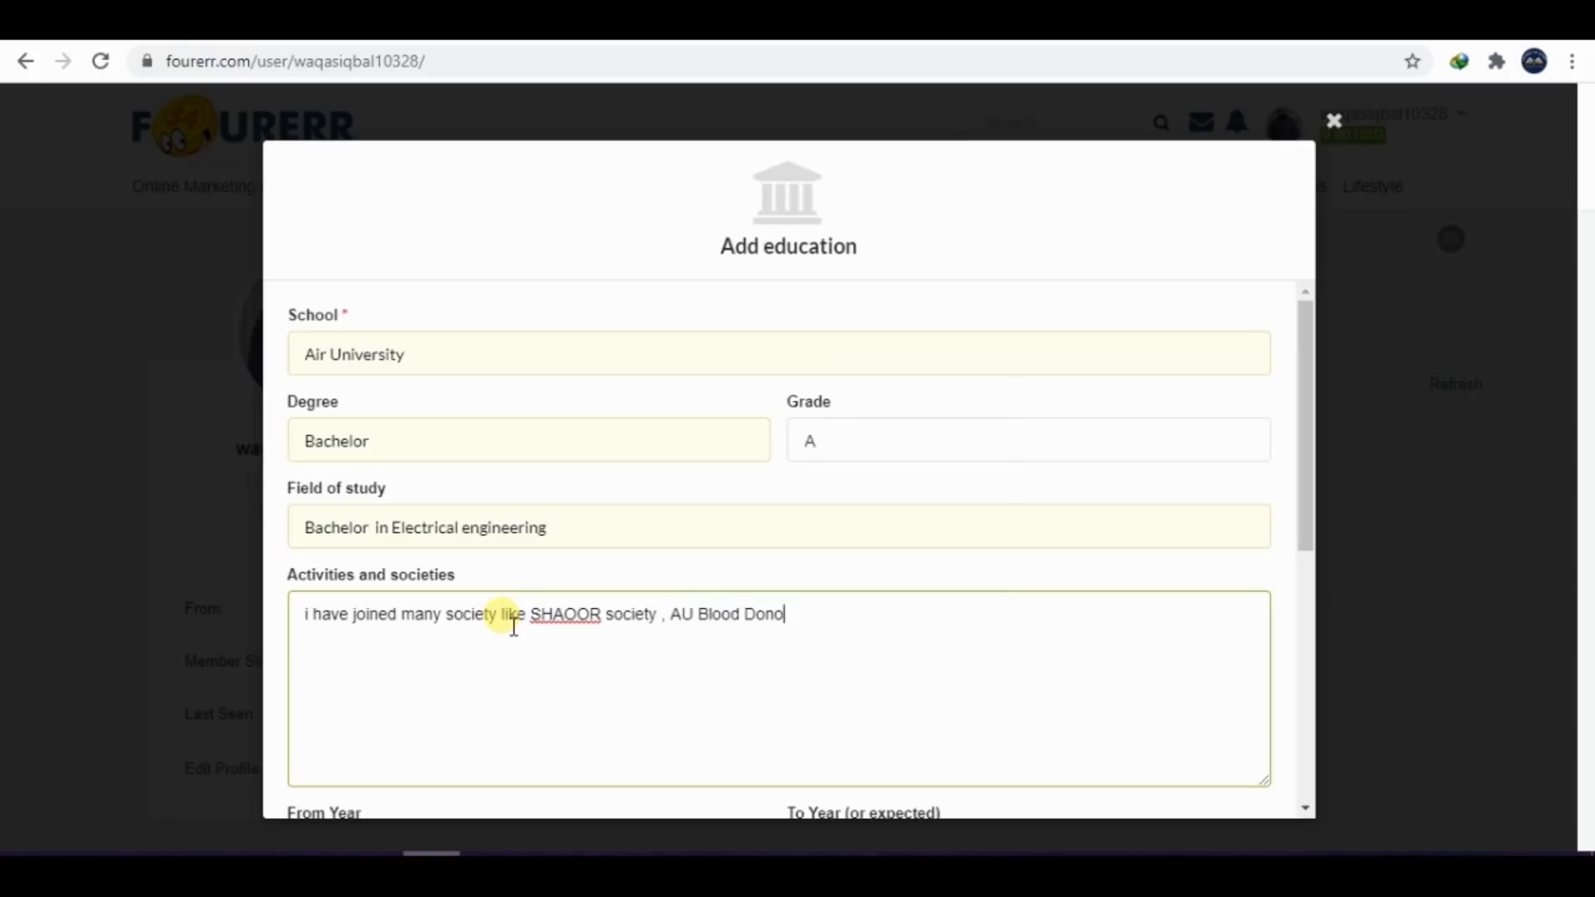
text(r Sociaety)
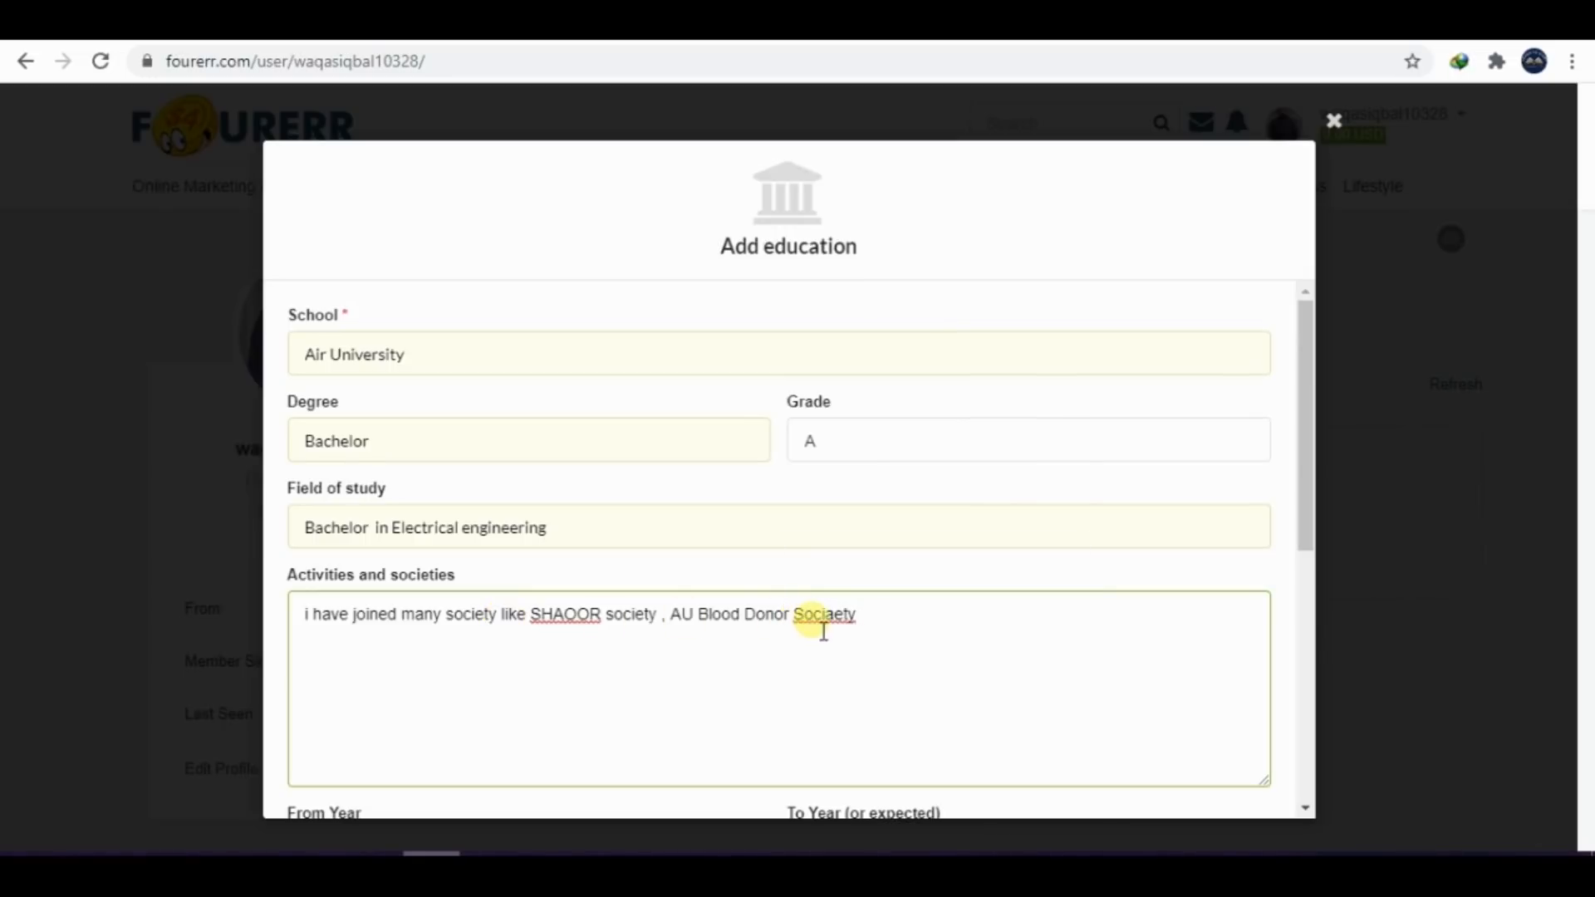
right_click(825, 630)
click(941, 312)
Set the education entry's From Year to 2016 and To Year to 2018
drag(1301, 397, 1319, 565)
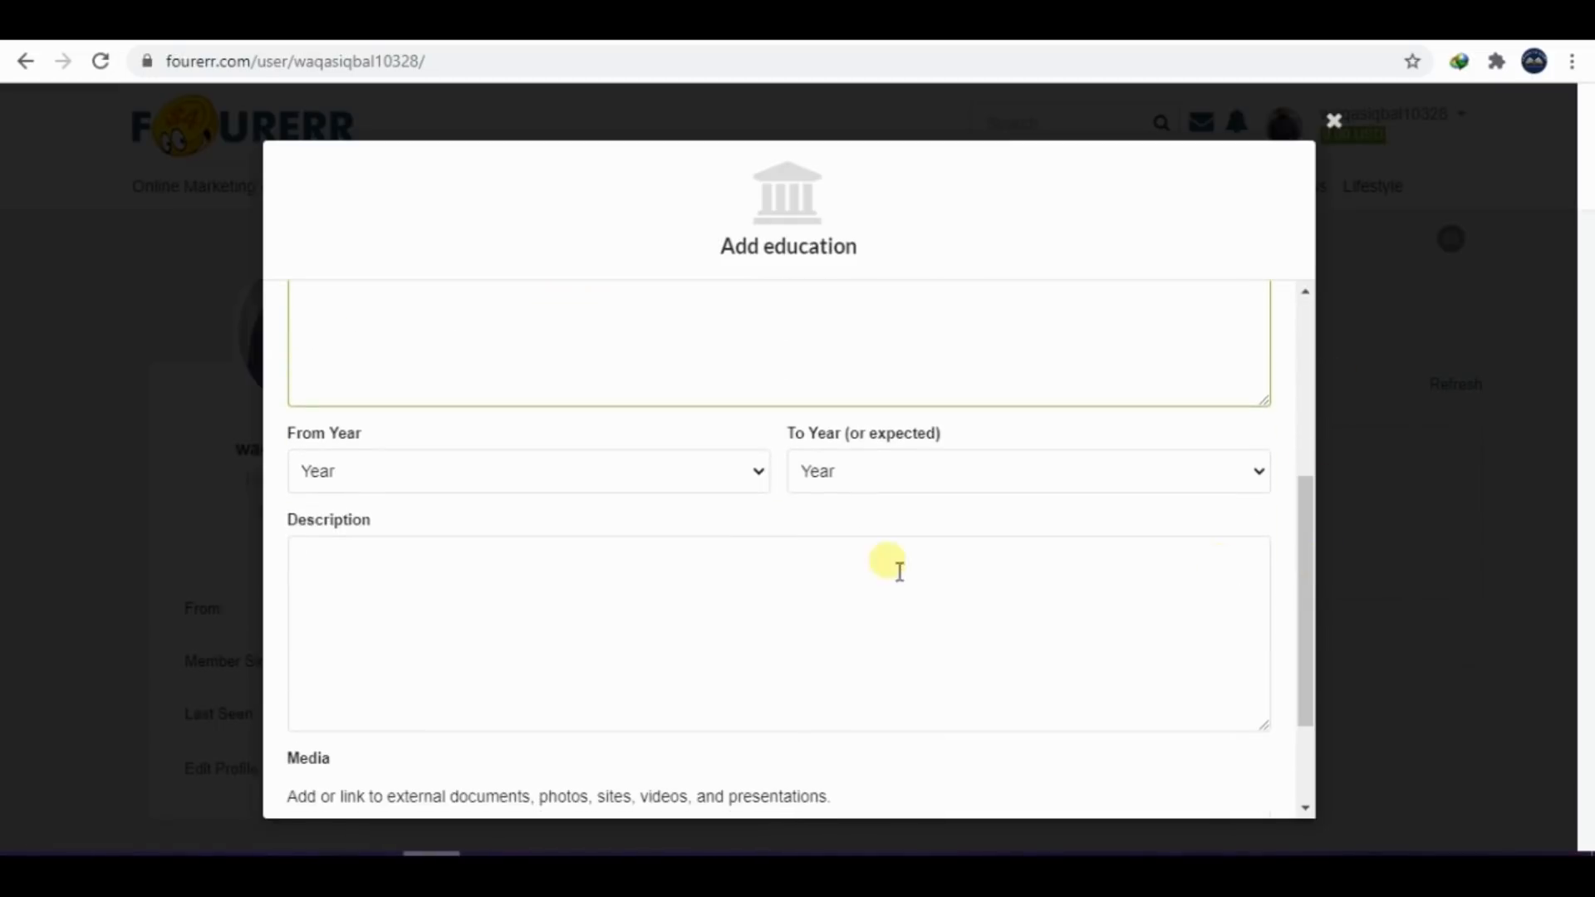
click(572, 475)
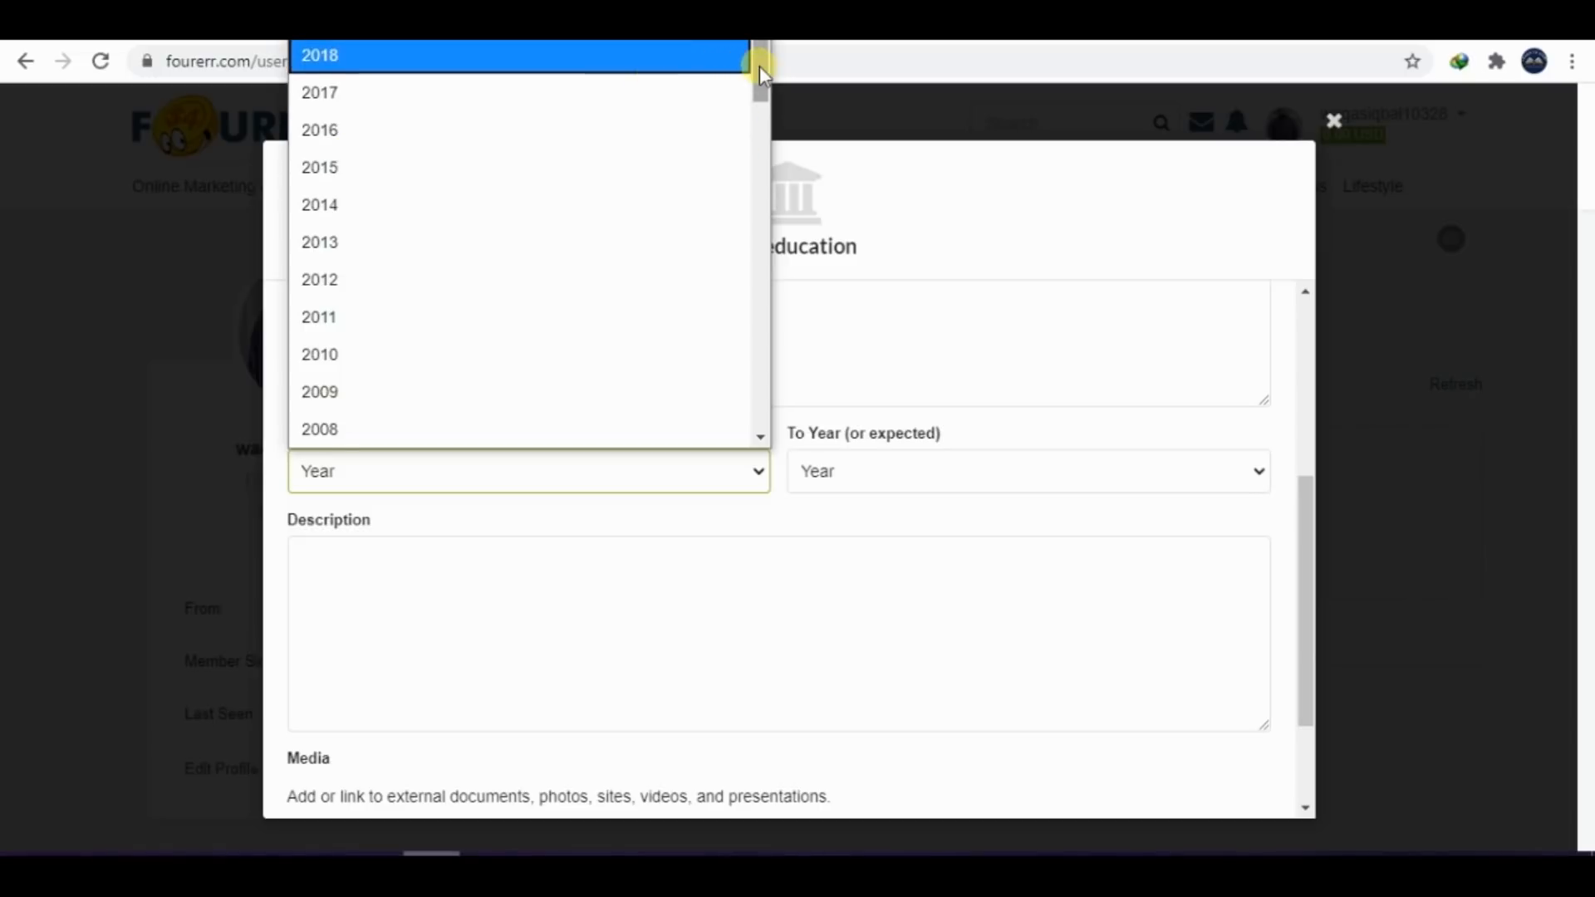
mouse_move(759, 67)
mouse_down()
mouse_move(751, 237)
mouse_move(759, 66)
mouse_up()
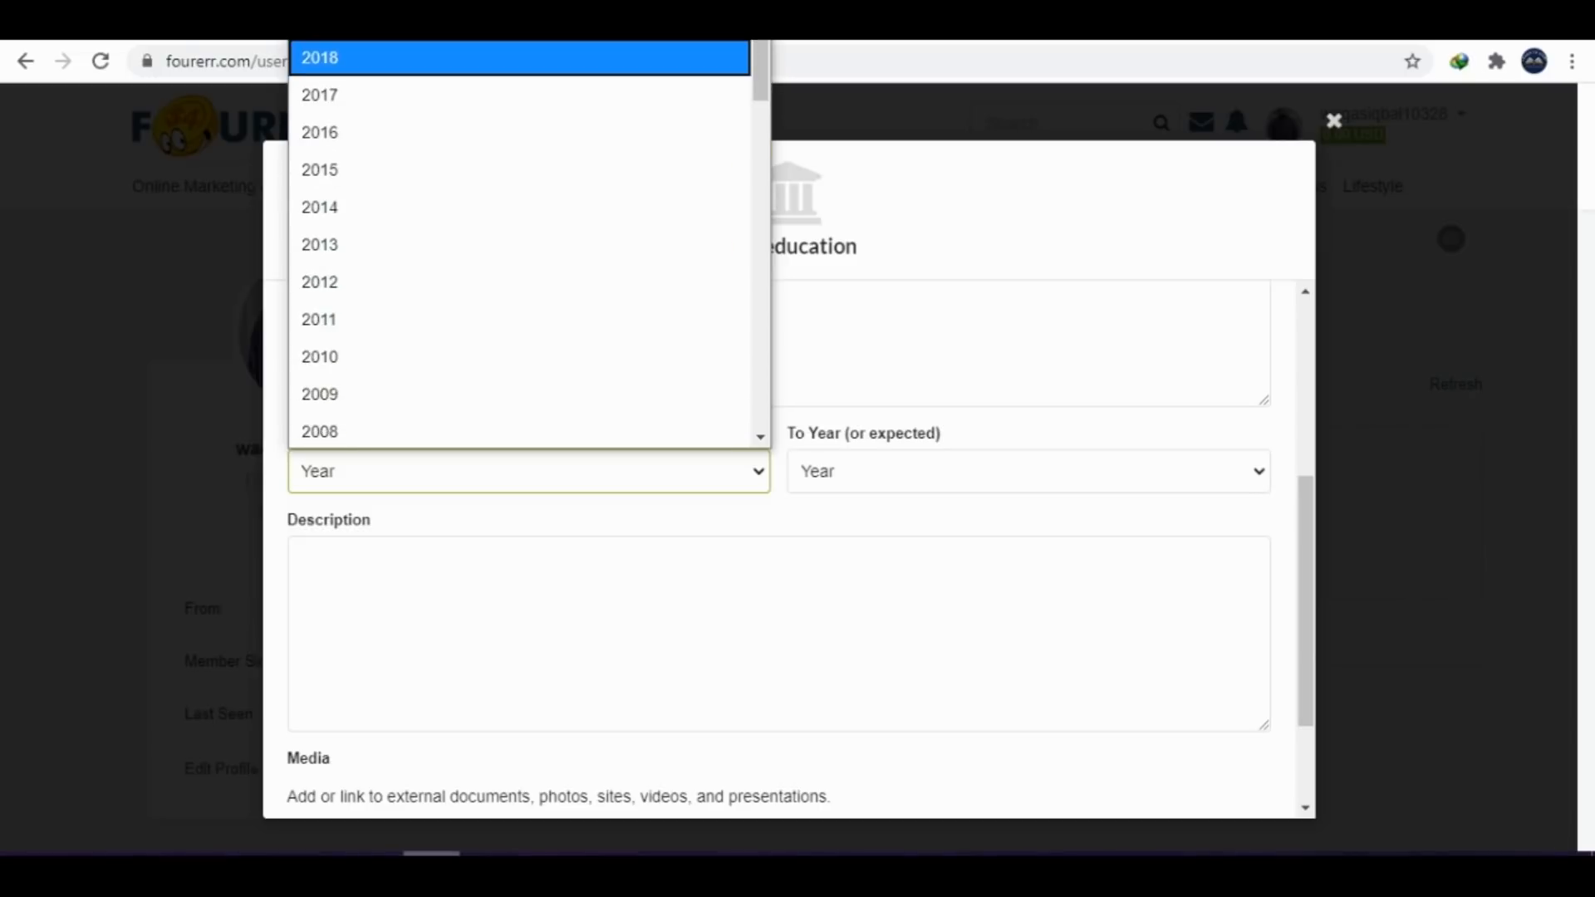
click(357, 133)
click(955, 472)
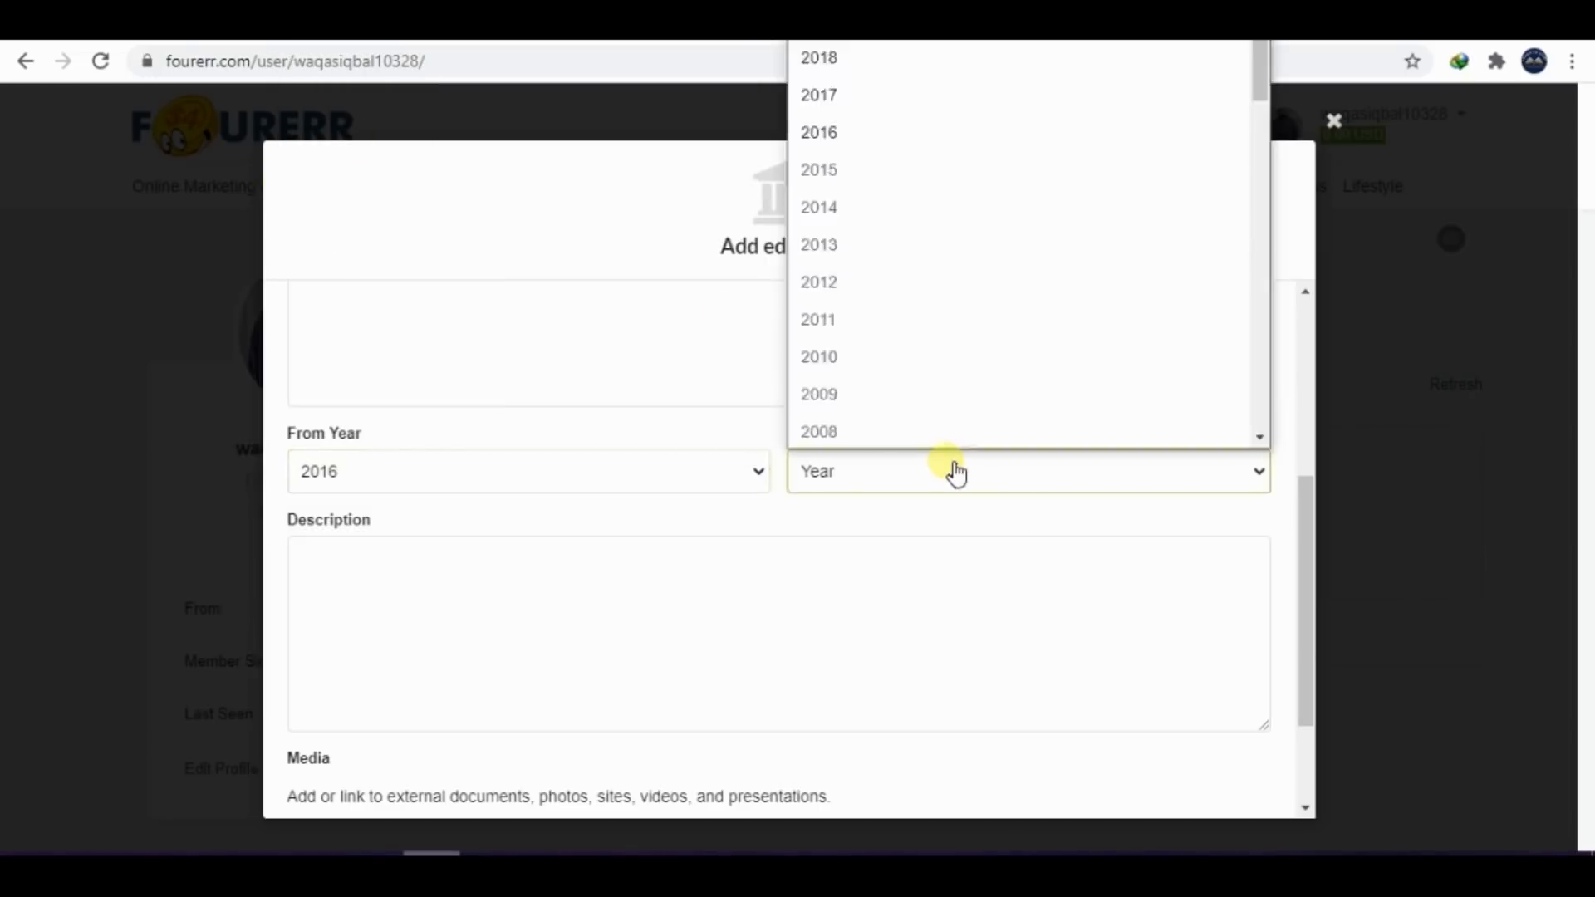
click(839, 60)
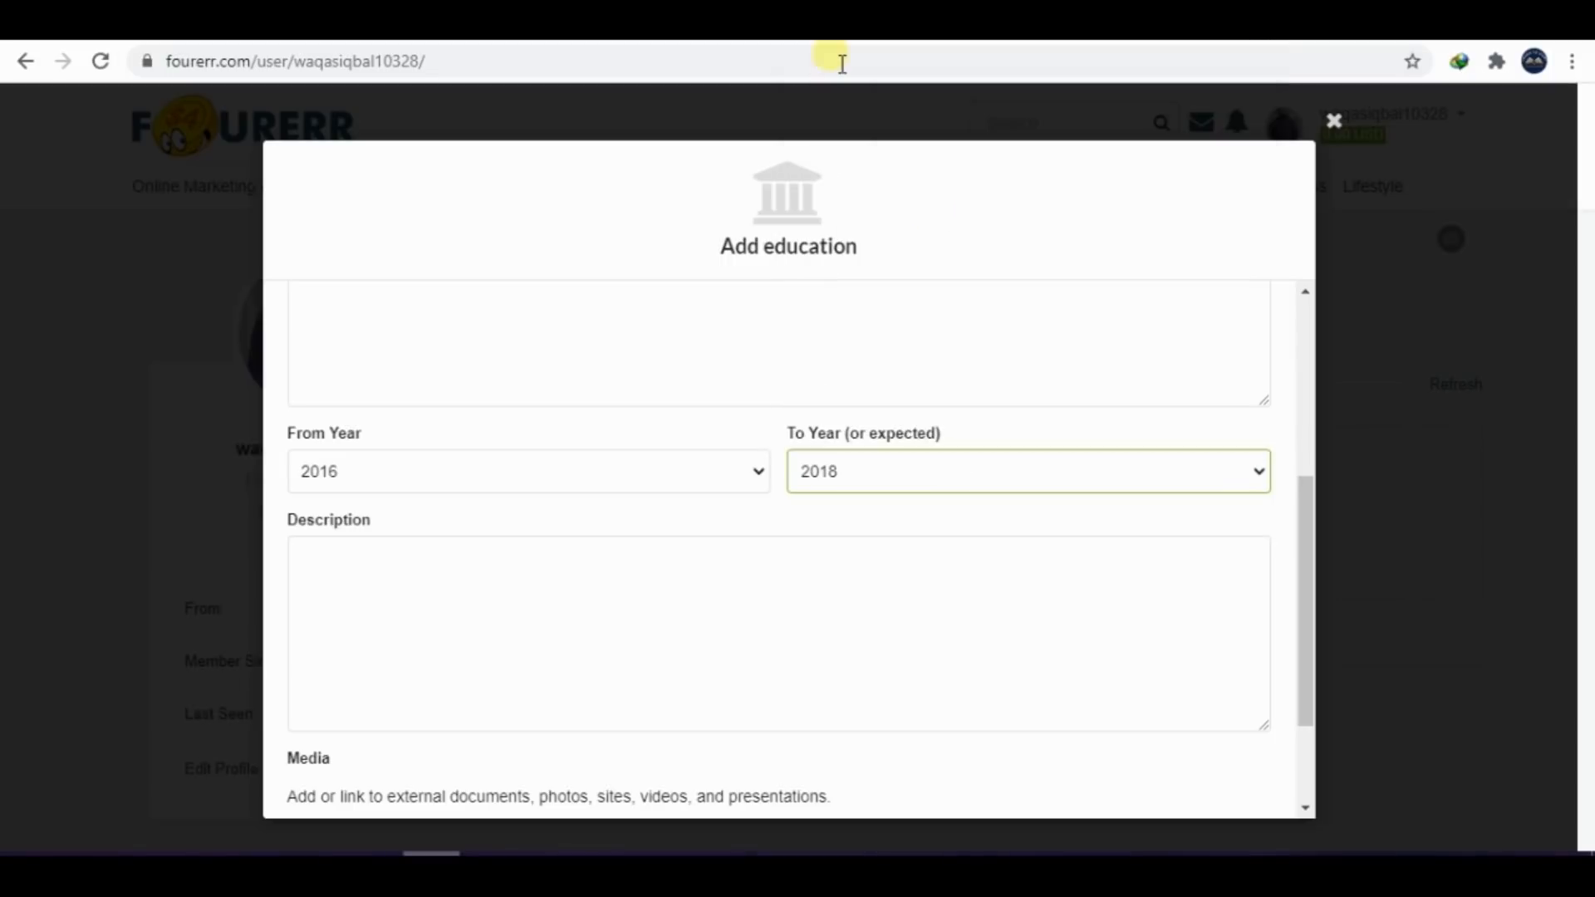
click(541, 608)
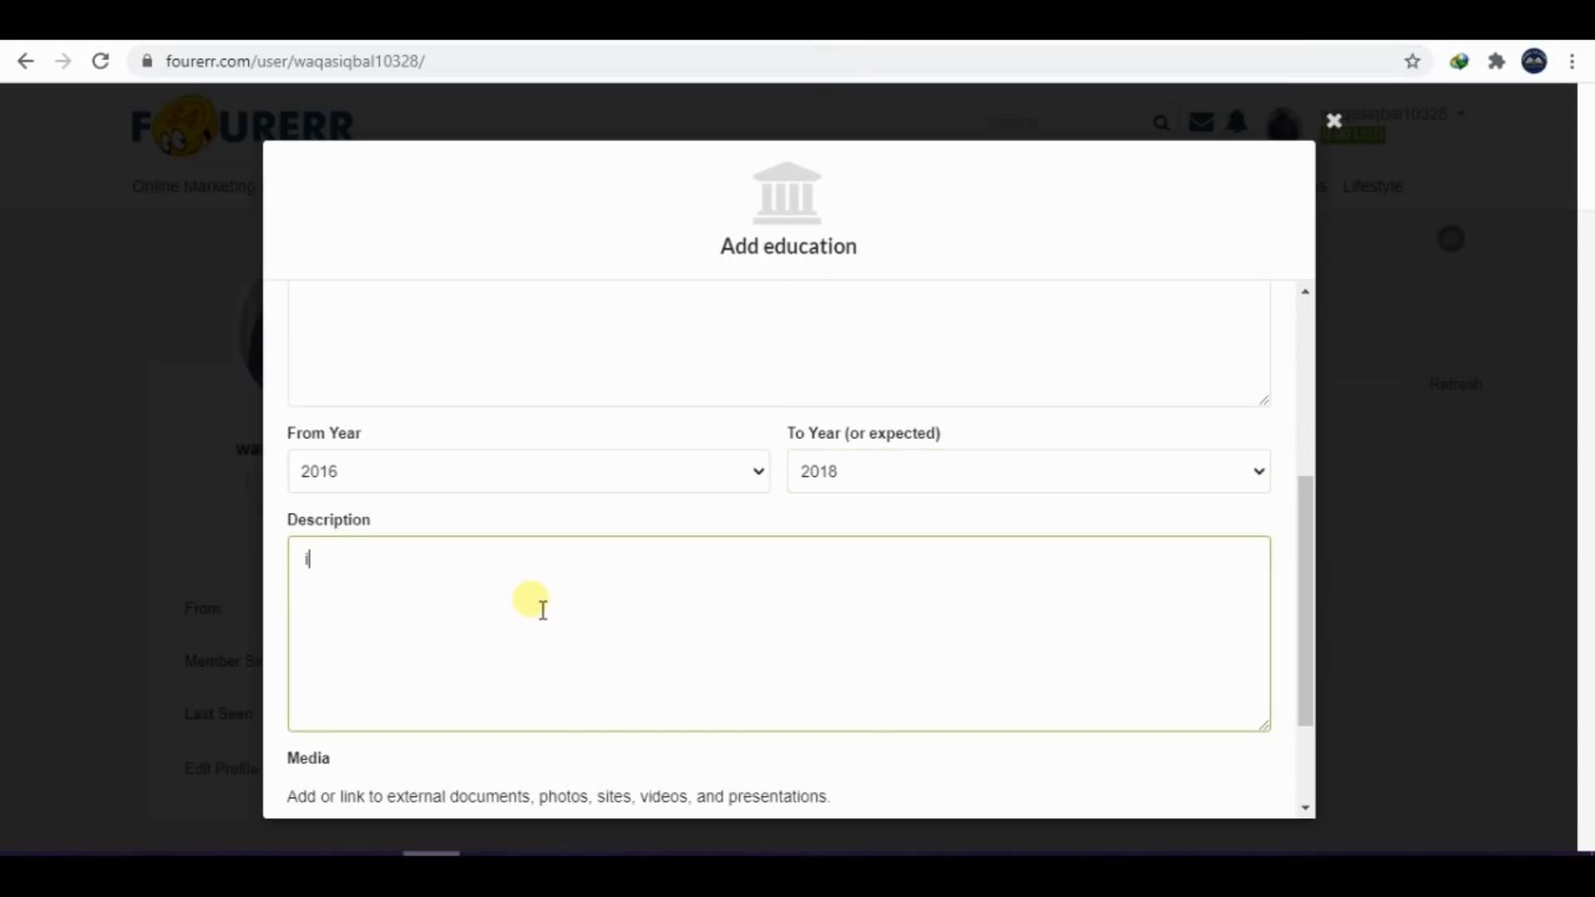
text(i am an)
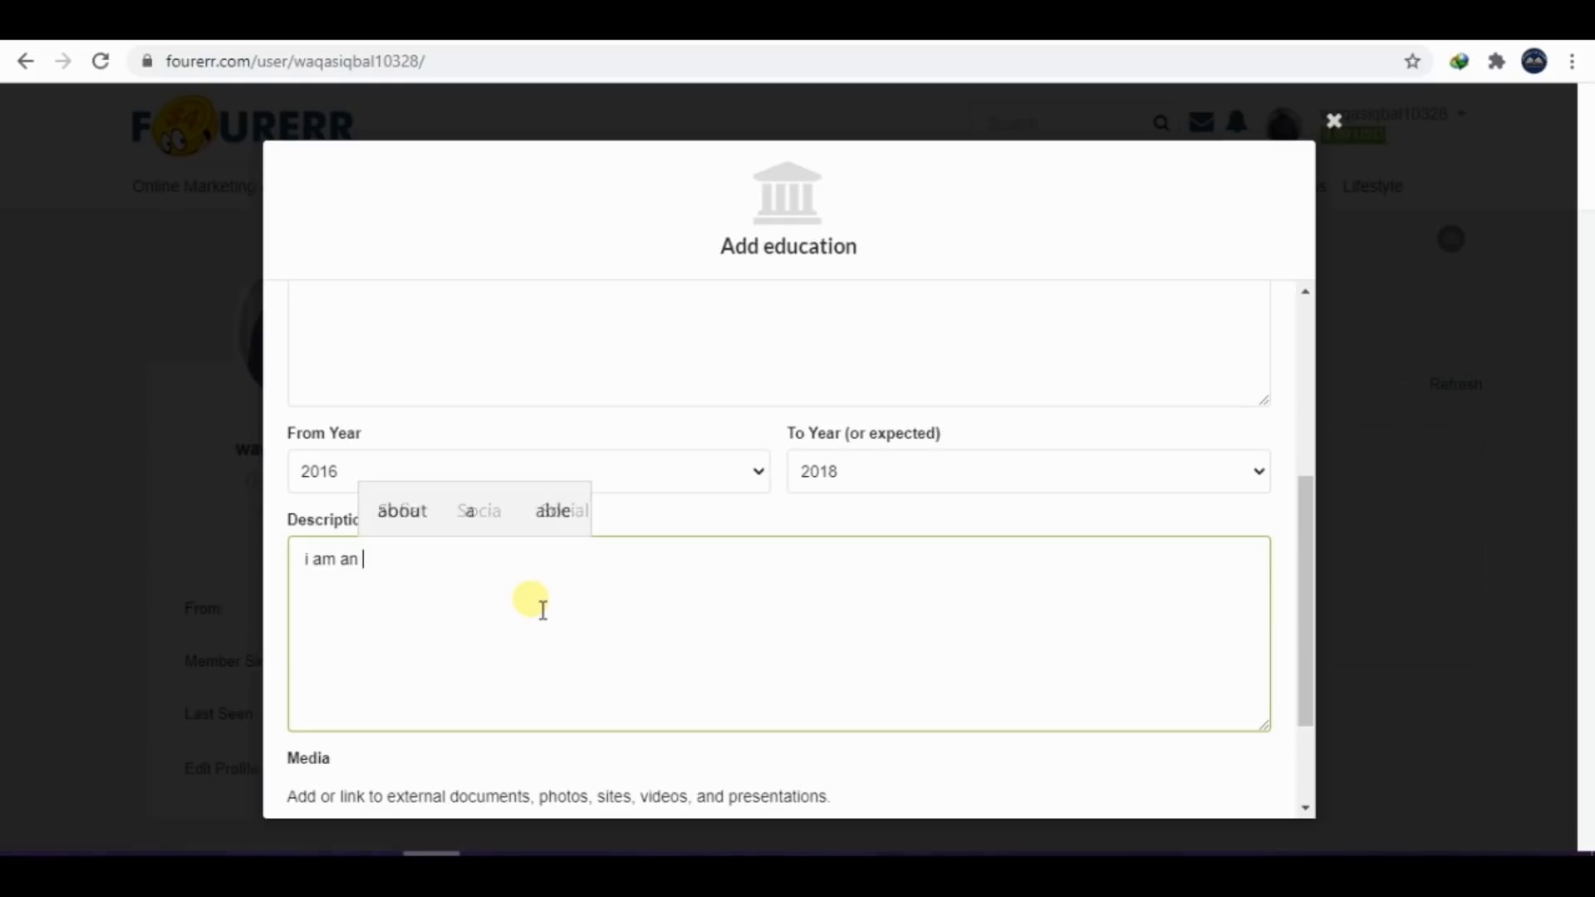
key(BackSpace)
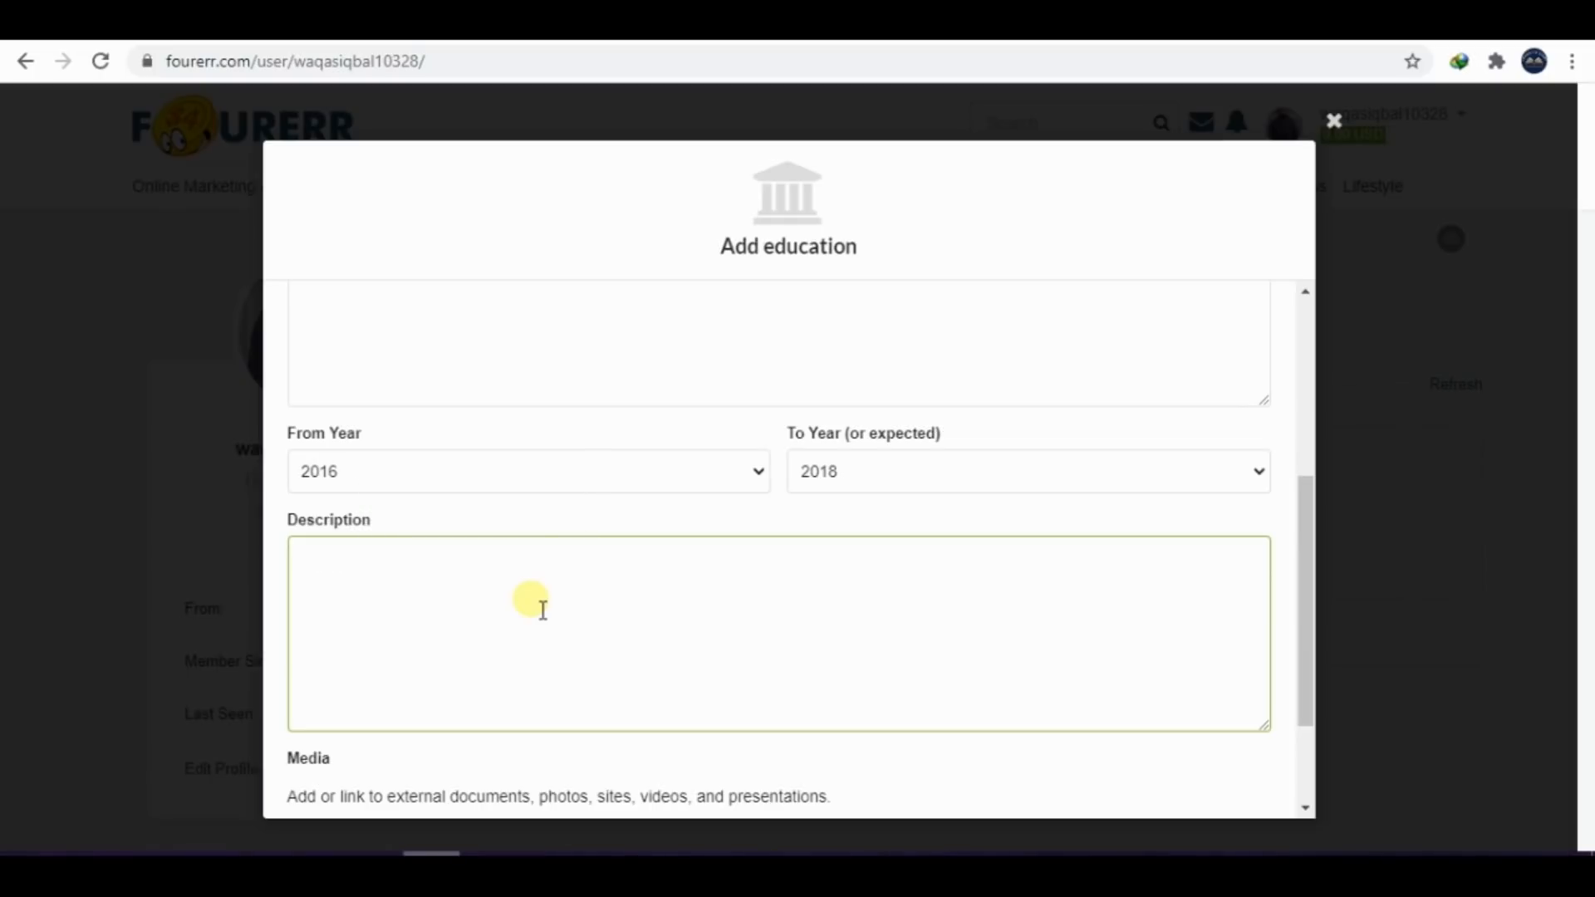
text(Update your education or employment section)
key(BackSpace)
key(BackSpace)
key(BackSpace)
key(BackSpace)
key(BackSpace)
key(BackSpace)
key(BackSpace)
key(BackSpace)
key(BackSpace)
key(BackSpace)
key(BackSpace)
key(BackSpace)
key(BackSpace)
key(BackSpace)
key(BackSpace)
key(BackSpace)
key(BackSpace)
key(BackSpace)
key(BackSpace)
key(BackSpace)
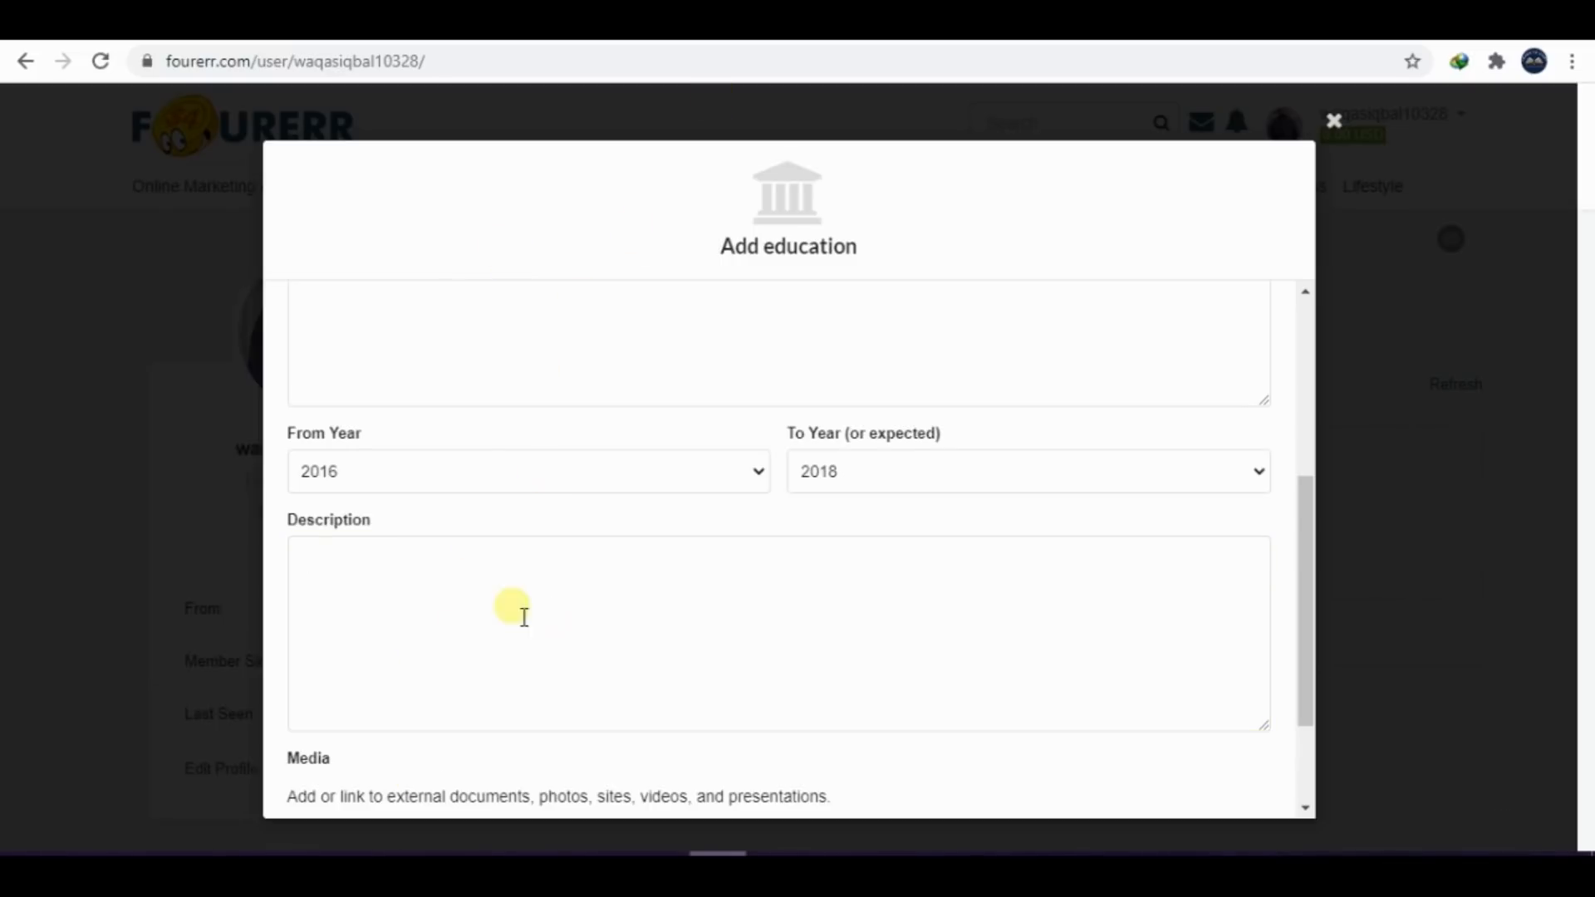
Paste the copied personal introduction into the education entry's Description and save the entry without adding media
click(423, 581)
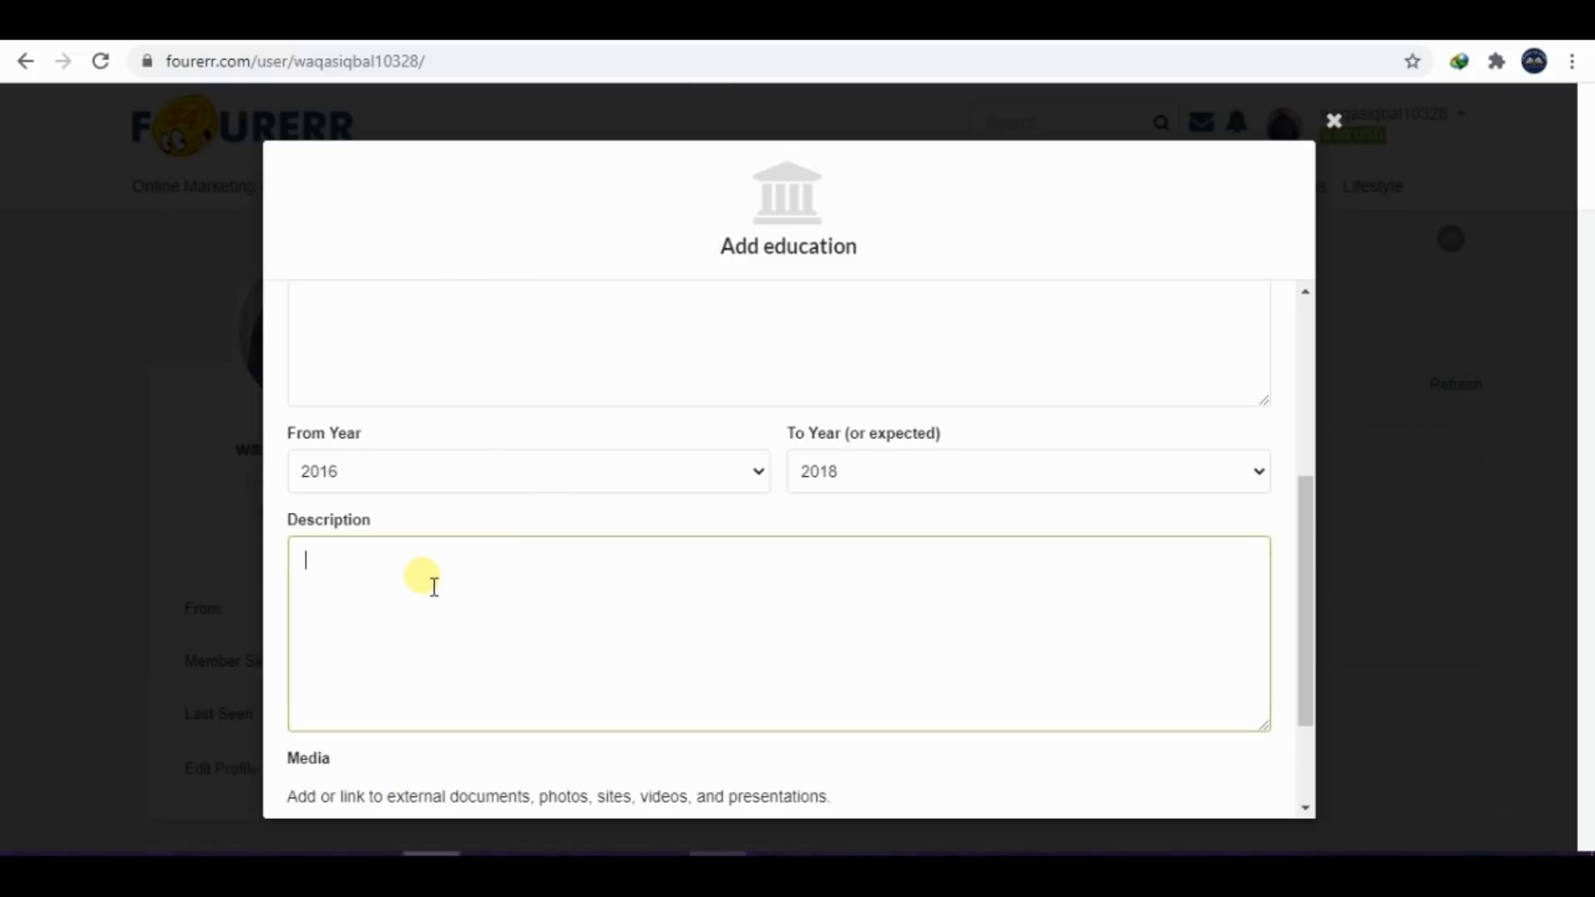
text(Hello !!! Every One My Name Is Muhammad Waqas Iqbal From Pakistan I am Student of Electrical engineering. I have strong grip on PCB Designing ,Proteus Software Simulations,Electrical Projects , Computer Programming ,graphic Designing ,Photo editing ,Photo Cropping,Video Editing and Writing Creative Writing)
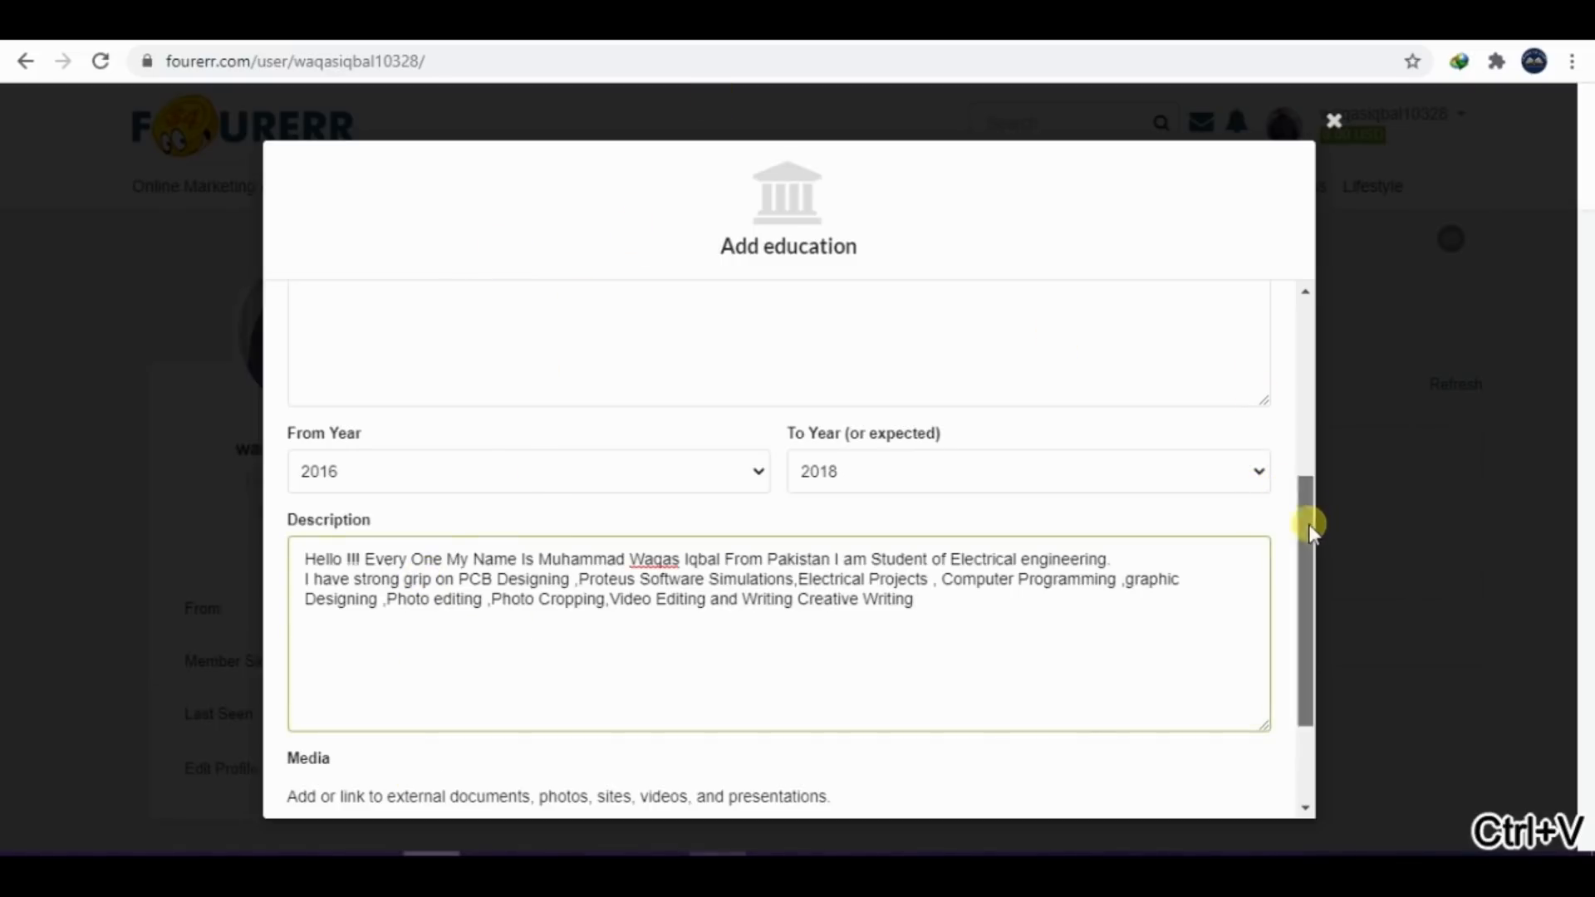
scroll(1295, 581, down, 2)
drag(298, 641, 697, 643)
click(848, 638)
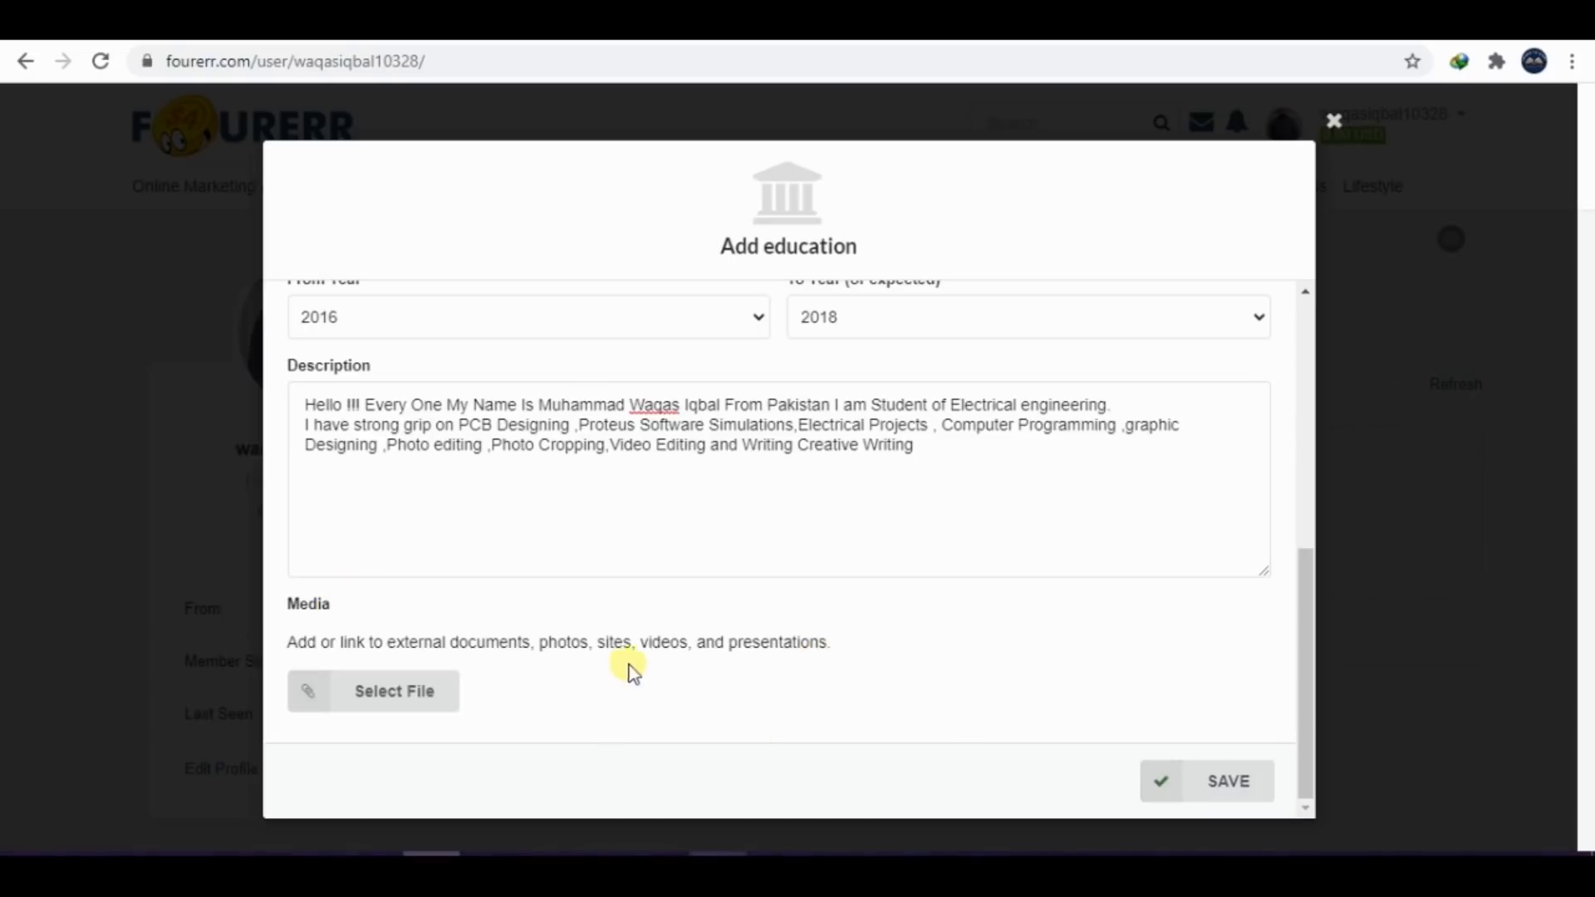
click(1254, 777)
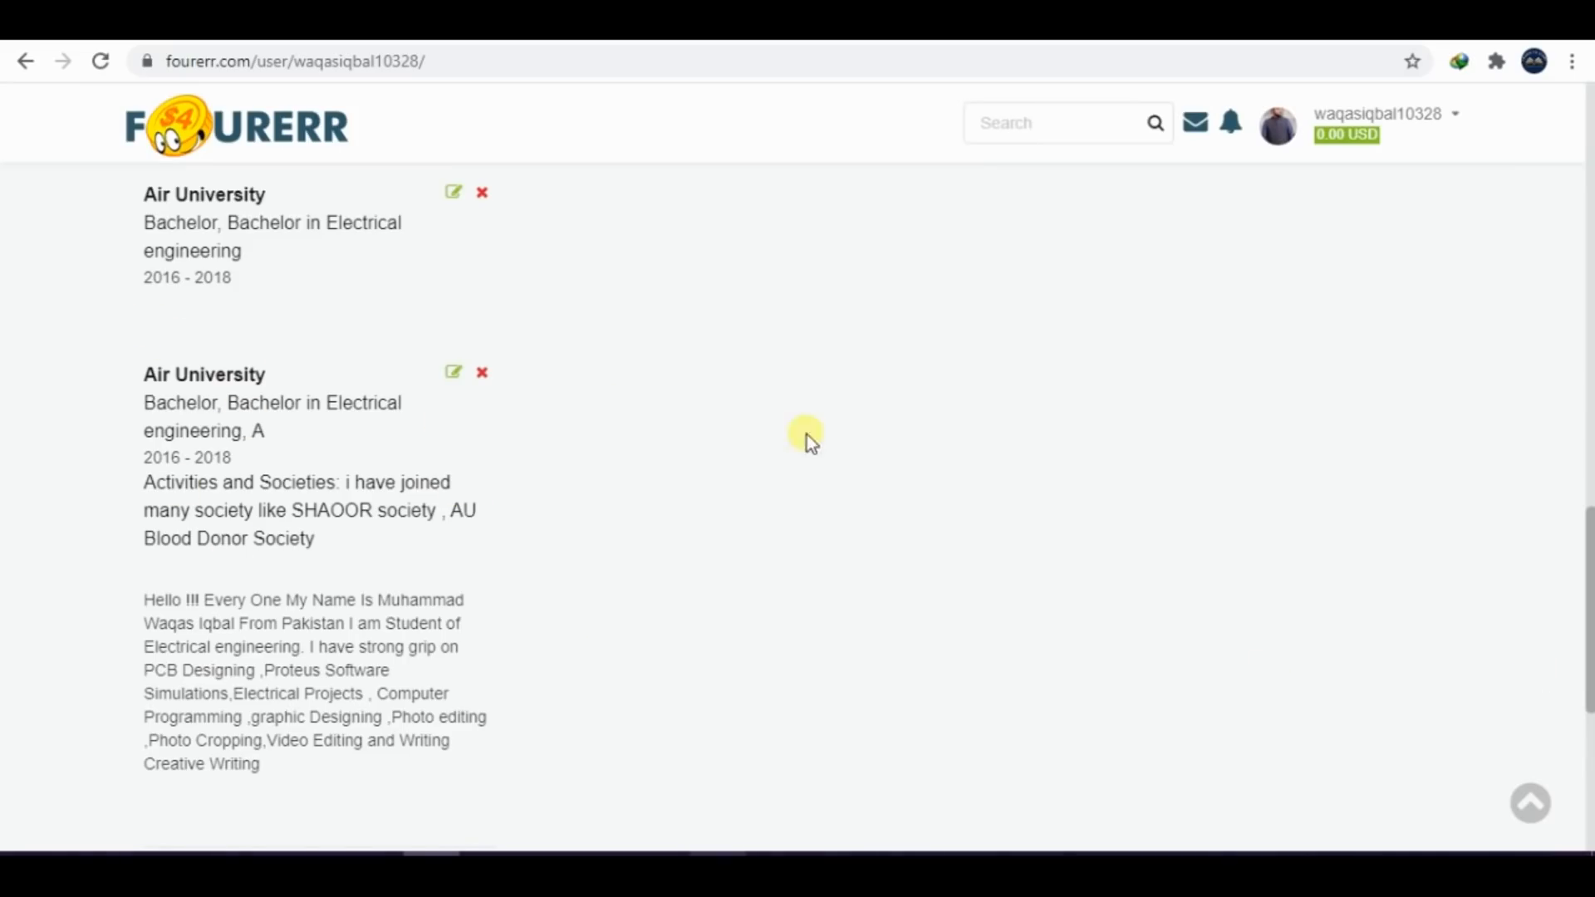
Capture the two Air University education entries from the profile and paste the screenshot below the education heading in Word
key(Print)
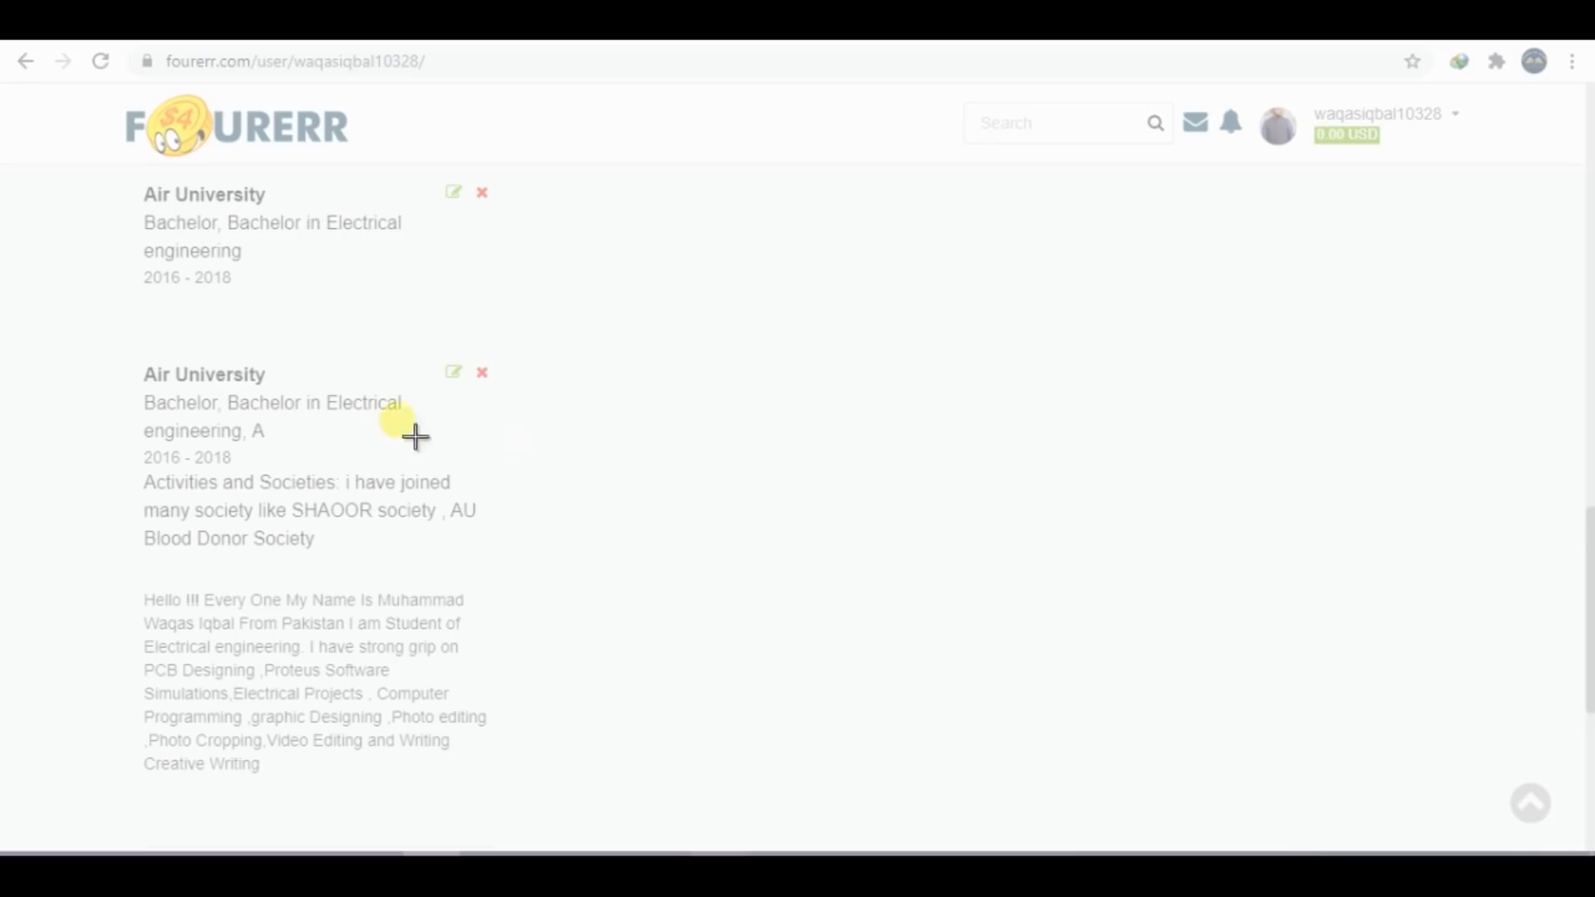
drag(43, 301, 689, 587)
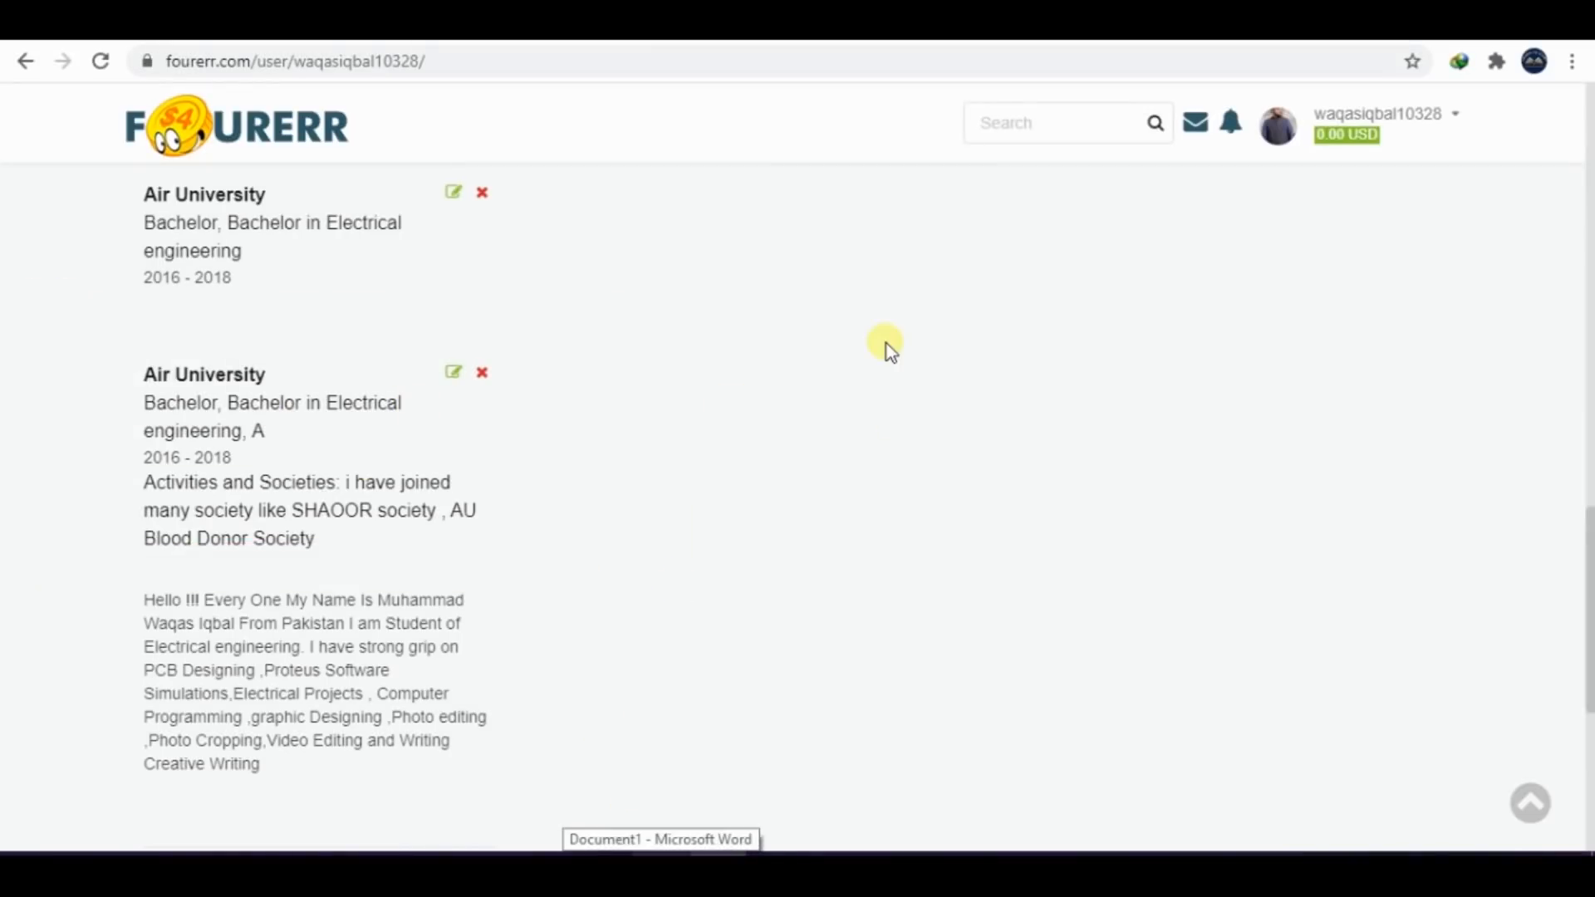
key(Print)
drag(106, 169, 701, 576)
click(716, 853)
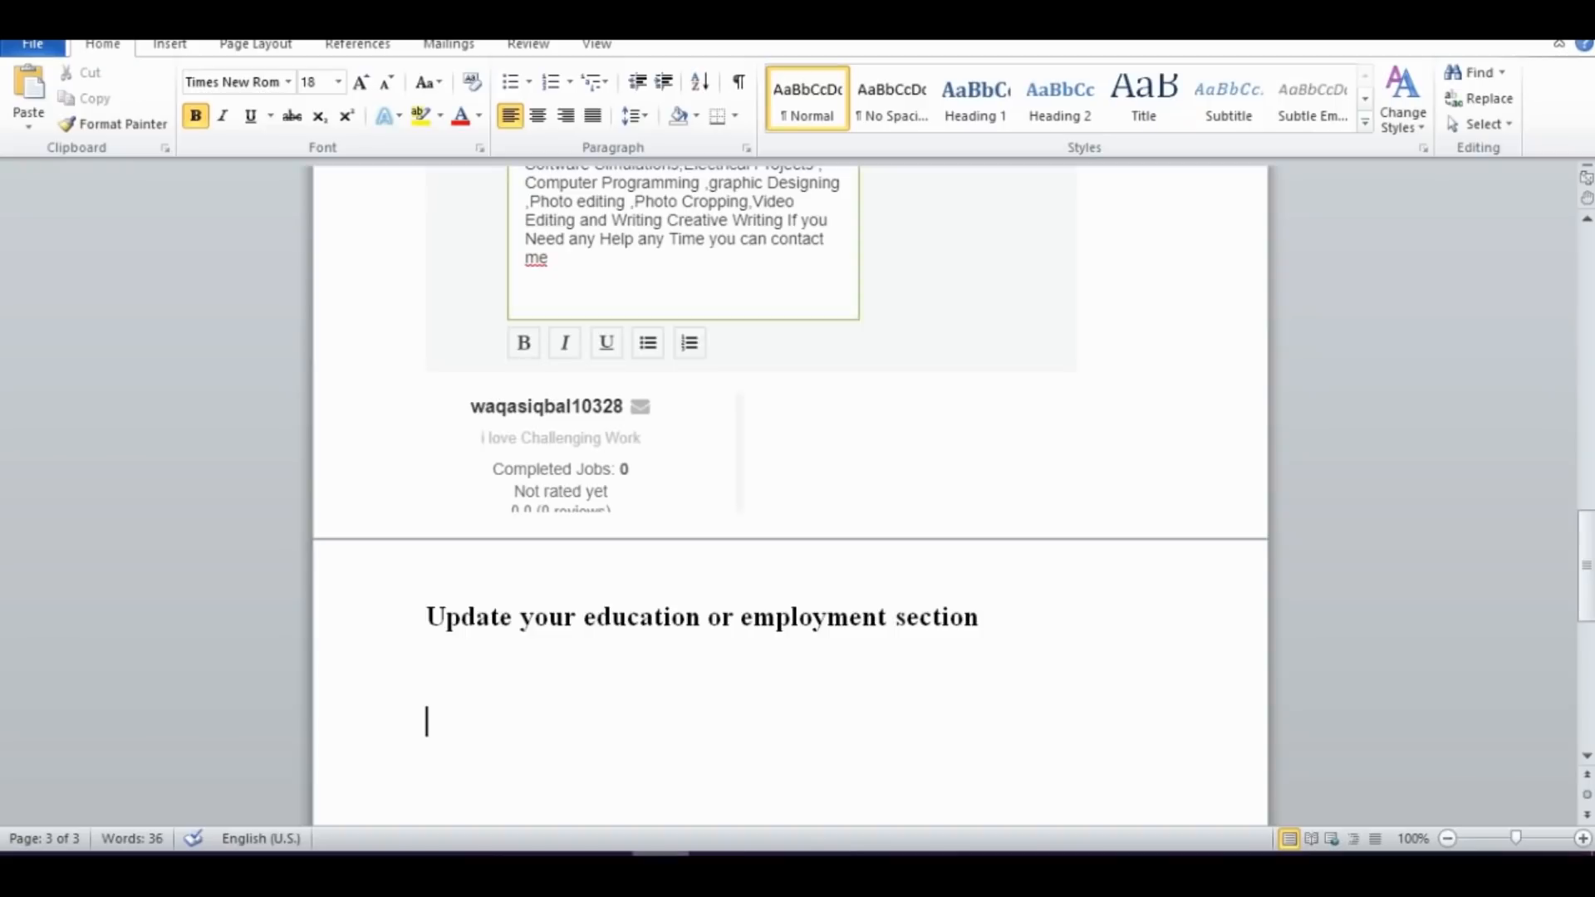
key(ctrl+v)
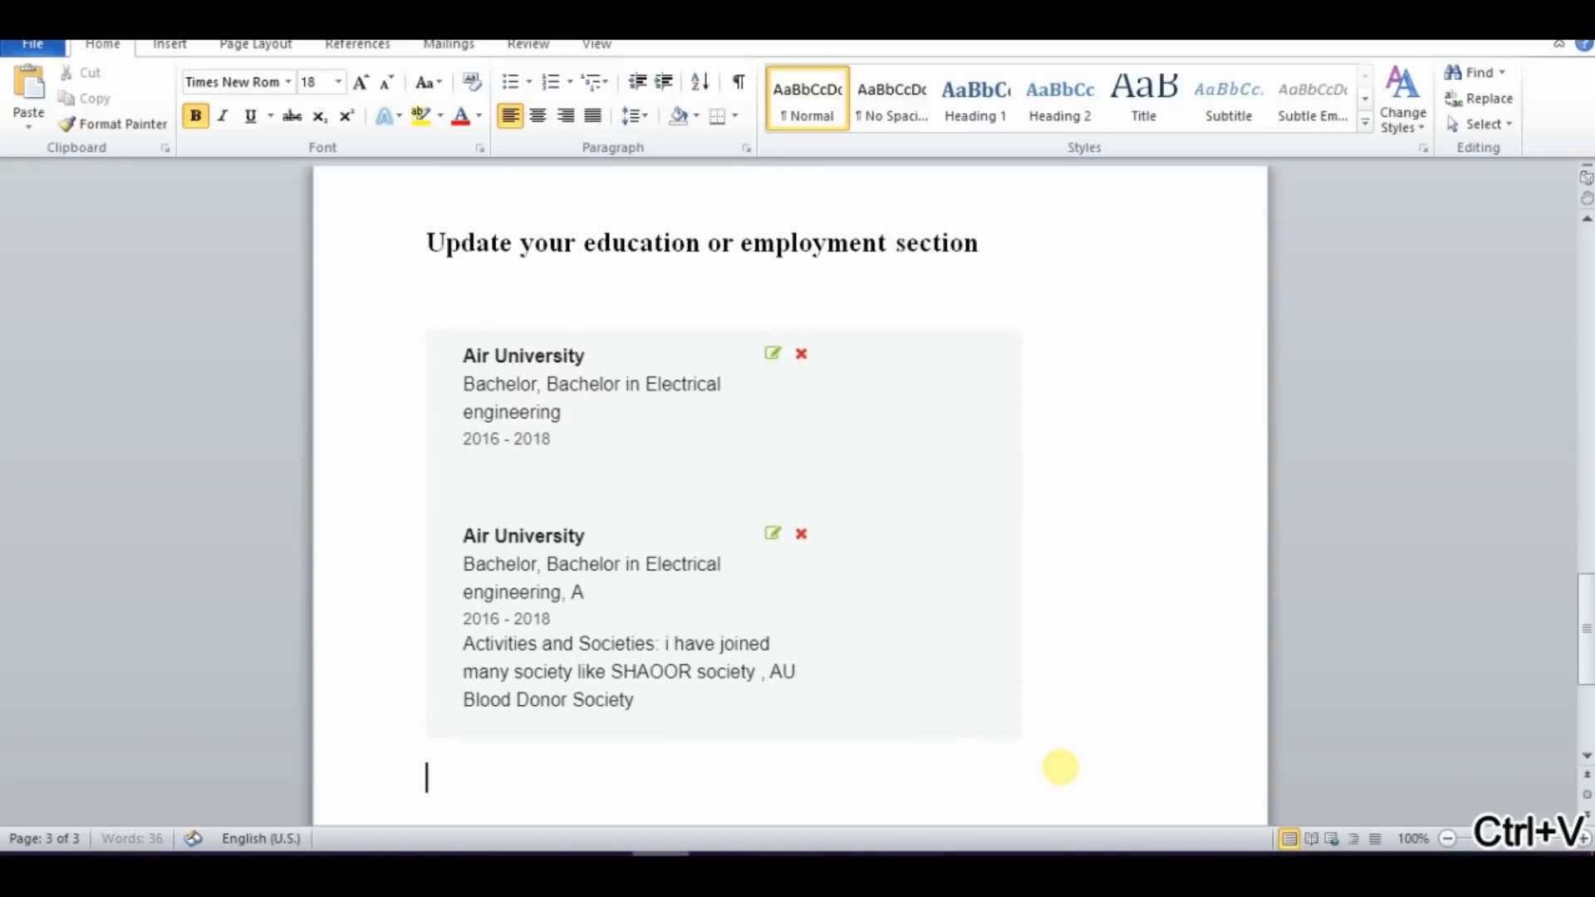
Switch back to Chrome and copy the Fourerr profile page's URL
key(alt+Tab)
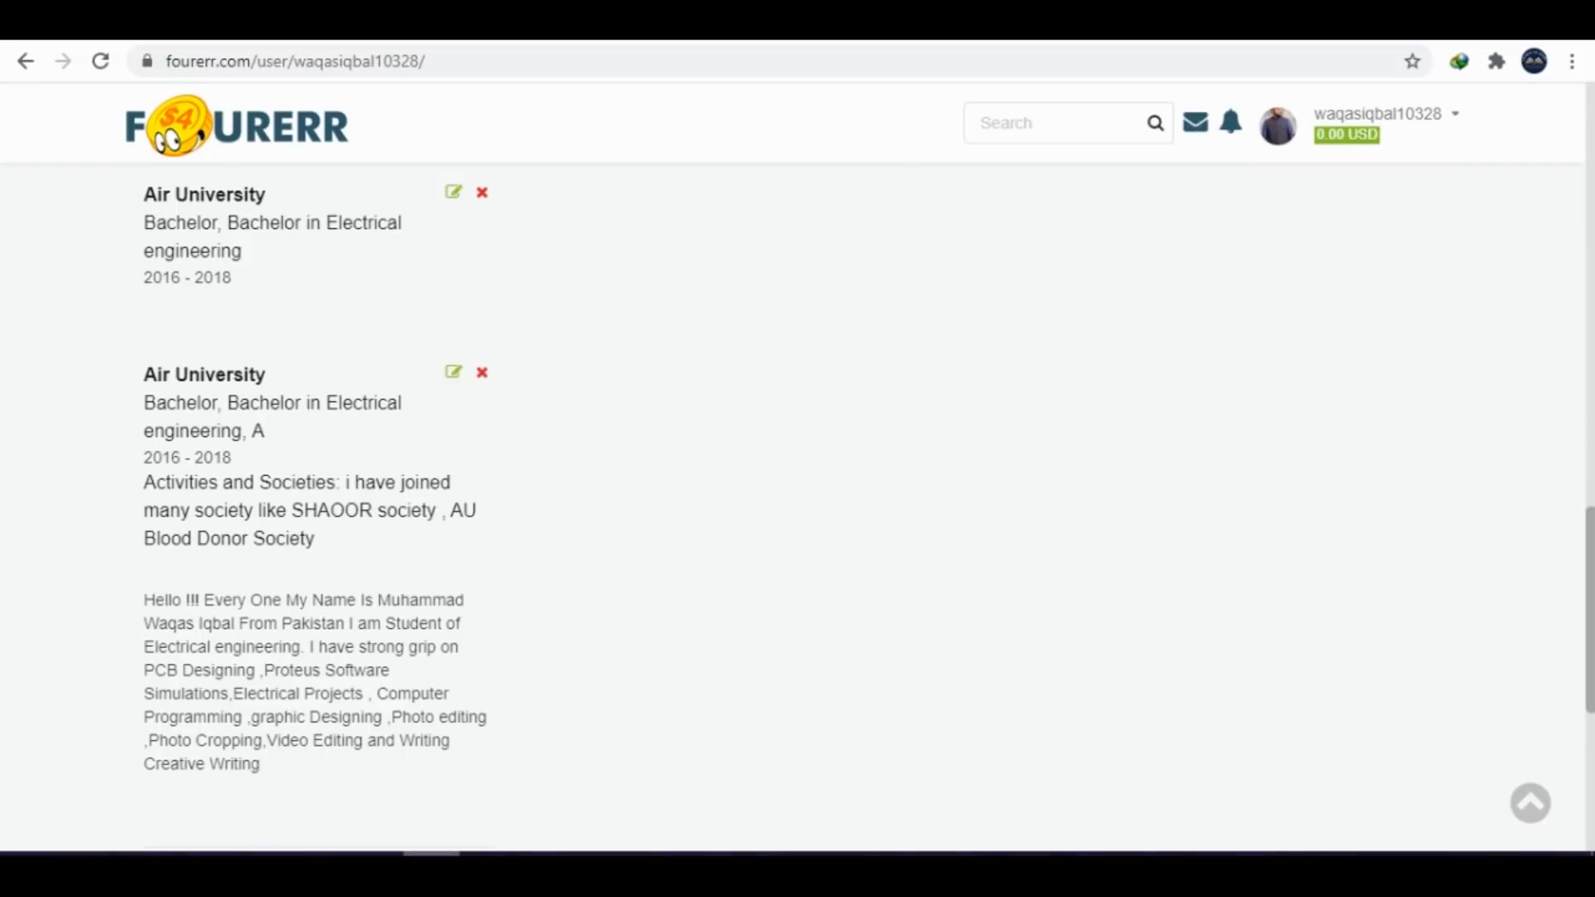
click(528, 67)
key(ctrl+c)
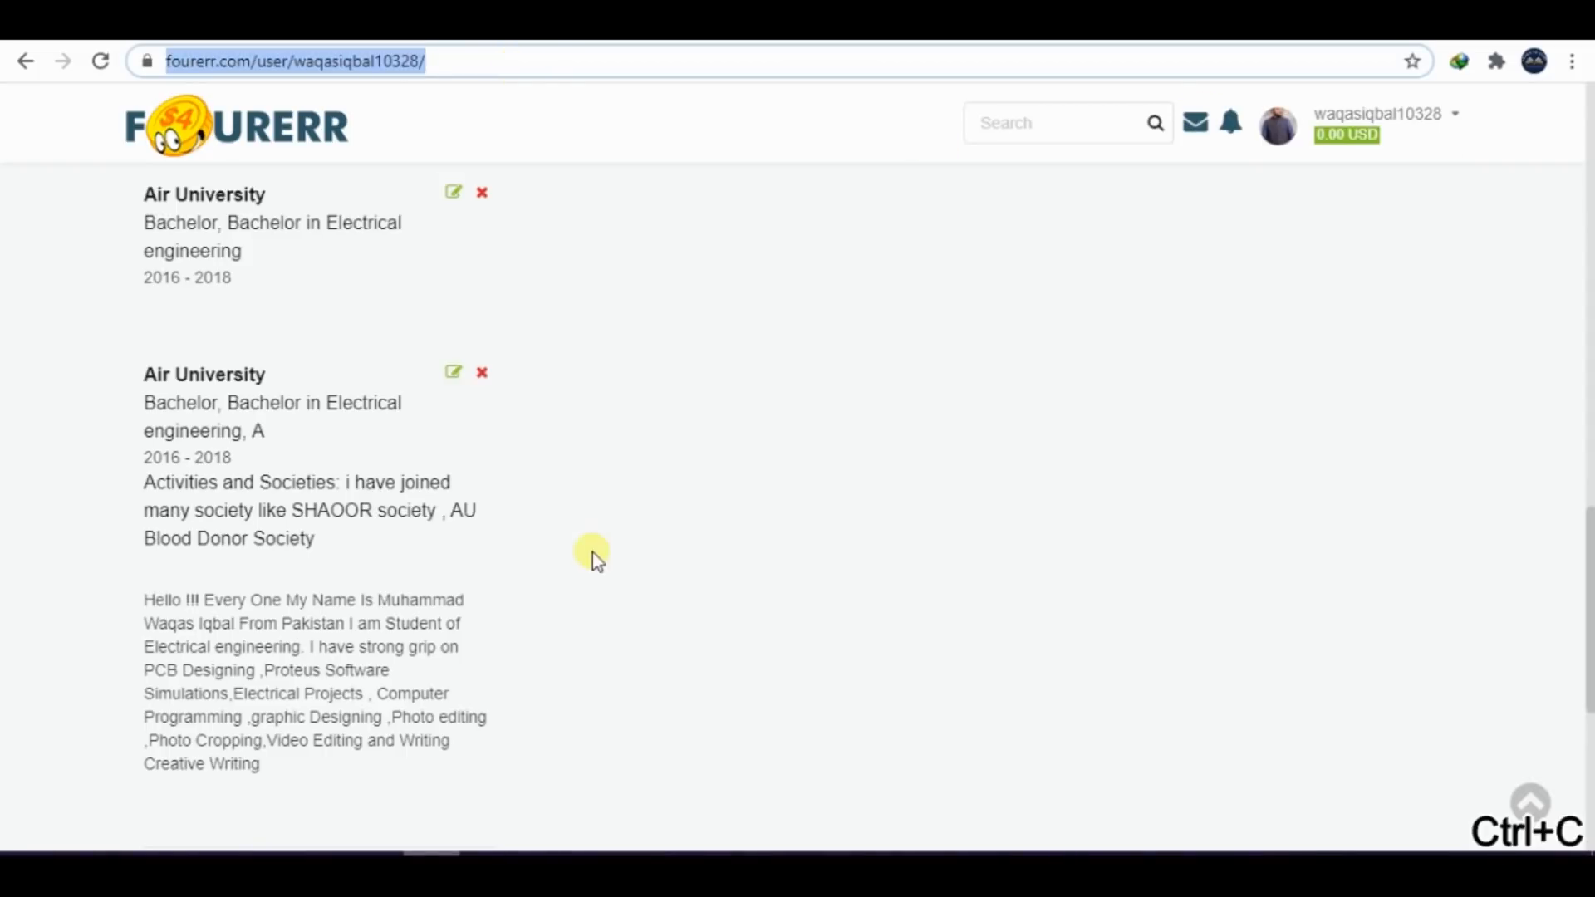
In Word, add a "Profile LINK" heading below the education screenshot and paste the profile URL on the line beneath it
click(648, 847)
text(P)
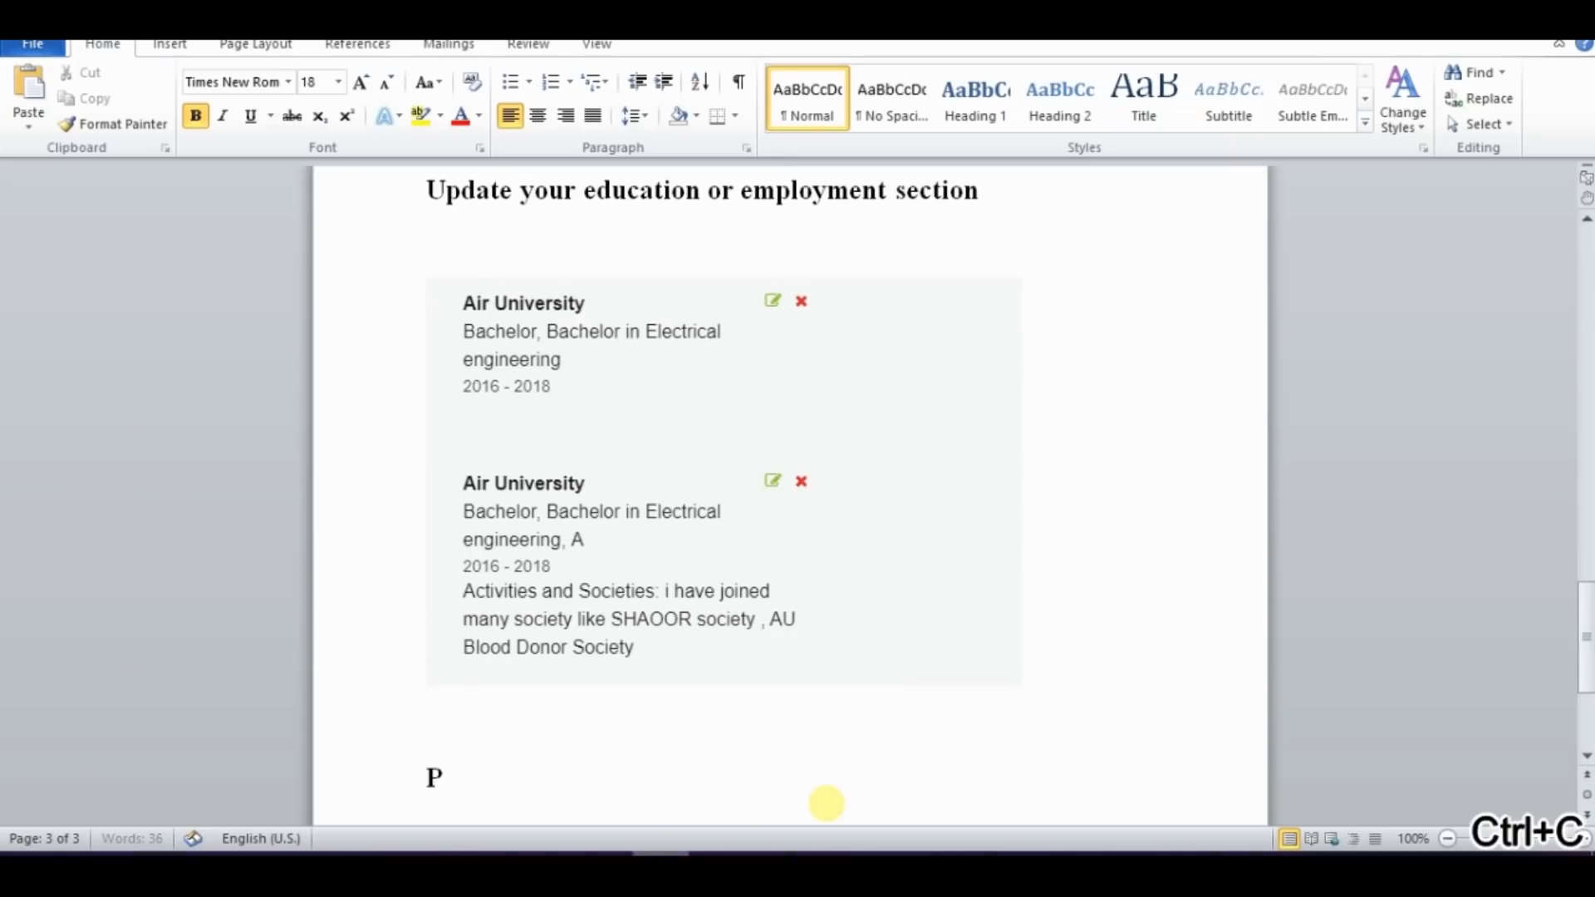
text(rfi)
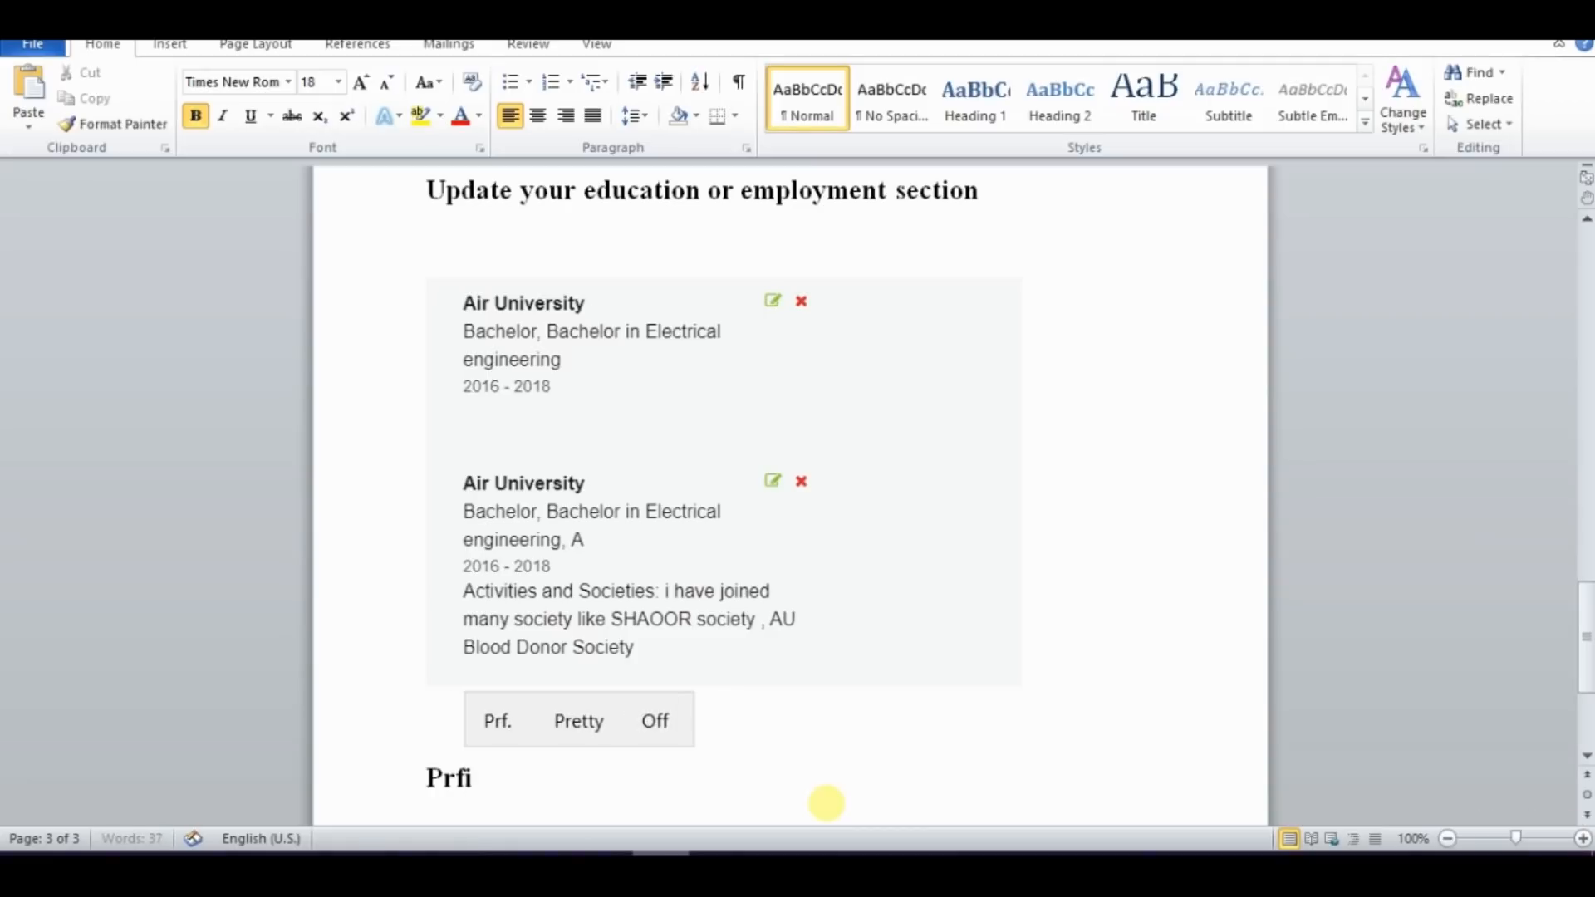
key(BackSpace)
key(BackSpace)
text(of)
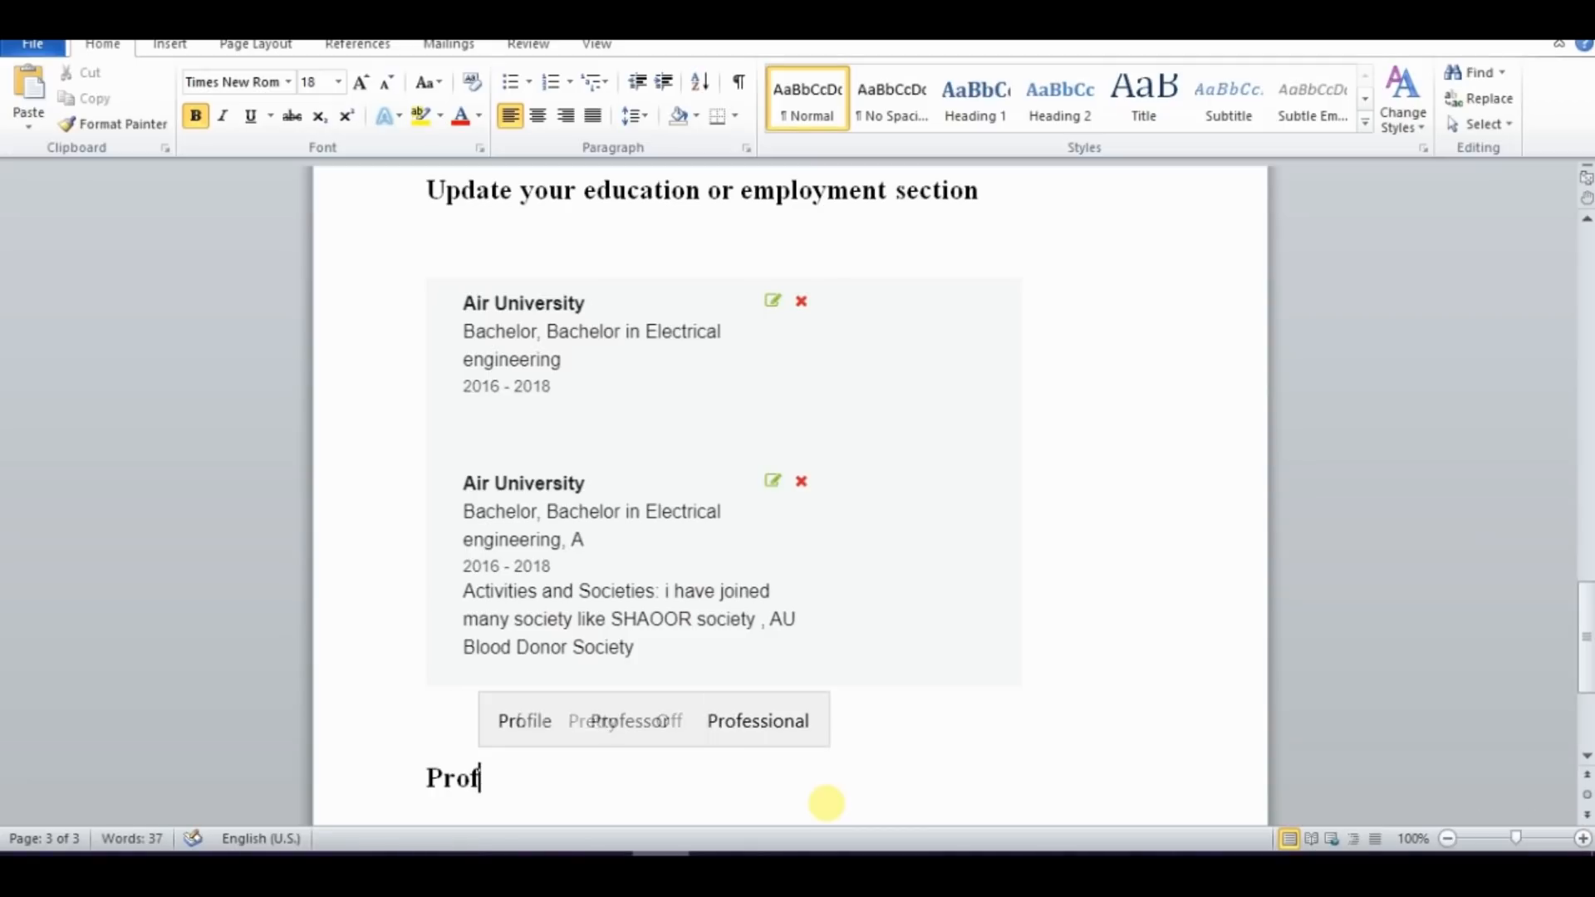
text(ile LI)
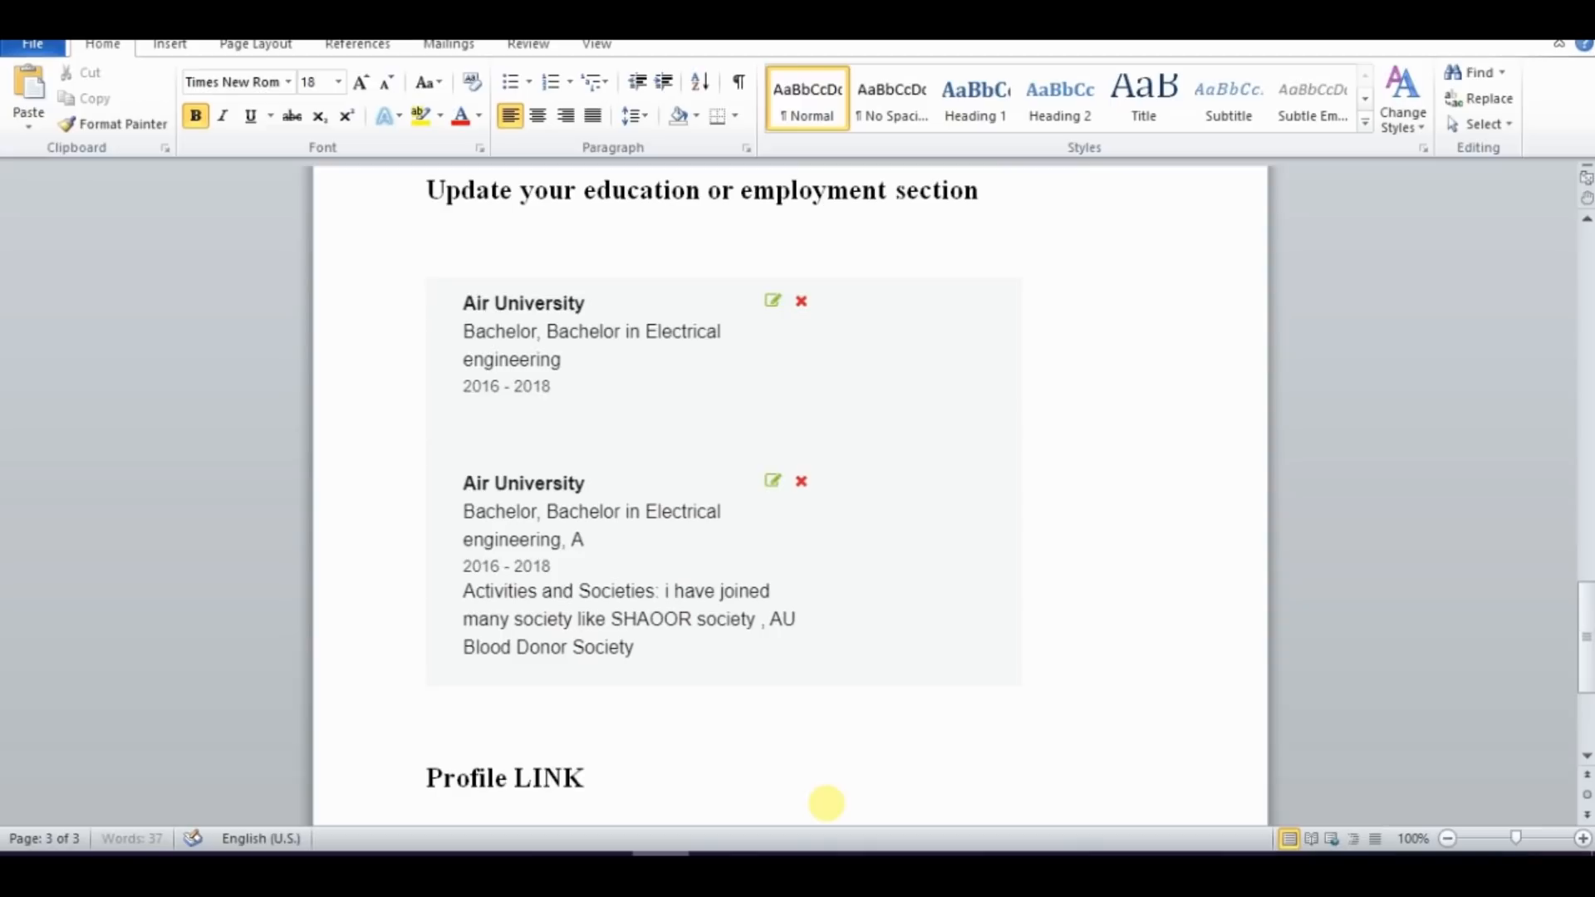
text(NK)
key(Return)
key(ctrl+v)
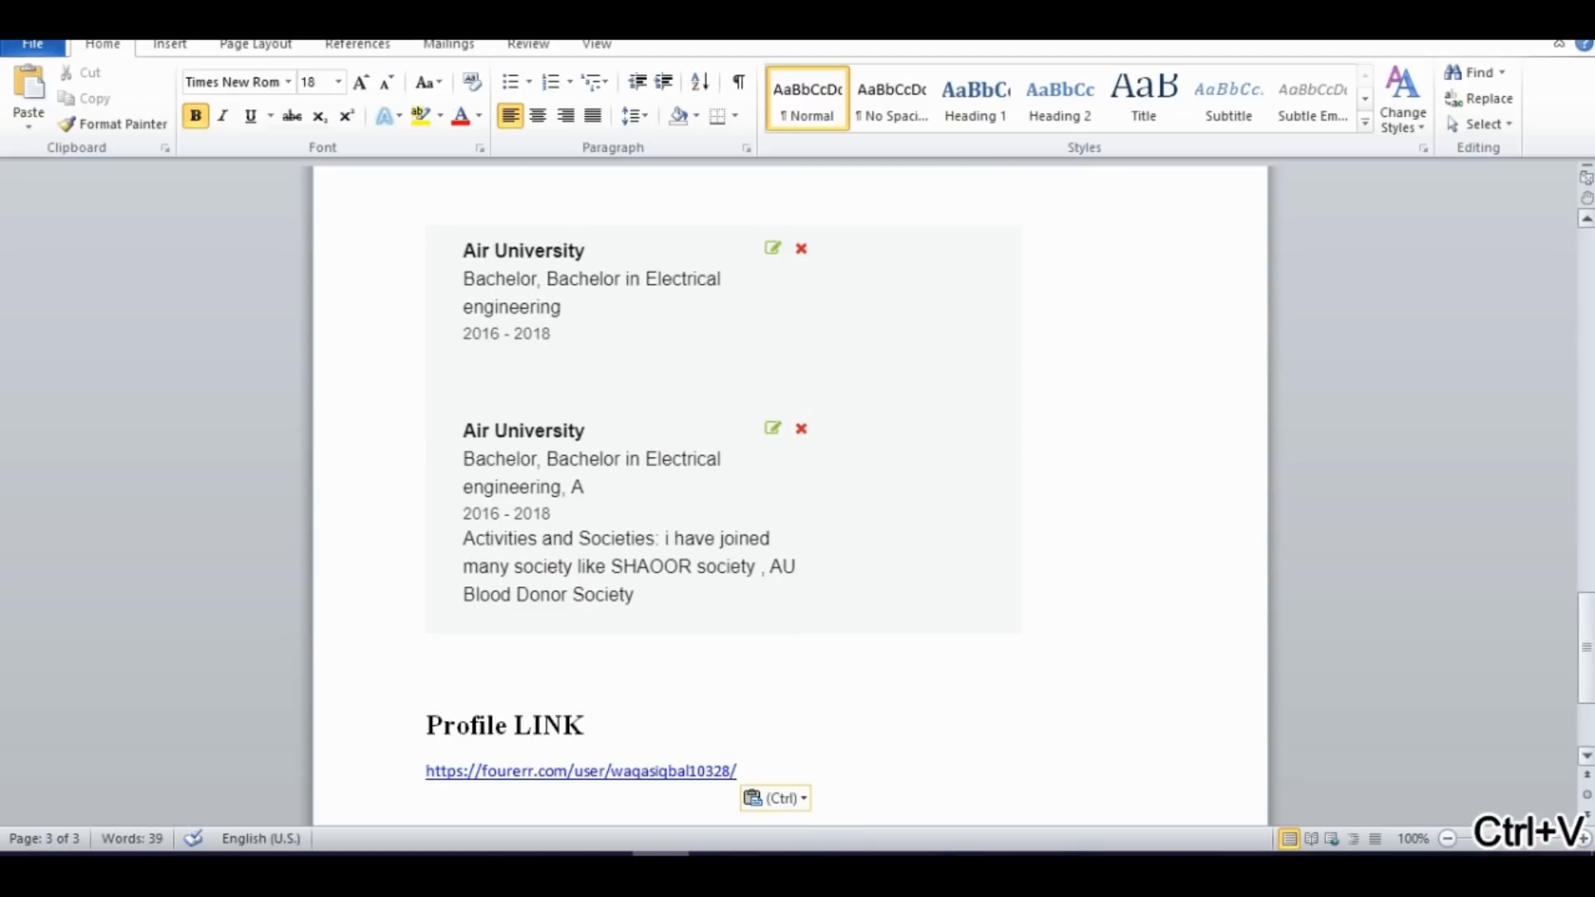
scroll(478, 363, up, 15)
scroll(789, 499, up, 15)
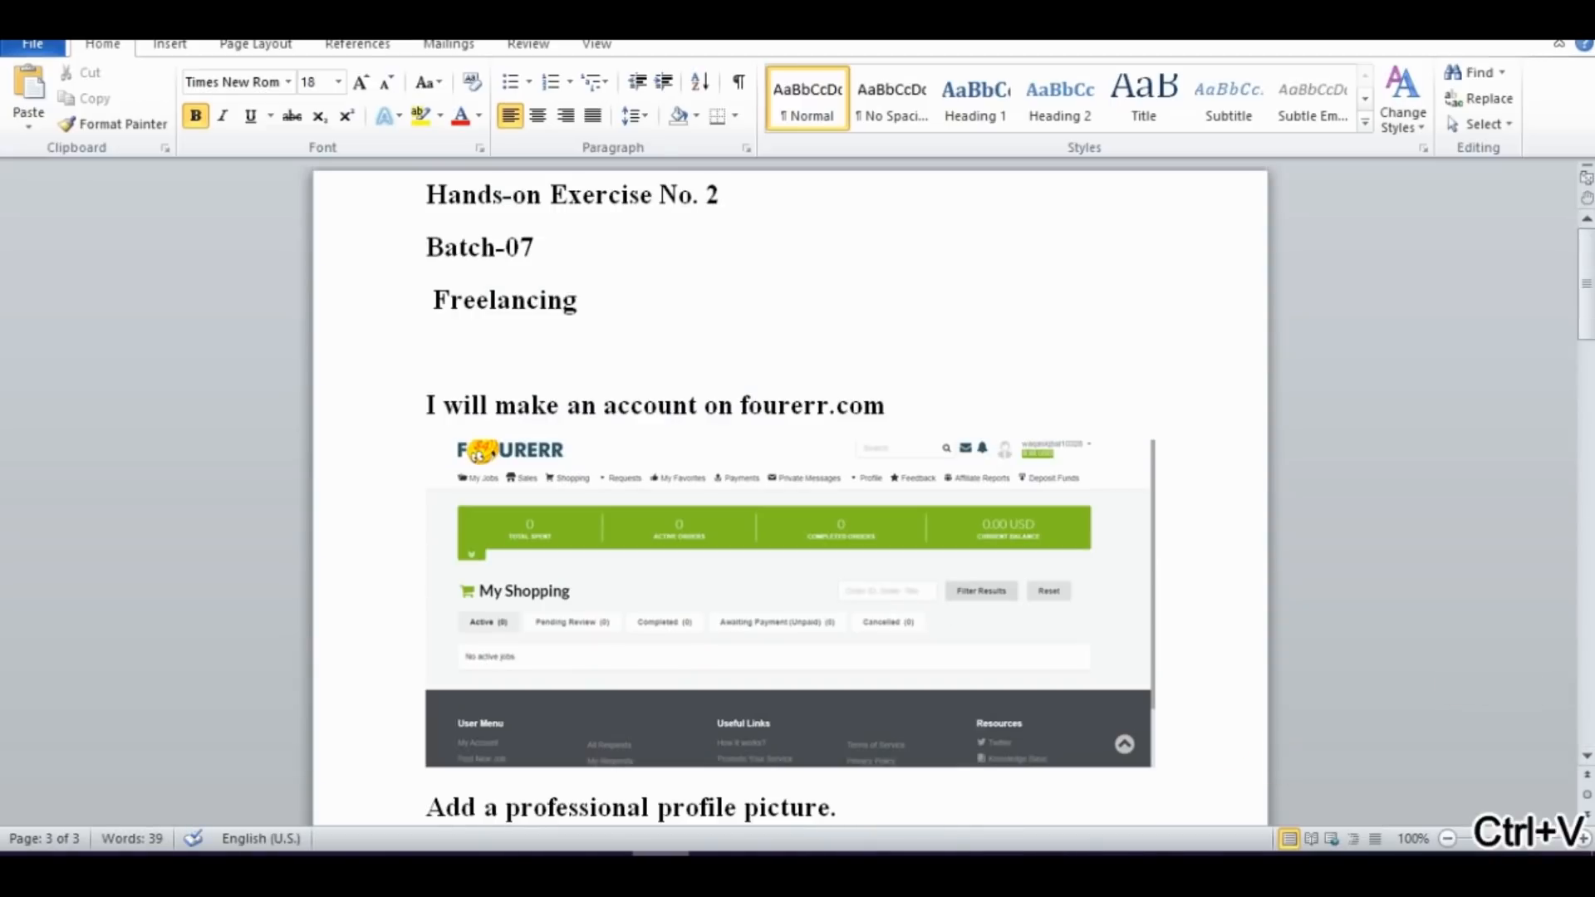
drag(1587, 281, 1587, 689)
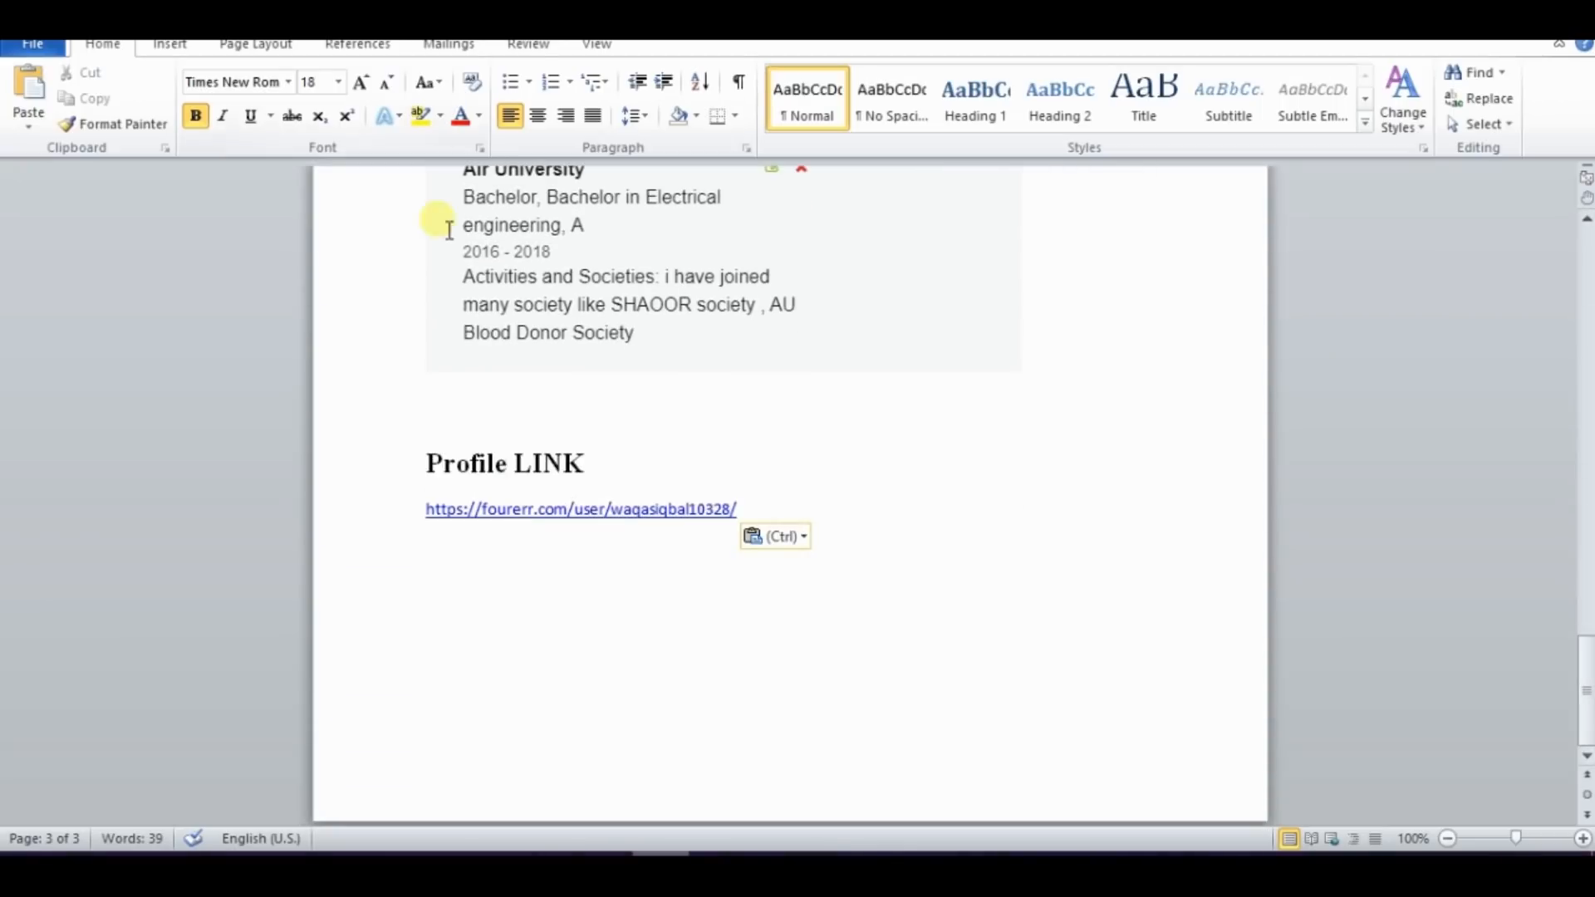
Review the Tasks and Requirements sections of the exercise PDF in the browser
click(488, 867)
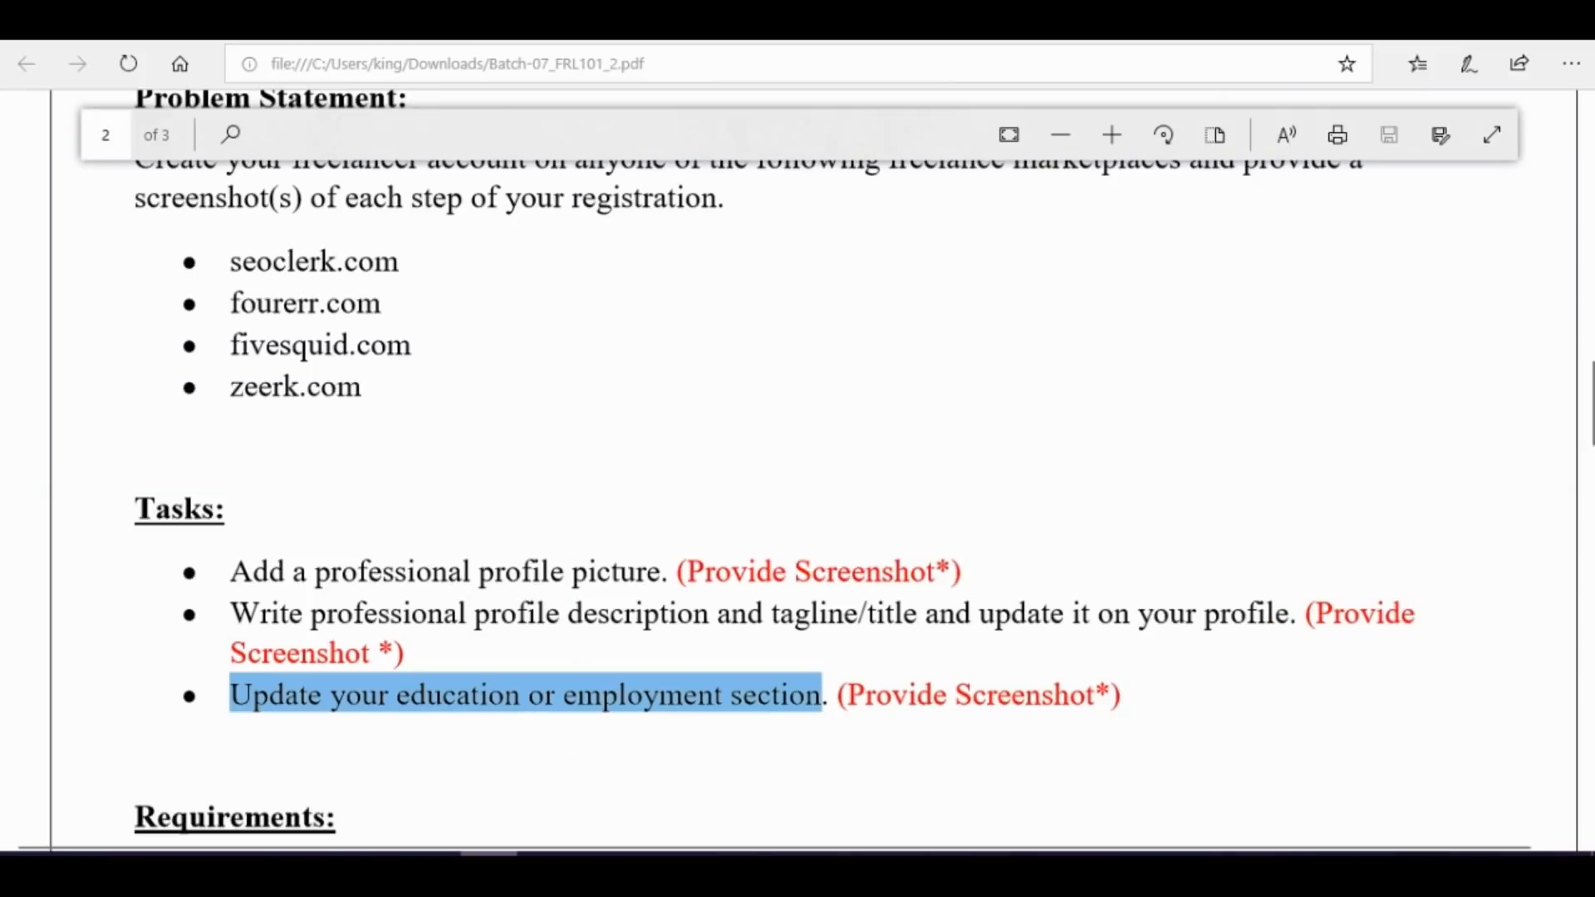
click(436, 748)
scroll(439, 747, down, 5)
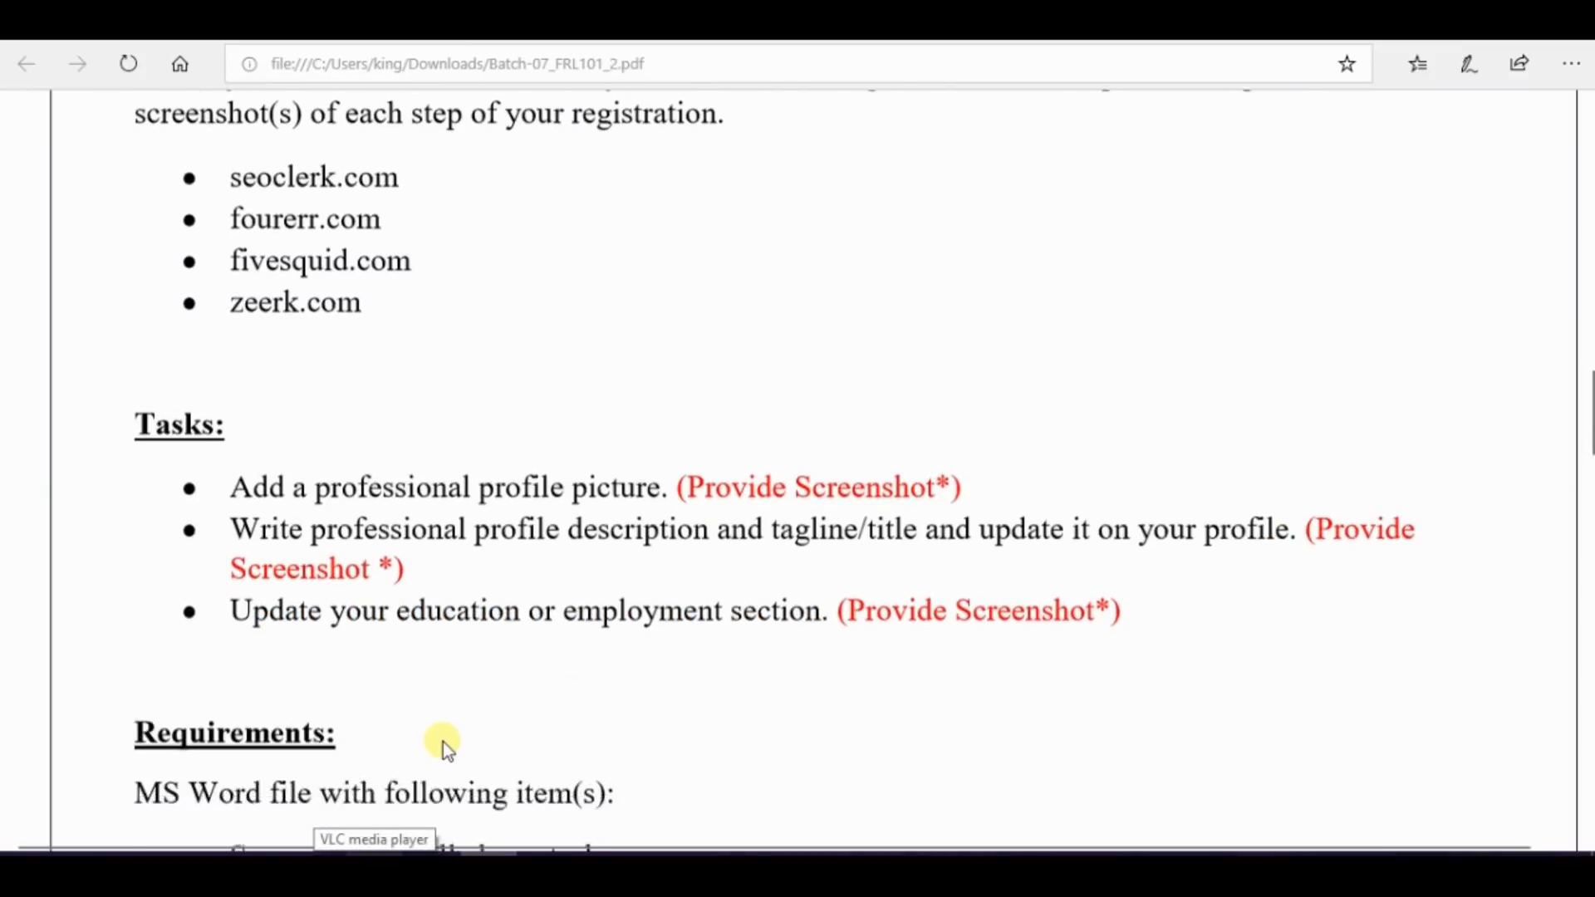
drag(229, 583, 492, 583)
click(354, 600)
Switch back to Chrome, start a new certification on the Fourerr profile and name it "freelancing course Digiskills"
click(430, 867)
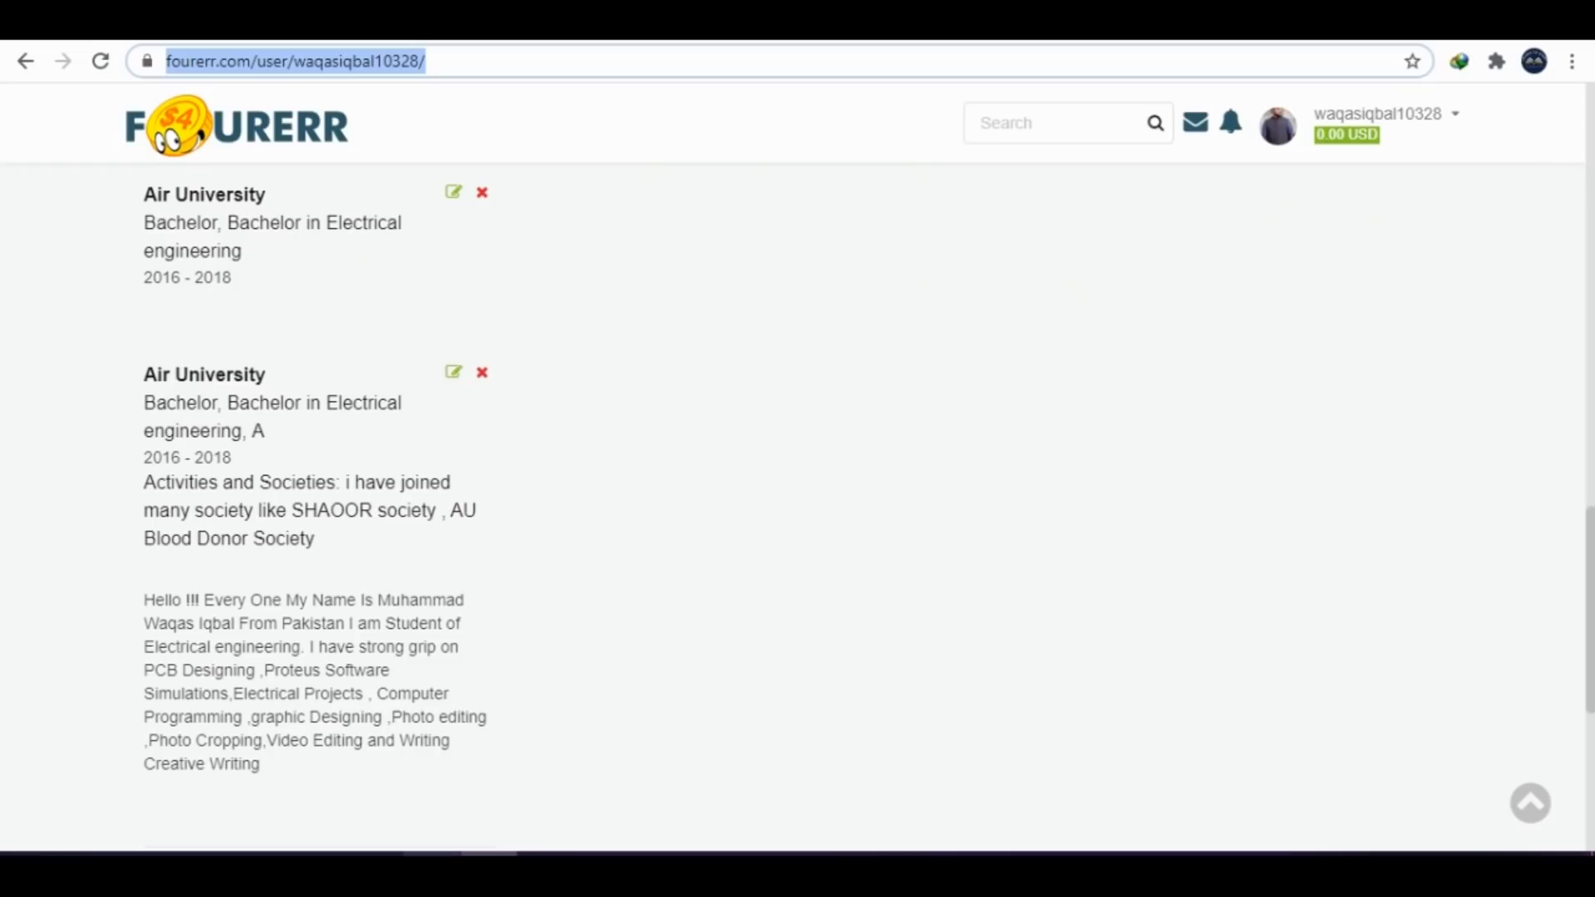
click(743, 443)
scroll(797, 481, down, 5)
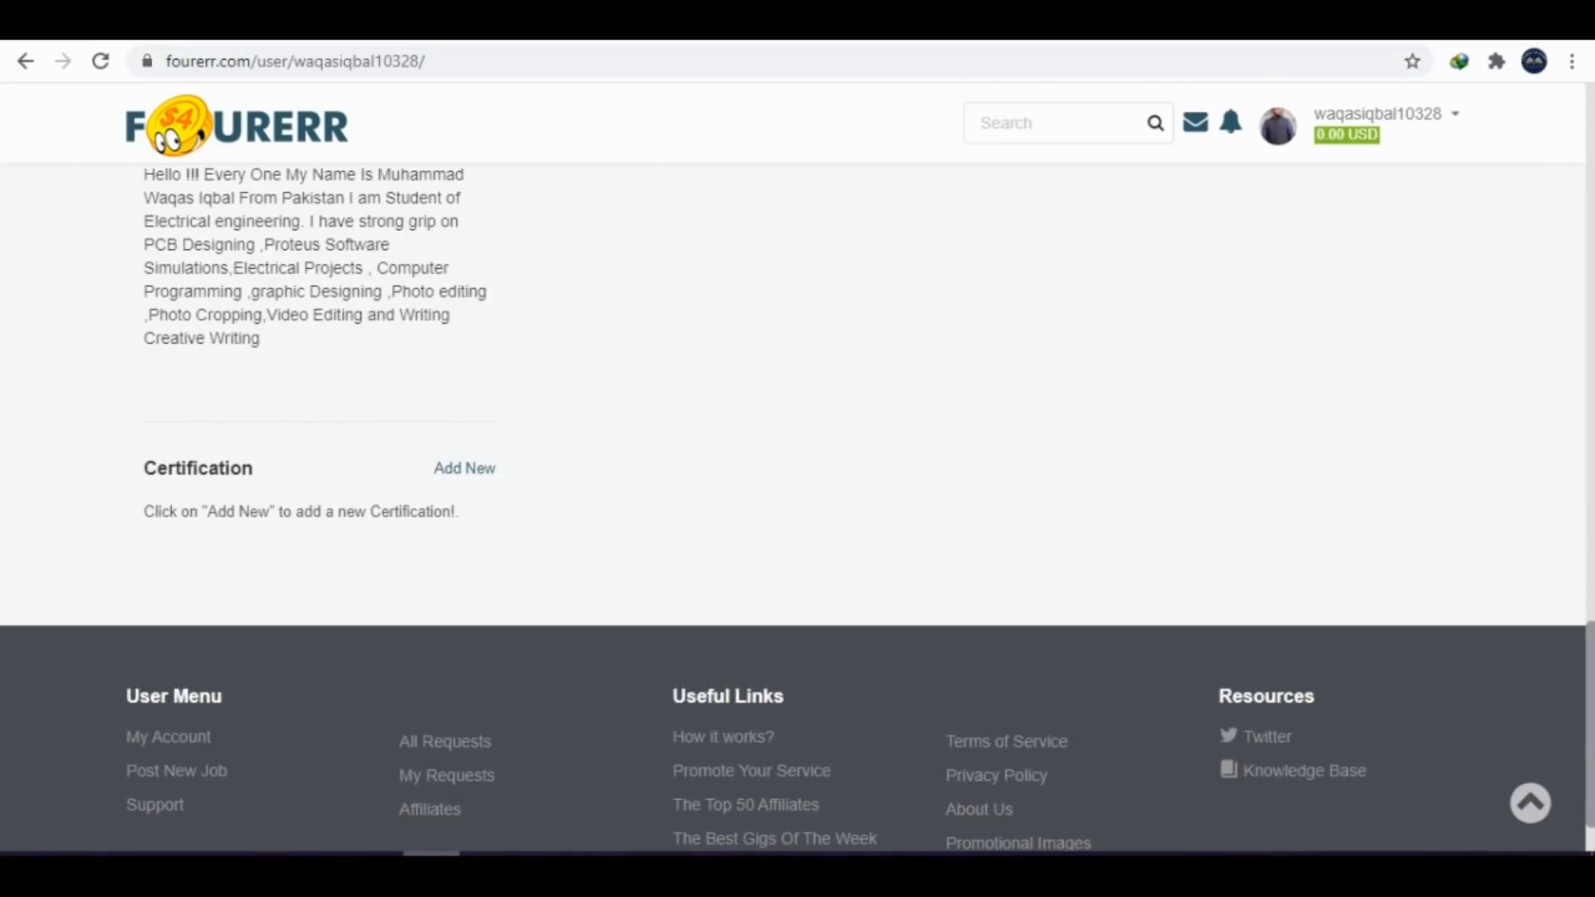
click(448, 472)
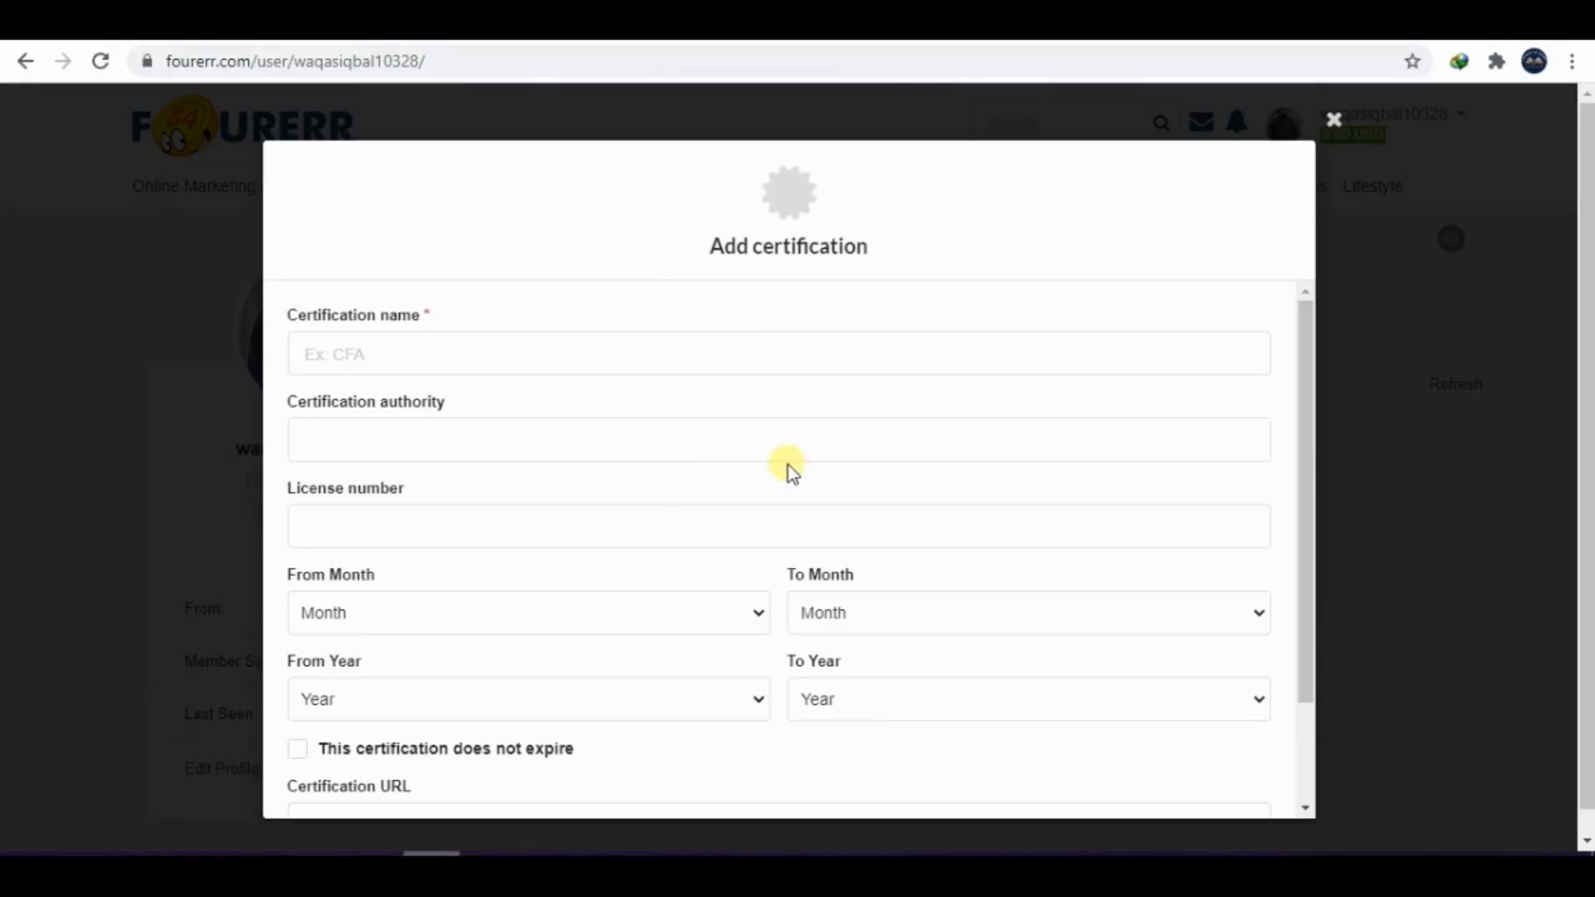
click(463, 365)
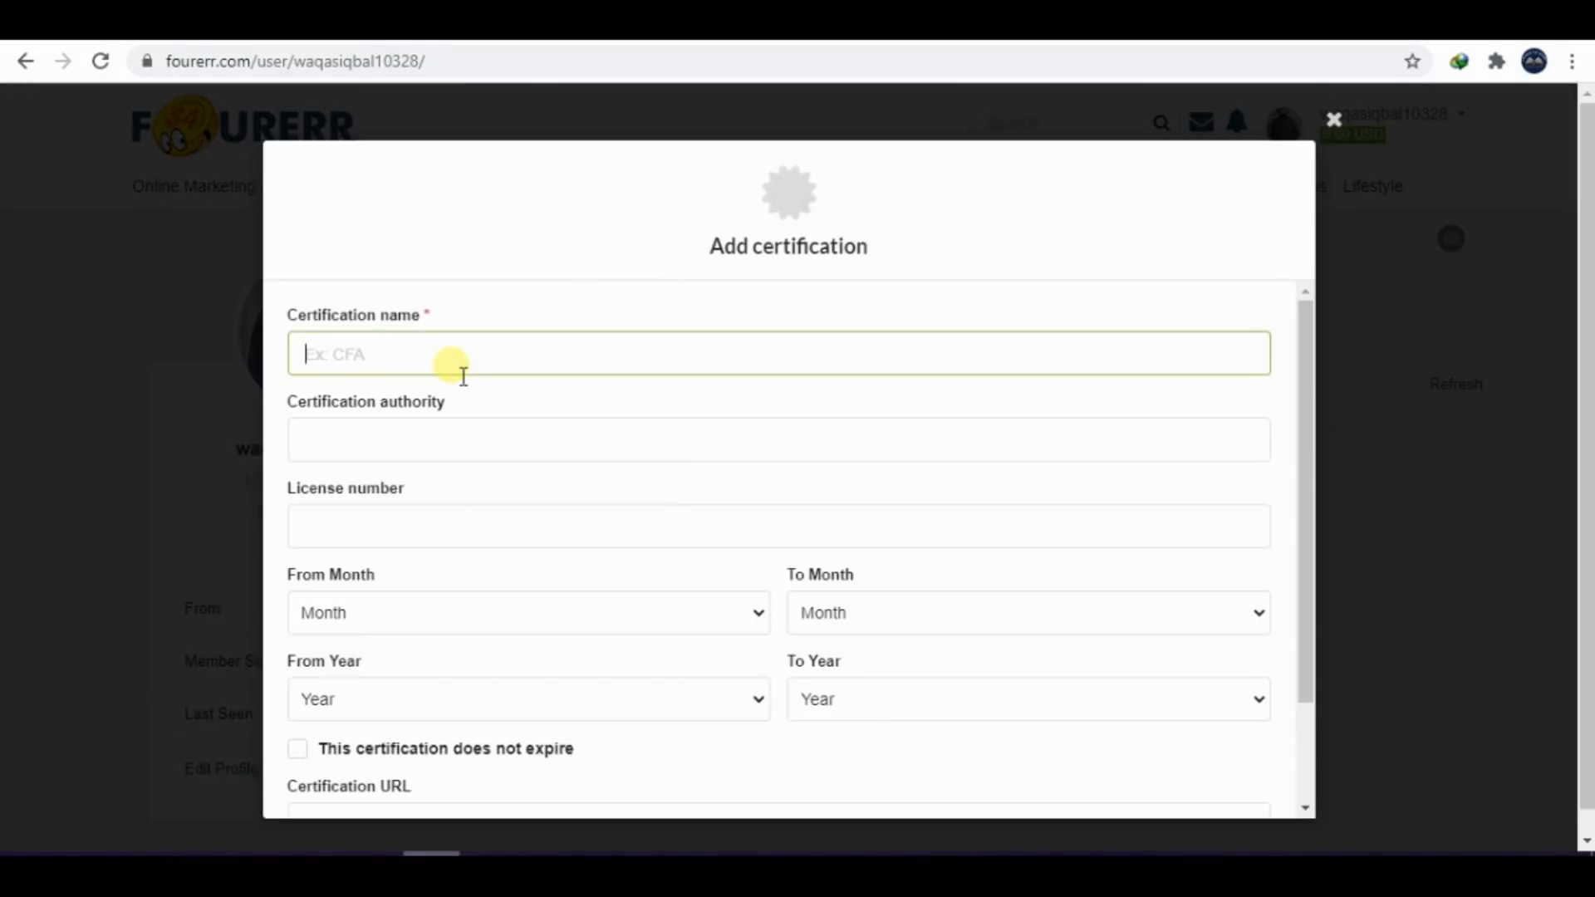
text(G)
key(BackSpace)
text(freelancing cours)
text(F)
key(BackSpace)
text(DIg)
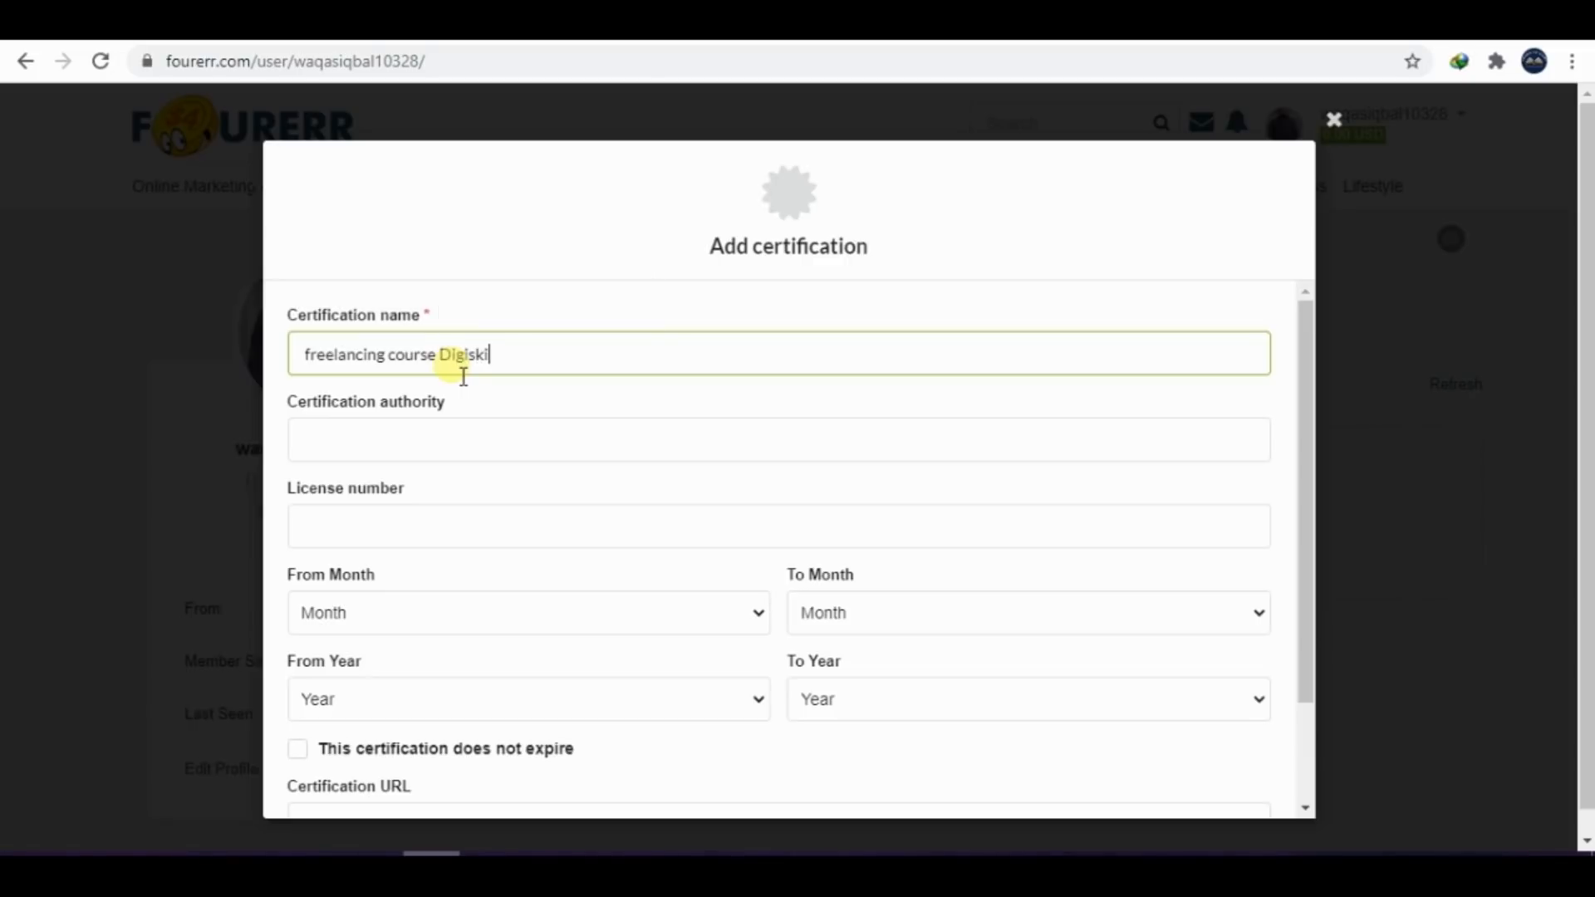
Search the web for Digiskills in a new tab, open the digiskills.pk site and copy its address
click(397, 455)
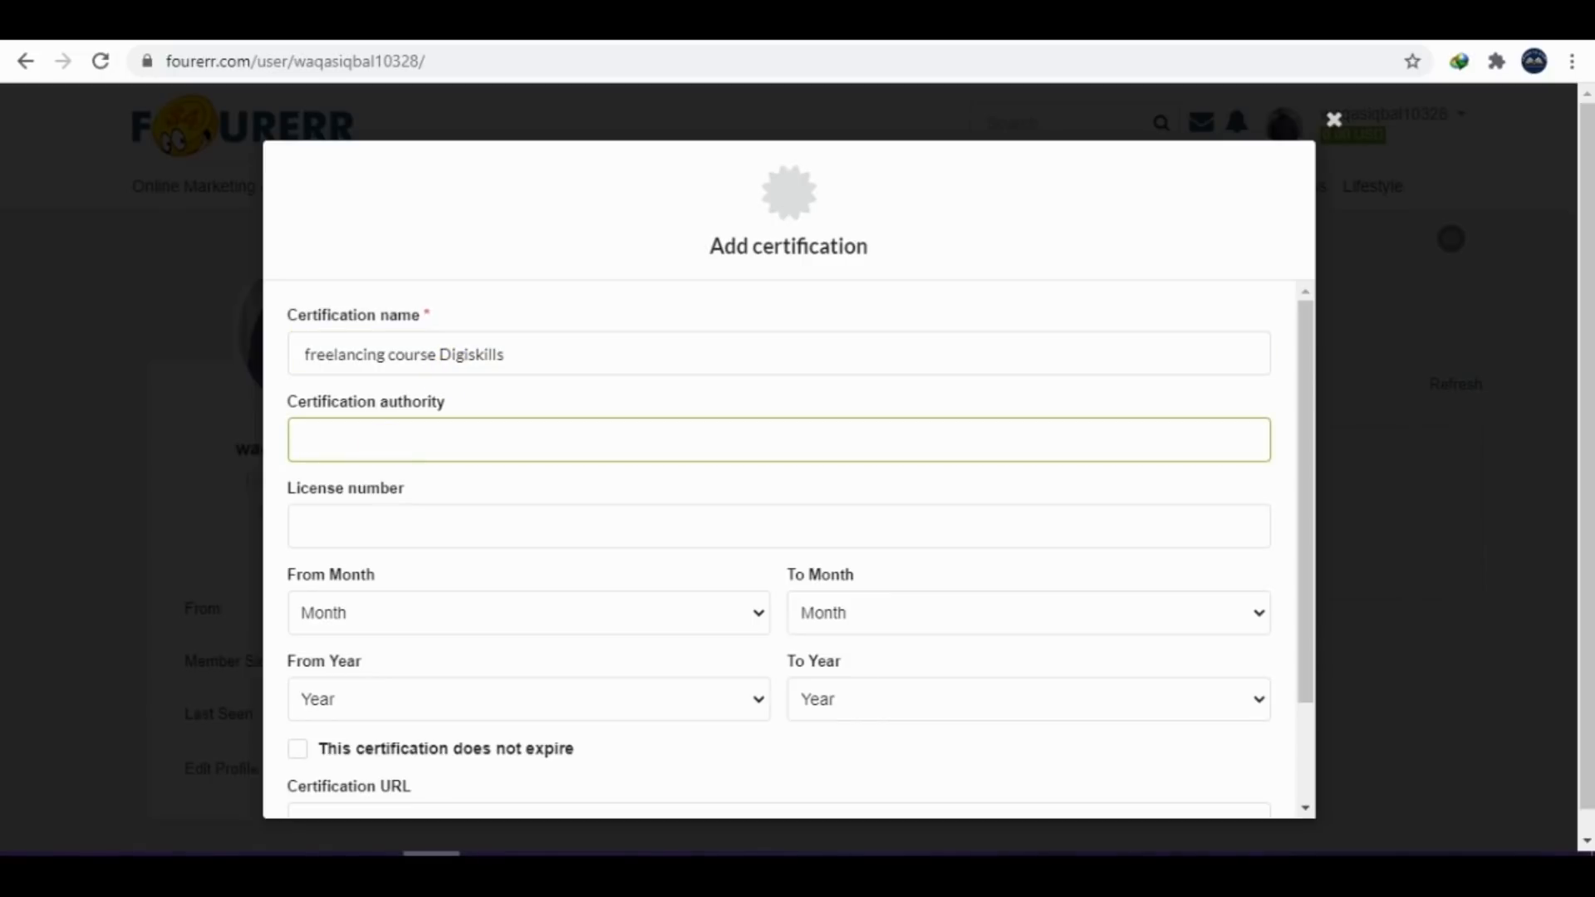
key(ctrl+t)
text(digiis)
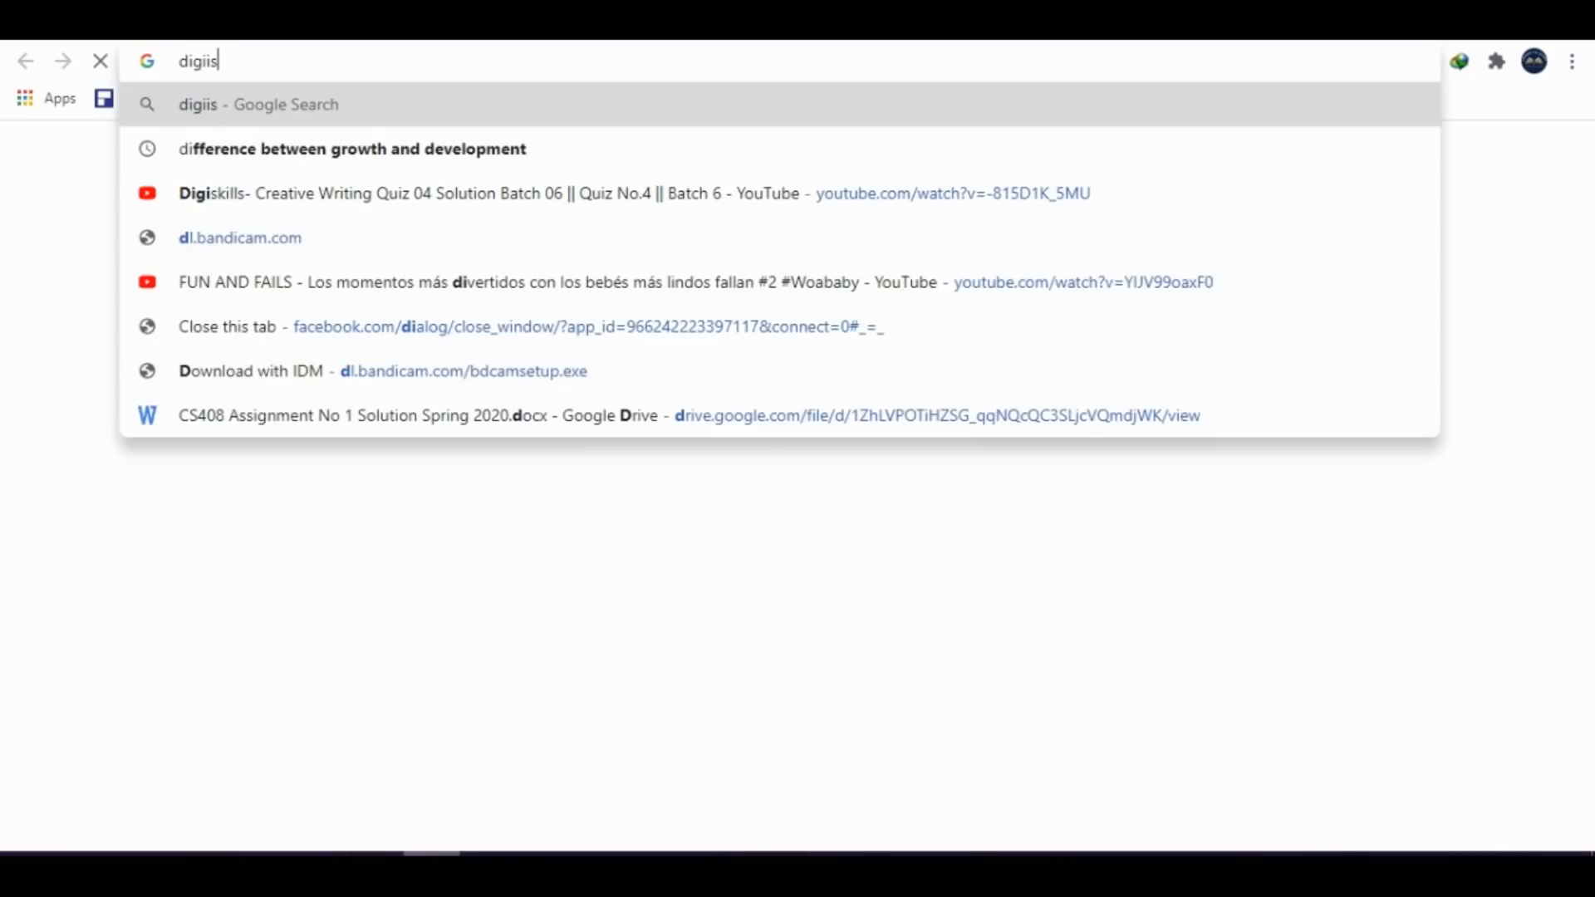
text(kills)
key(Return)
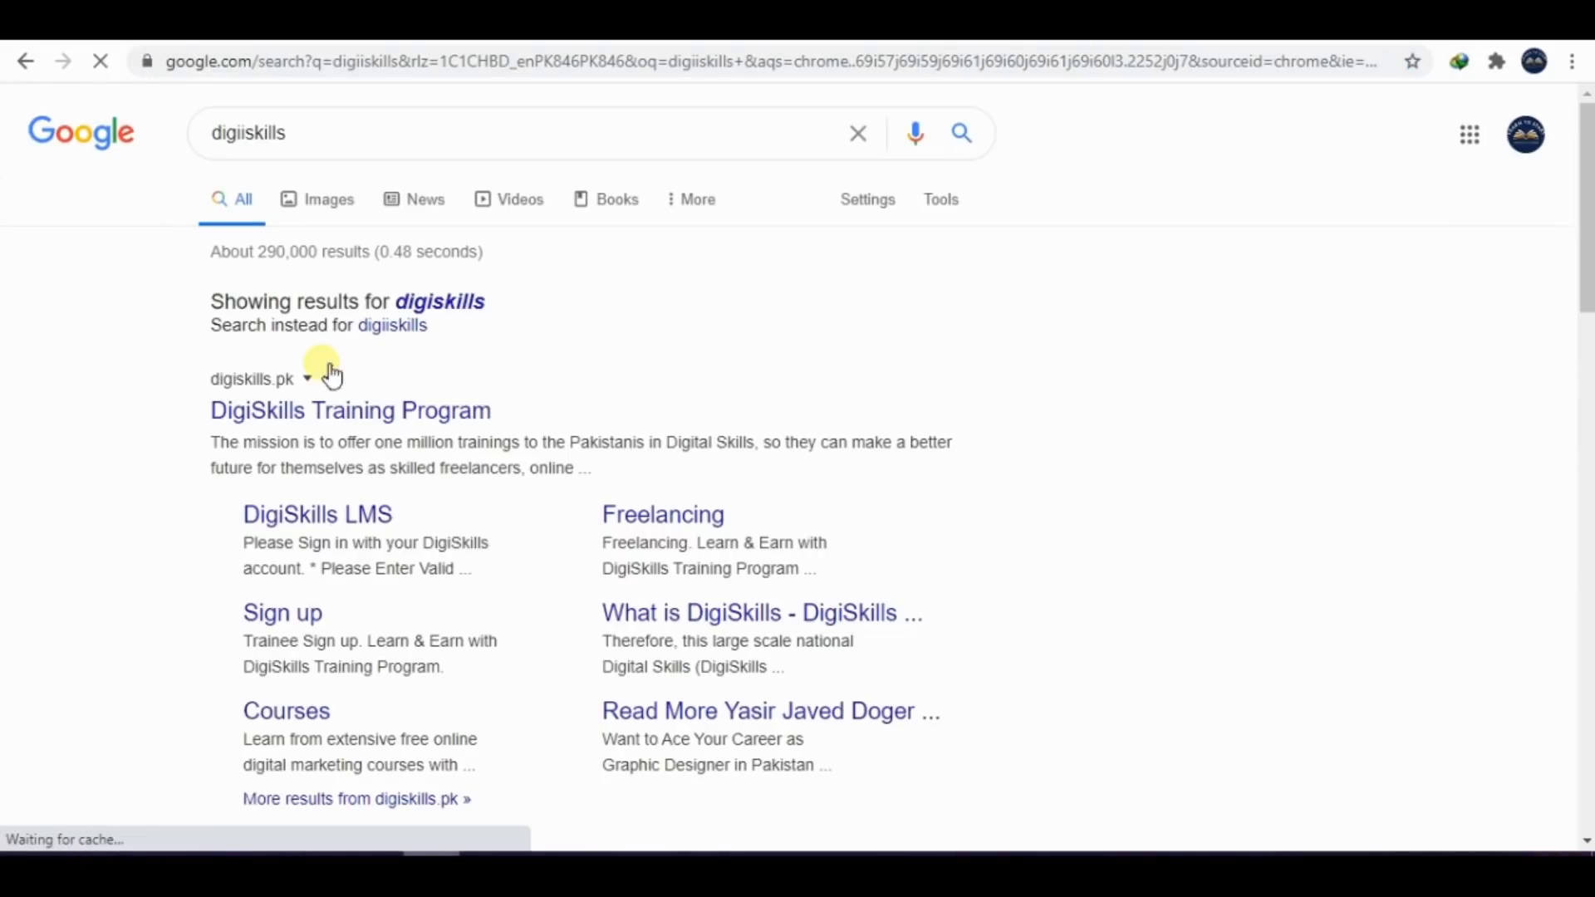
click(343, 410)
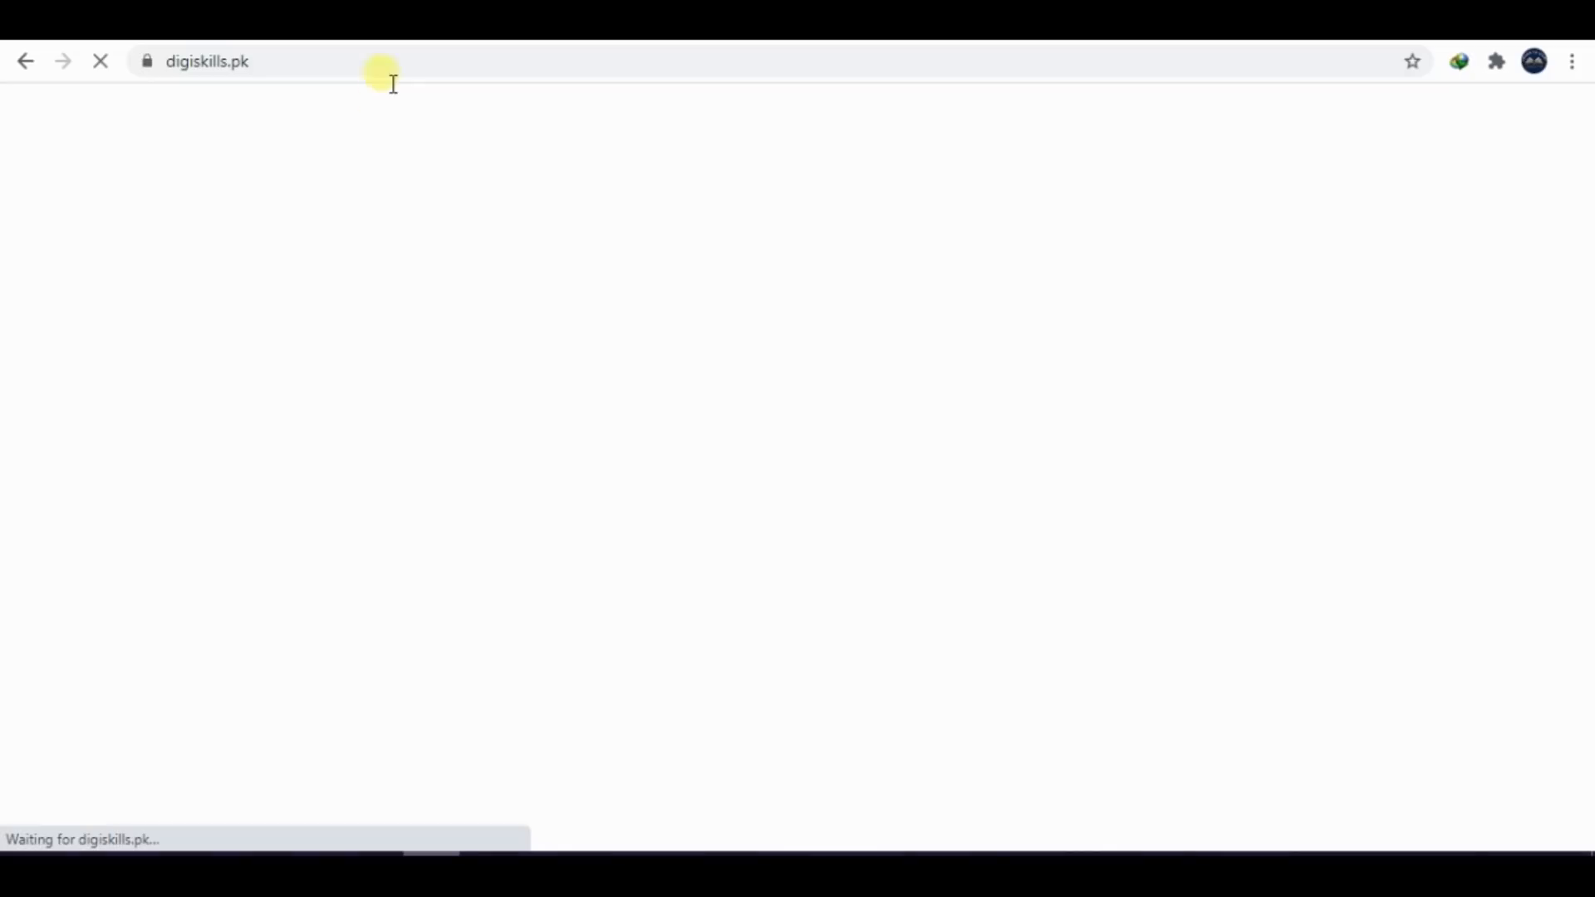
click(284, 73)
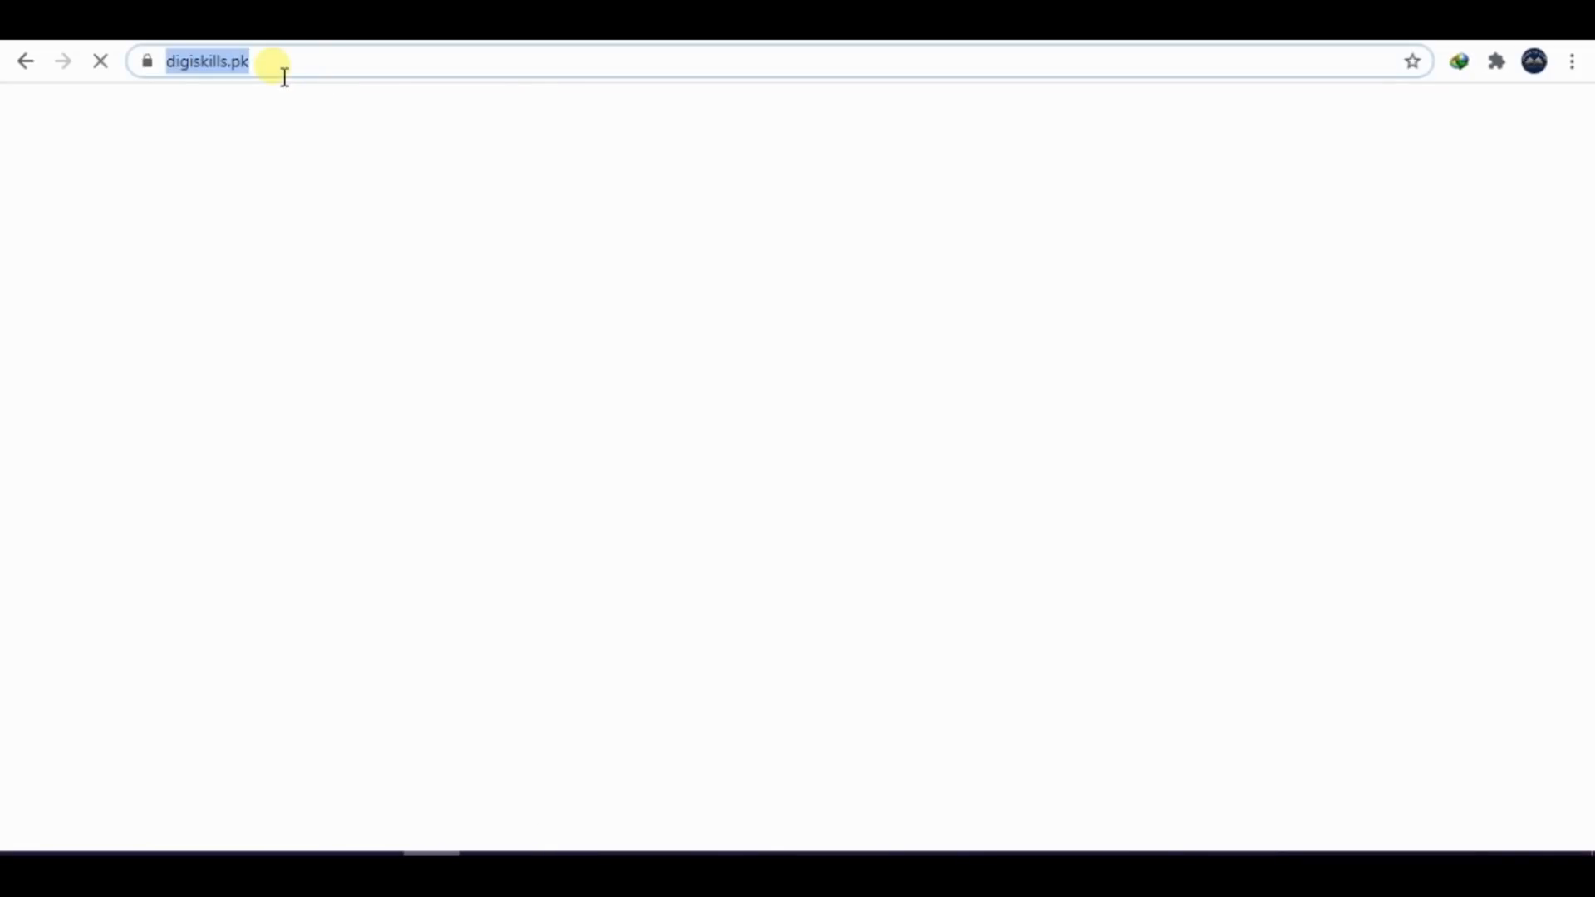
key(ctrl+c)
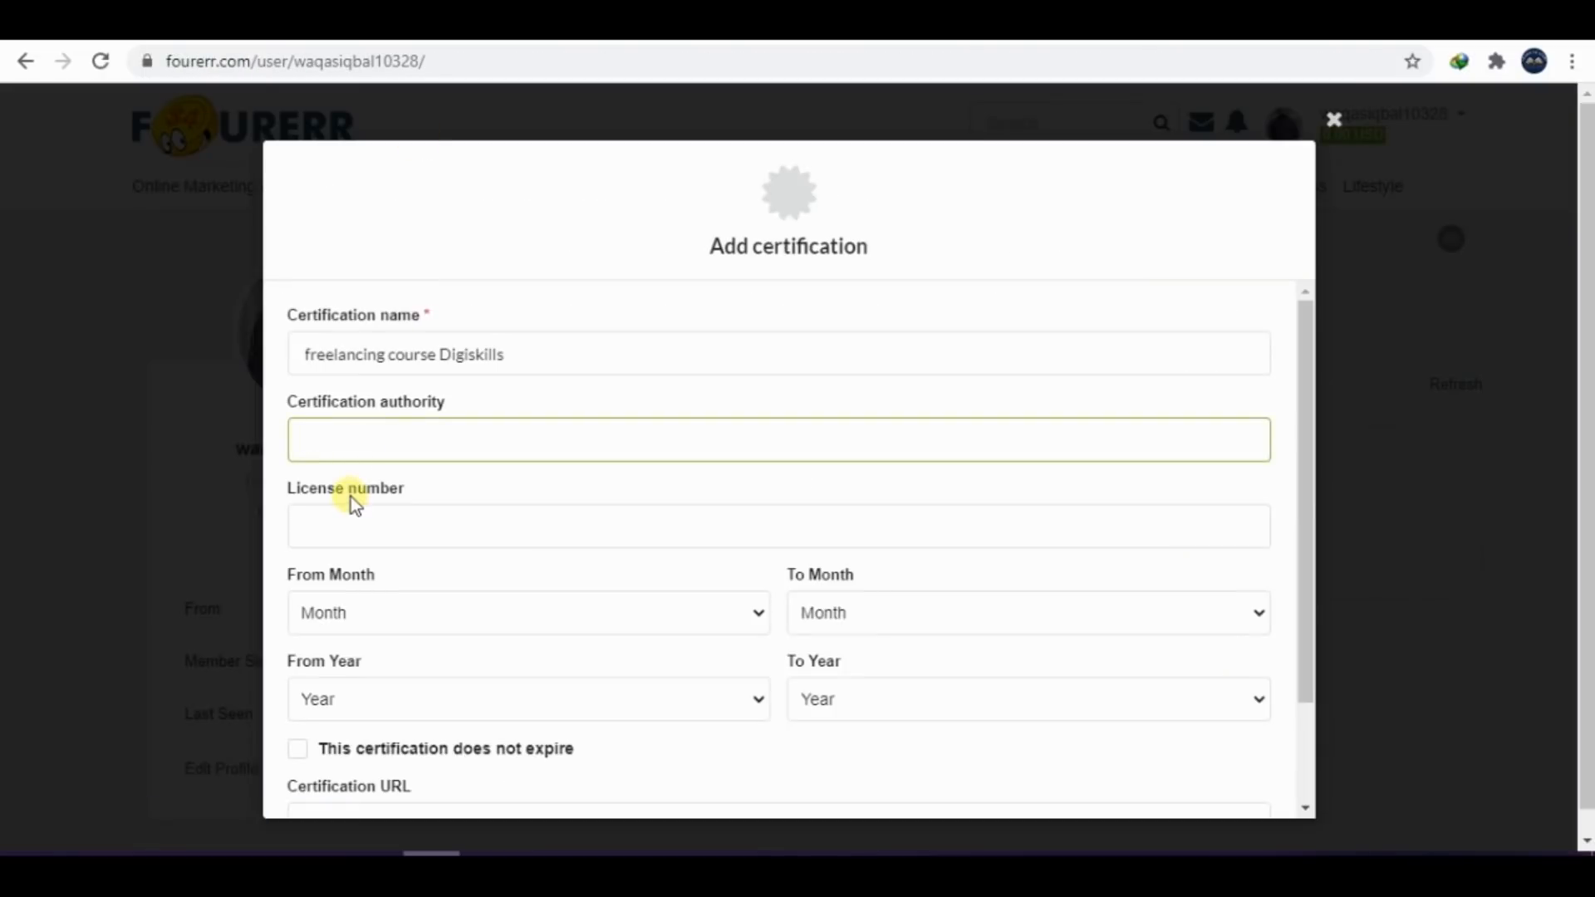
Paste the DigiSkills address as the certification authority and fill in the certification's license number
key(ctrl+v)
click(353, 546)
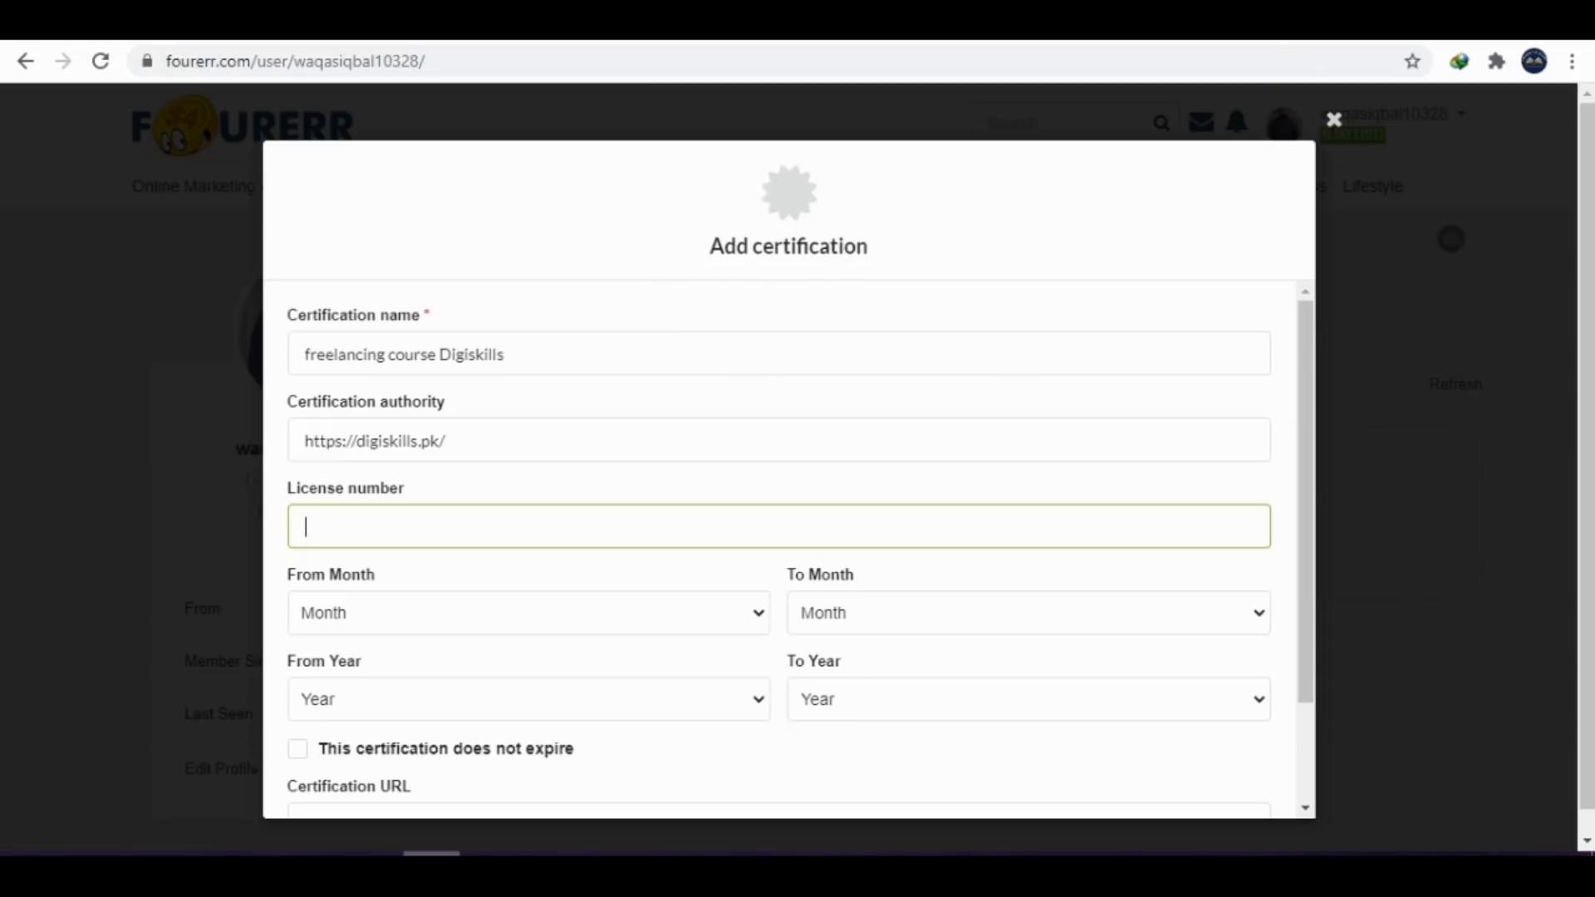
text(1234522l123t)
Set the certification period from January 2018 to April 2018
click(372, 619)
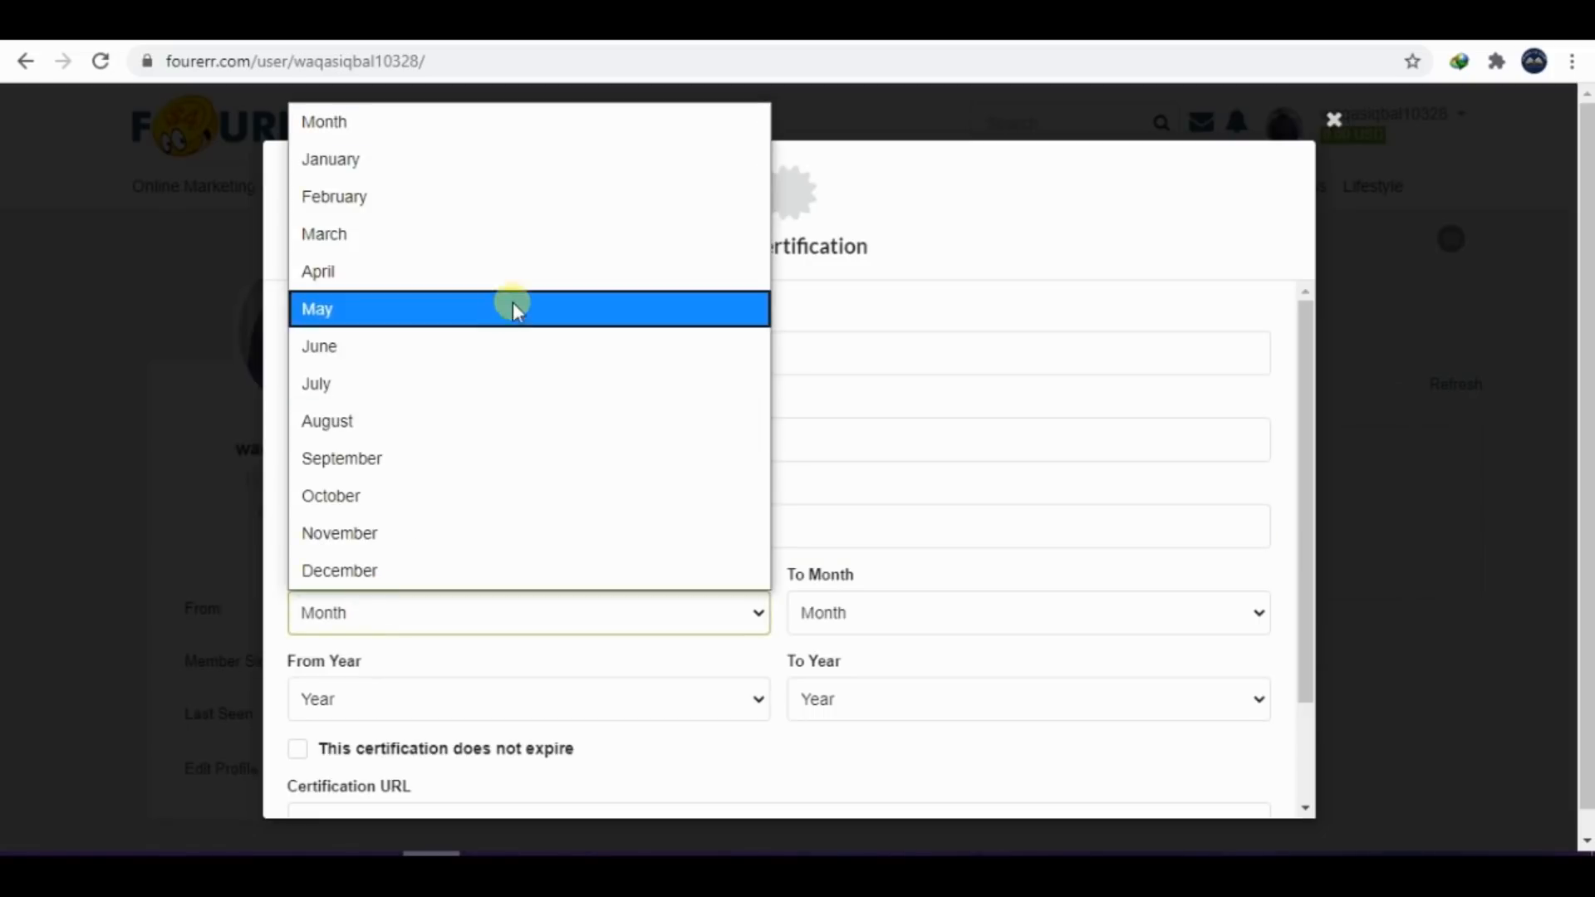
click(367, 158)
click(930, 631)
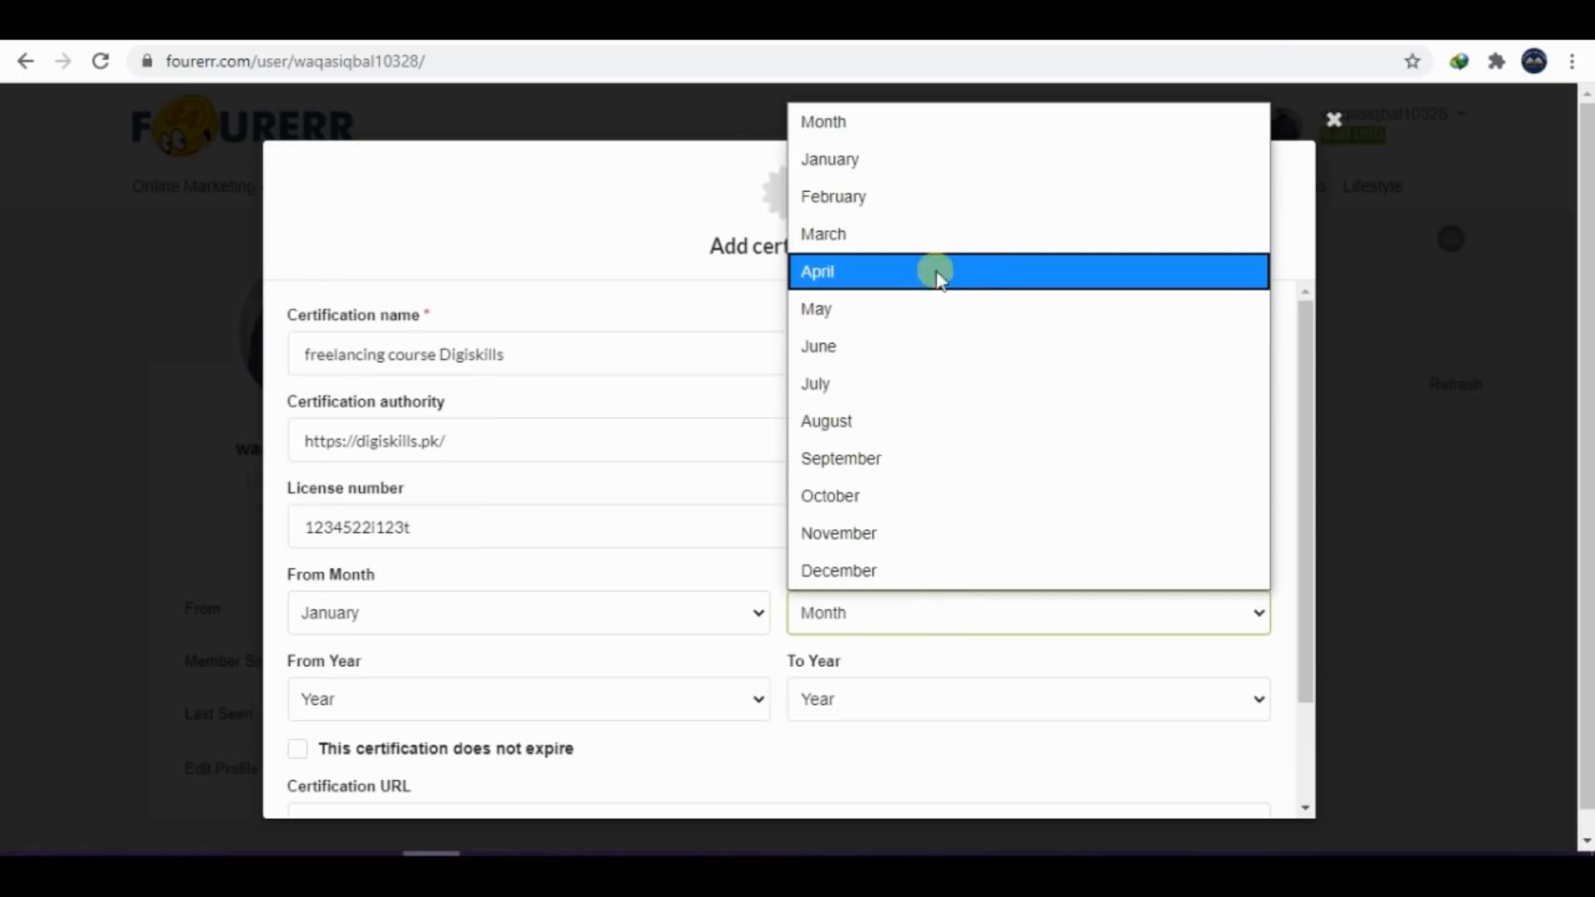
click(866, 271)
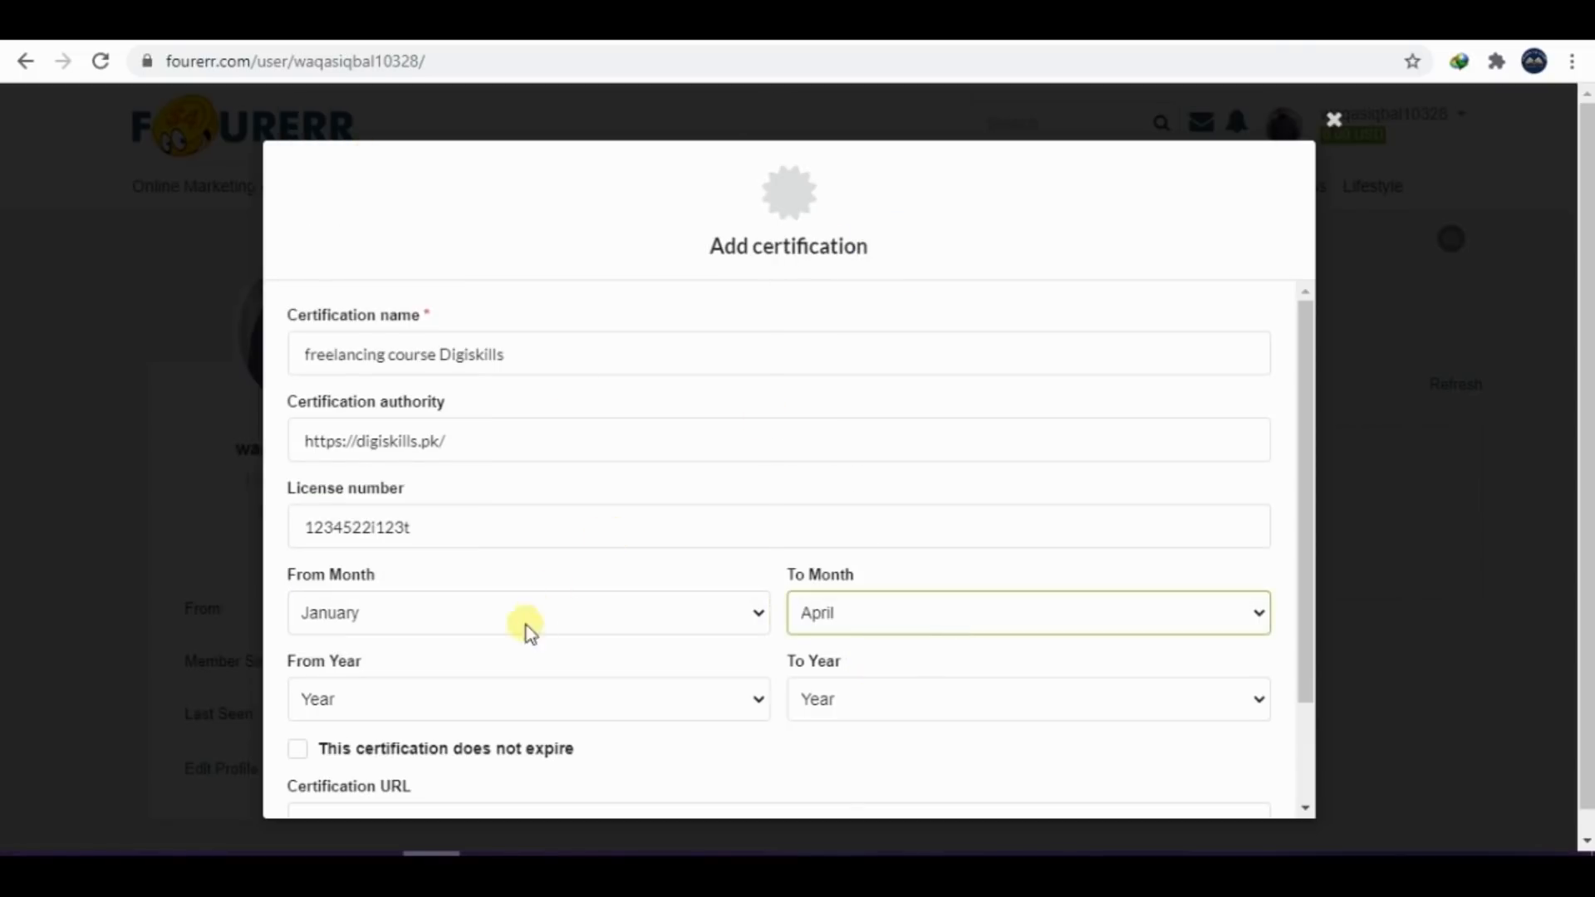
click(473, 704)
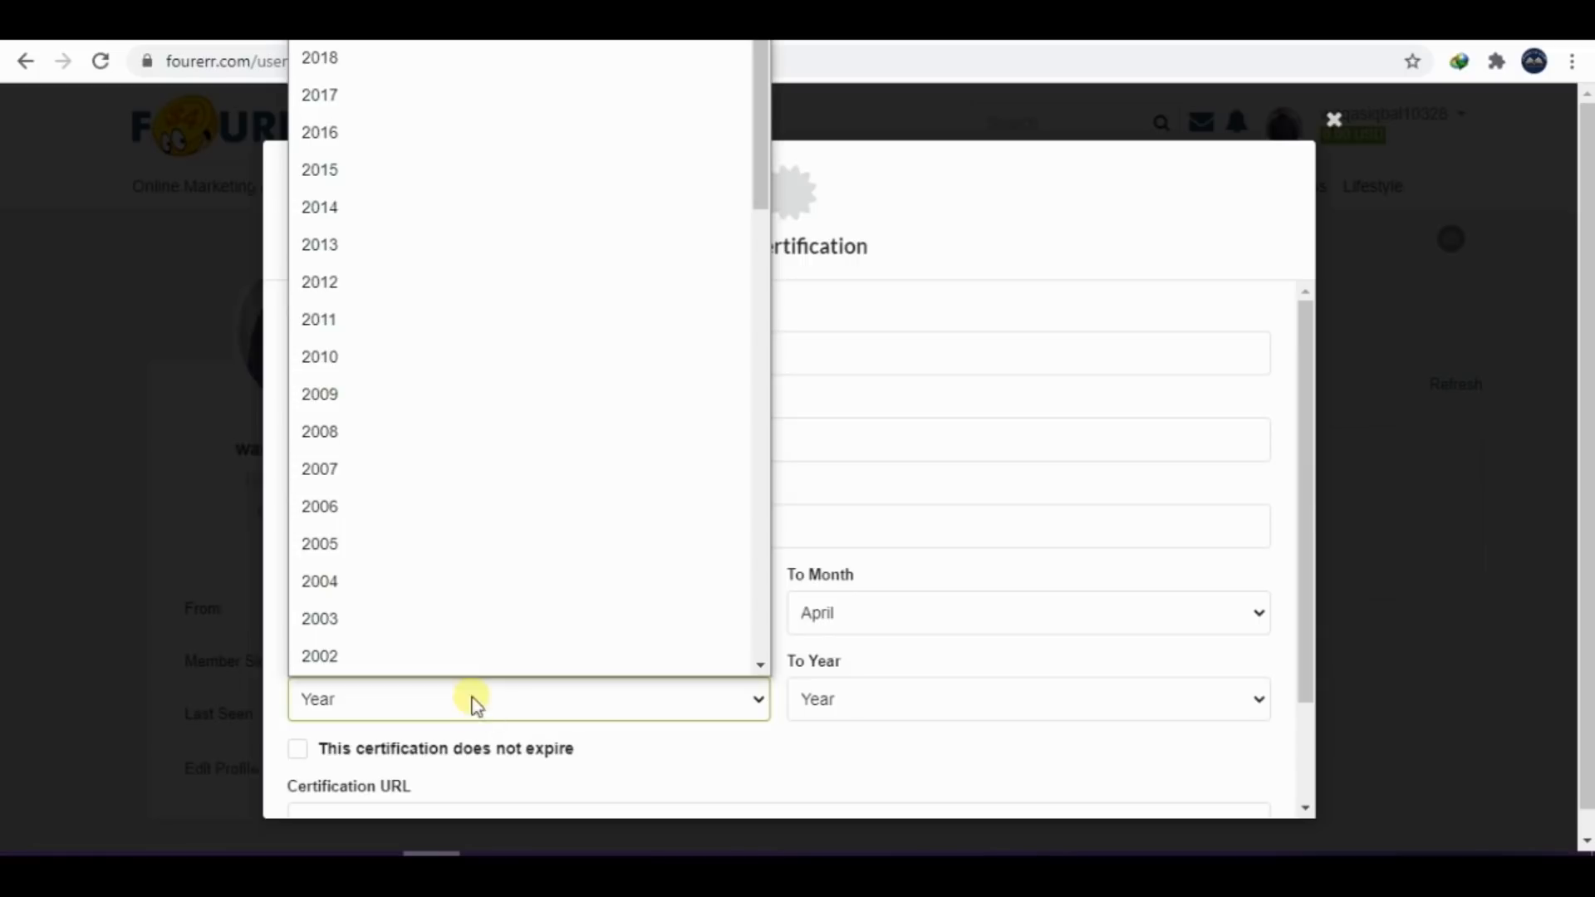
click(391, 72)
click(857, 702)
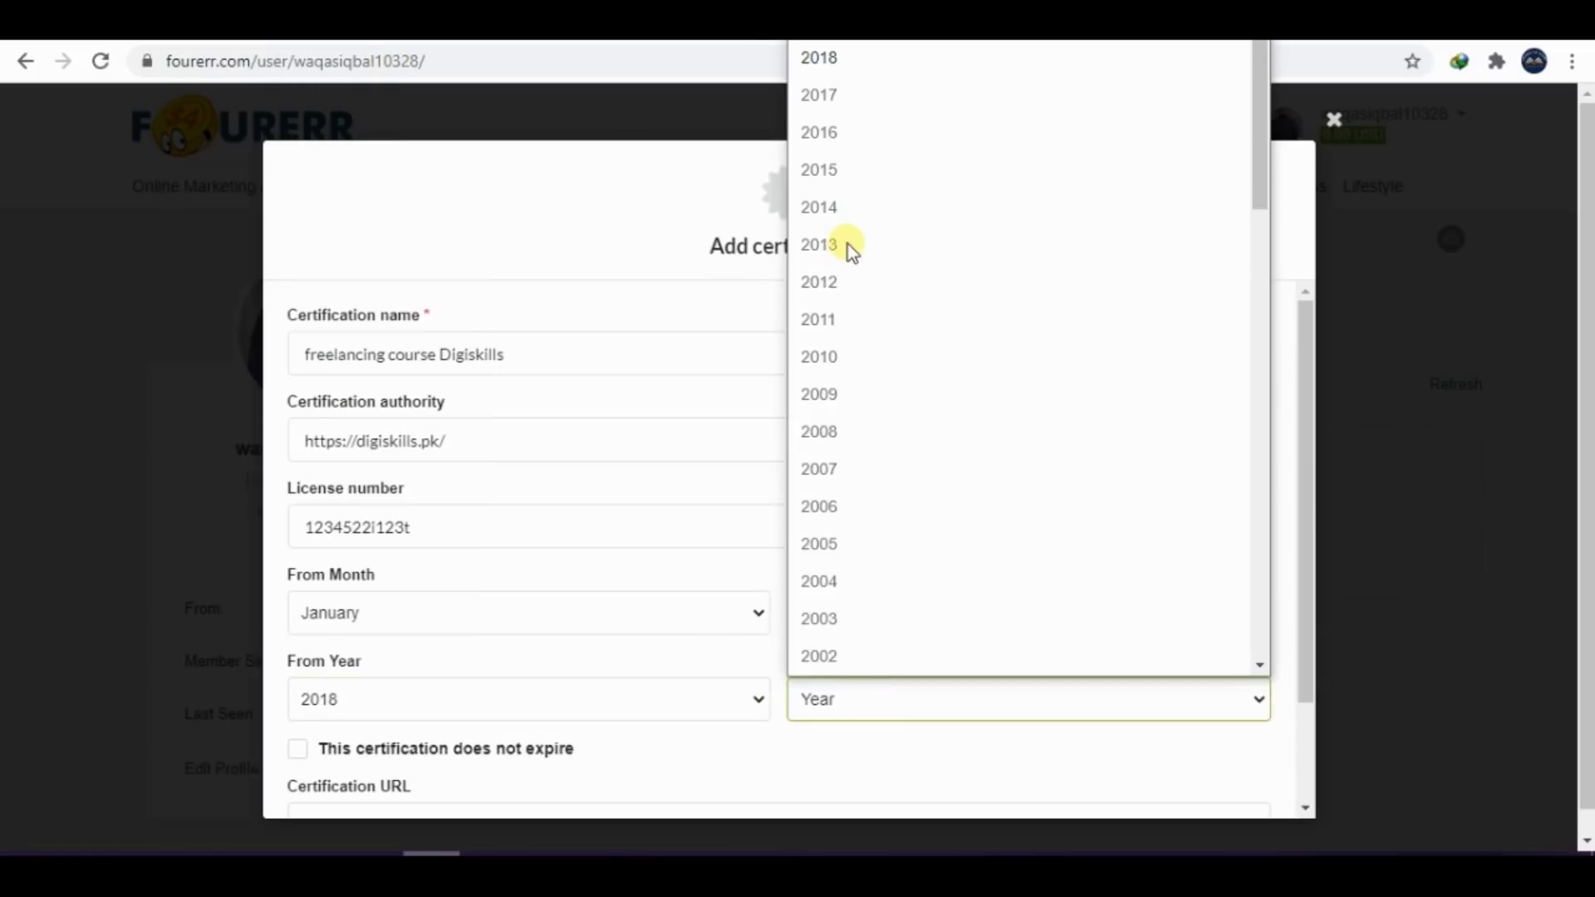
click(841, 62)
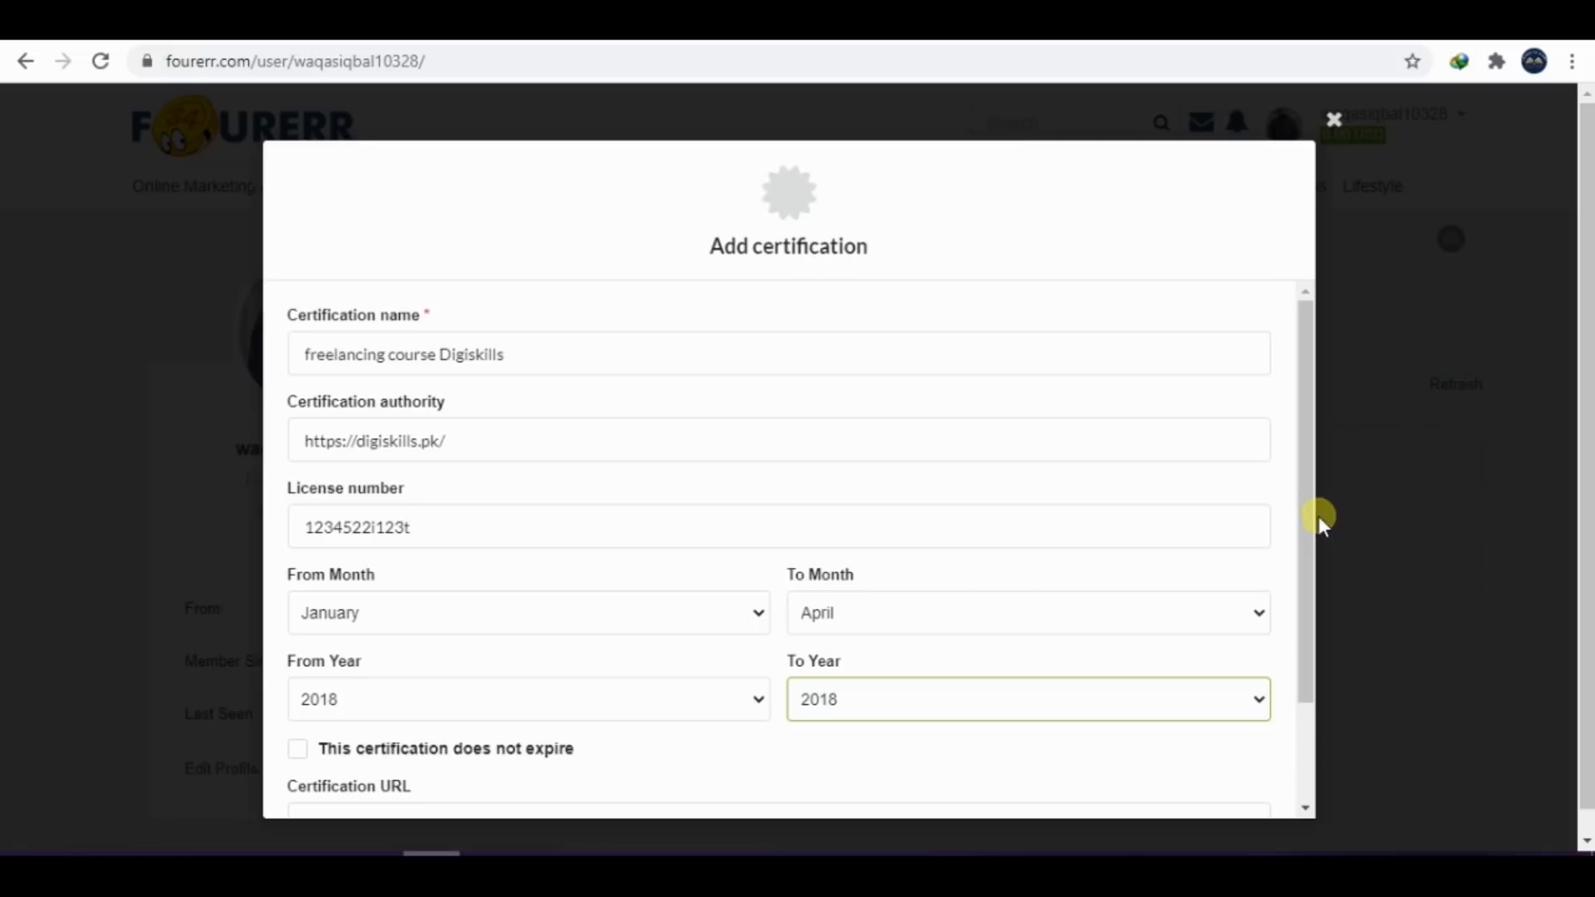
Copy the digiskills.pk address again, paste it as the Certification URL and save the certification
scroll(1300, 582, down, 2)
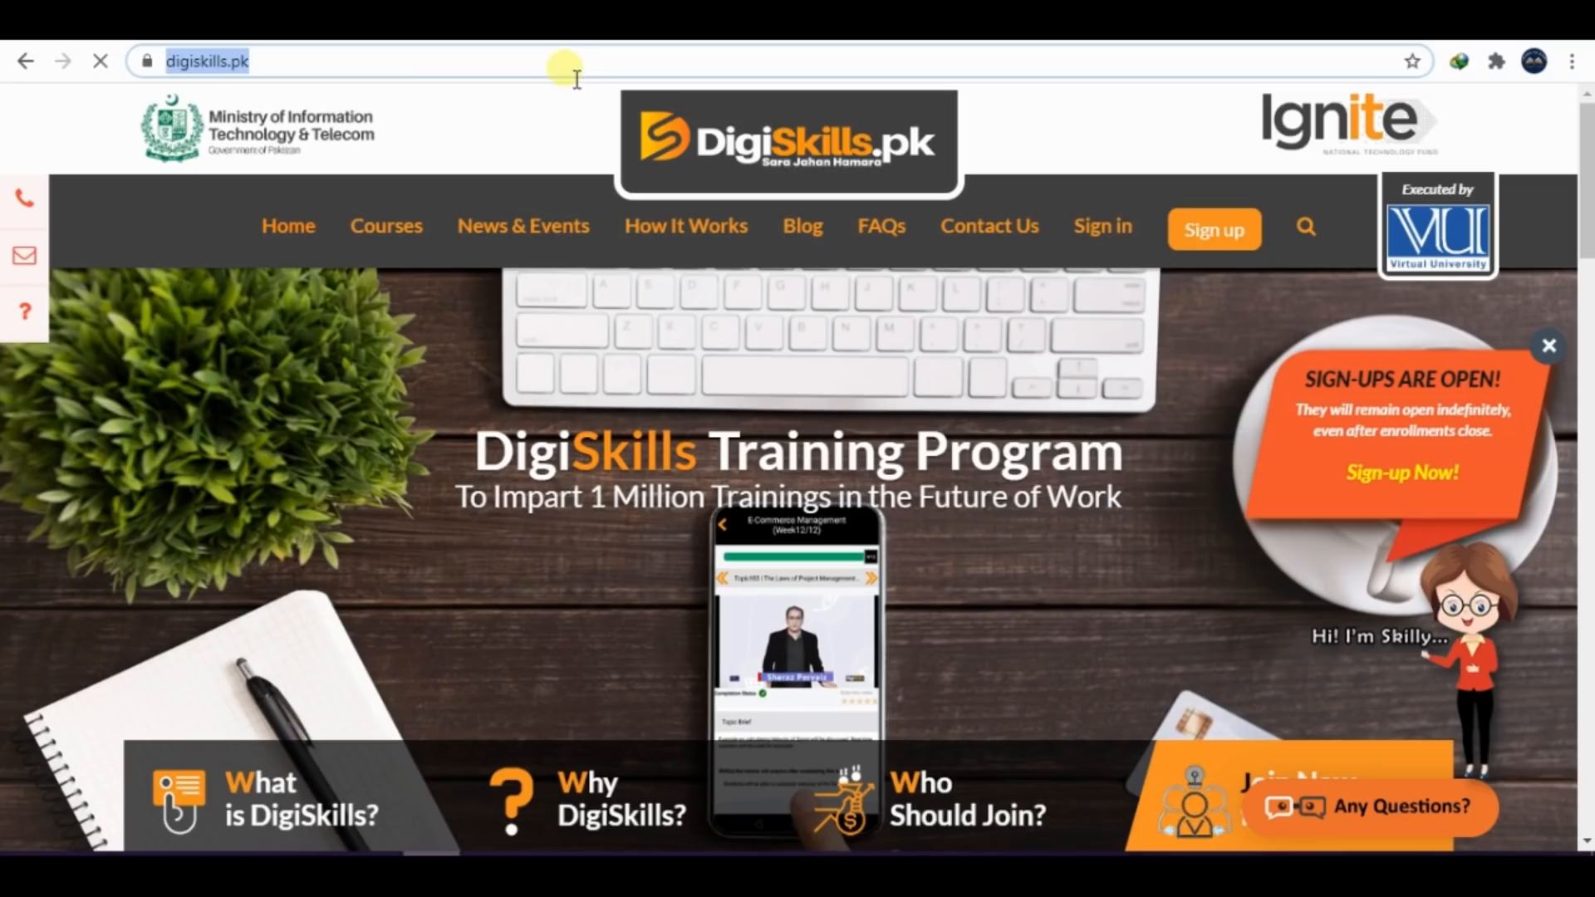
key(ctrl+c)
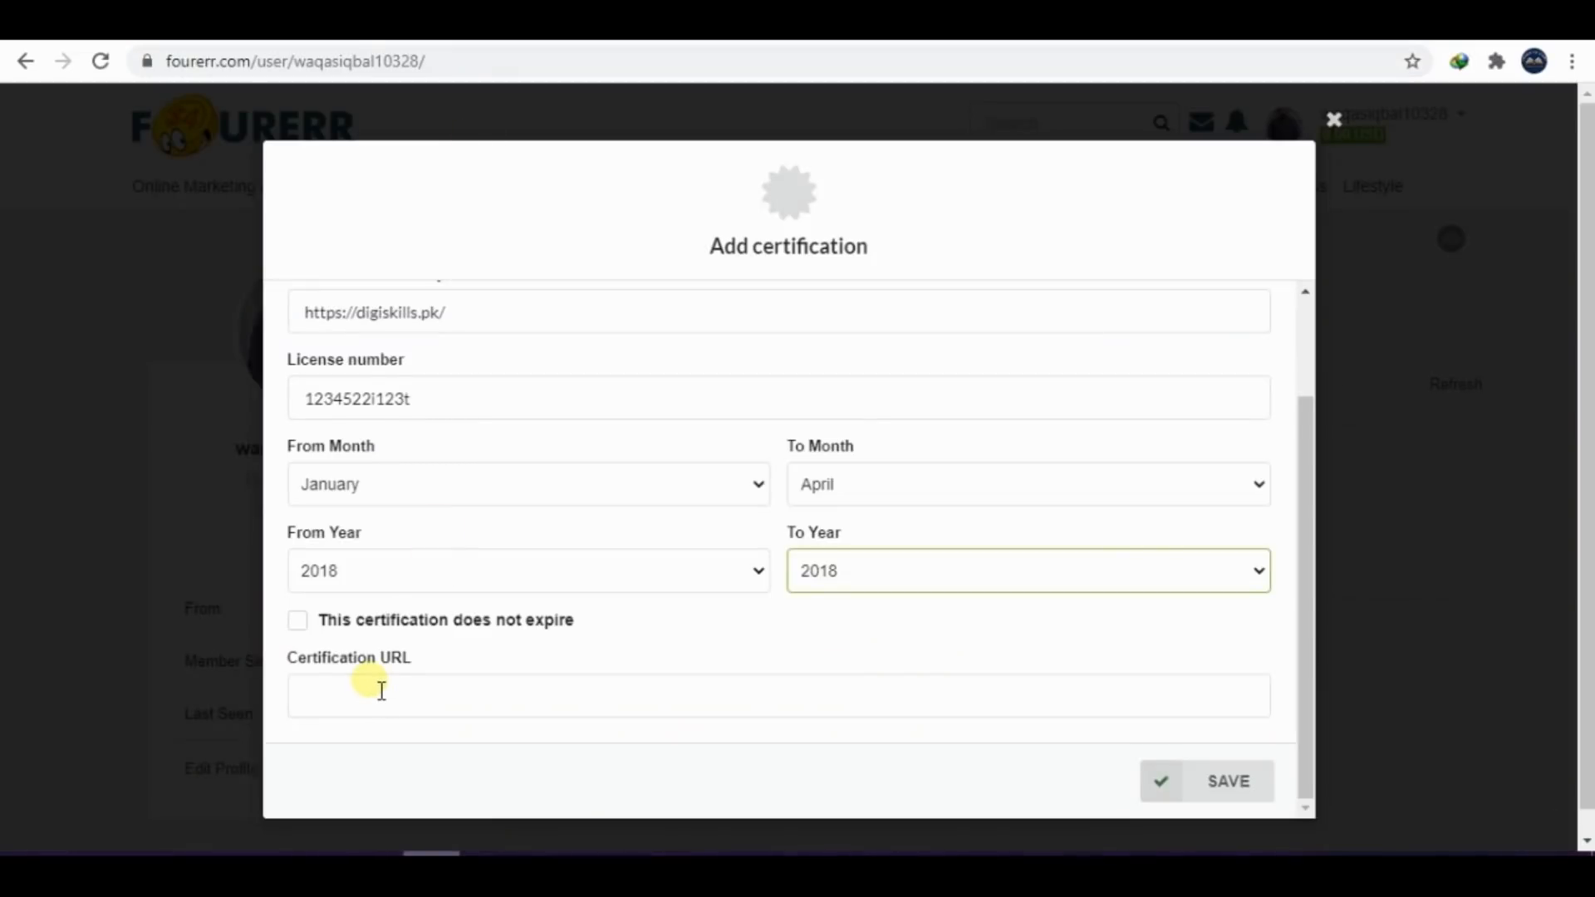
key(ctrl+v)
click(402, 692)
key(ctrl+v)
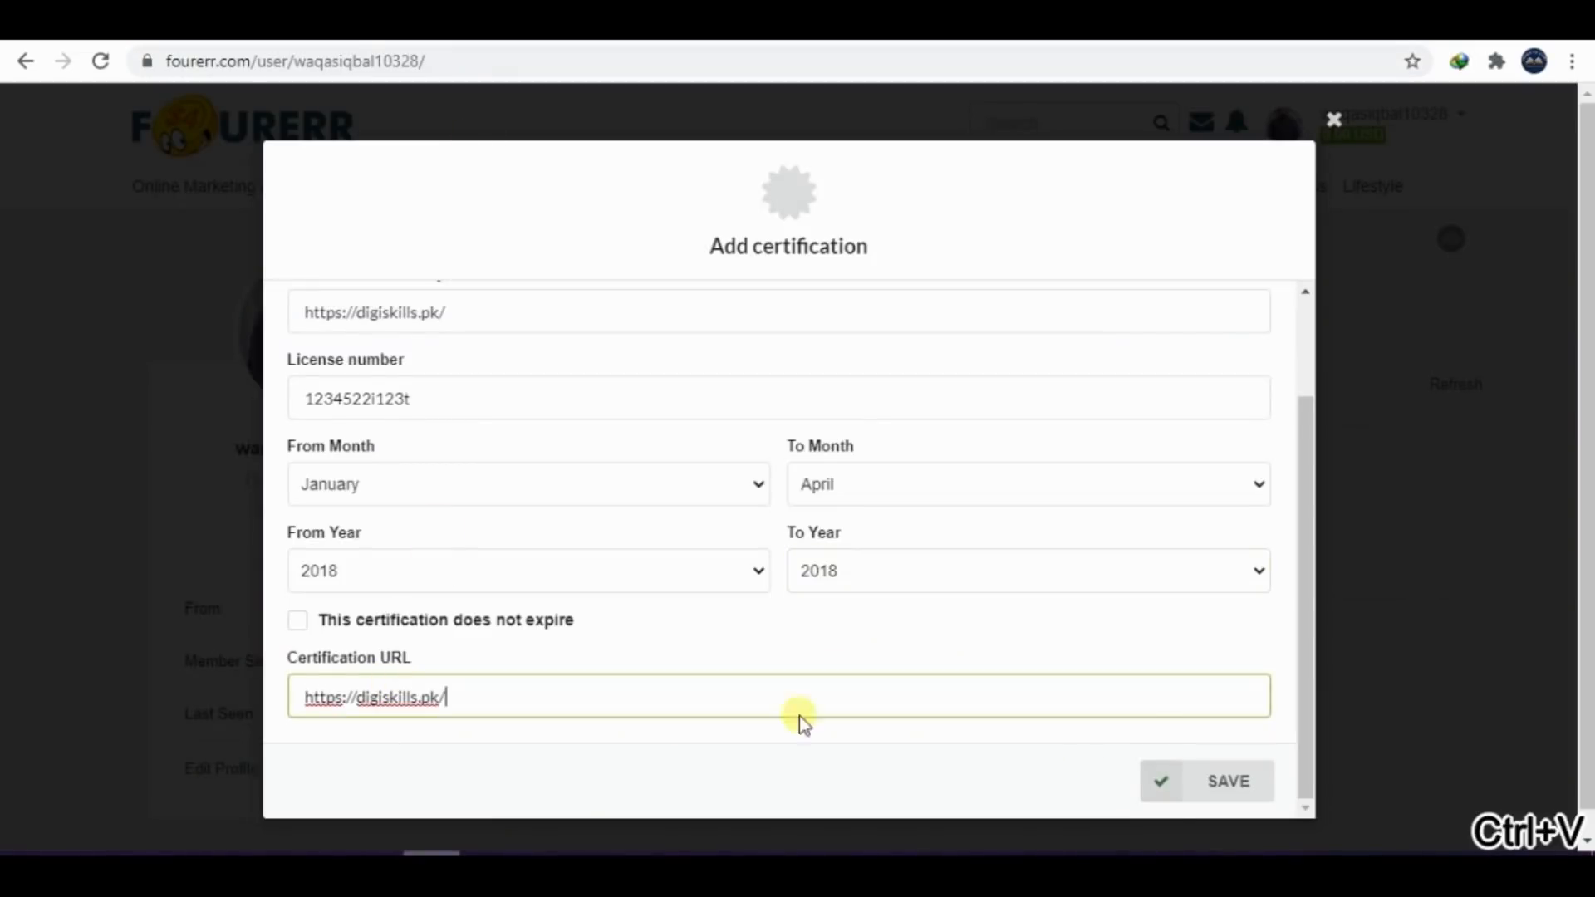
click(1197, 787)
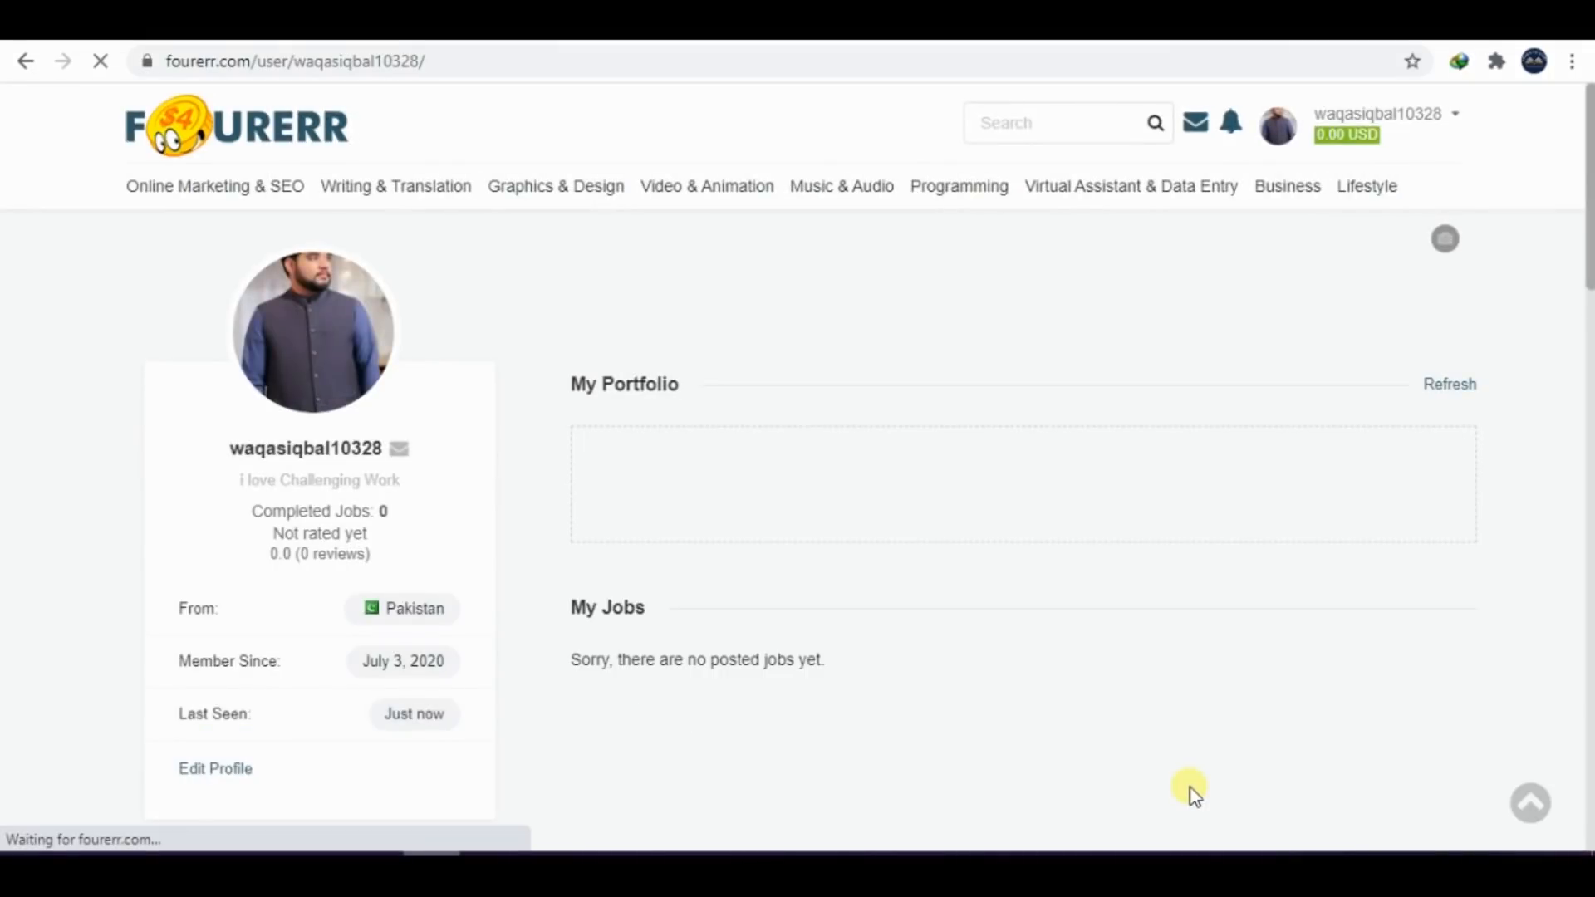
Reload the Fourerr profile page and check the Certification section for the saved course
scroll(1369, 752, down, 1)
scroll(798, 507, down, 16)
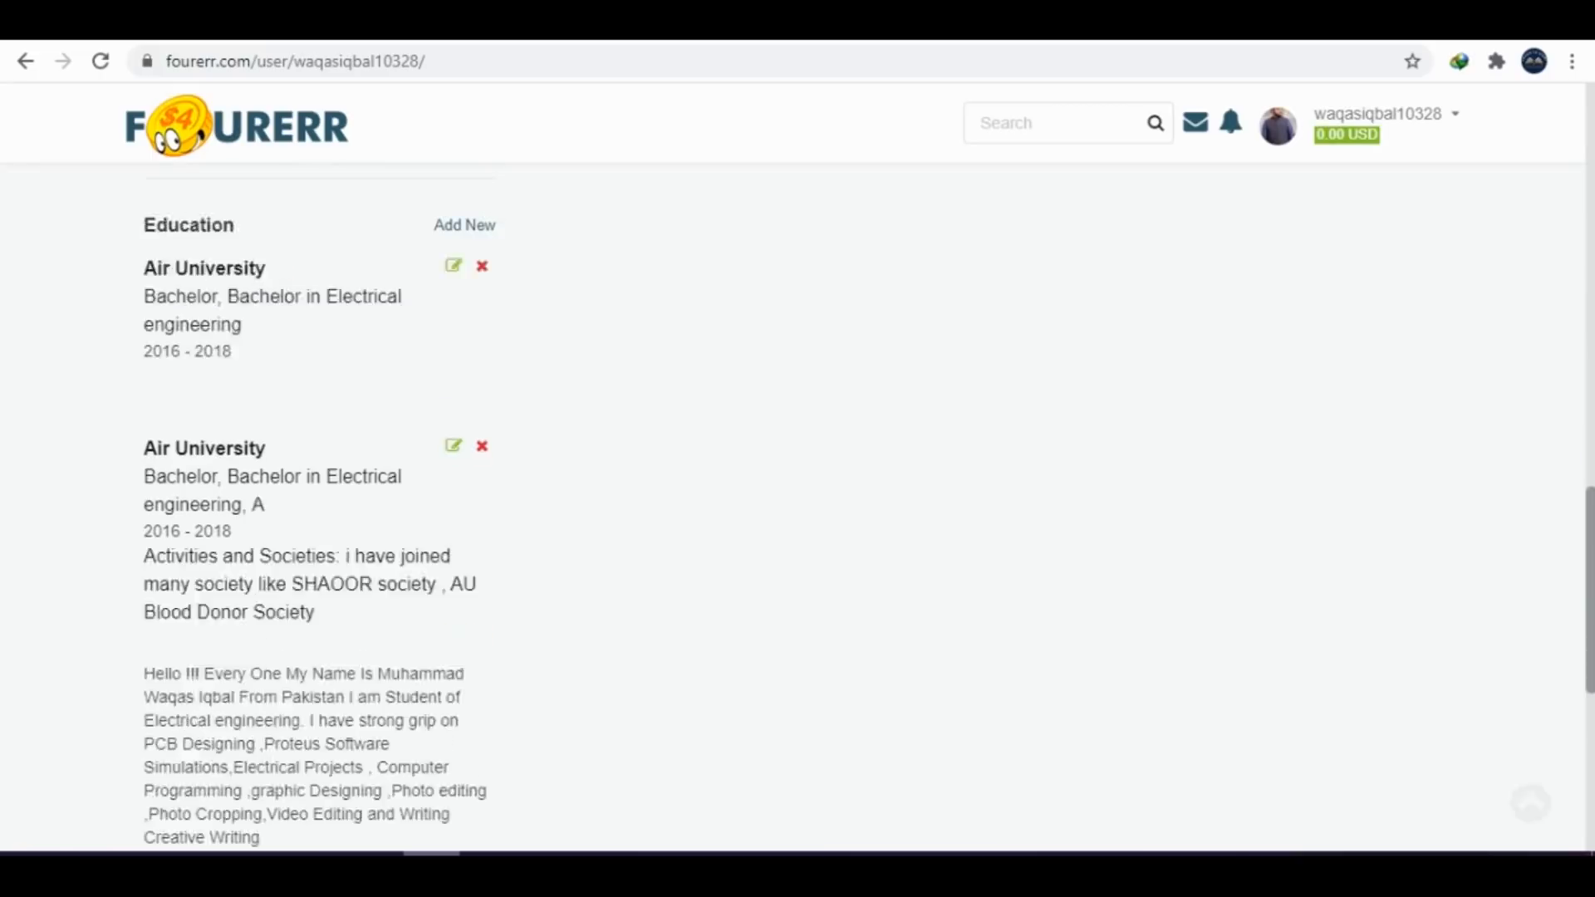
scroll(798, 506, up, 2)
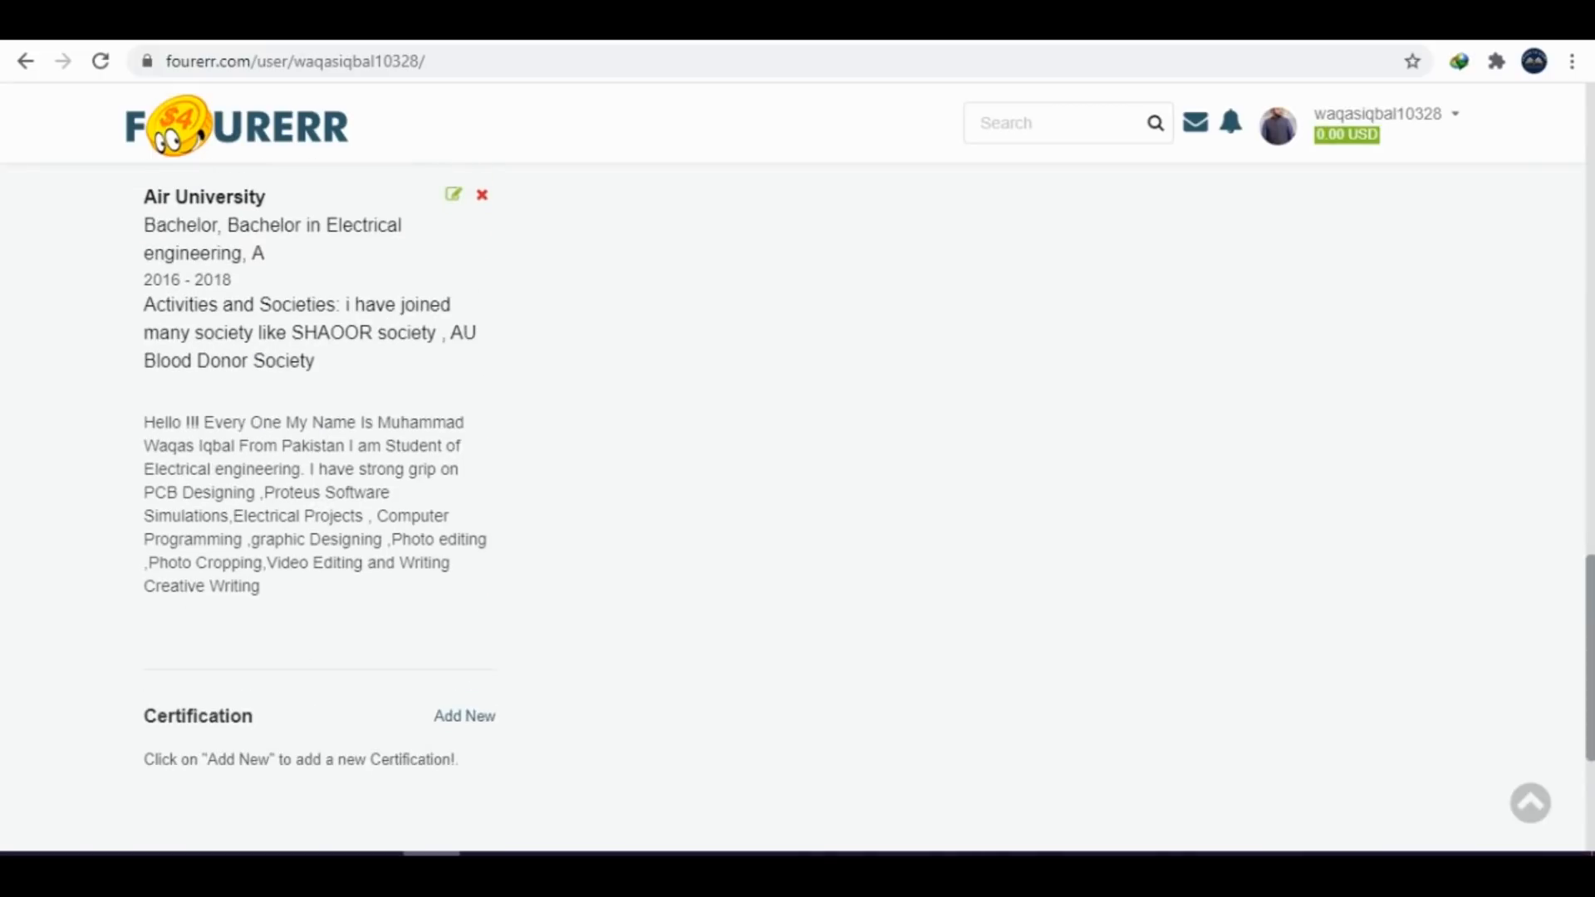
click(101, 62)
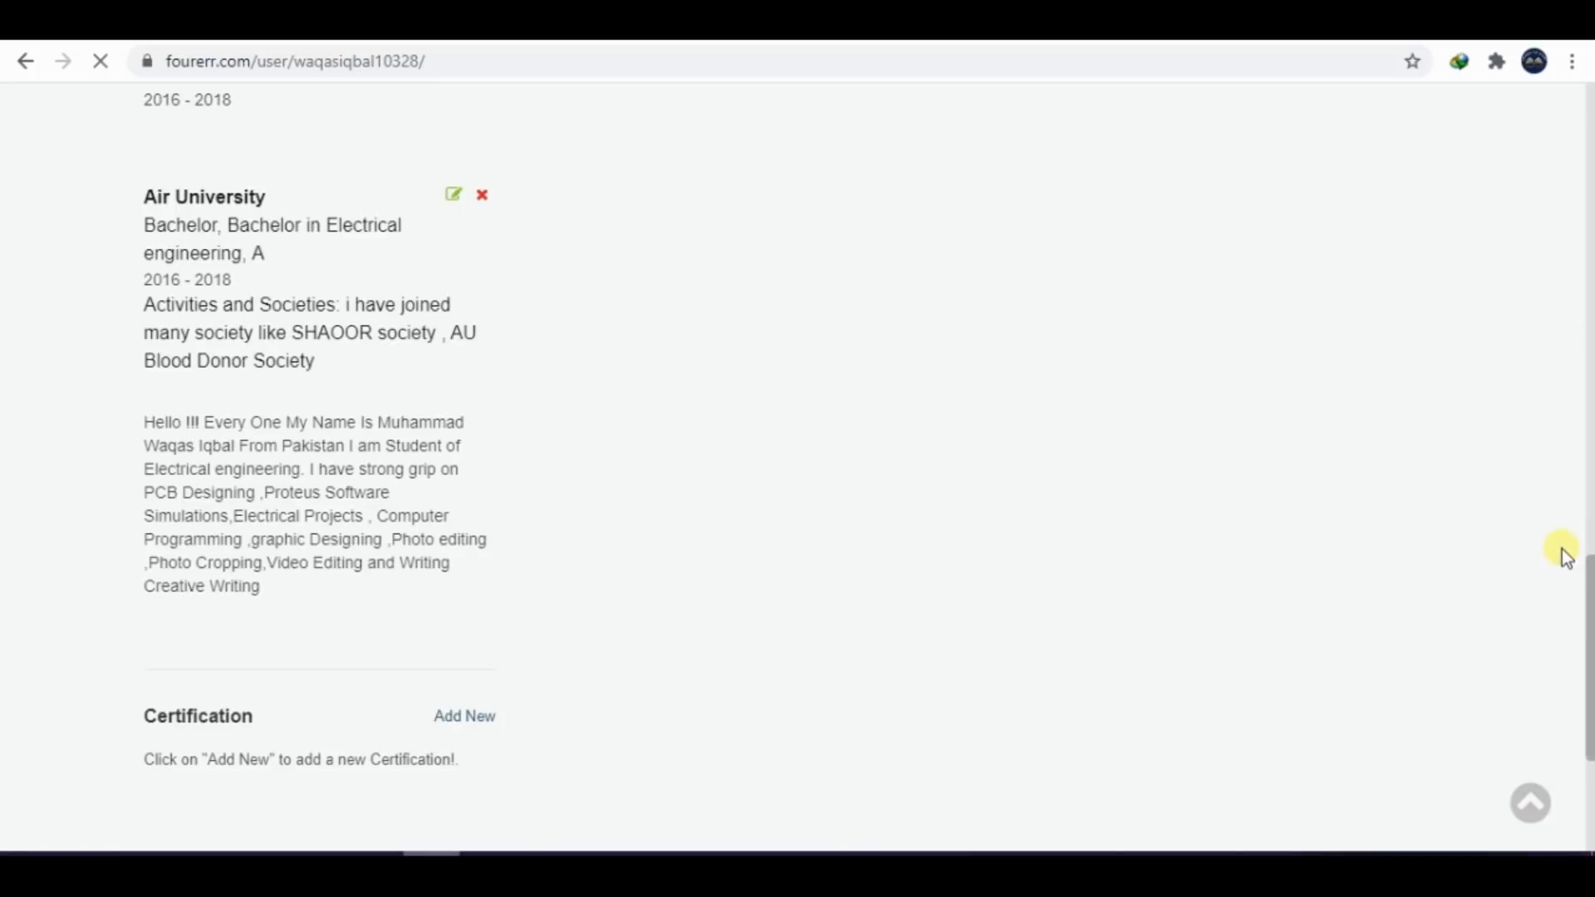
mouse_move(1589, 582)
mouse_down()
mouse_move(1589, 618)
mouse_move(1590, 551)
mouse_move(1586, 611)
mouse_up()
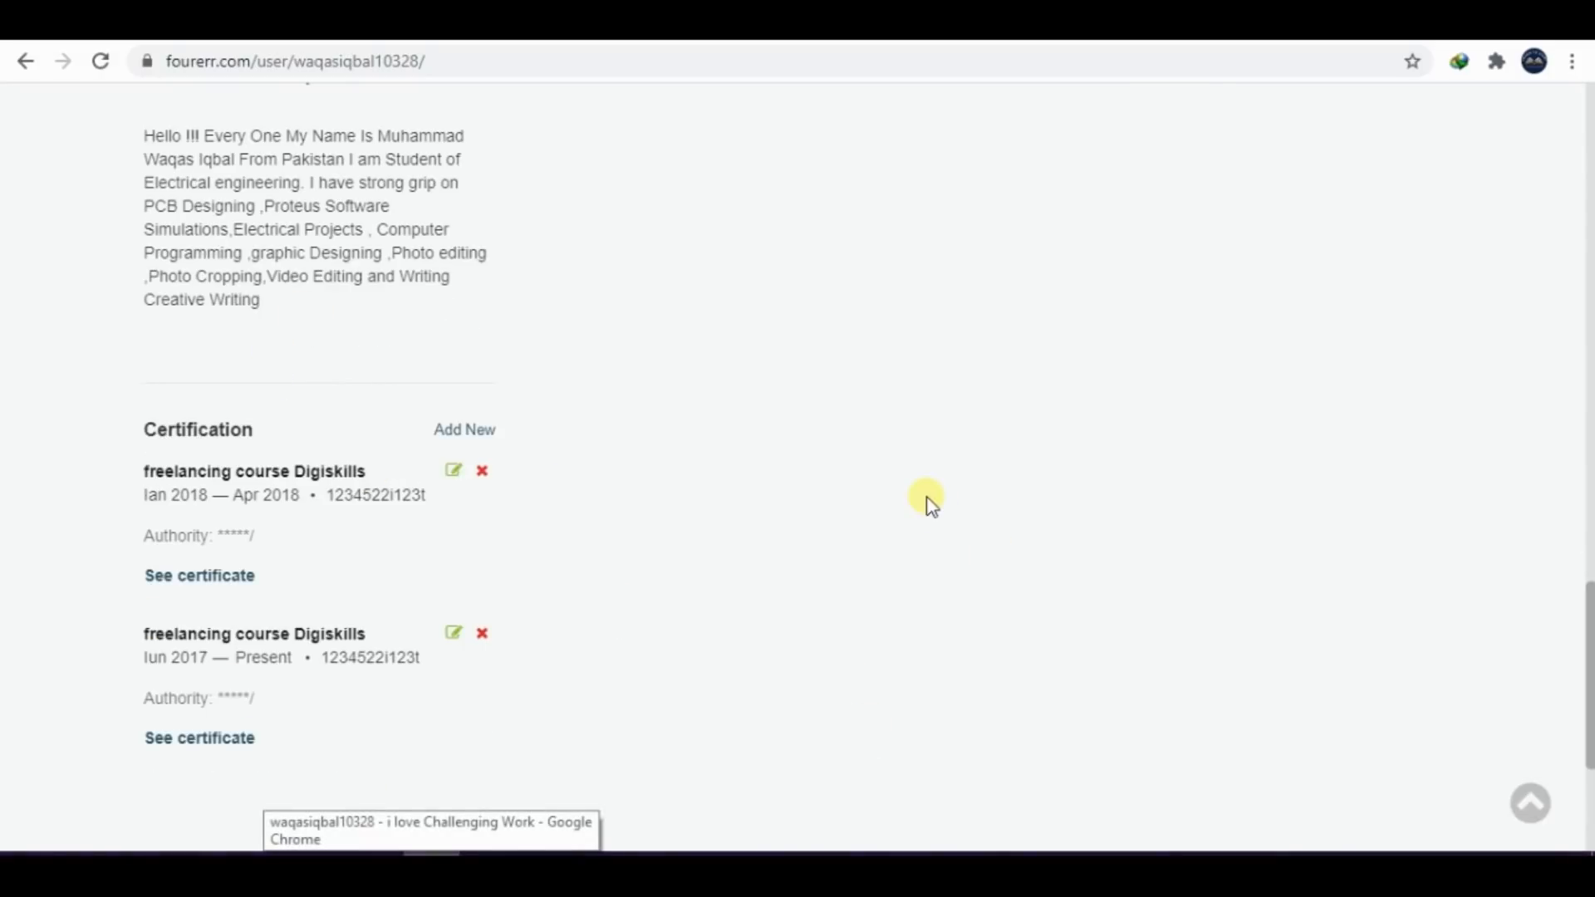
Capture the Certification section of the profile and paste the screenshot in Word directly below the education screenshot
drag(43, 342, 679, 774)
click(662, 865)
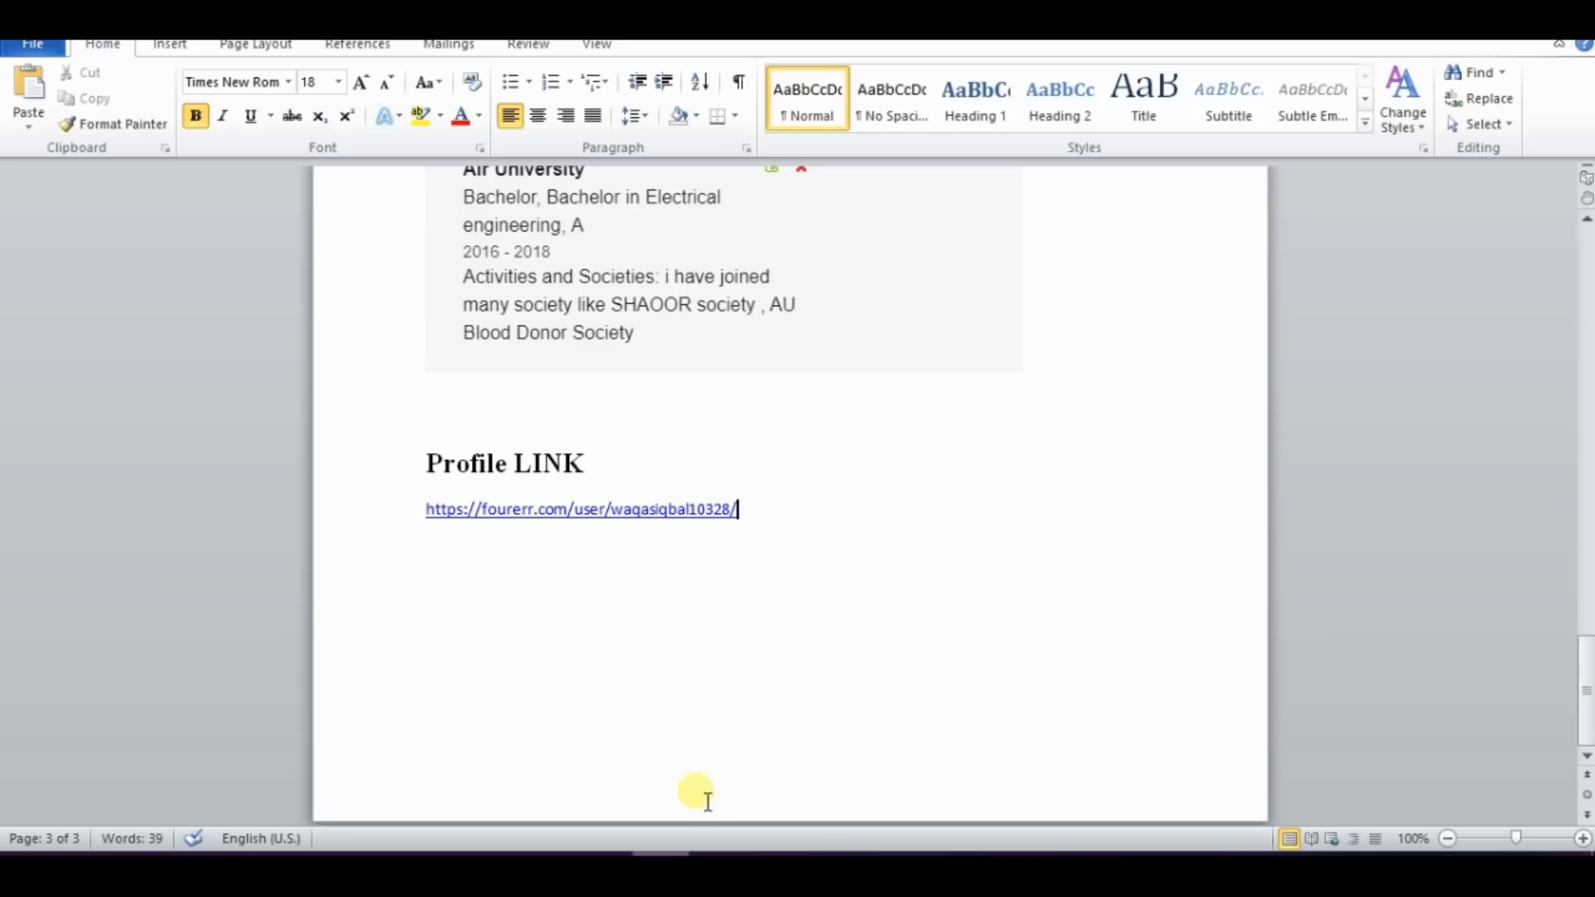
click(937, 355)
click(1137, 349)
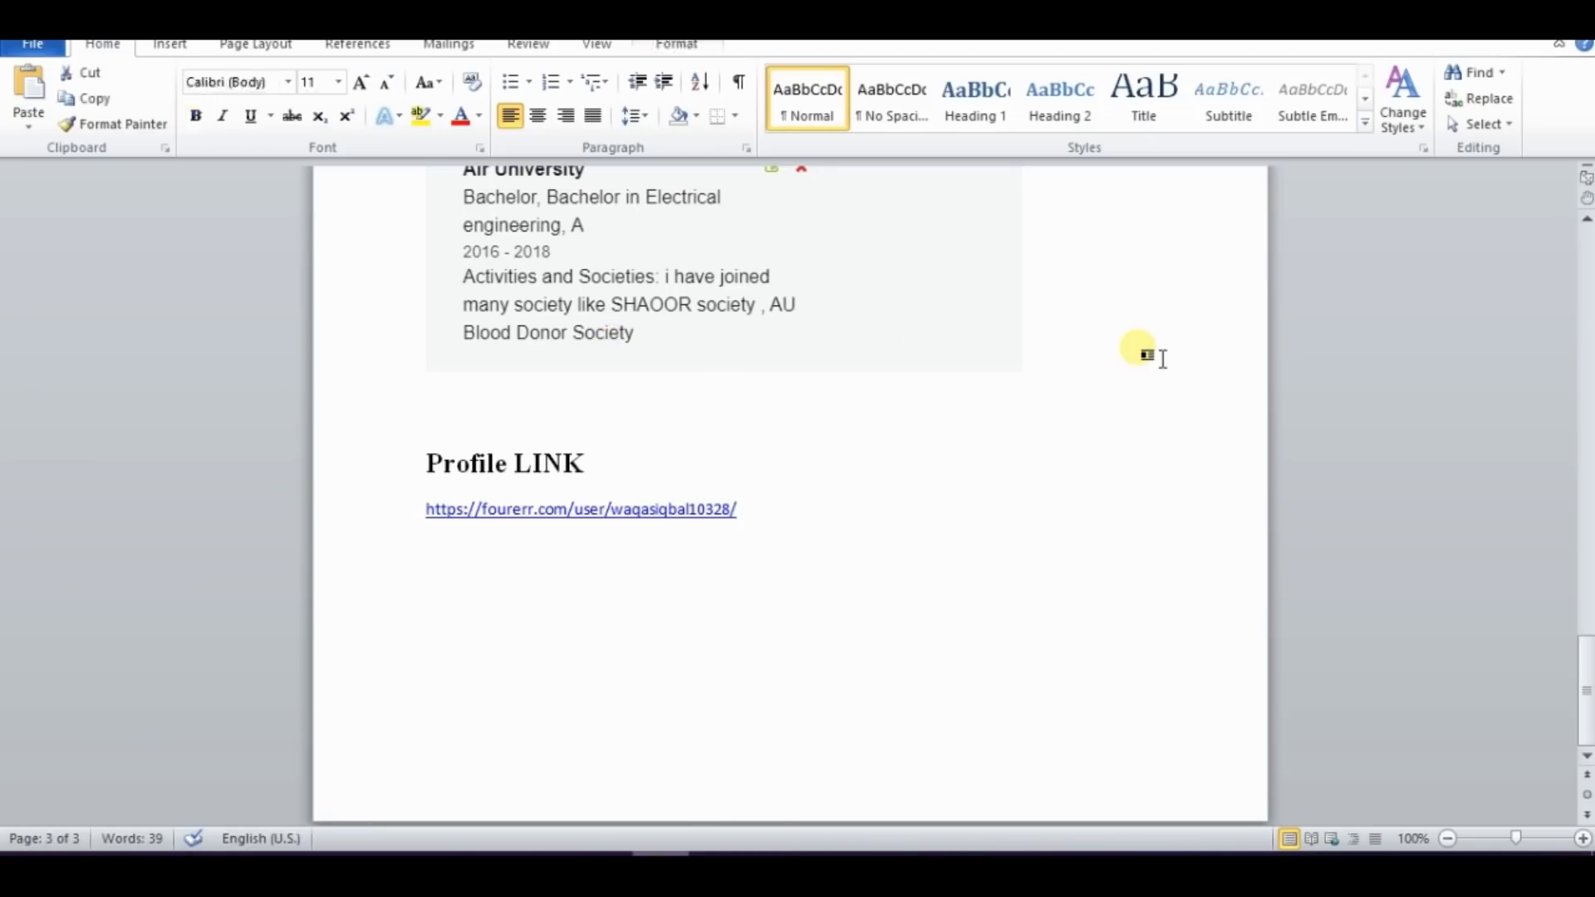
key(Return)
key(ctrl+v)
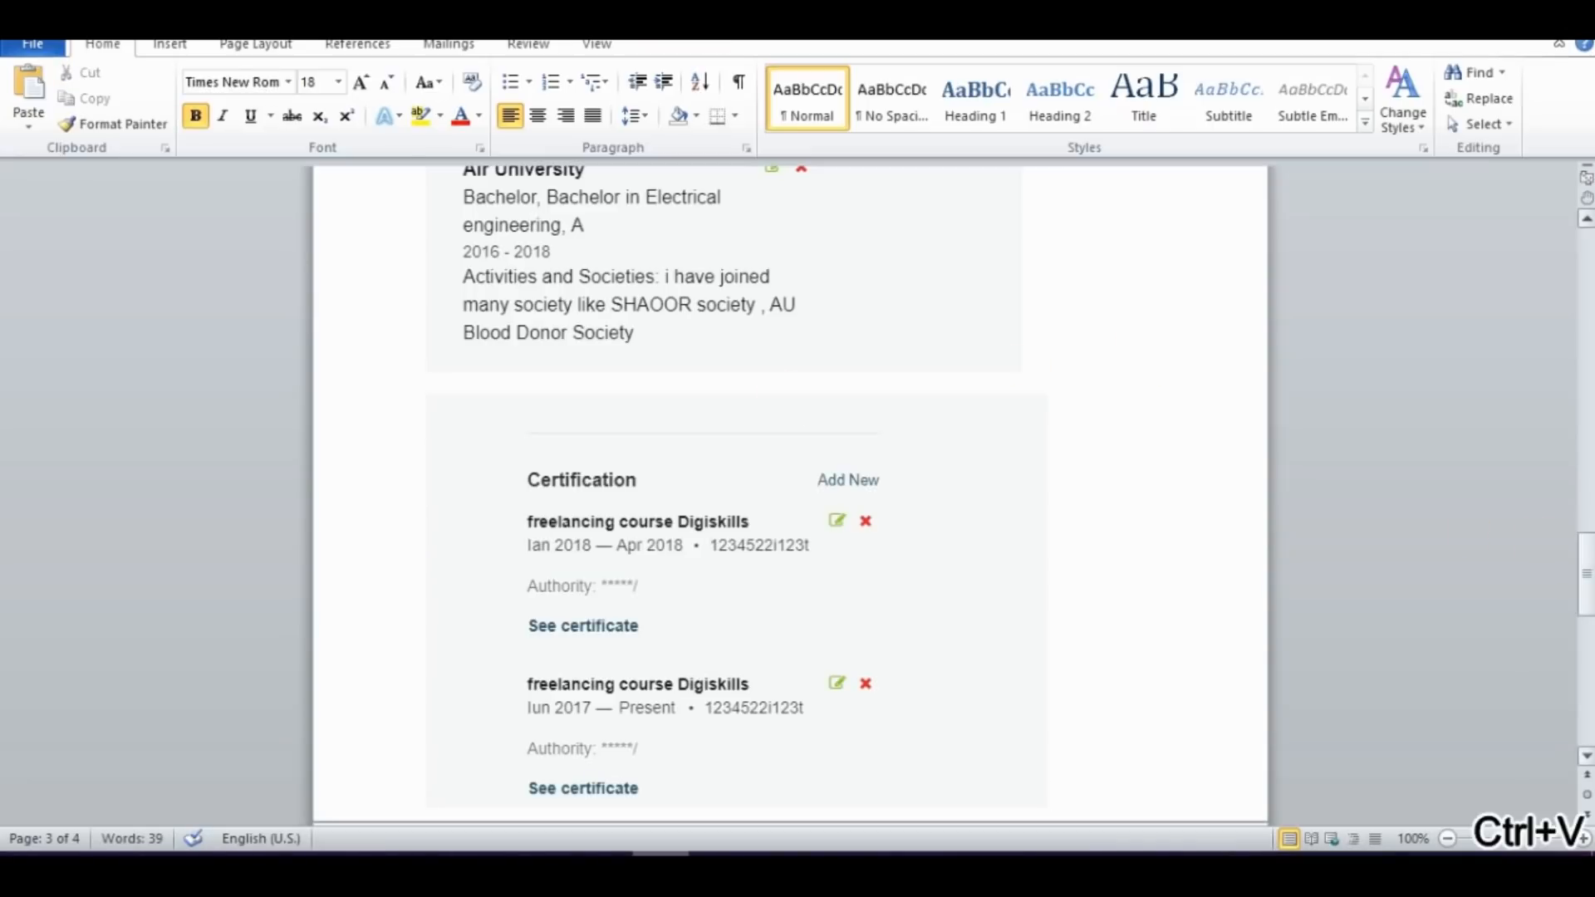
Save the Word document to the Desktop as "Hands On 2 Freelancing"
drag(1586, 689, 1587, 266)
click(32, 43)
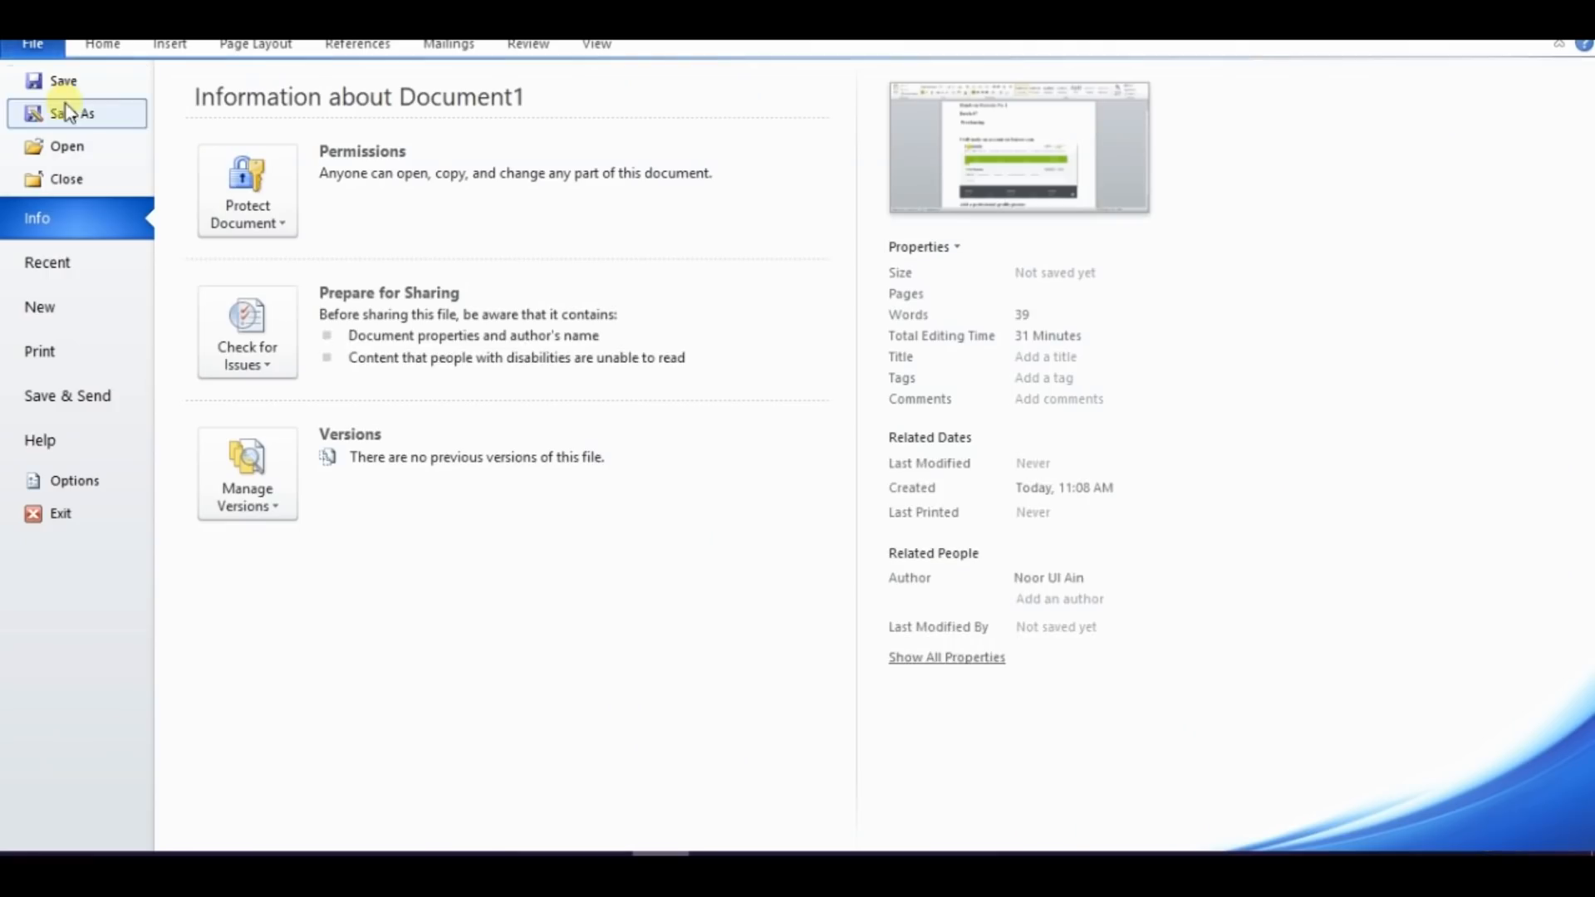
click(77, 110)
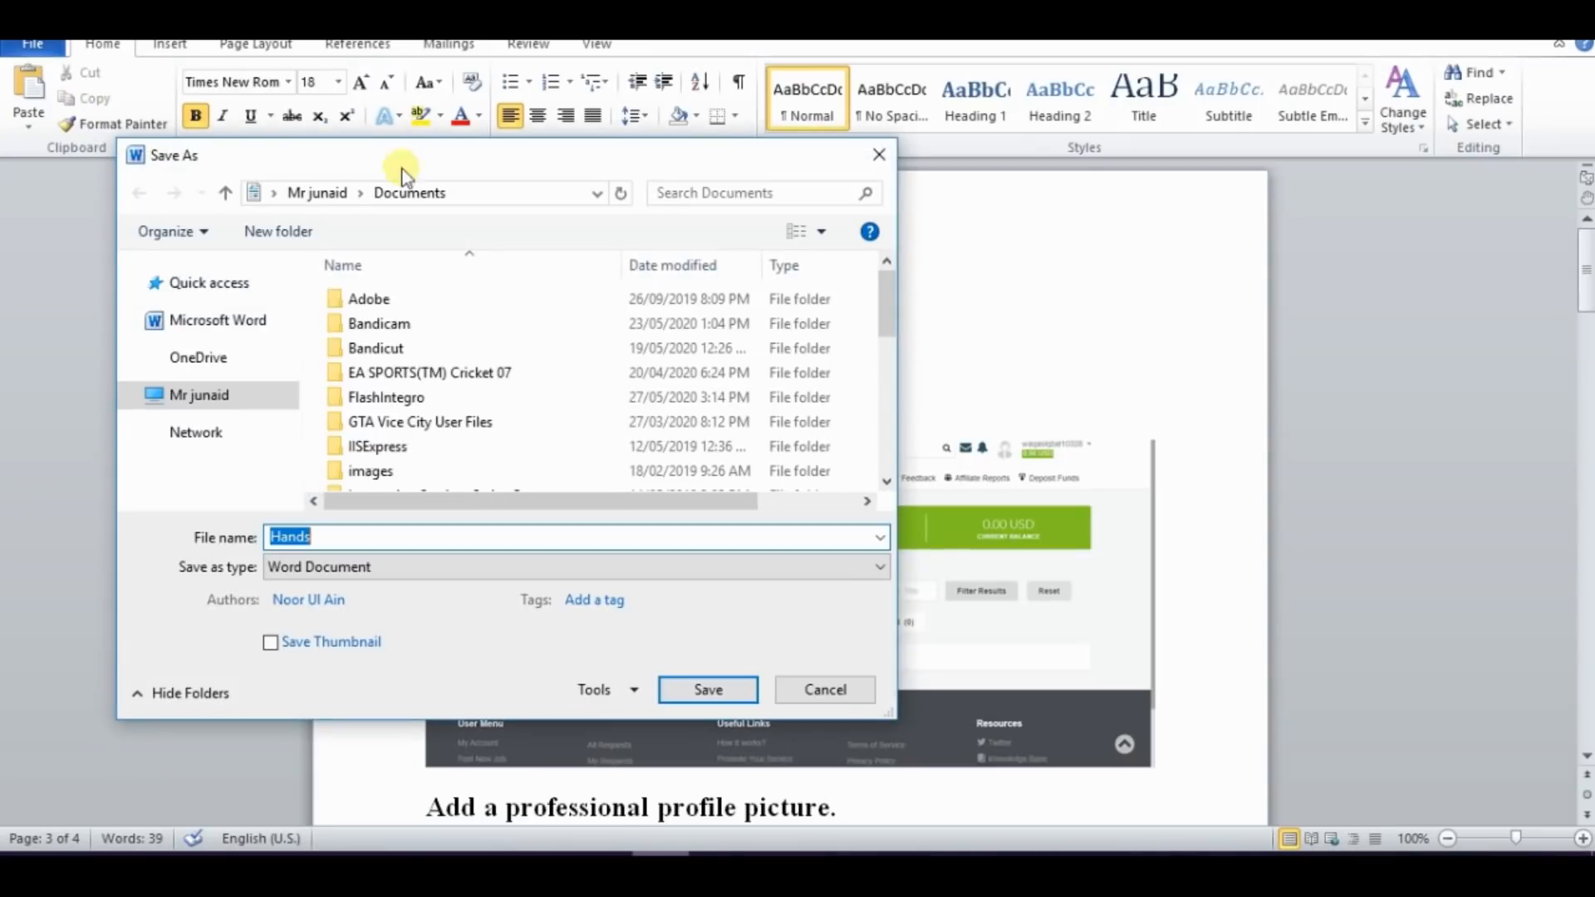
click(215, 330)
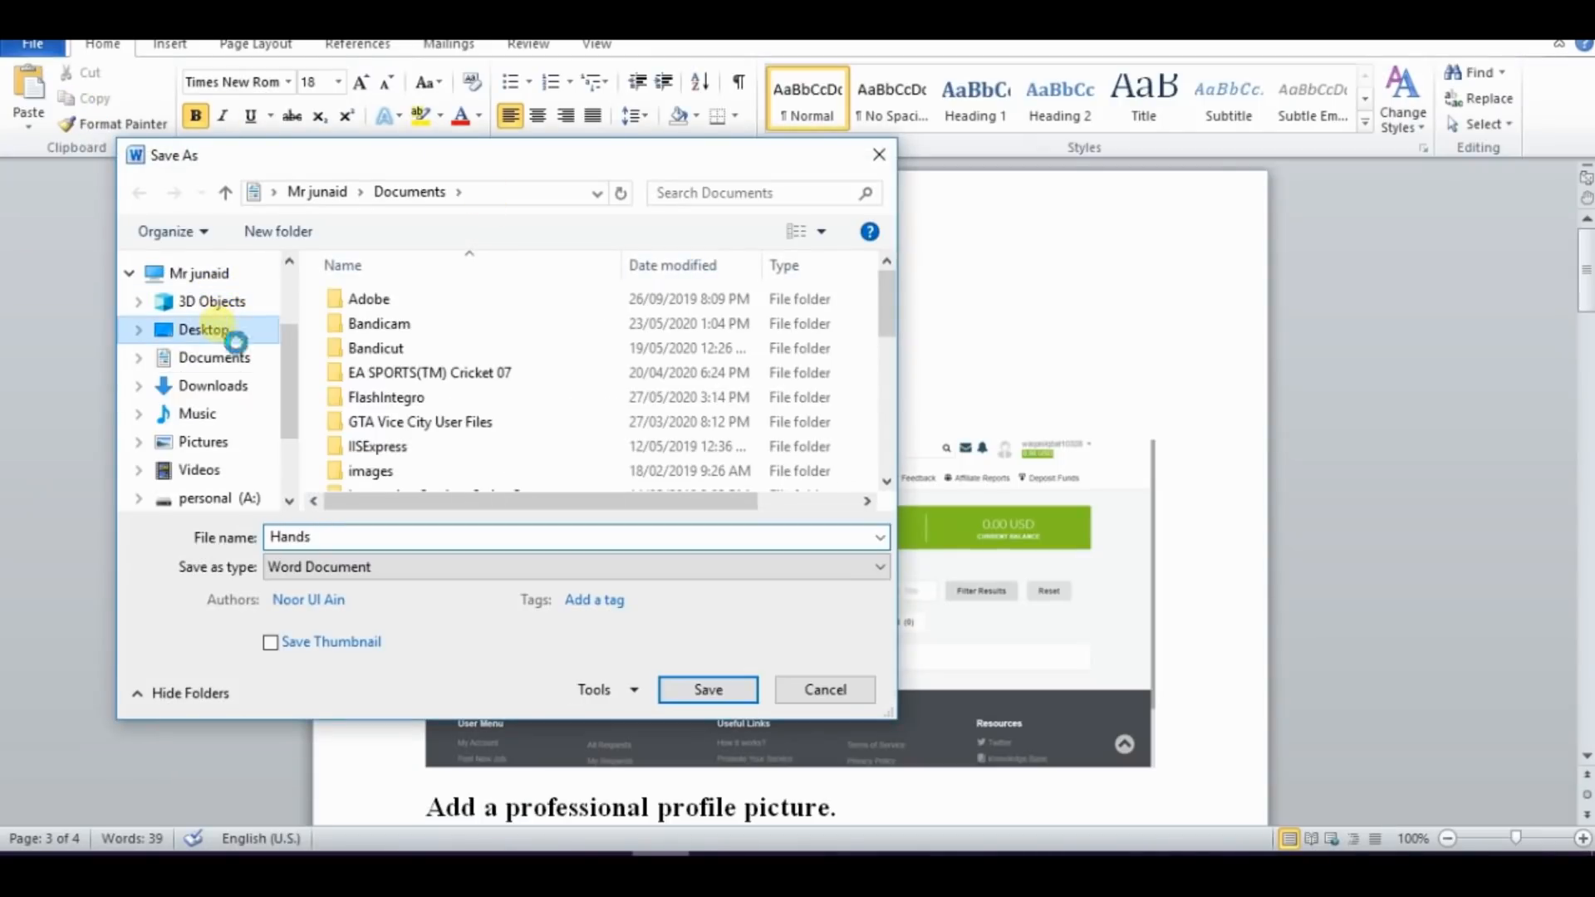
click(354, 547)
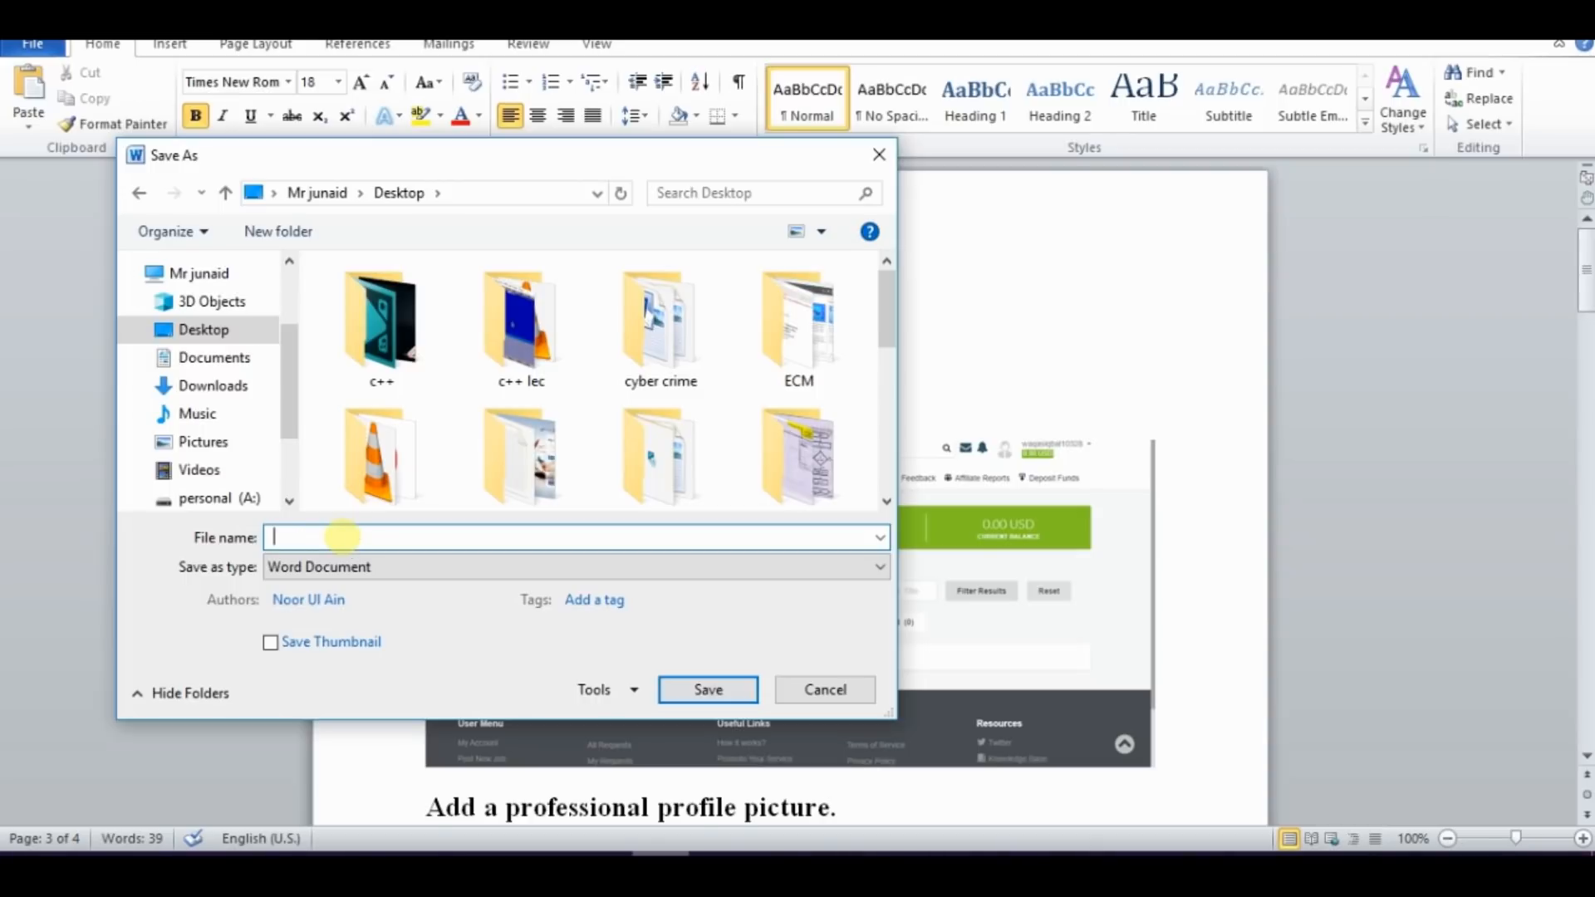
text(On 2 F)
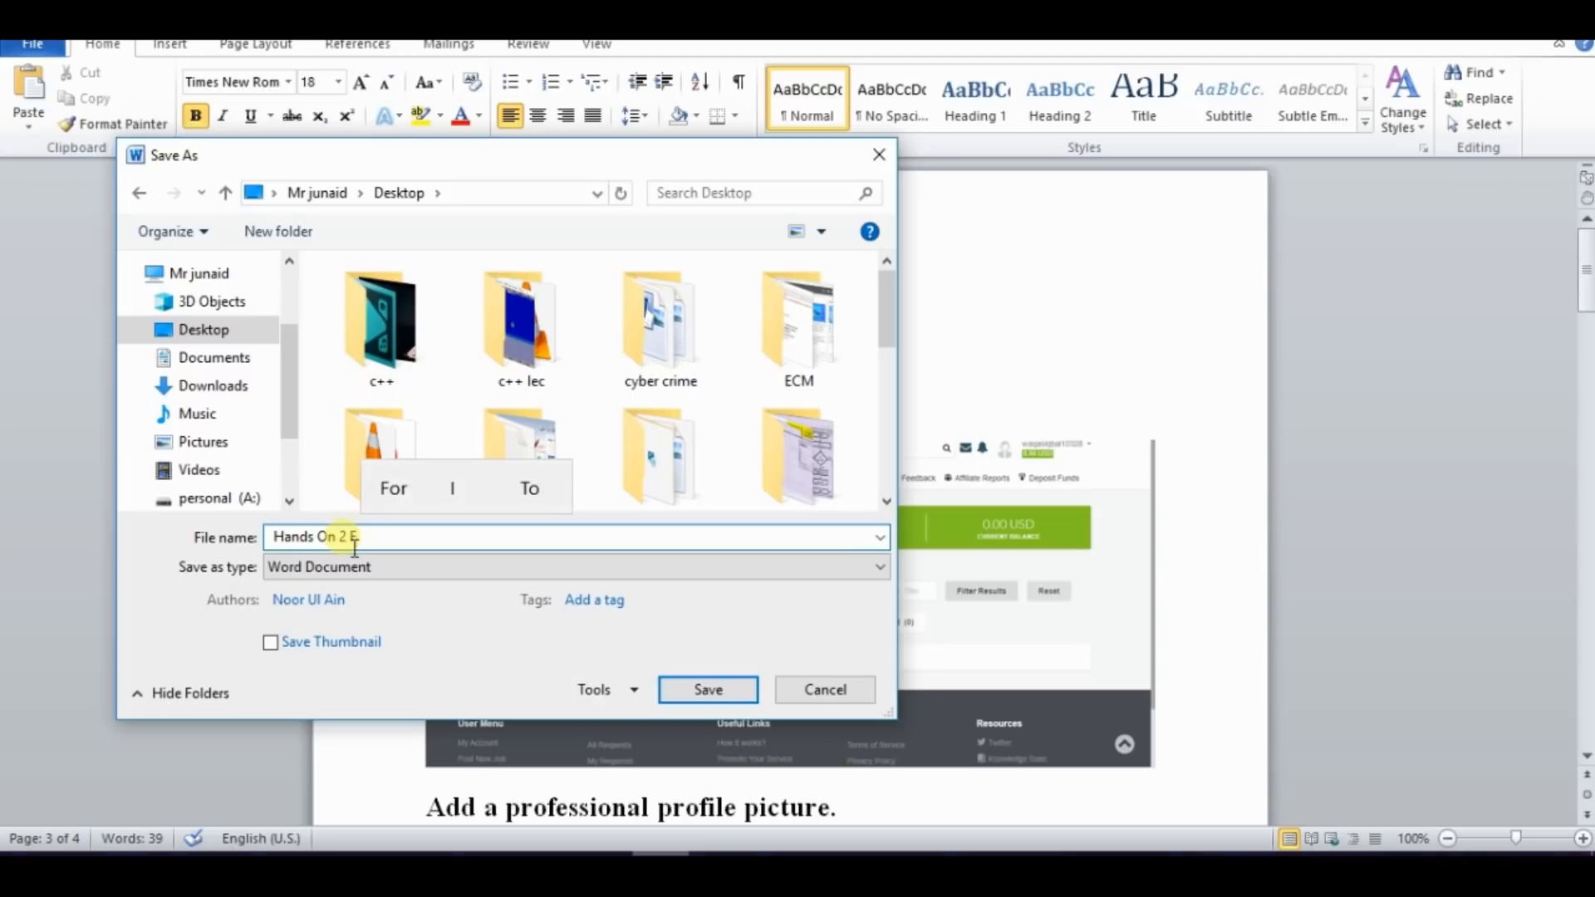
text(reelancing)
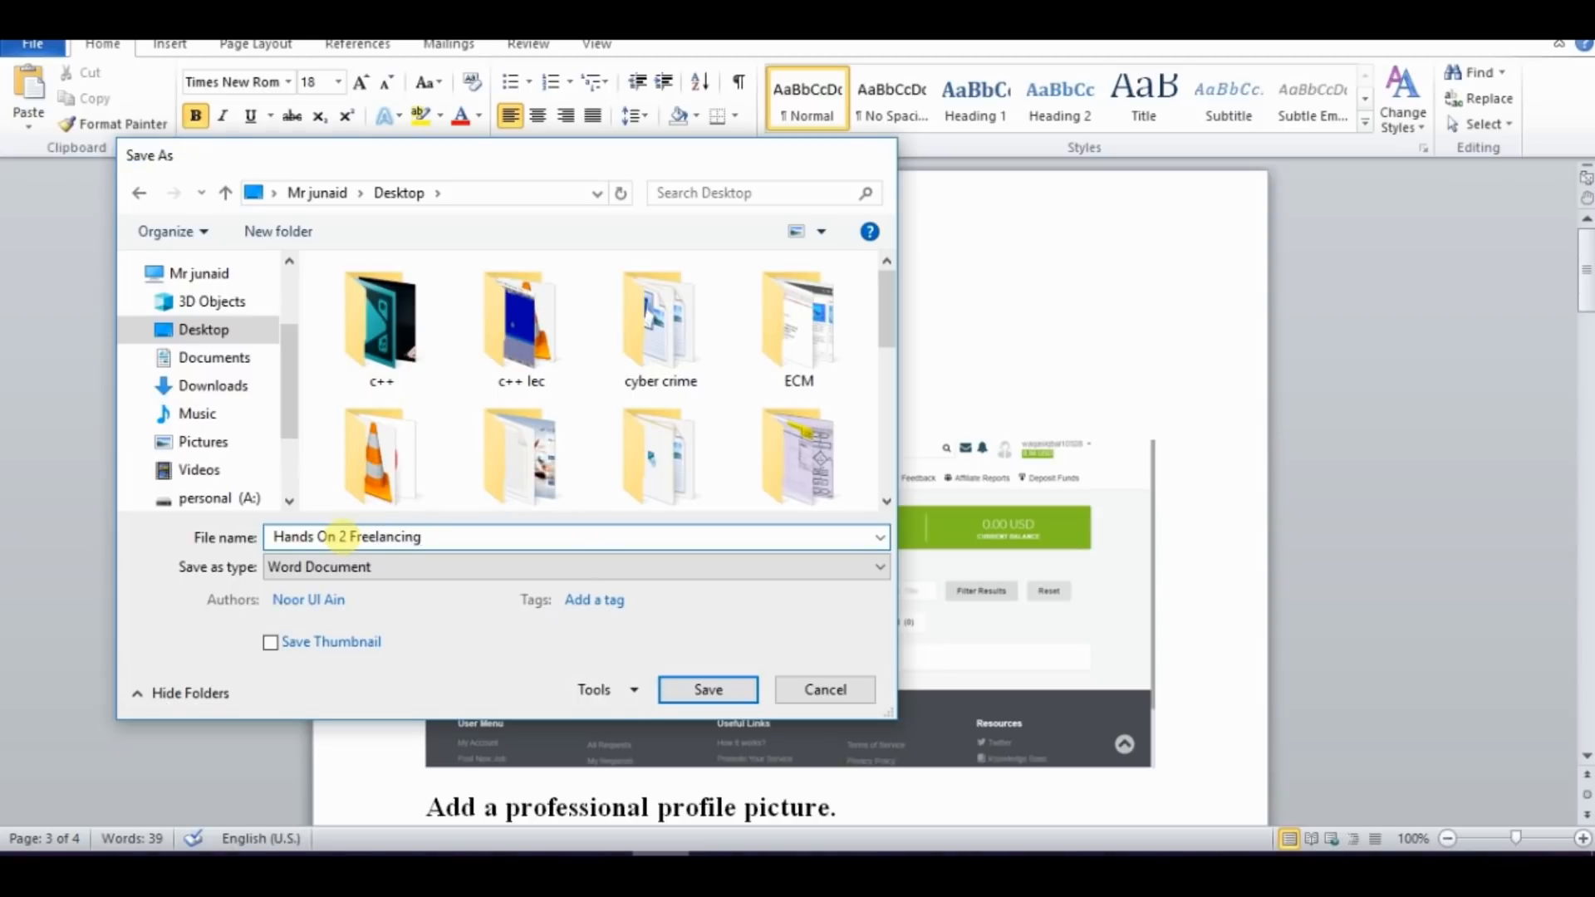
key(Return)
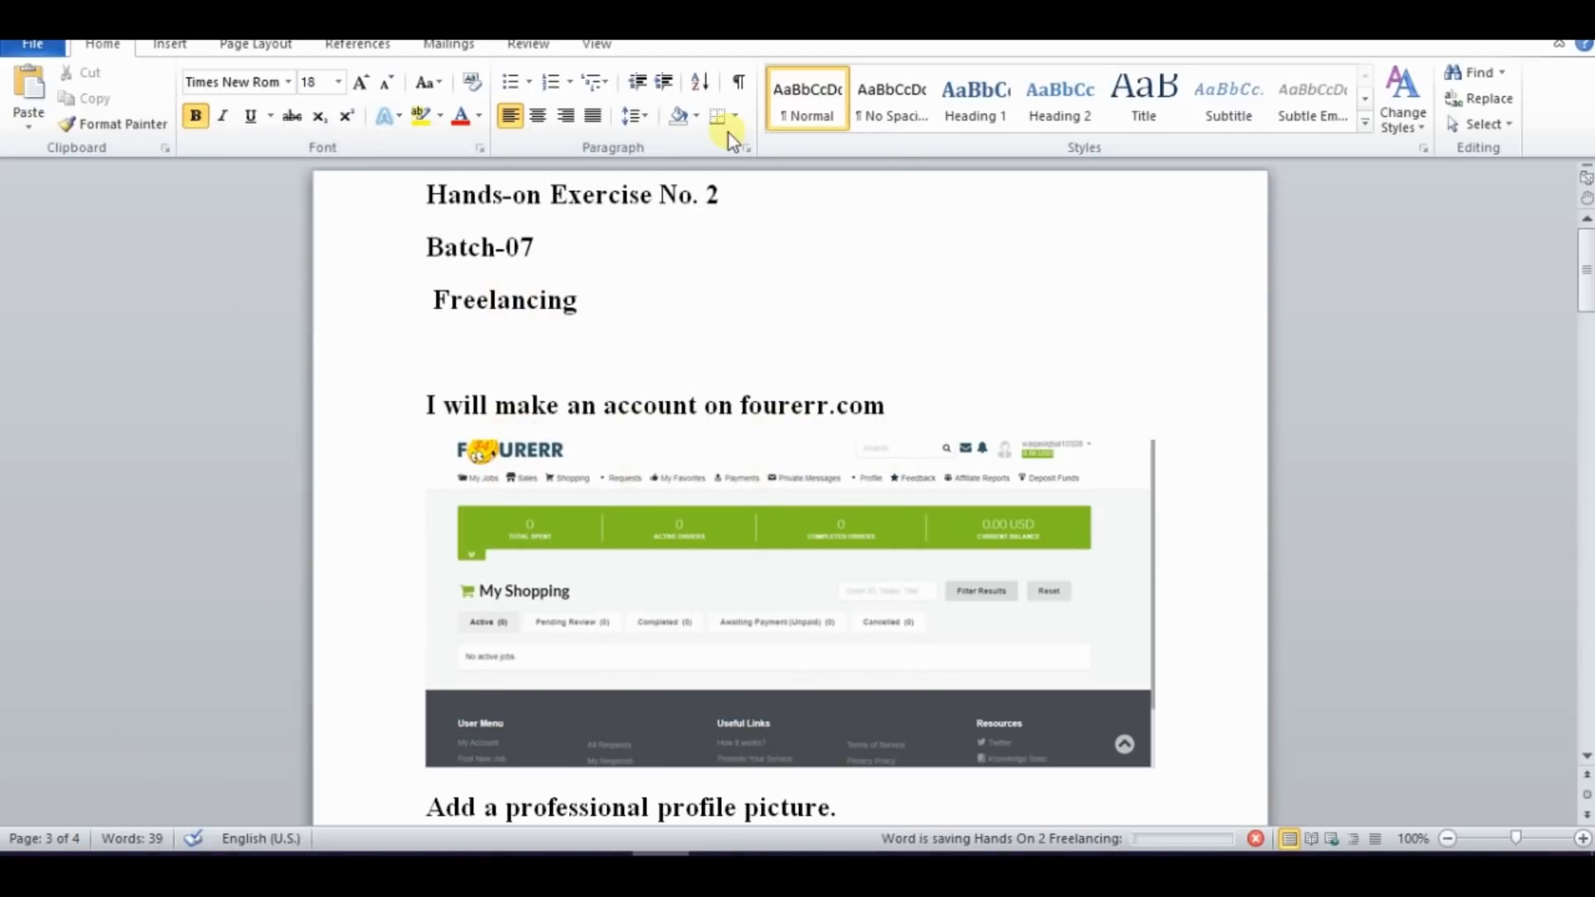